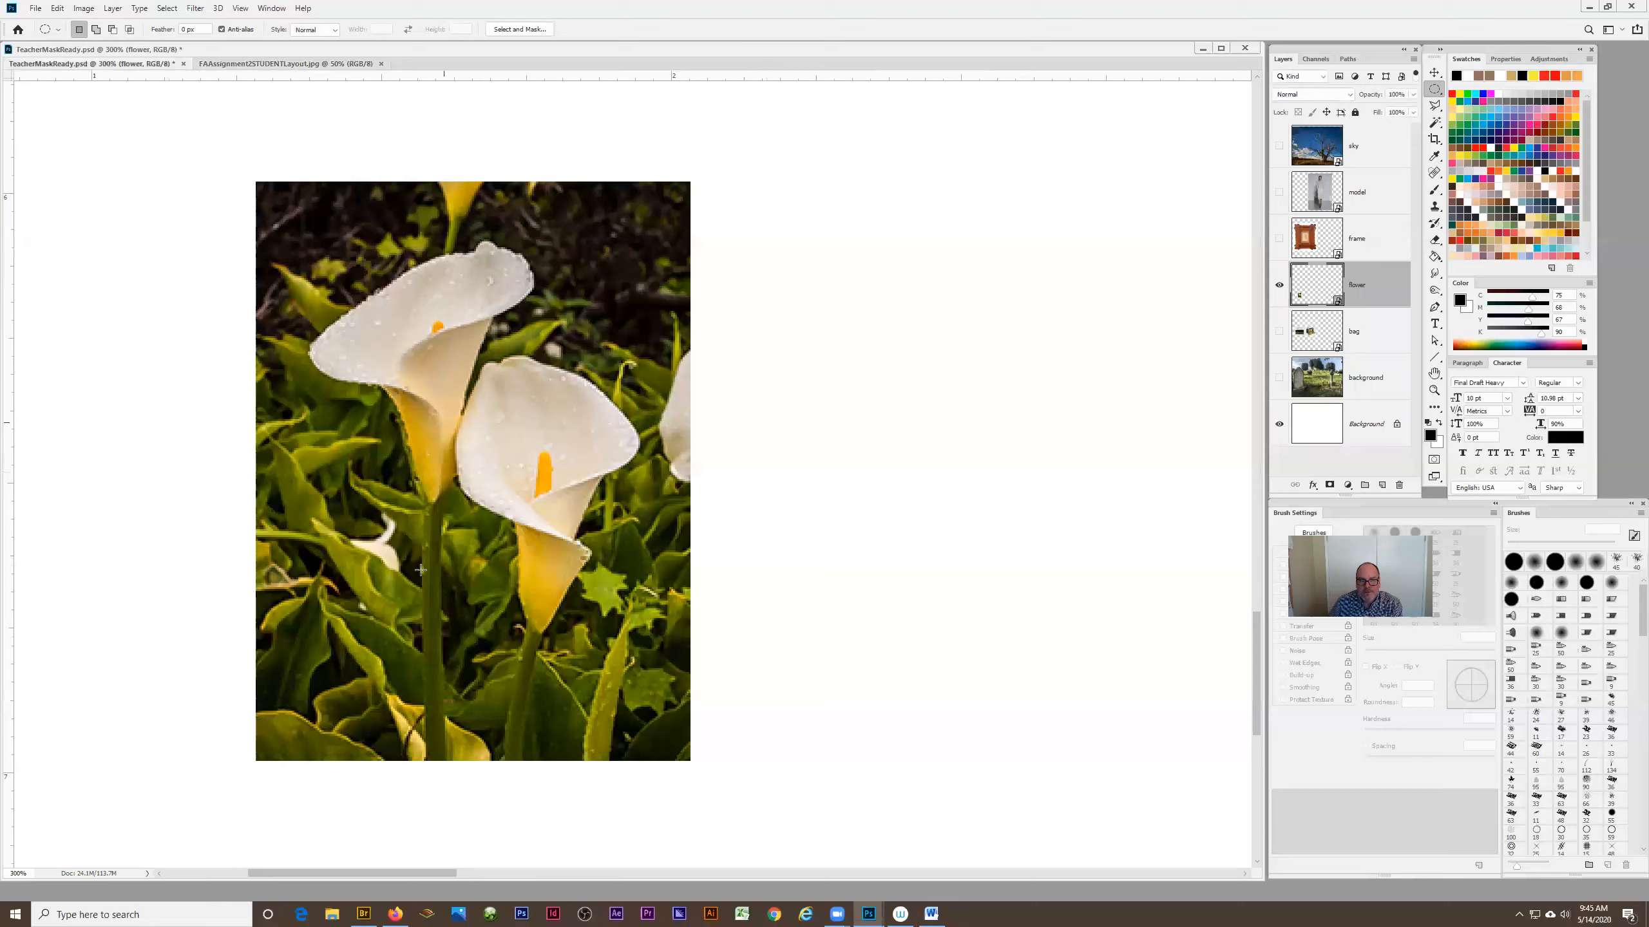
Look over the reference composite in FAAssignment2STUDENTLayout.jpg and return to TeacherMaskReady.psd.
{"action": "left_click", "coordinate": [235, 60]}
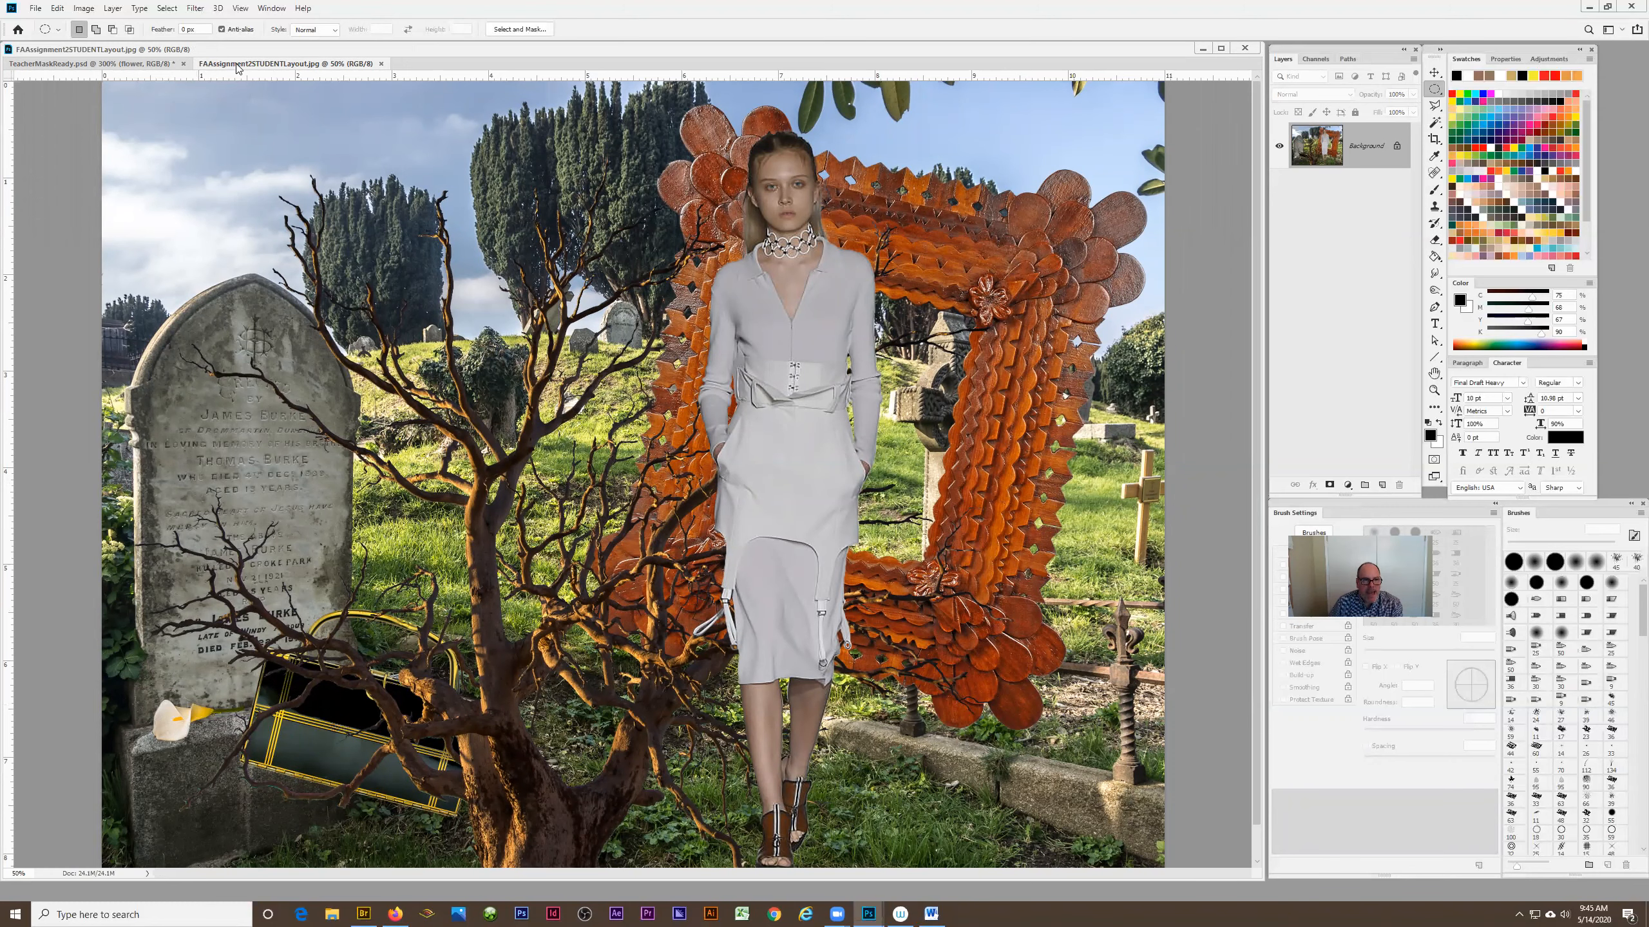
{"action": "left_click", "coordinate": [141, 64]}
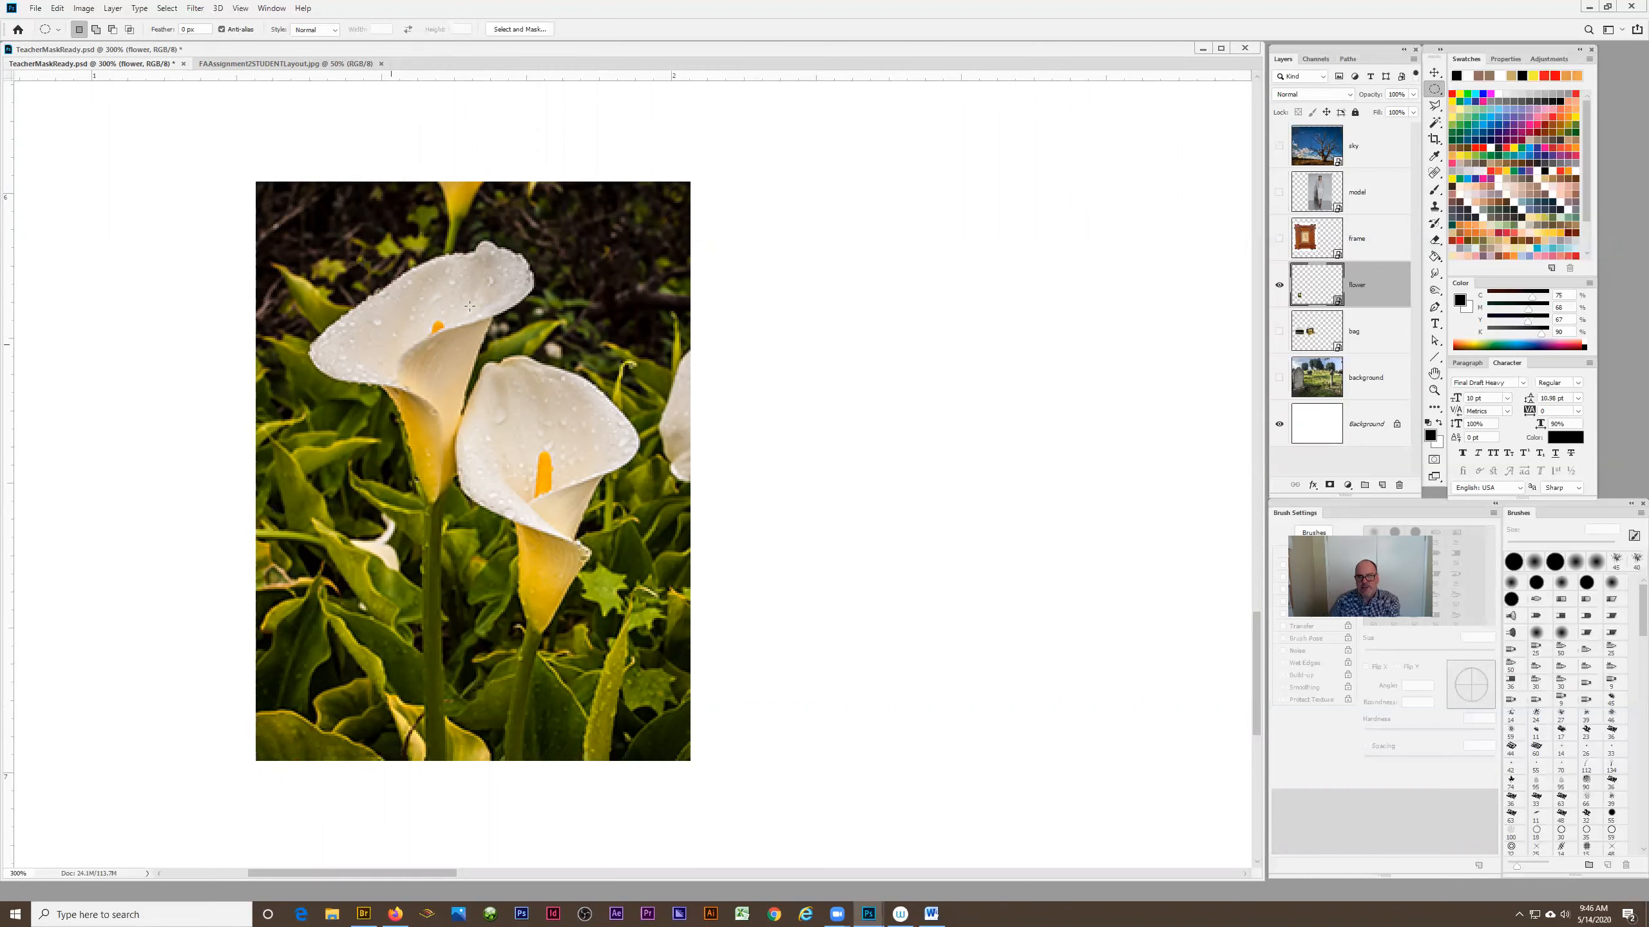
Draw a closed five-sided practice selection with the Polygonal Lasso tool on the blank canvas beside the flower photo.
{"action": "left_click", "coordinate": [1435, 107]}
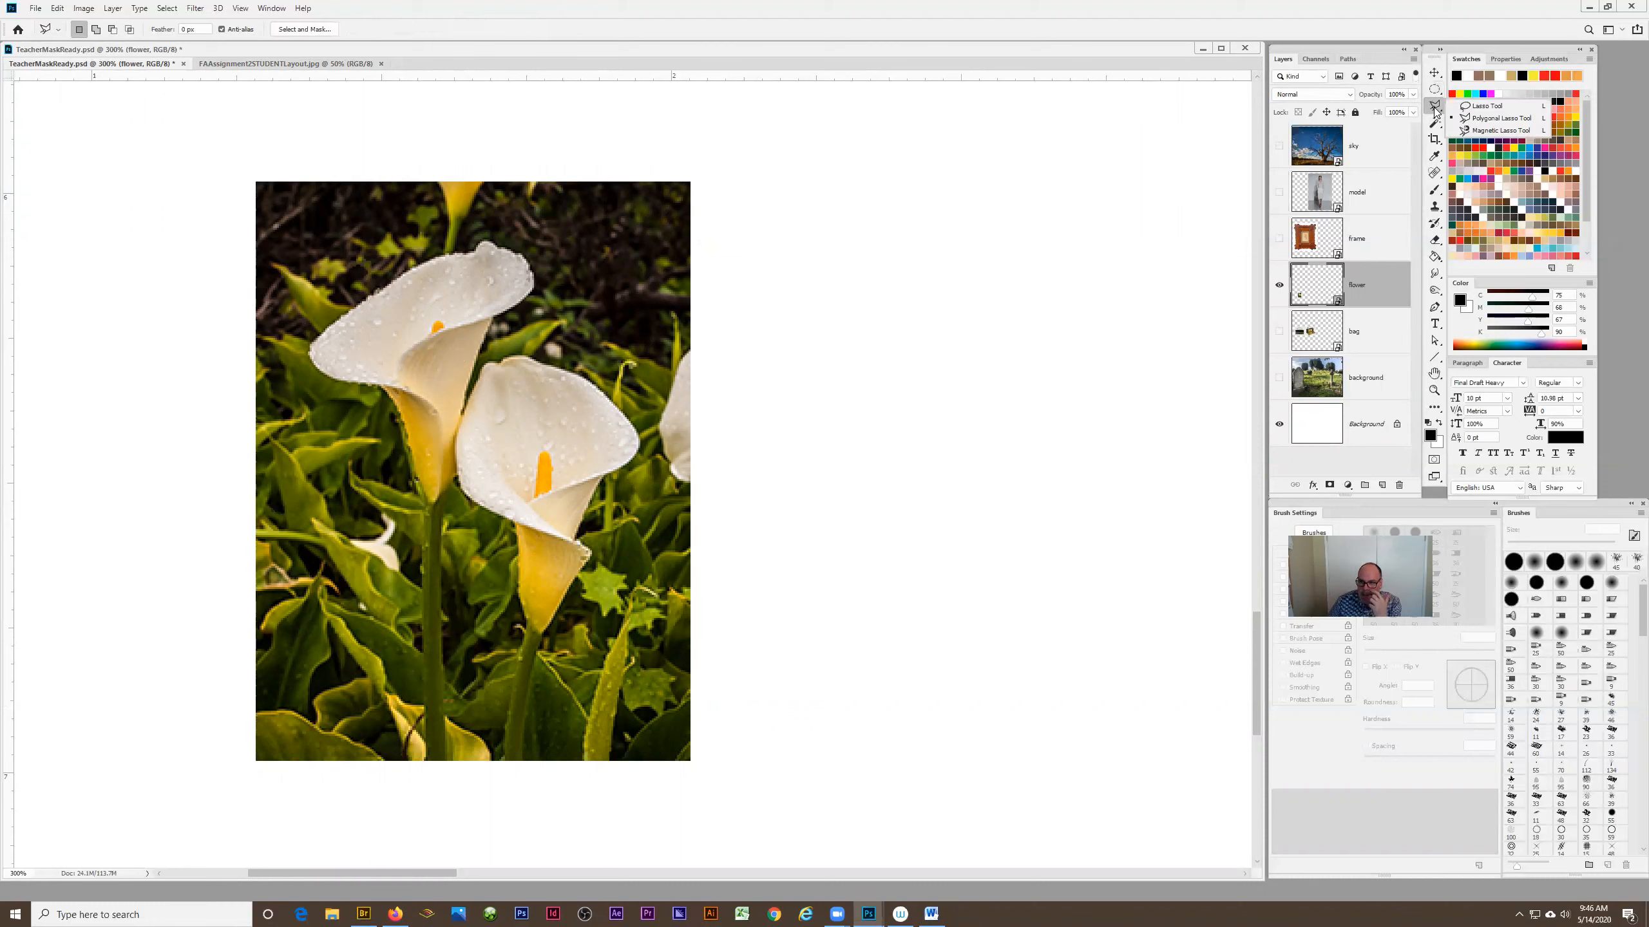
{"action": "left_click", "coordinate": [1477, 120]}
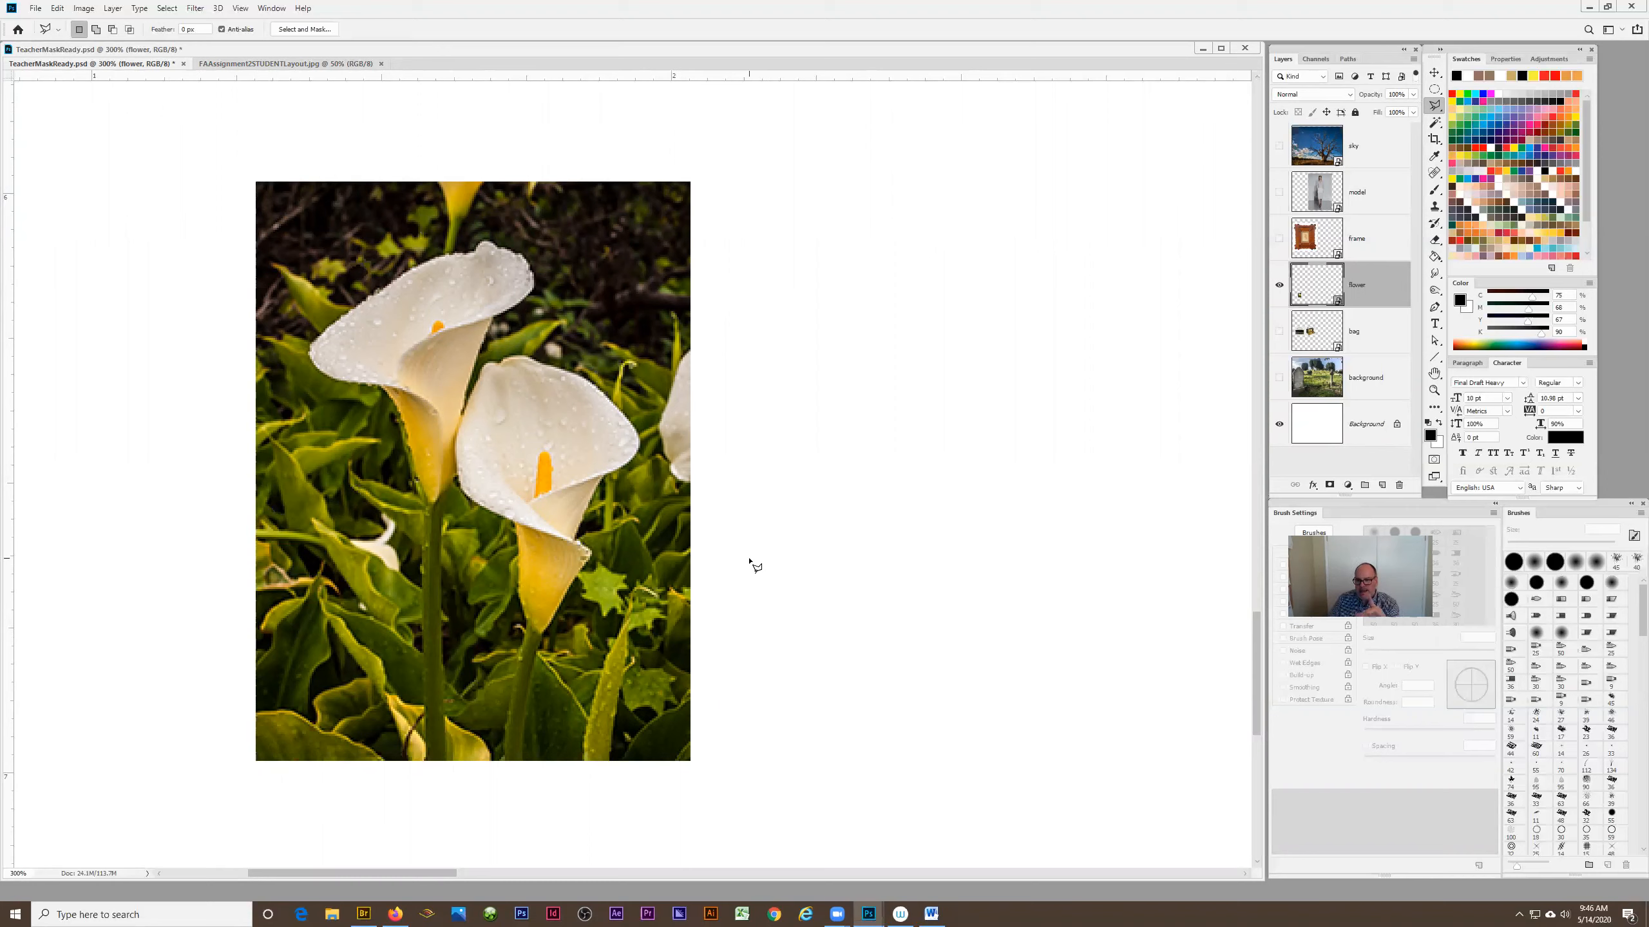
{"action": "left_click", "coordinate": [761, 470]}
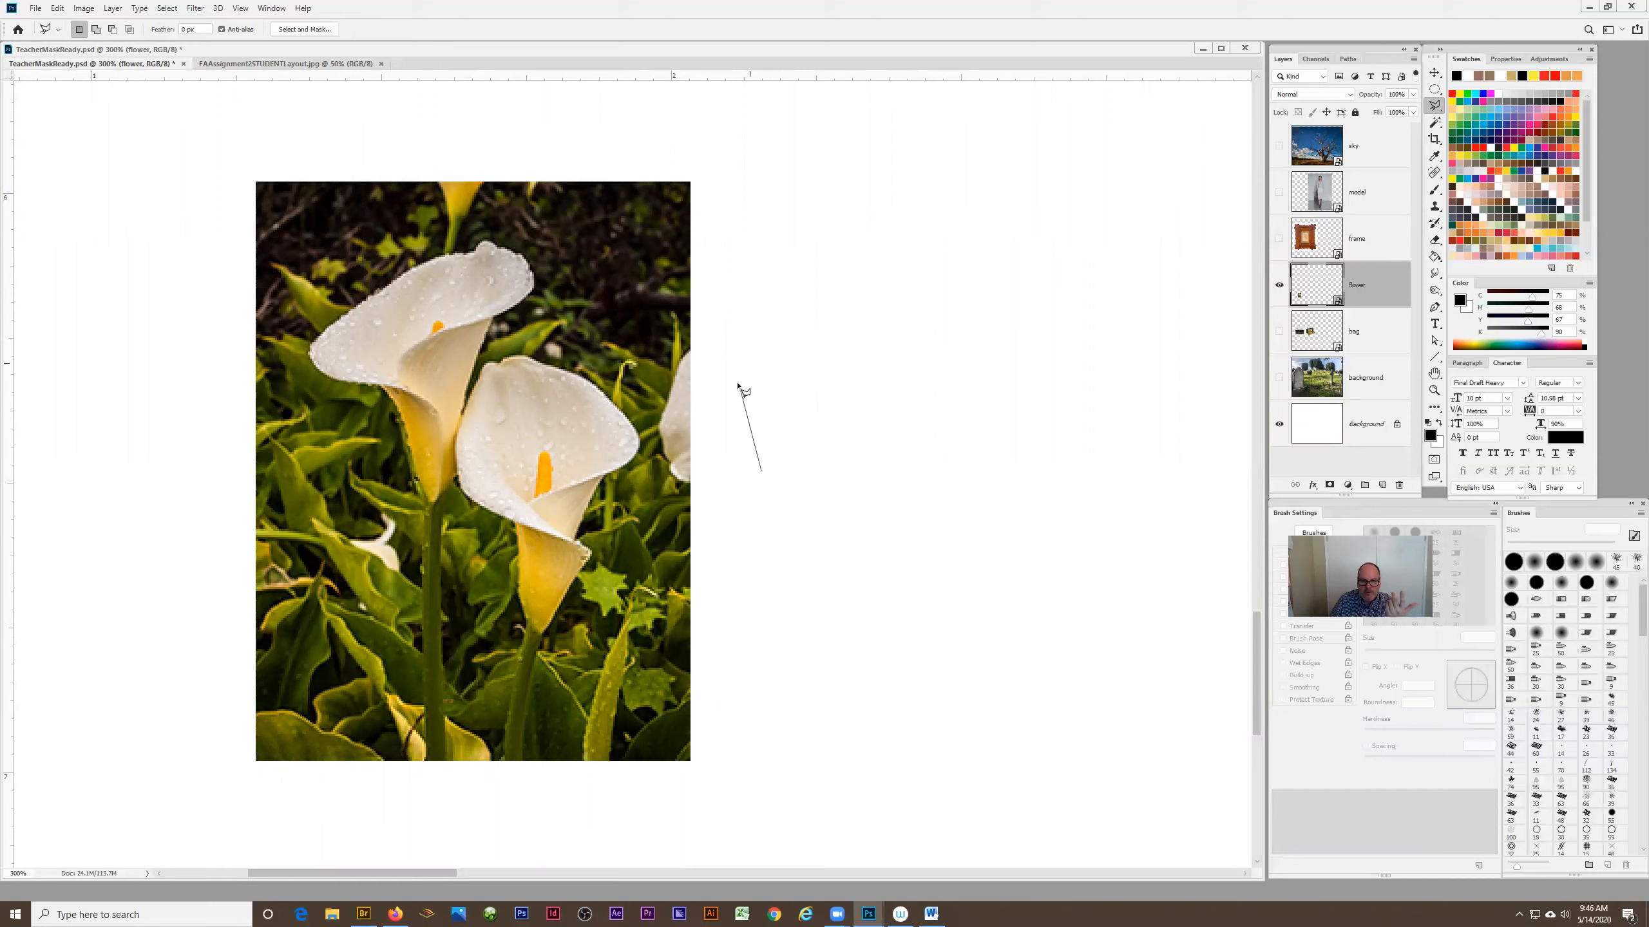
{"action": "left_click", "coordinate": [725, 361]}
{"action": "left_click", "coordinate": [797, 275]}
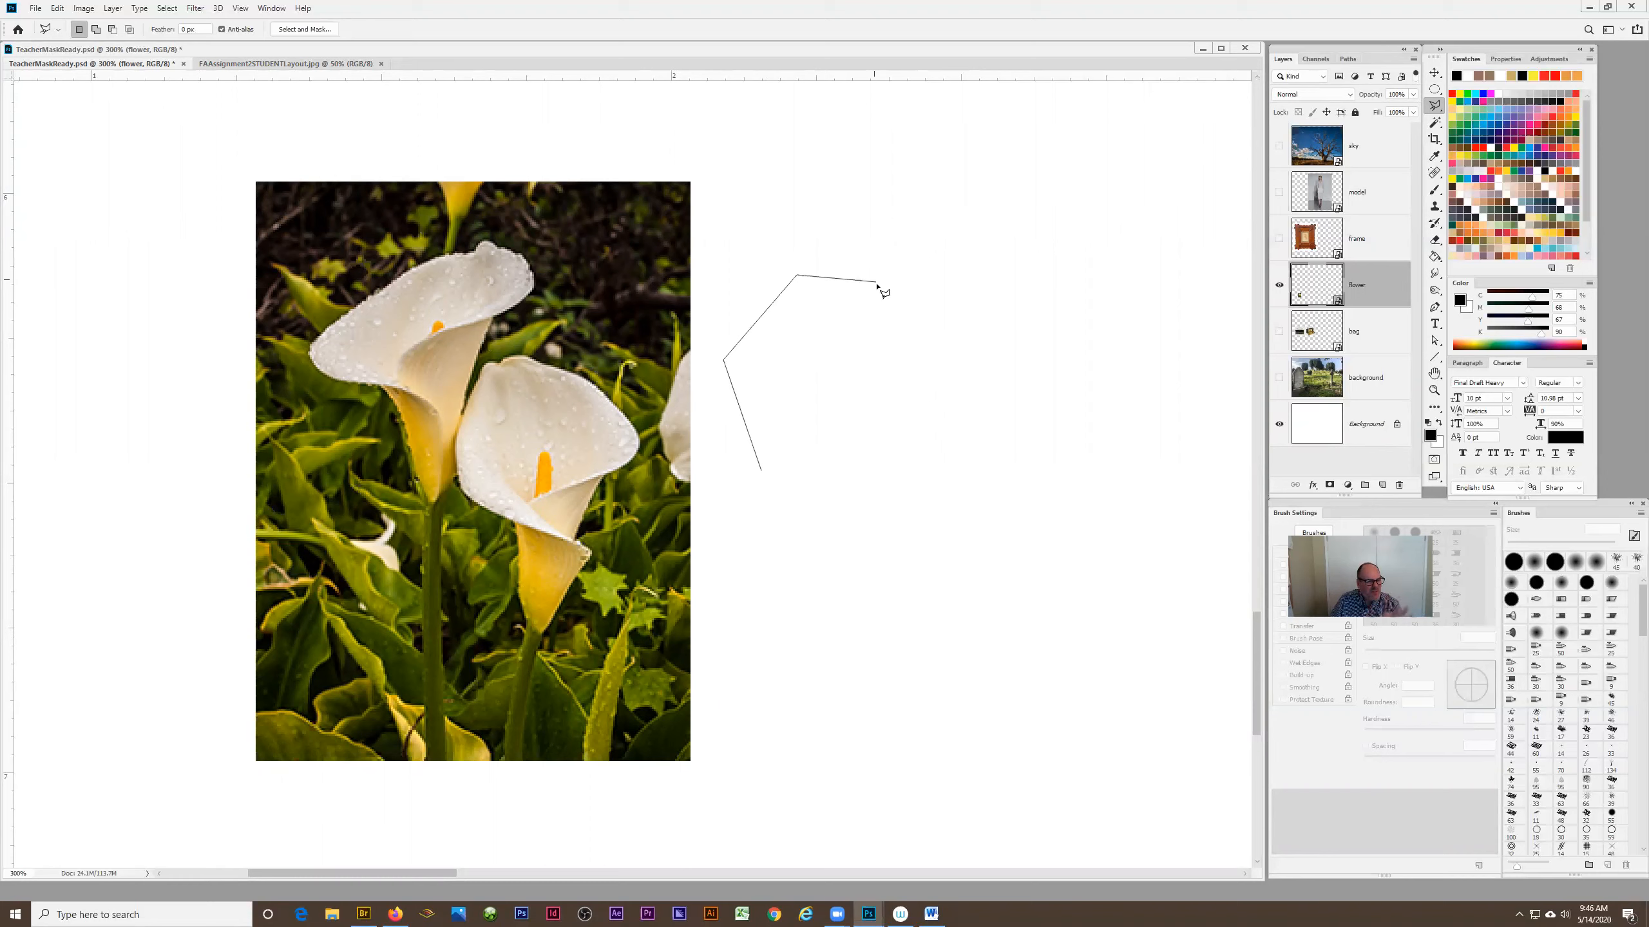
{"action": "left_click", "coordinate": [916, 322]}
{"action": "left_click", "coordinate": [885, 446]}
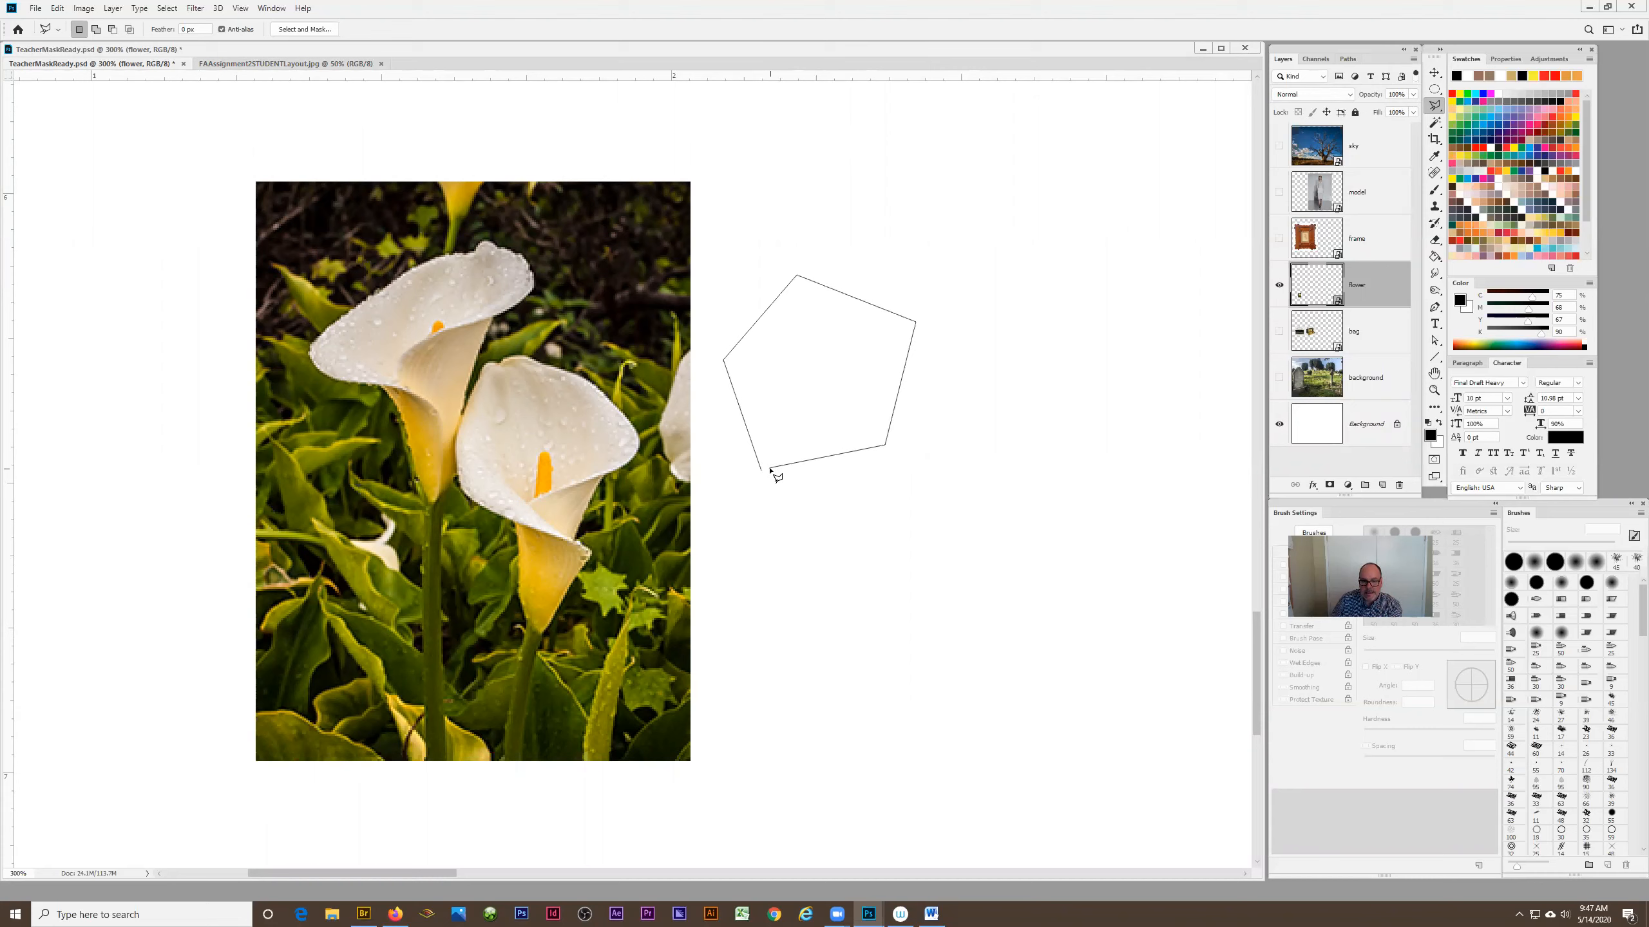
{"action": "left_click", "coordinate": [770, 471]}
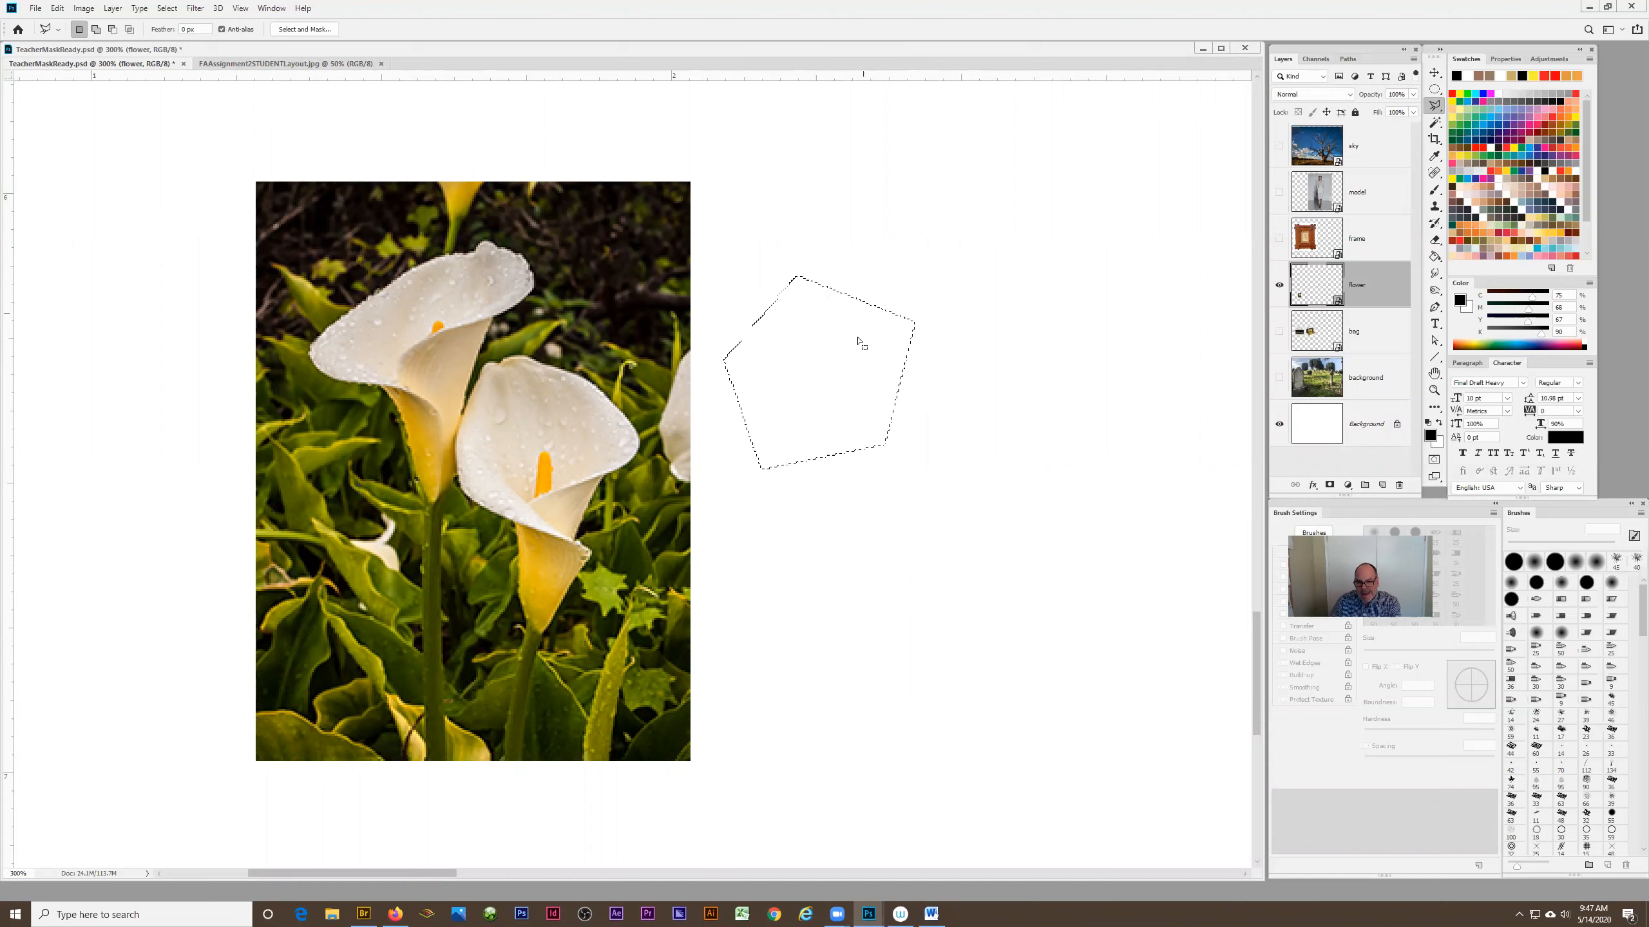
Add a new layer above the flower layer and paint black brush strokes across the five-sided selection.
{"action": "left_click", "coordinate": [1434, 188]}
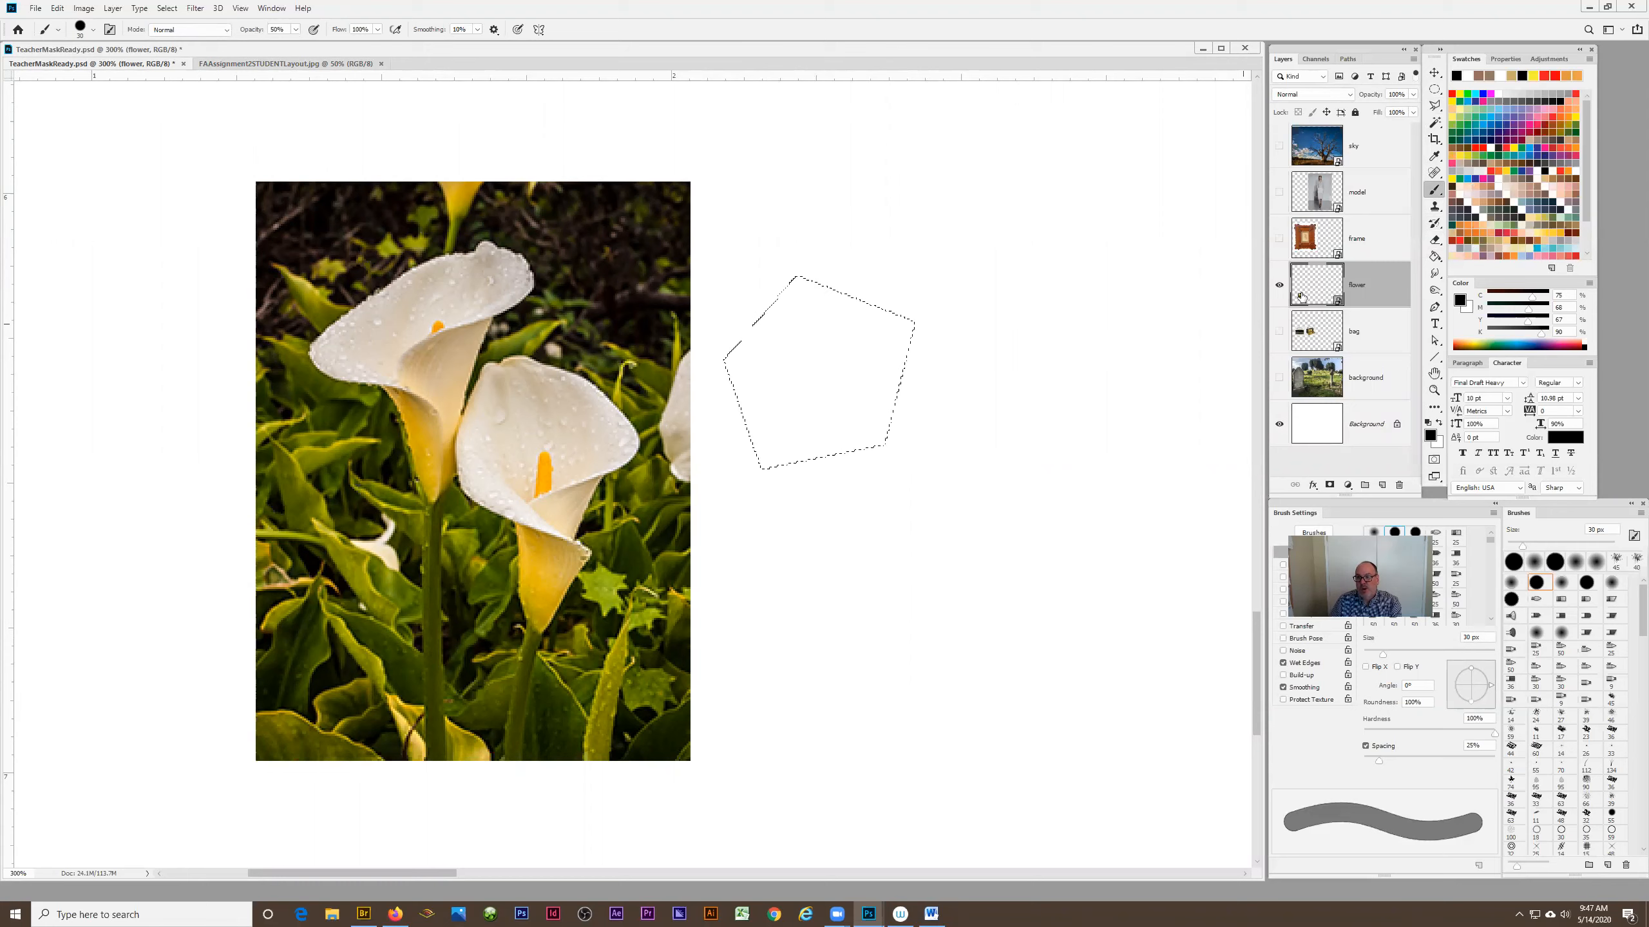
{"action": "left_click", "coordinate": [1278, 288]}
{"action": "left_click", "coordinate": [1278, 288]}
{"action": "left_click", "coordinate": [1381, 486]}
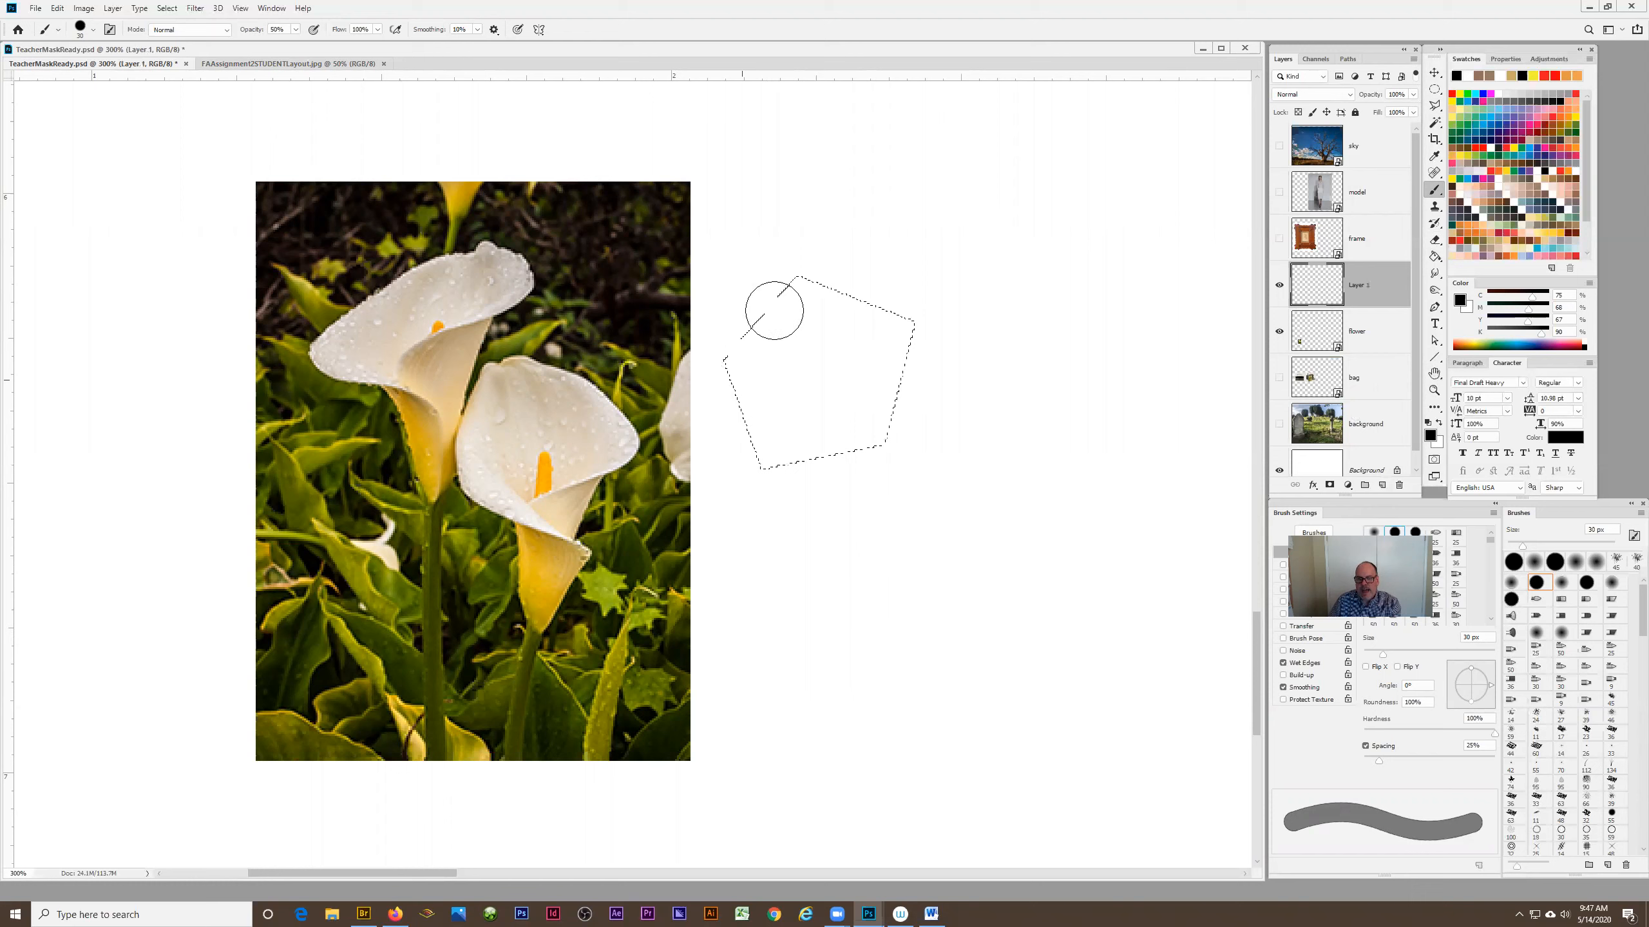
{"action": "mouse_move", "coordinate": [722, 374]}
{"action": "left_mouse_down"}
{"action": "mouse_move", "coordinate": [758, 508]}
{"action": "mouse_move", "coordinate": [902, 471]}
{"action": "mouse_move", "coordinate": [516, 423]}
{"action": "left_mouse_up"}
{"action": "left_click_drag", "start_coordinate": [711, 481], "coordinate": [725, 379]}
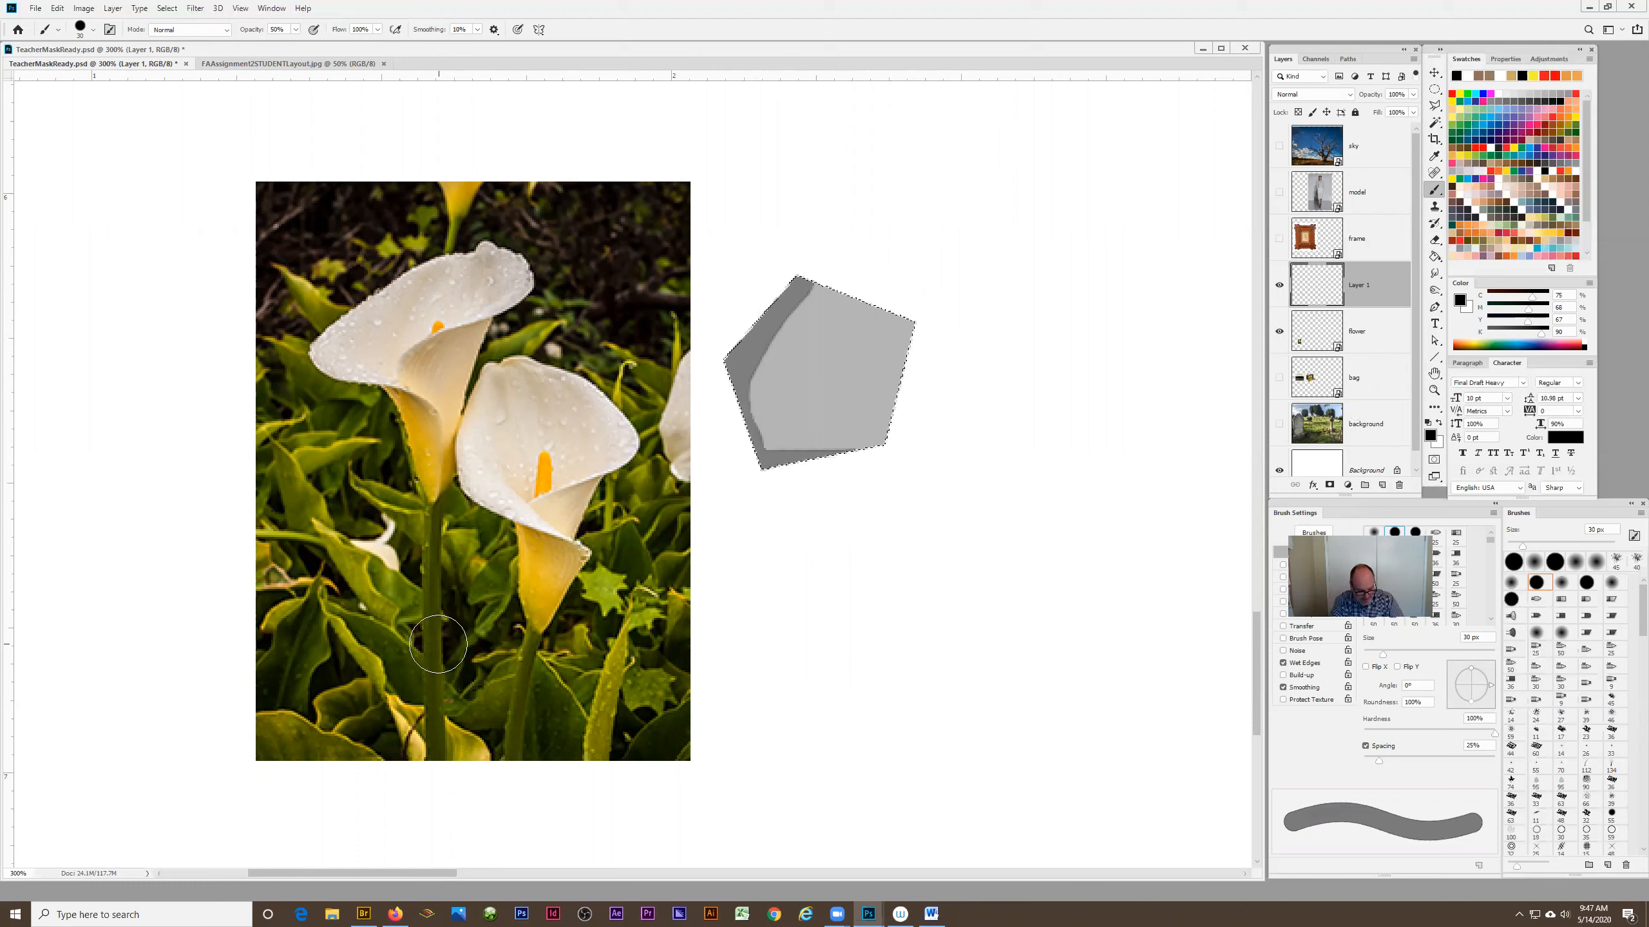
Undo the practice brush strokes and remove the five-sided selection.
{"action": "key", "text": "ctrl+d"}
{"action": "key", "text": "ctrl+z"}
{"action": "key", "text": "ctrl+z"}
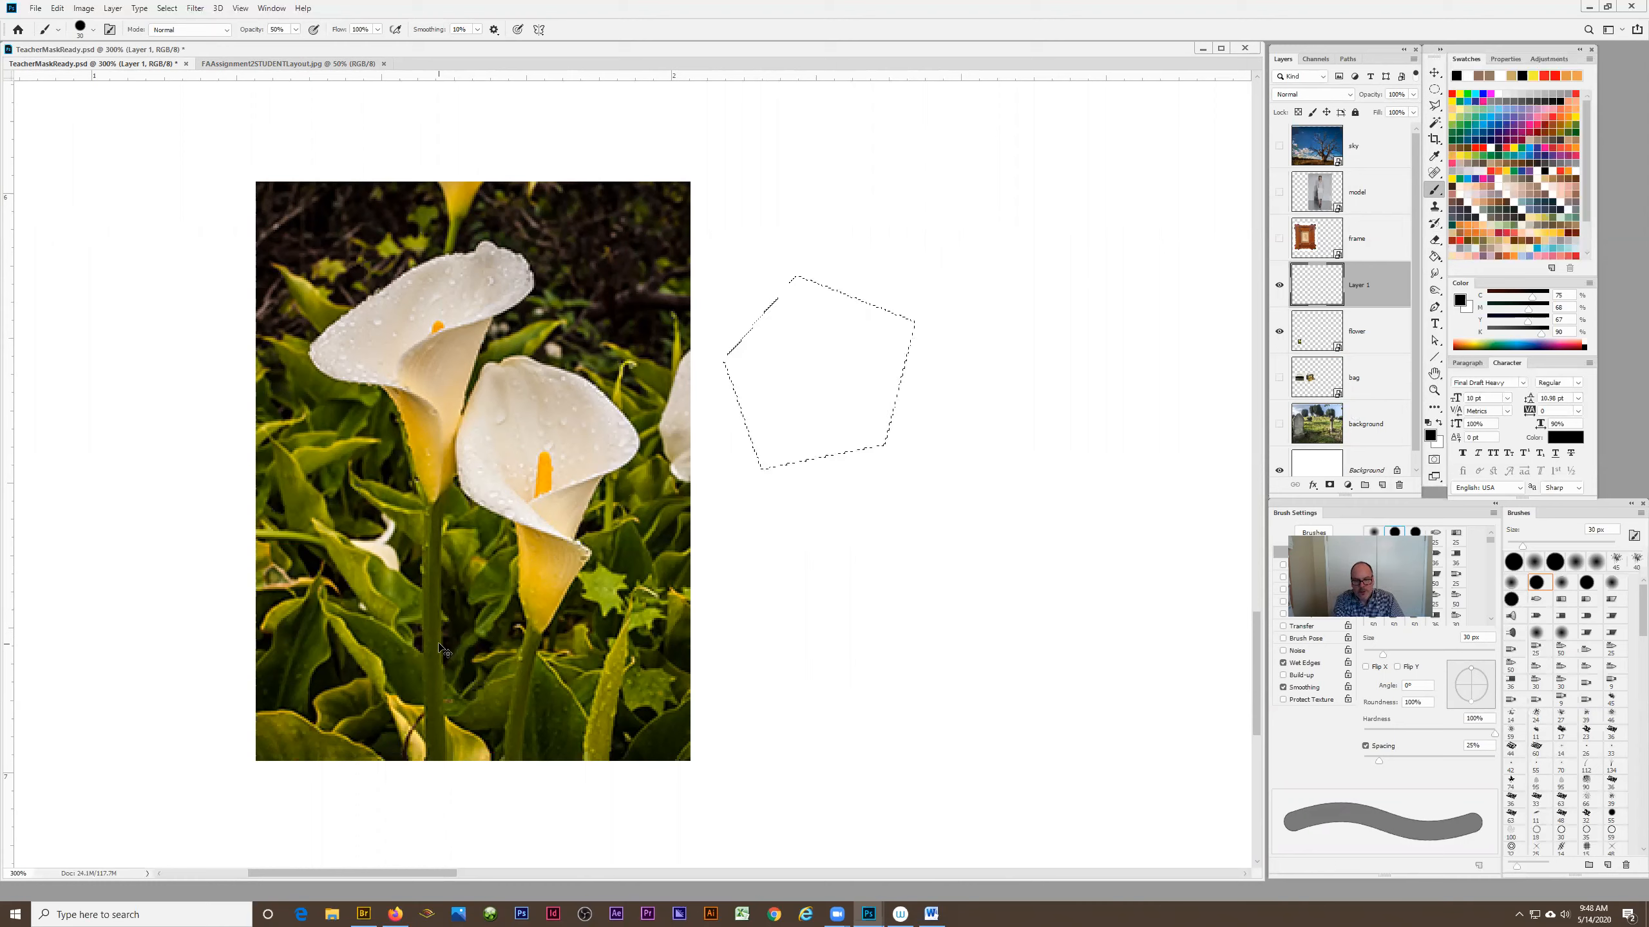
{"action": "key", "text": "ctrl+d"}
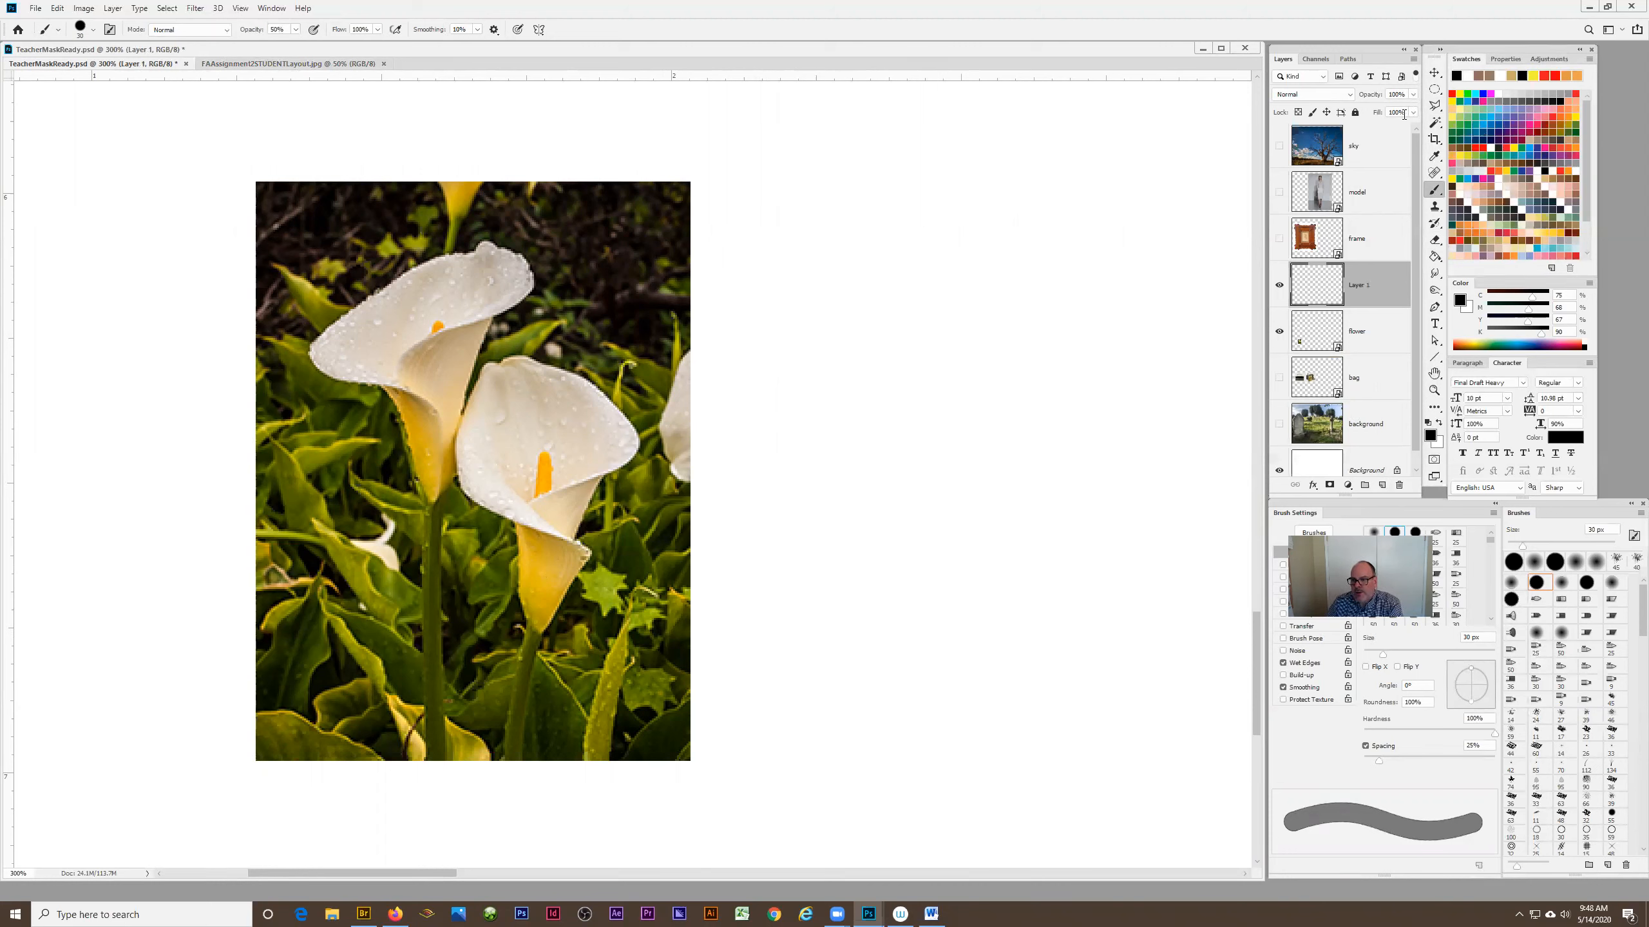
Start a Polygonal Lasso outline at the base of the left calla lily's stem and trace up its right edge.
{"action": "left_click", "coordinate": [1433, 108]}
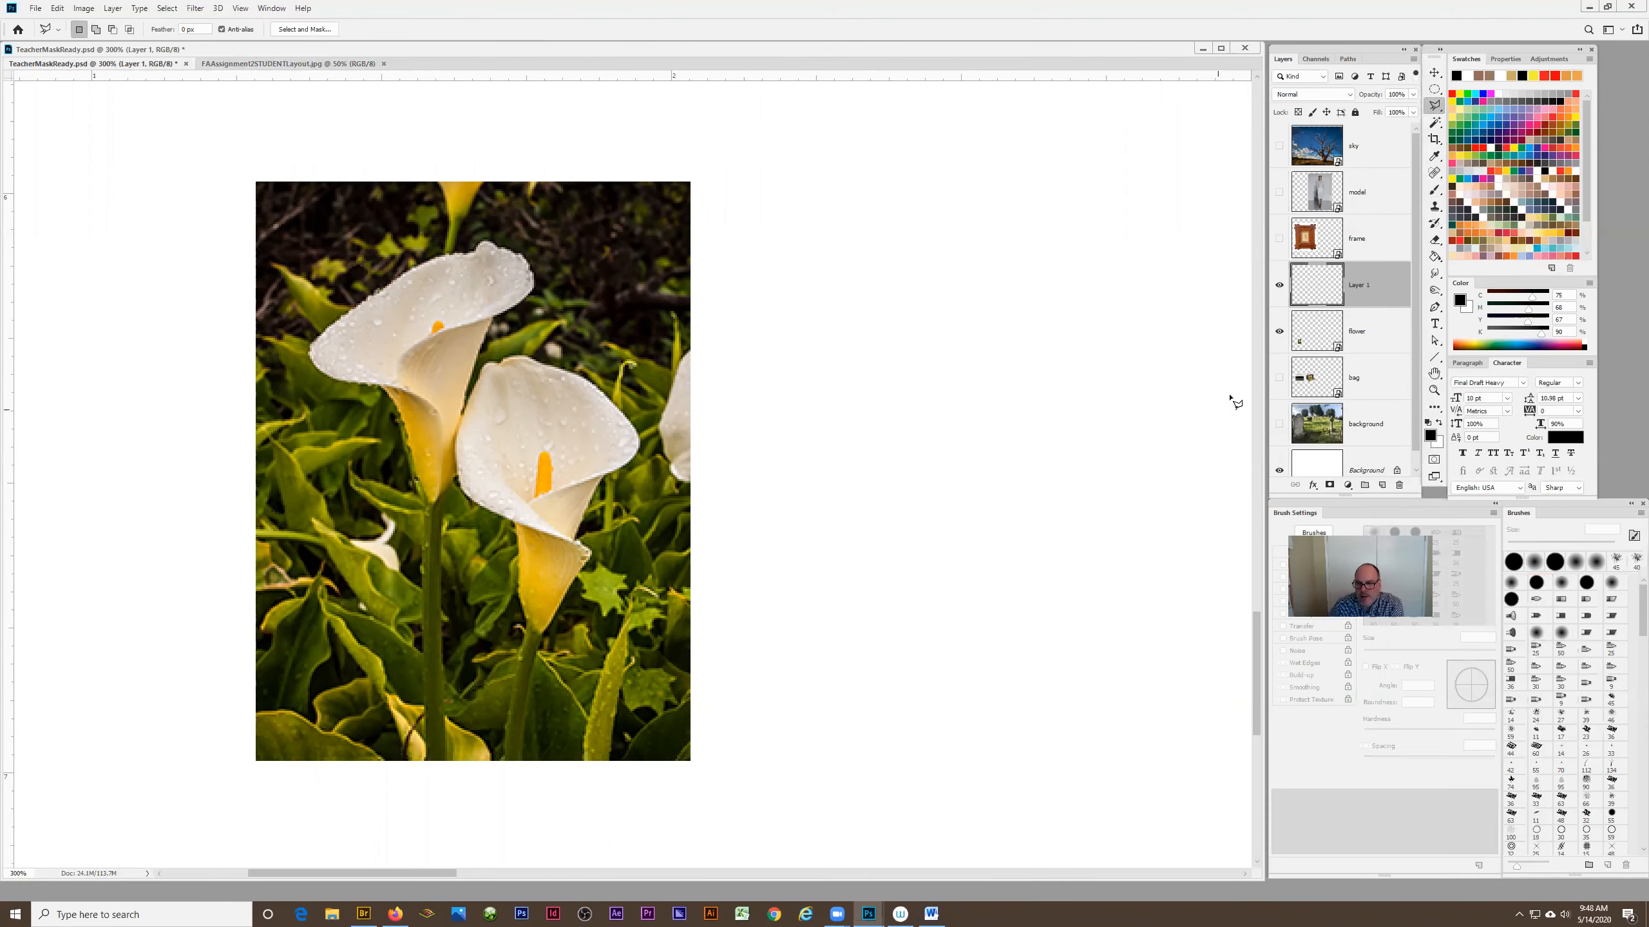
{"action": "left_click", "coordinate": [1435, 389]}
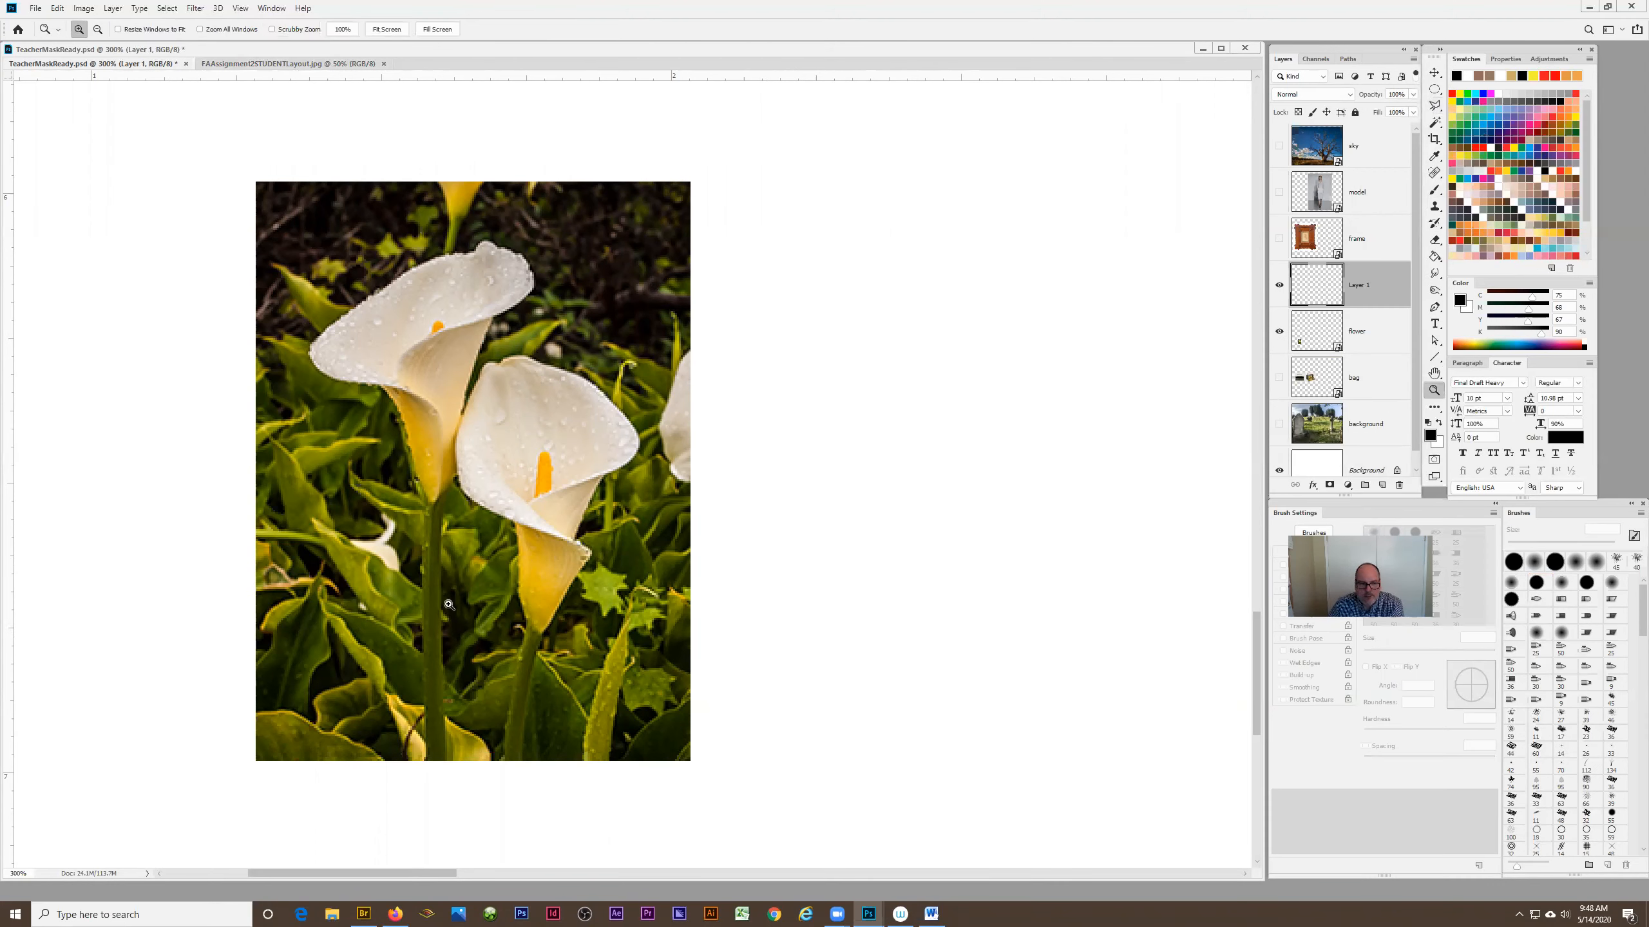
{"action": "left_click", "coordinate": [414, 558]}
{"action": "left_click", "coordinate": [443, 633]}
{"action": "left_click", "coordinate": [444, 634]}
{"action": "scroll", "coordinate": [458, 630], "scroll_direction": "down", "scroll_amount": 2}
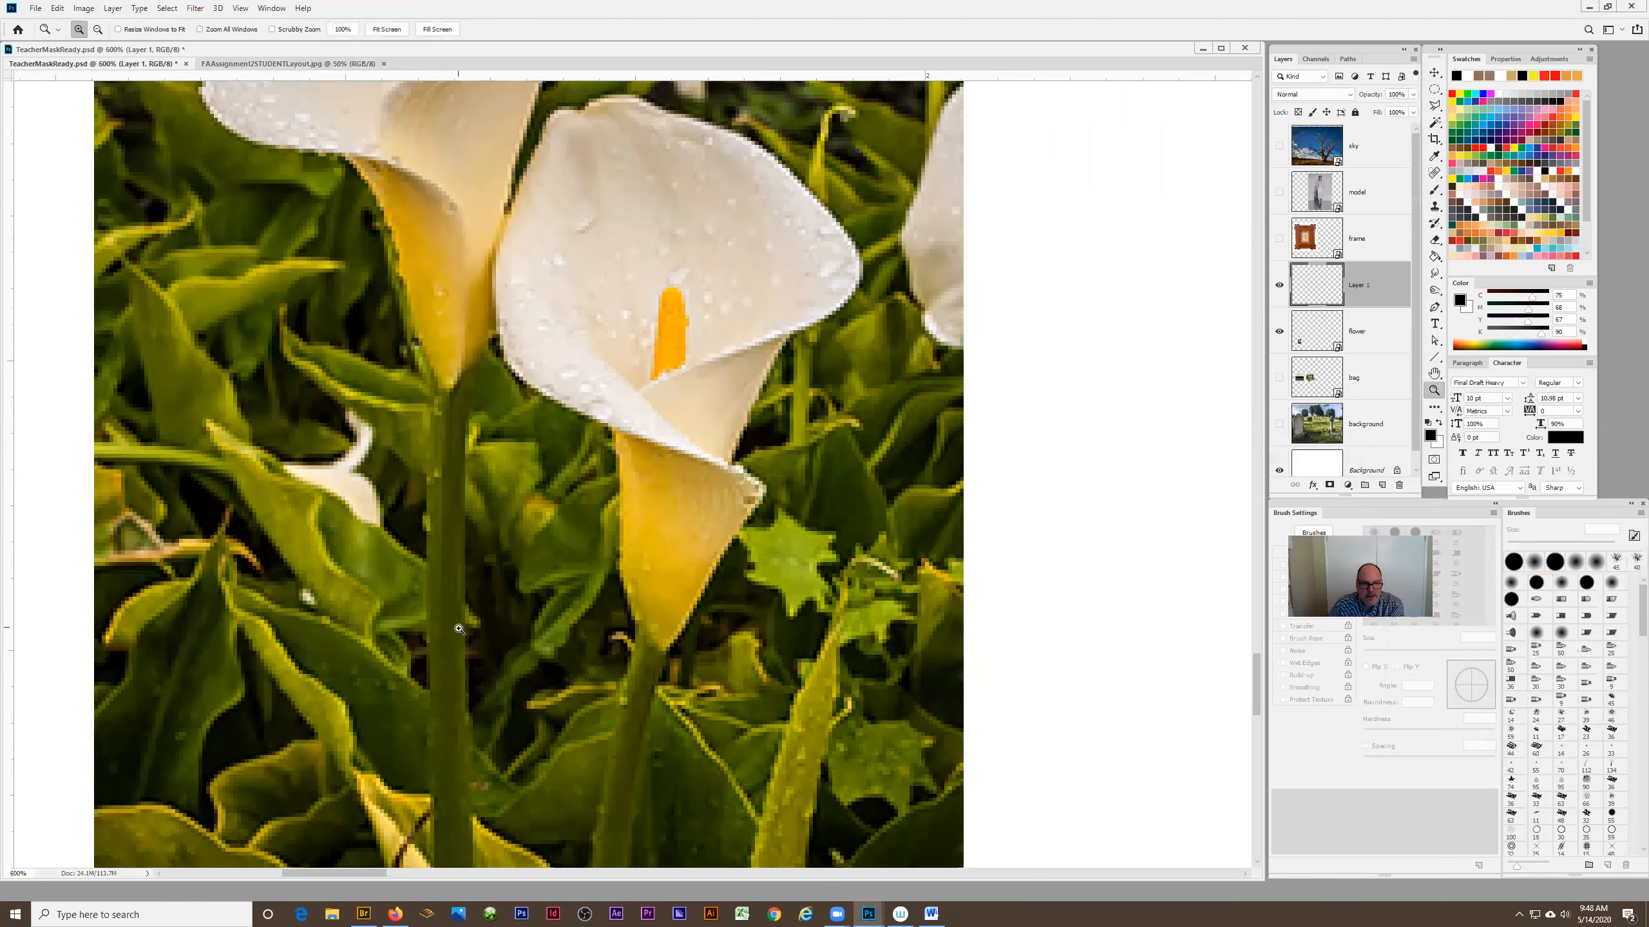
{"action": "scroll", "coordinate": [454, 726], "scroll_direction": "down", "scroll_amount": 1}
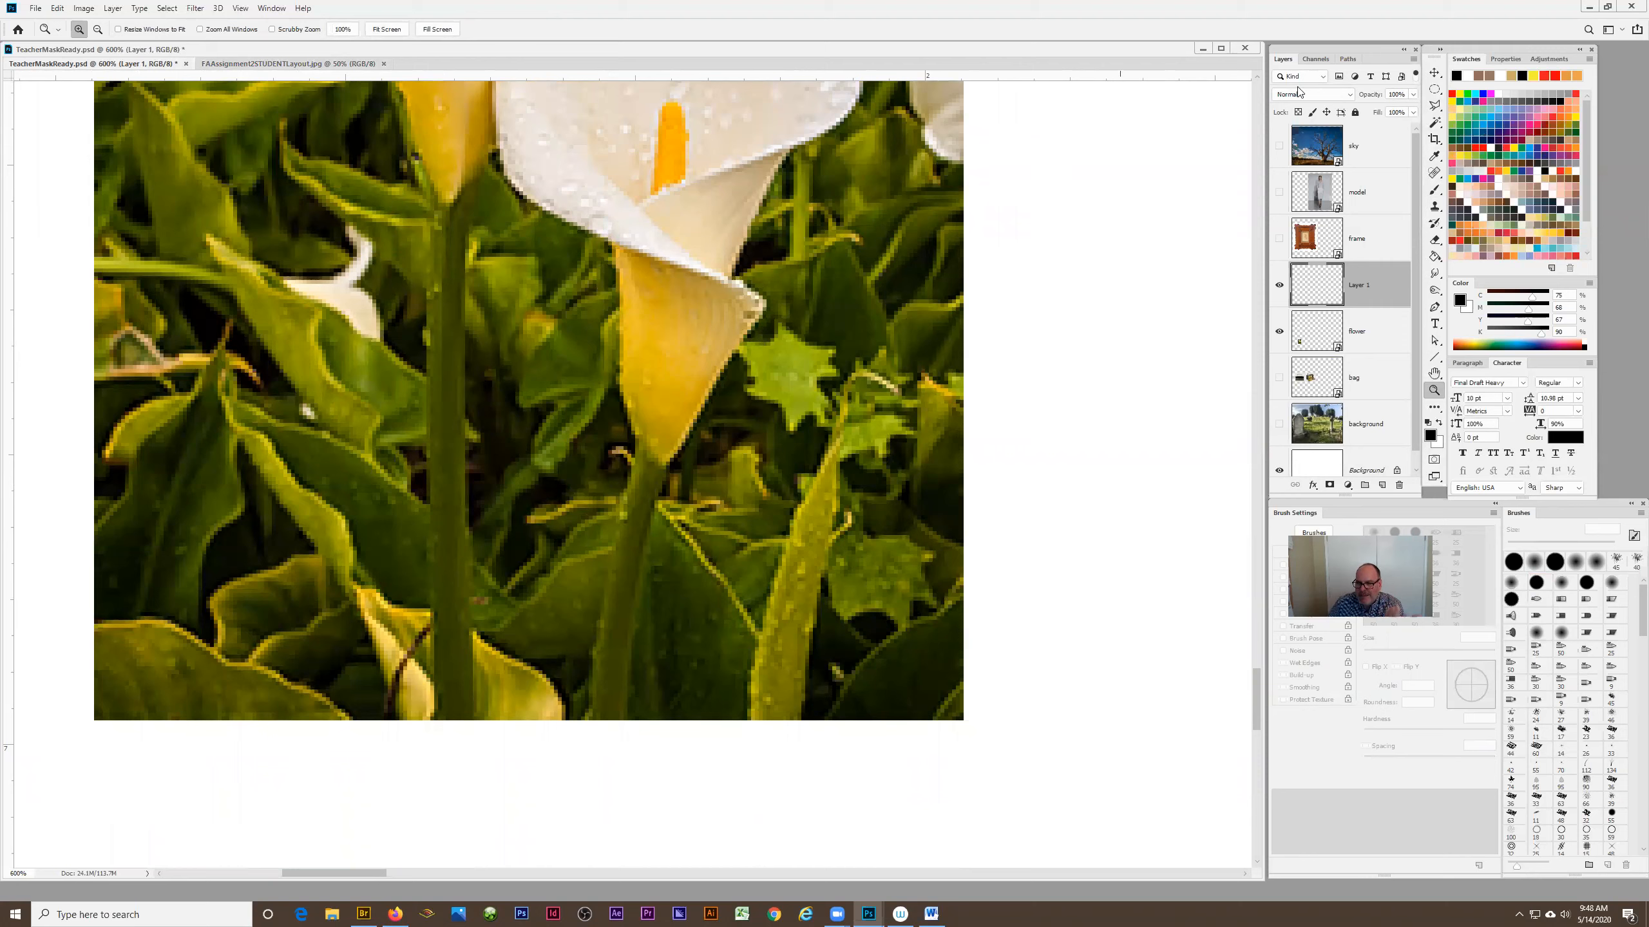
{"action": "left_click", "coordinate": [1434, 106]}
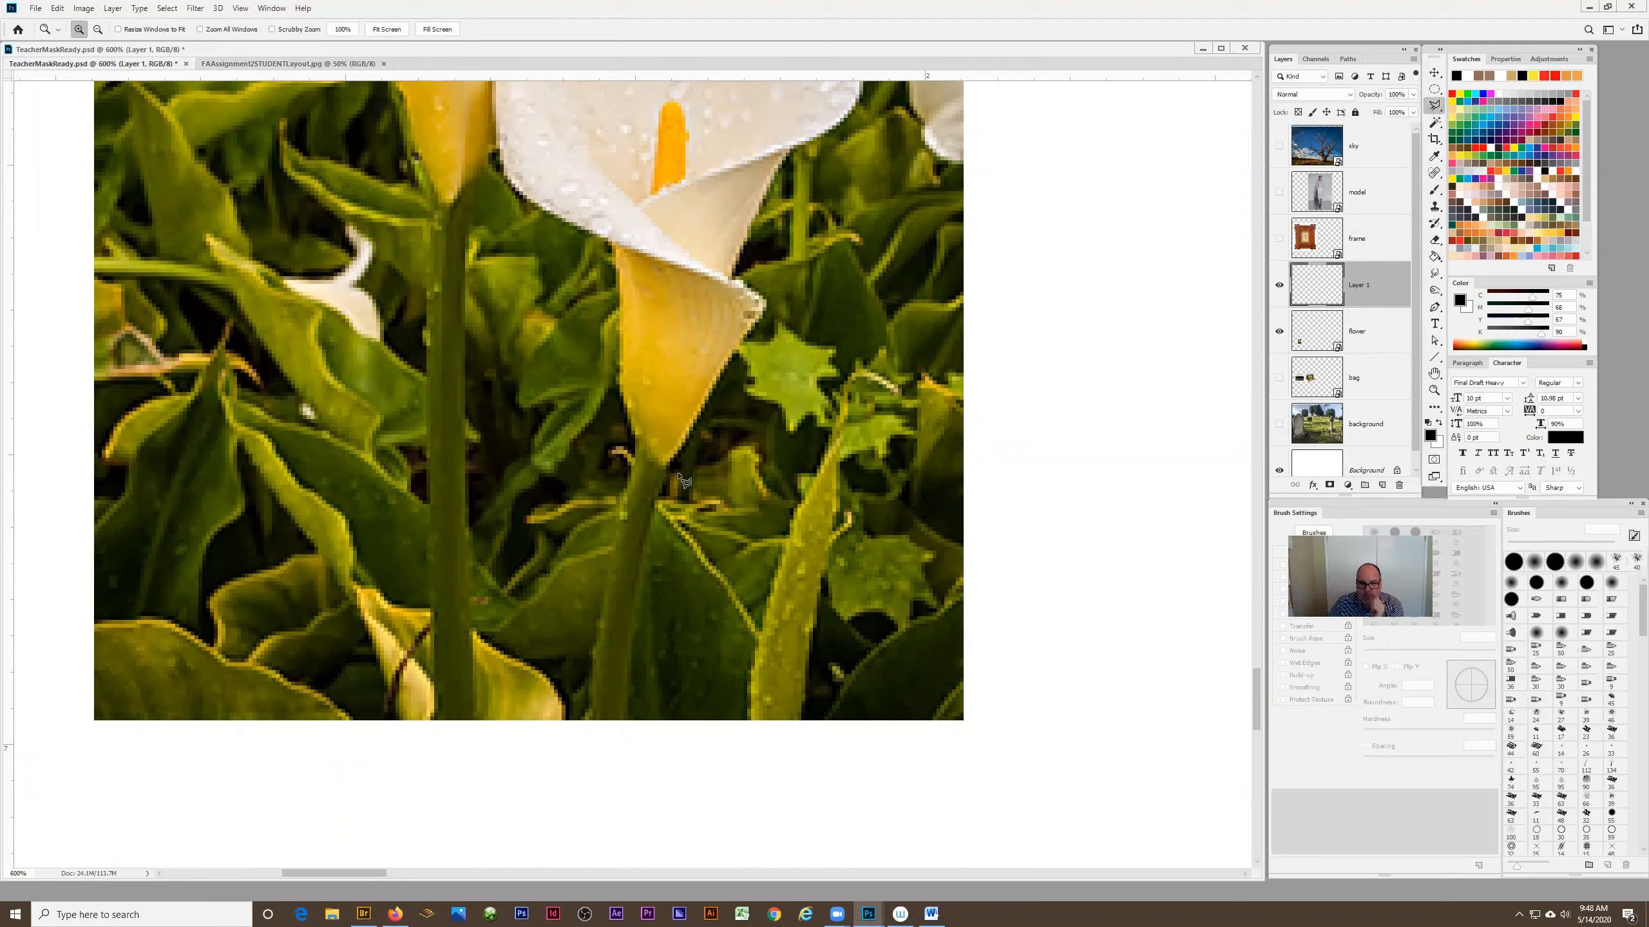
{"action": "left_click", "coordinate": [474, 718]}
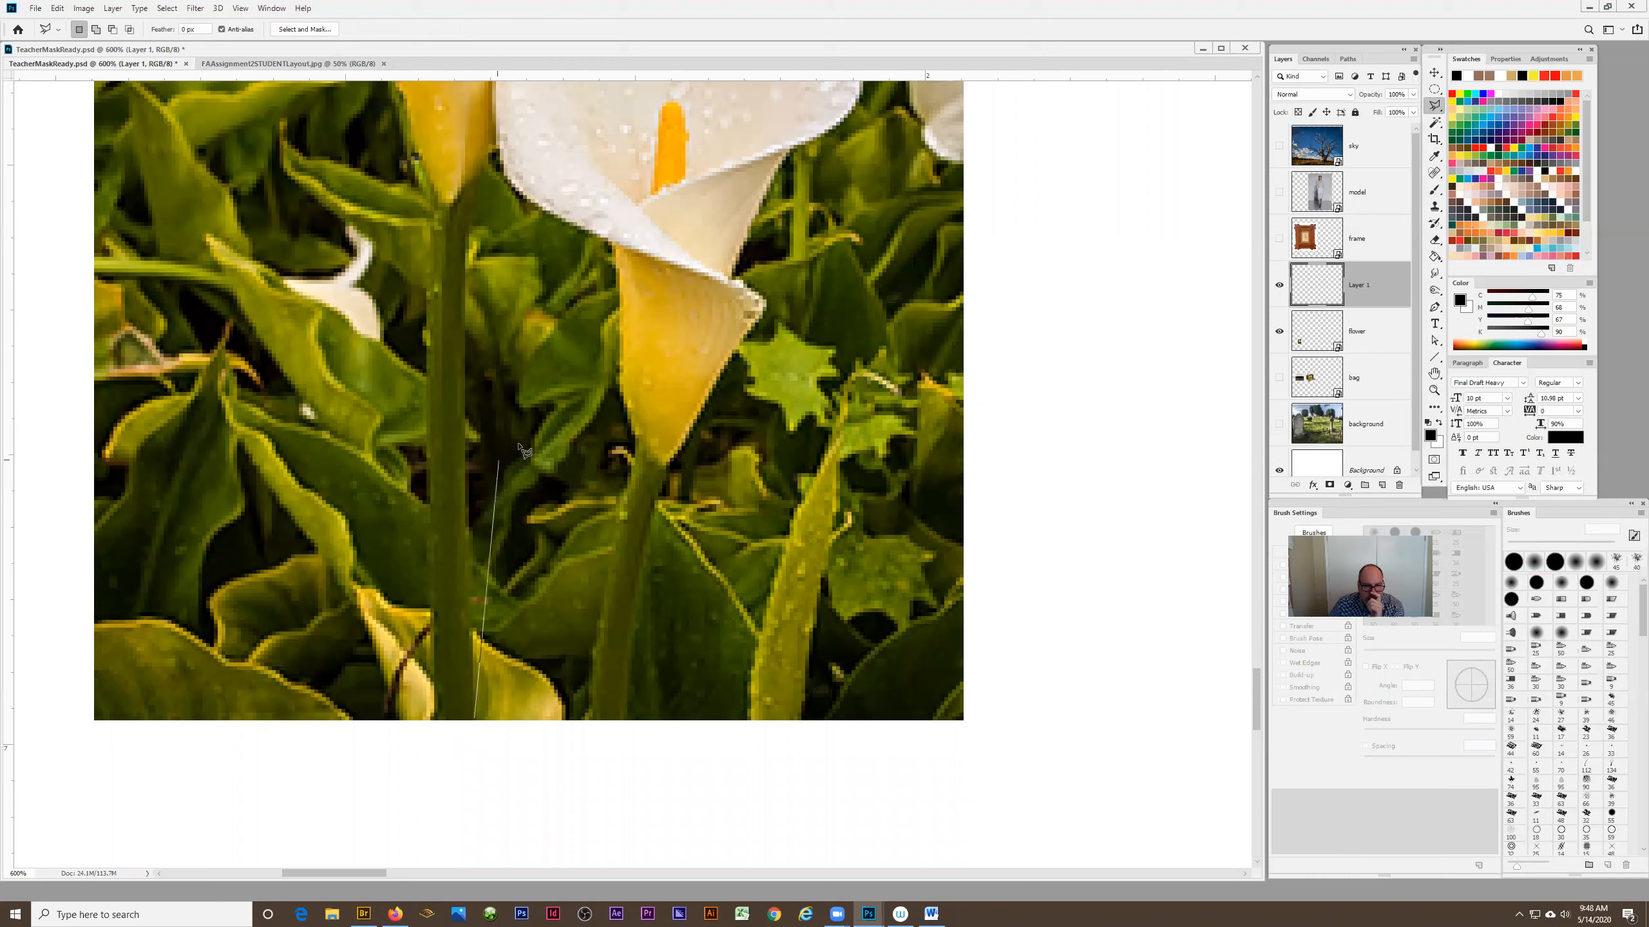
{"action": "left_click", "coordinate": [464, 357]}
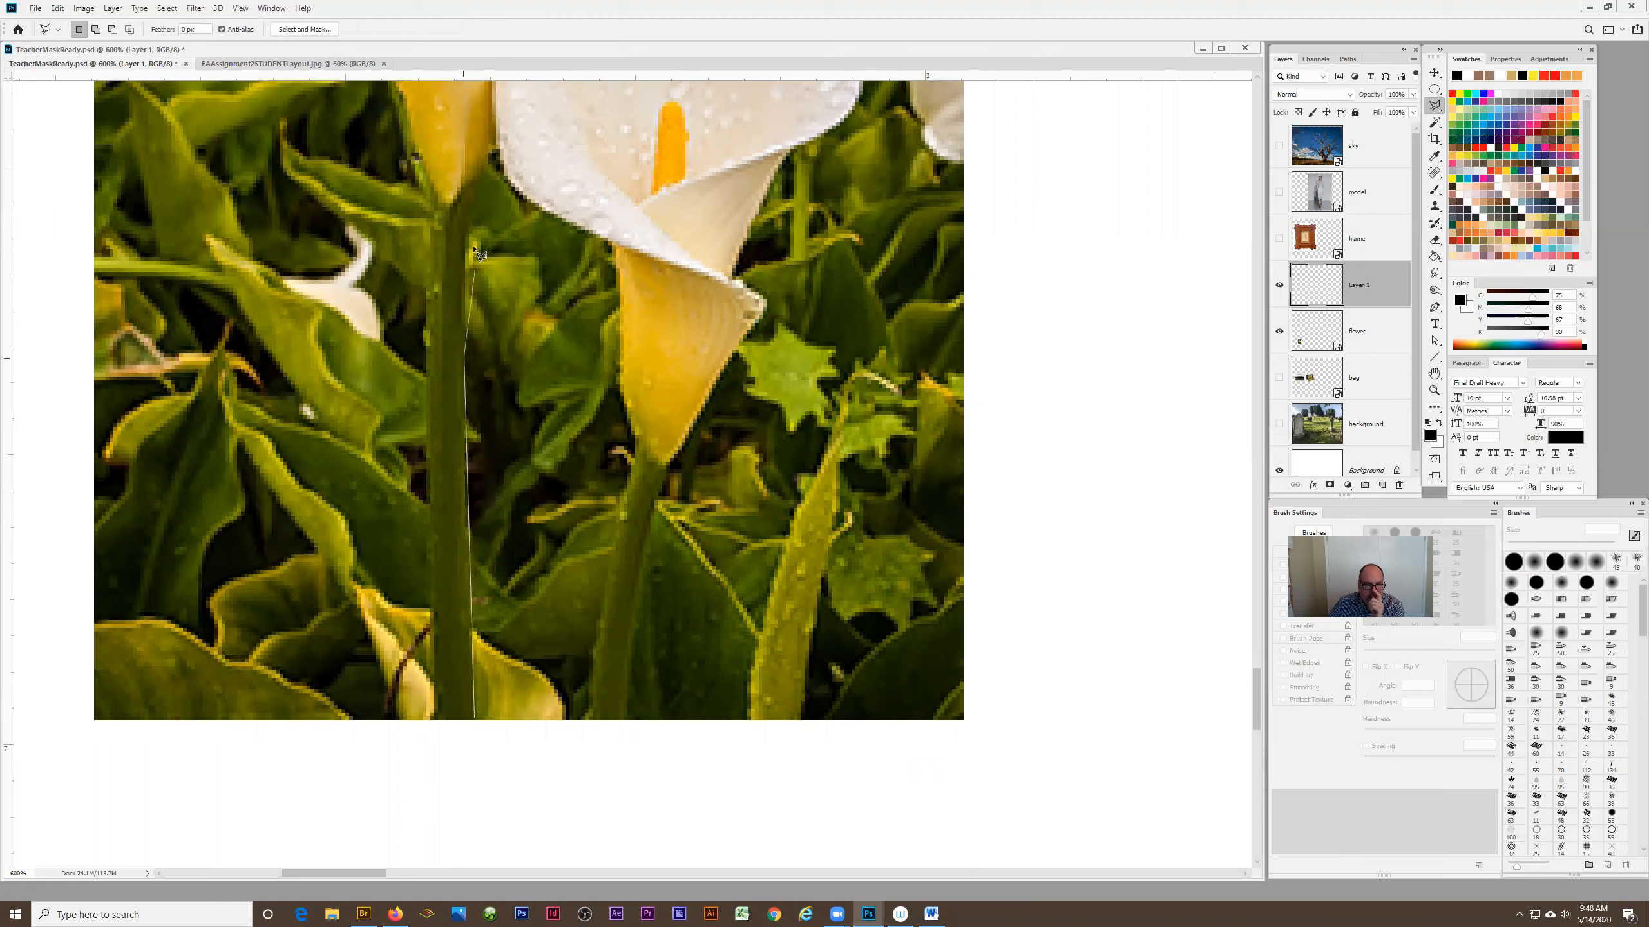
{"action": "left_click", "coordinate": [472, 193]}
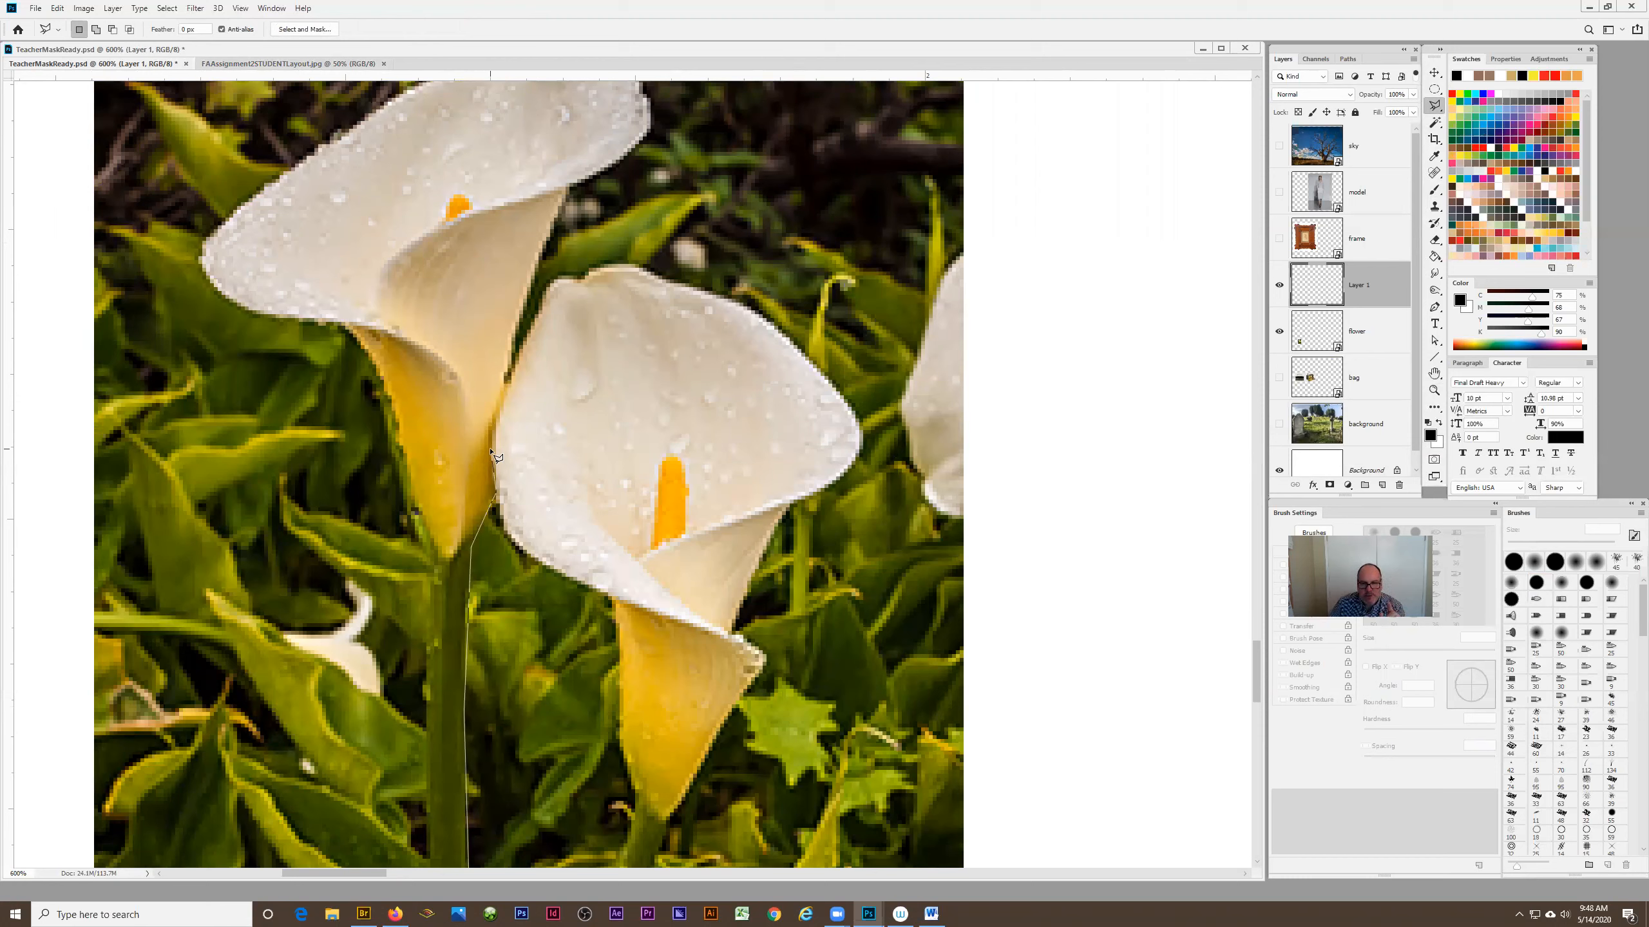
Continue the lasso outline up the right side of the left lily's bloom and around its upper rim.
{"action": "left_click", "coordinate": [491, 449]}
{"action": "mouse_move", "coordinate": [510, 372]}
{"action": "left_mouse_down"}
{"action": "mouse_move", "coordinate": [561, 204]}
{"action": "mouse_move", "coordinate": [621, 106]}
{"action": "left_mouse_up"}
{"action": "scroll", "coordinate": [605, 472], "scroll_direction": "up", "scroll_amount": 3}
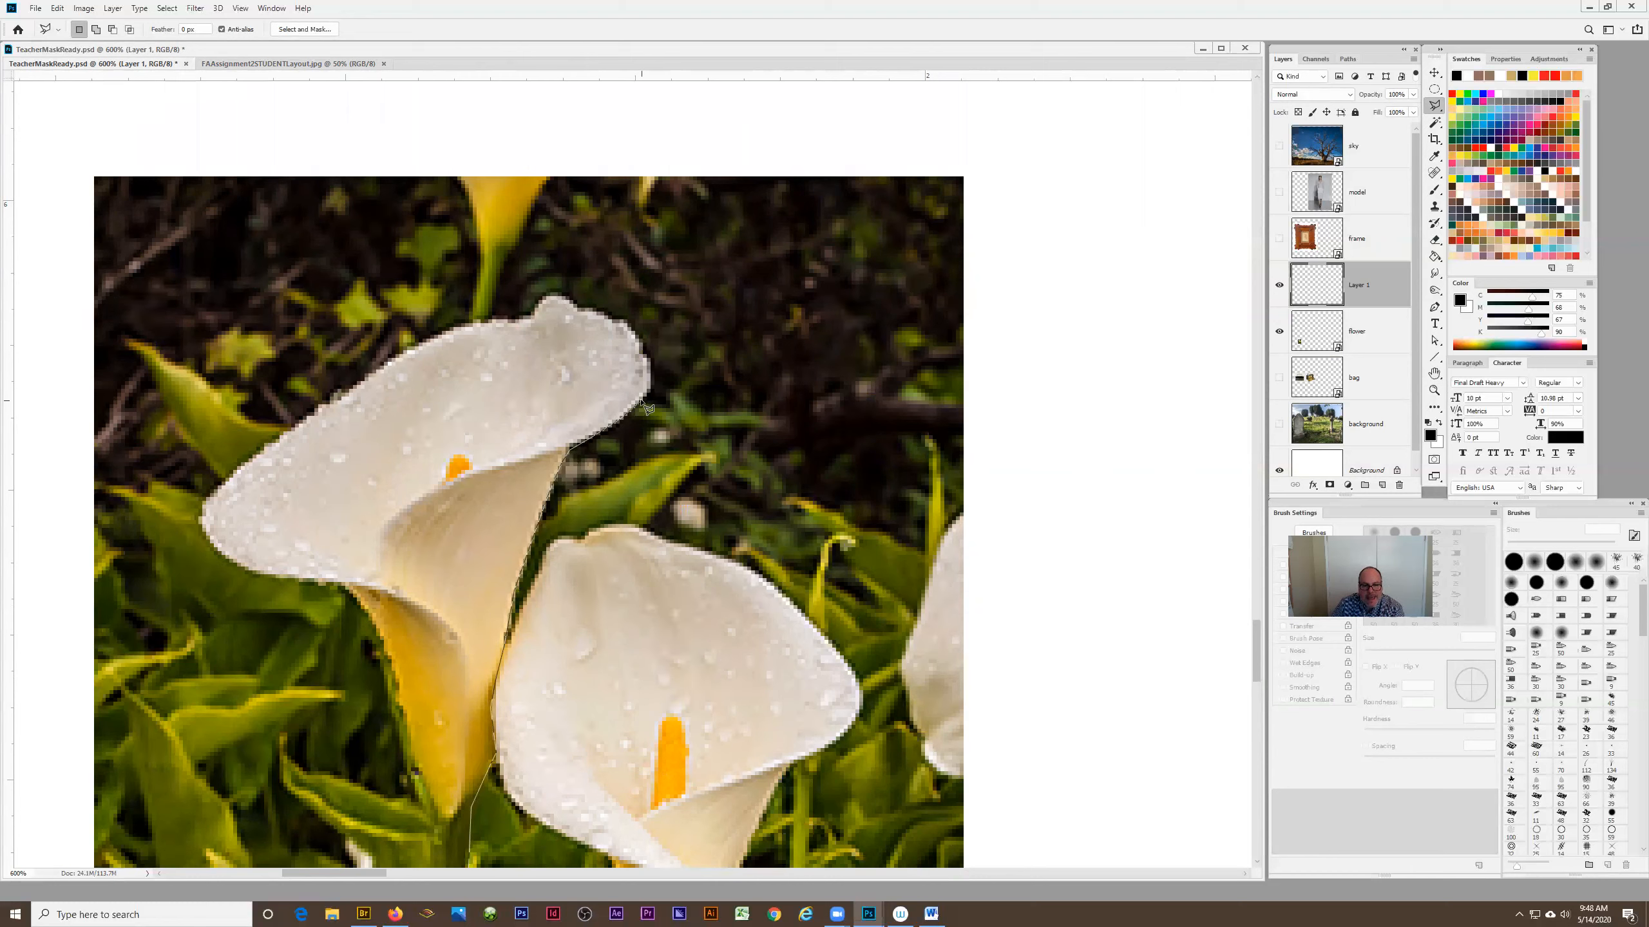
{"action": "left_click", "coordinate": [649, 380]}
{"action": "left_click", "coordinate": [642, 347]}
{"action": "left_click", "coordinate": [630, 323]}
{"action": "left_click", "coordinate": [594, 309]}
{"action": "left_click", "coordinate": [574, 305]}
{"action": "left_click", "coordinate": [552, 297]}
{"action": "left_click", "coordinate": [532, 317]}
{"action": "left_click", "coordinate": [476, 322]}
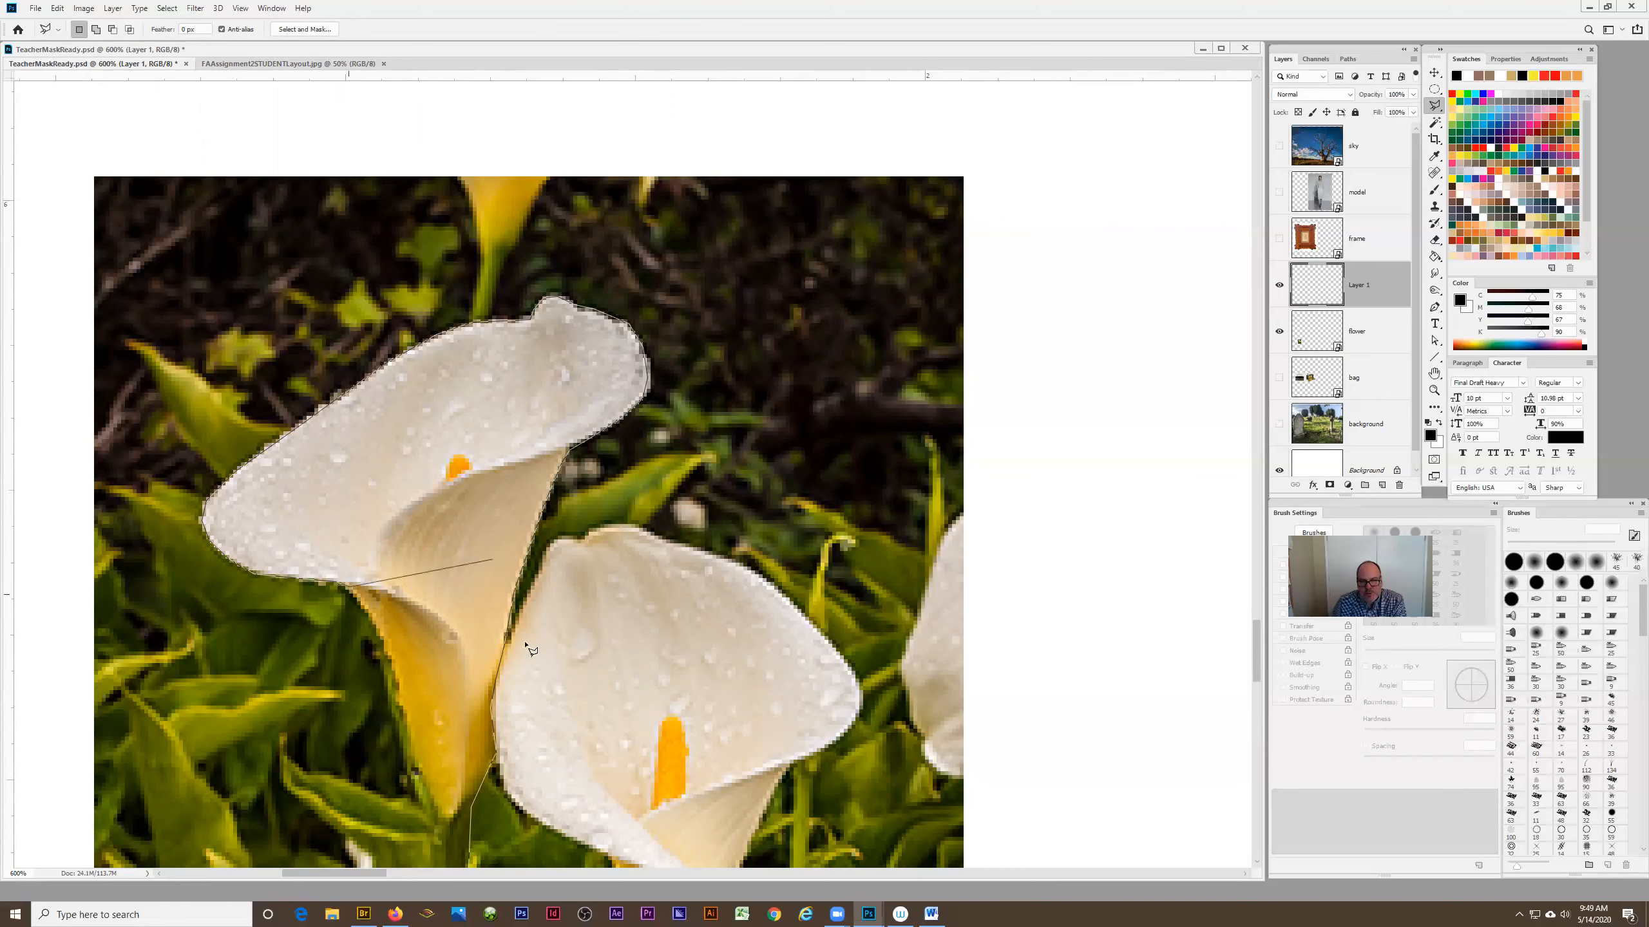
Trace down the left side of the lily and its stem, and close the outline at the starting point.
{"action": "scroll", "coordinate": [355, 592], "scroll_direction": "down", "scroll_amount": 5}
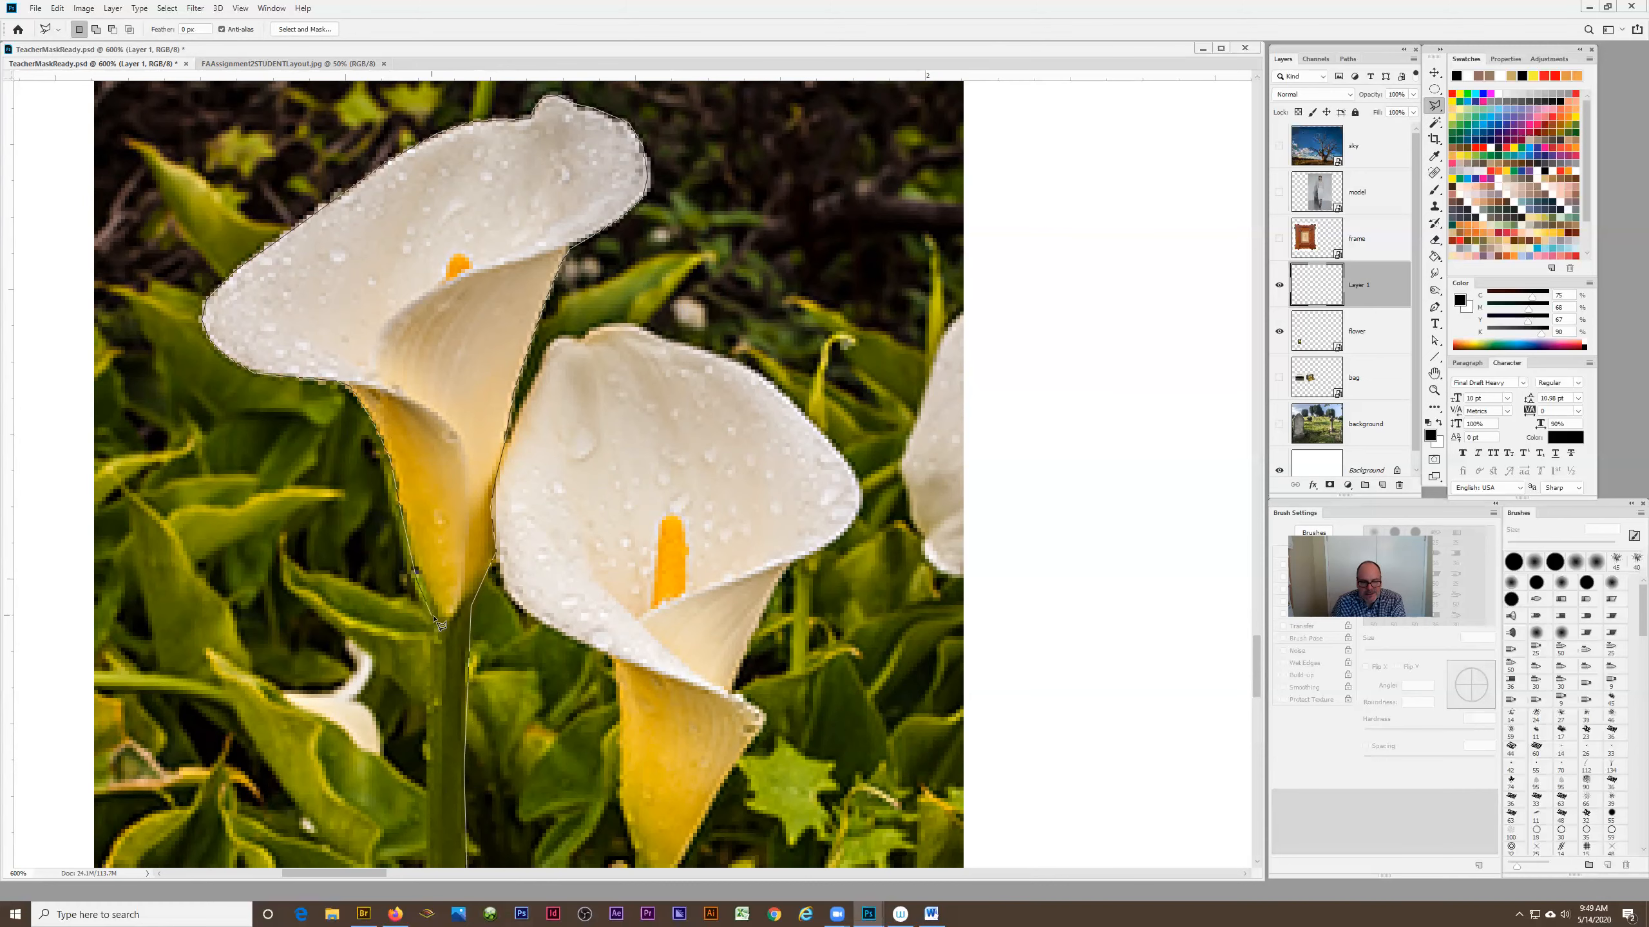
{"action": "scroll", "coordinate": [462, 650], "scroll_direction": "down", "scroll_amount": 5}
{"action": "scroll", "coordinate": [459, 542], "scroll_direction": "down", "scroll_amount": 1}
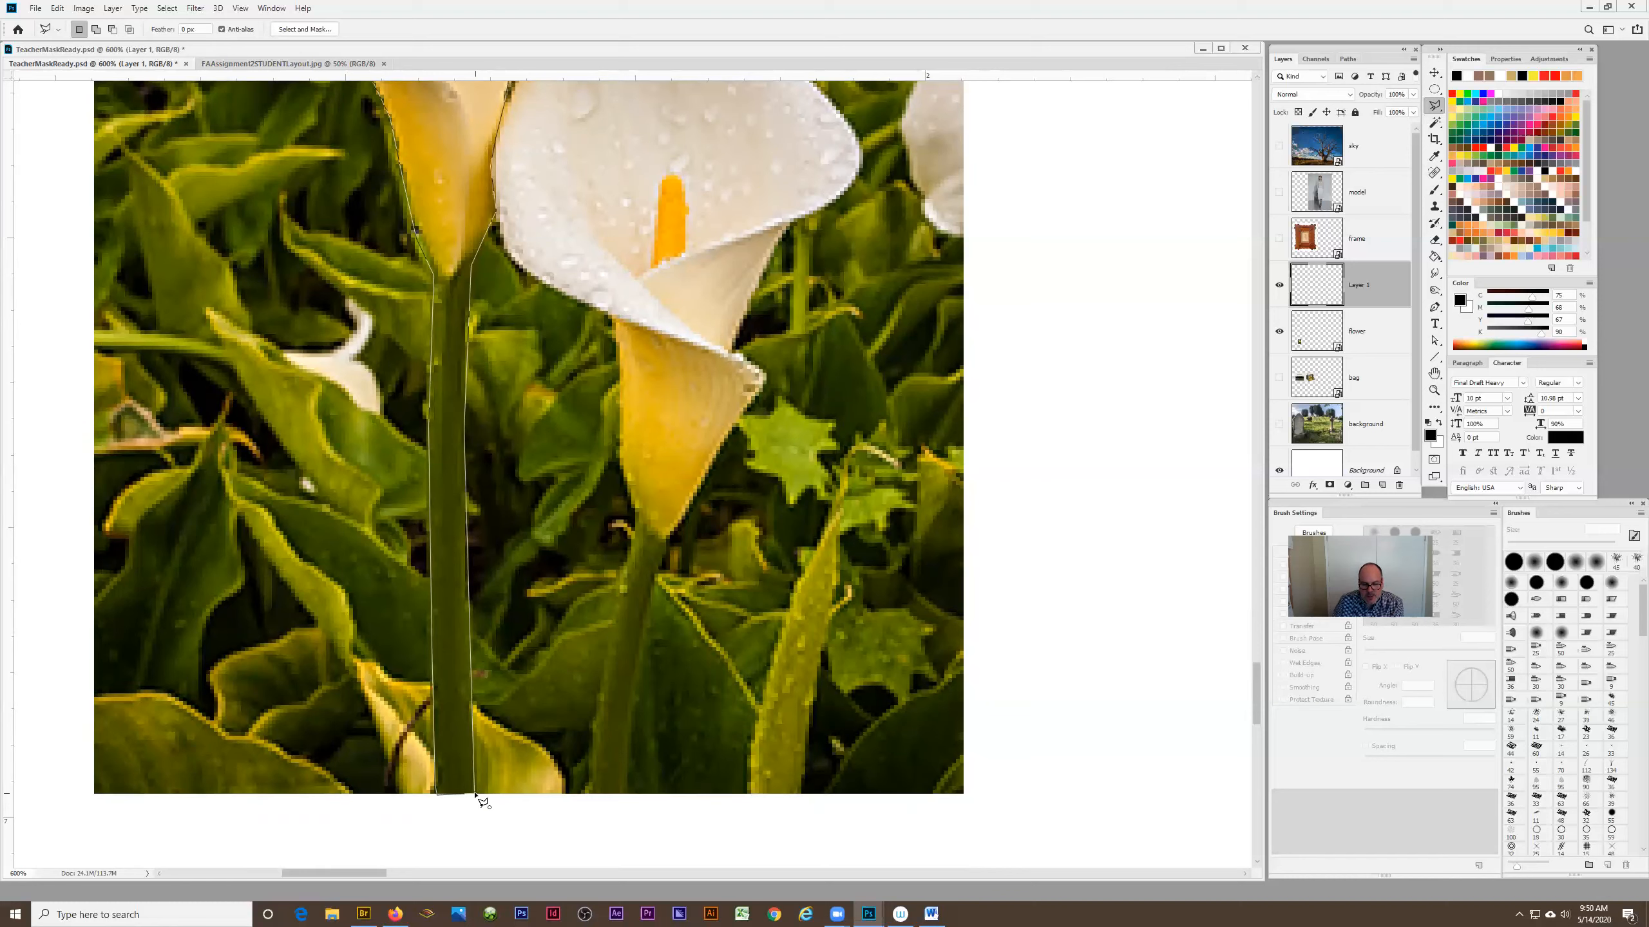
{"action": "left_click", "coordinate": [478, 796]}
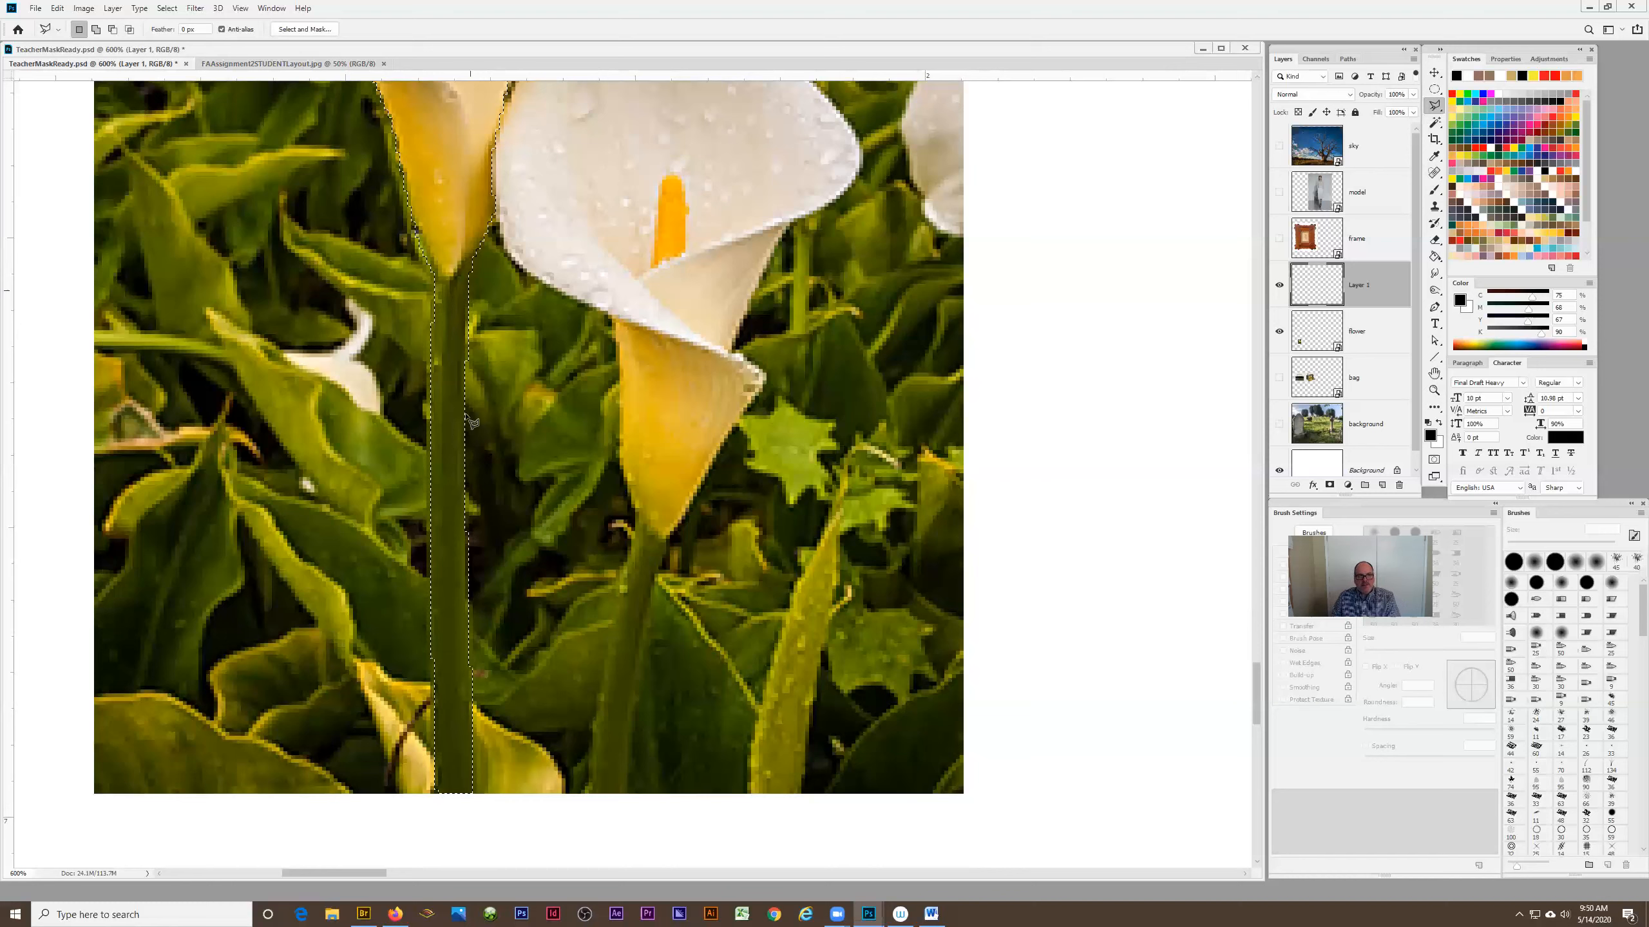
Delete the empty Layer 1 above the flower layer.
{"action": "scroll", "coordinate": [425, 548], "scroll_direction": "up", "scroll_amount": 10}
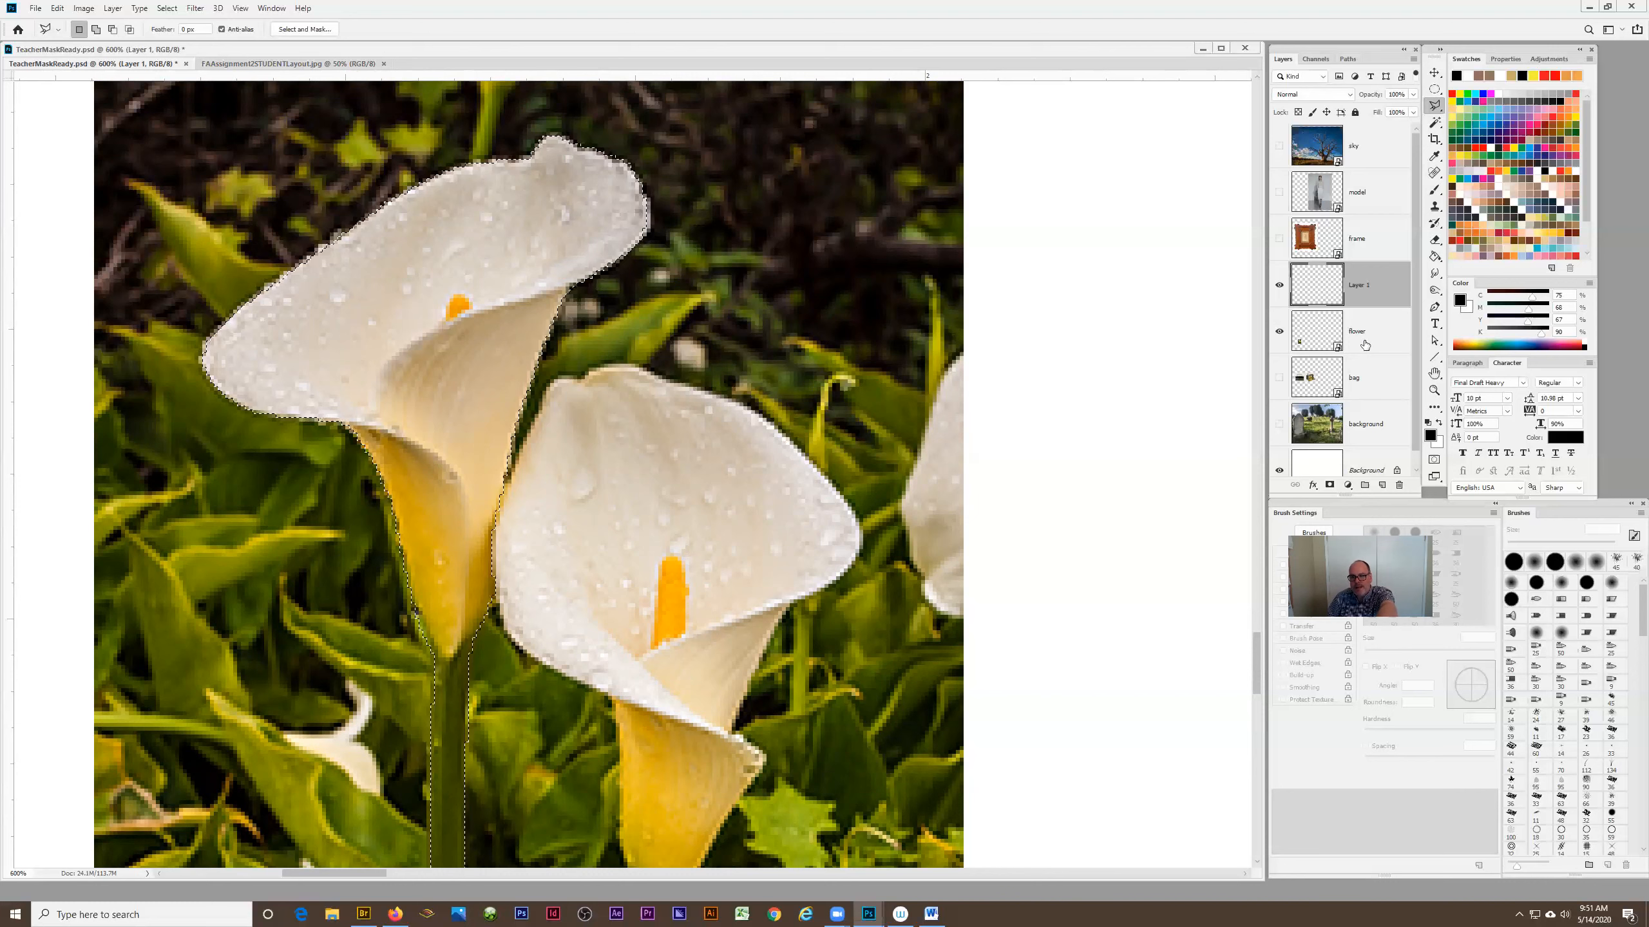
{"action": "left_click", "coordinate": [1363, 339]}
{"action": "left_click", "coordinate": [1370, 288]}
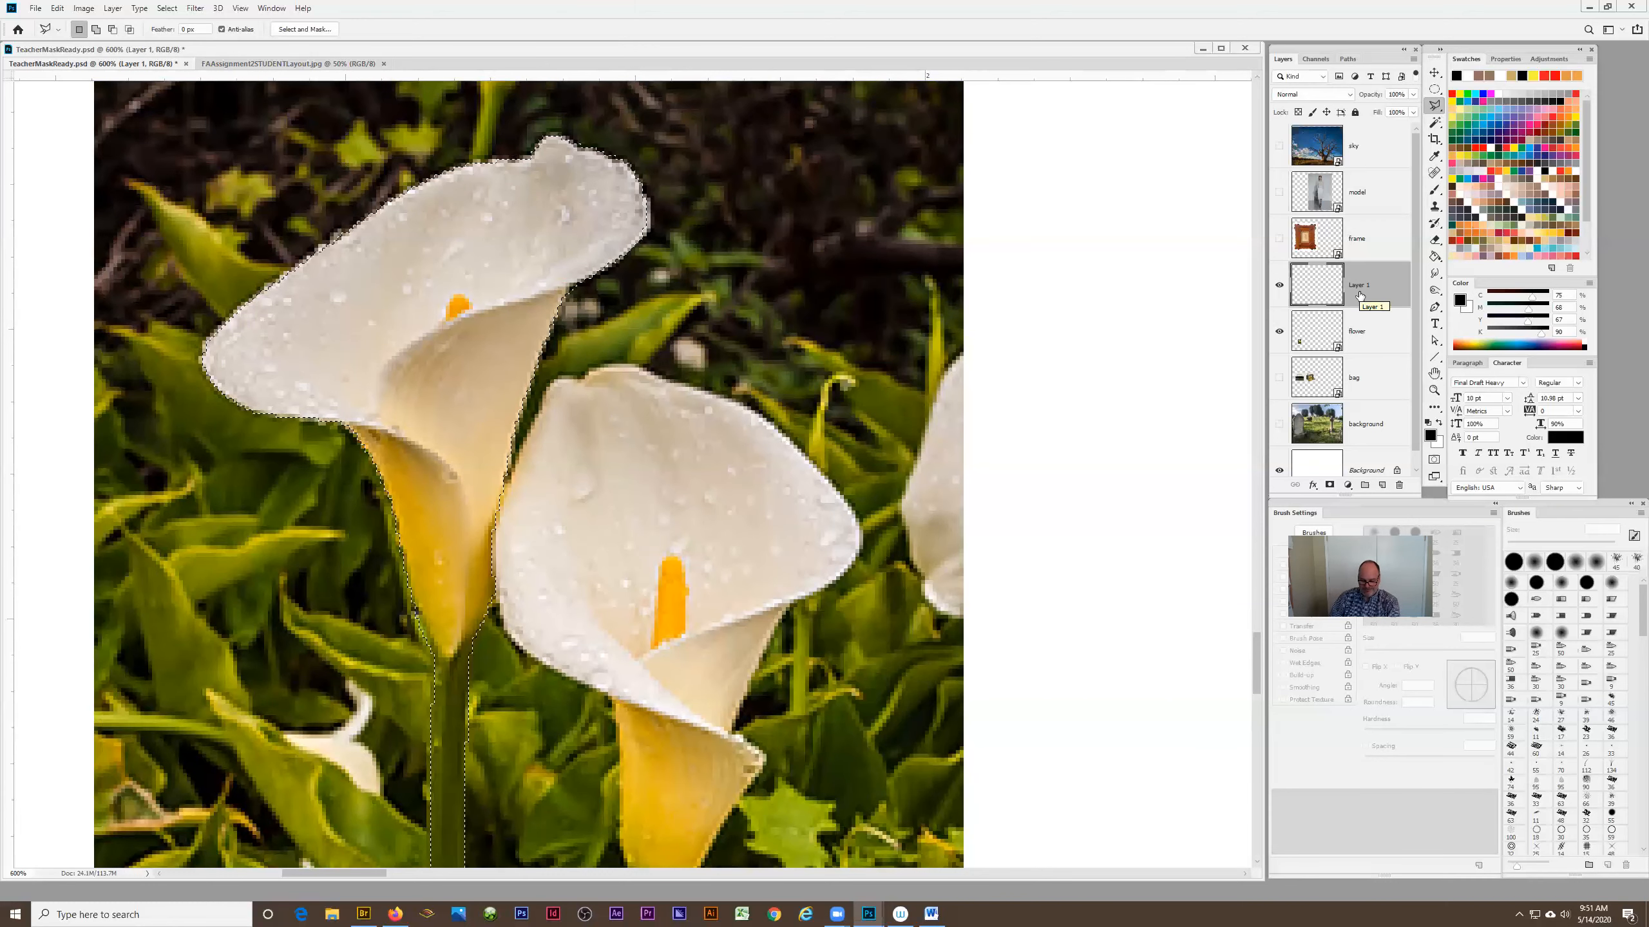
{"action": "left_click_drag", "start_coordinate": [1358, 298], "coordinate": [1400, 486]}
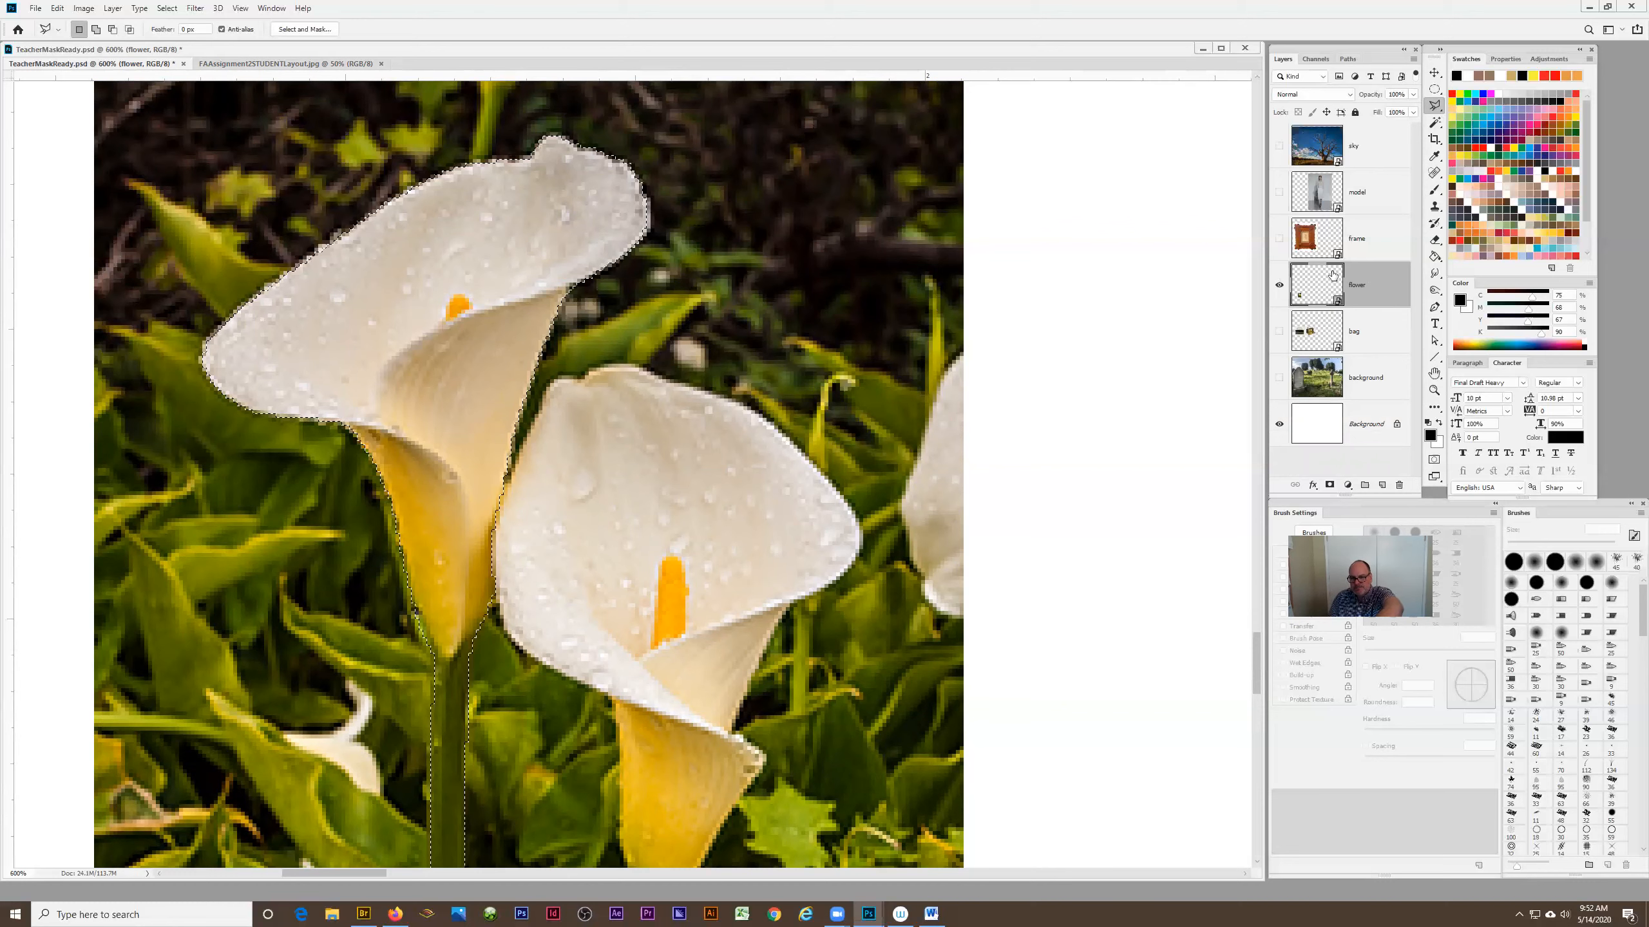
Try adding a layer mask to the flower layer from the lily selection, and undo the mask.
{"action": "left_click", "coordinate": [1329, 486]}
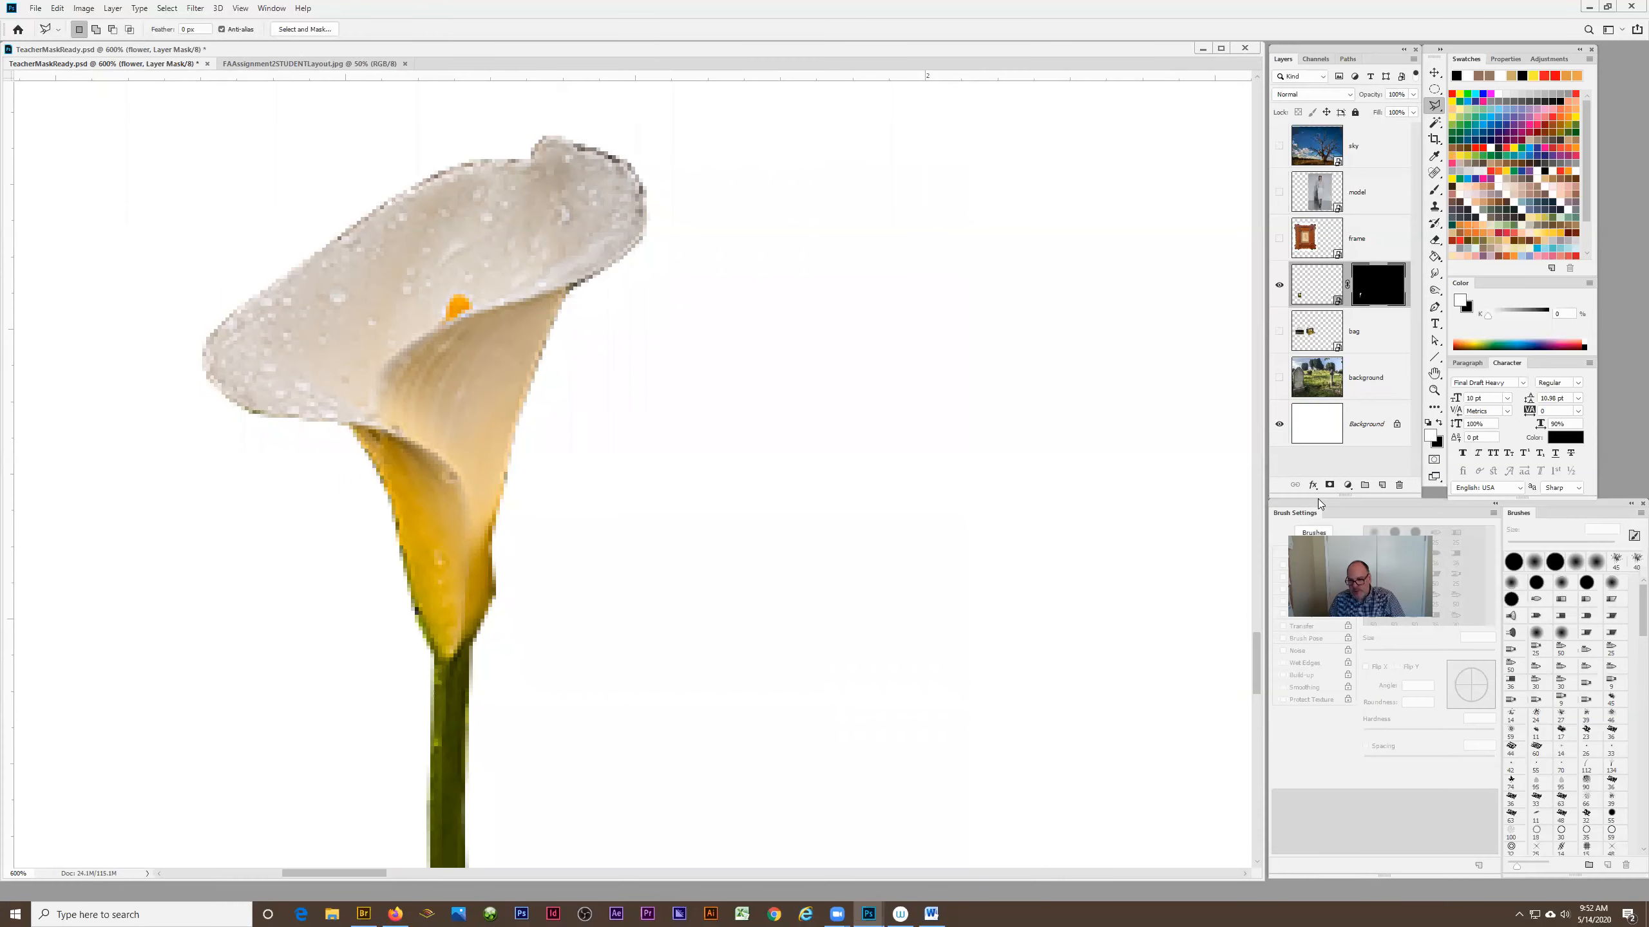
{"action": "key", "text": "ctrl+z"}
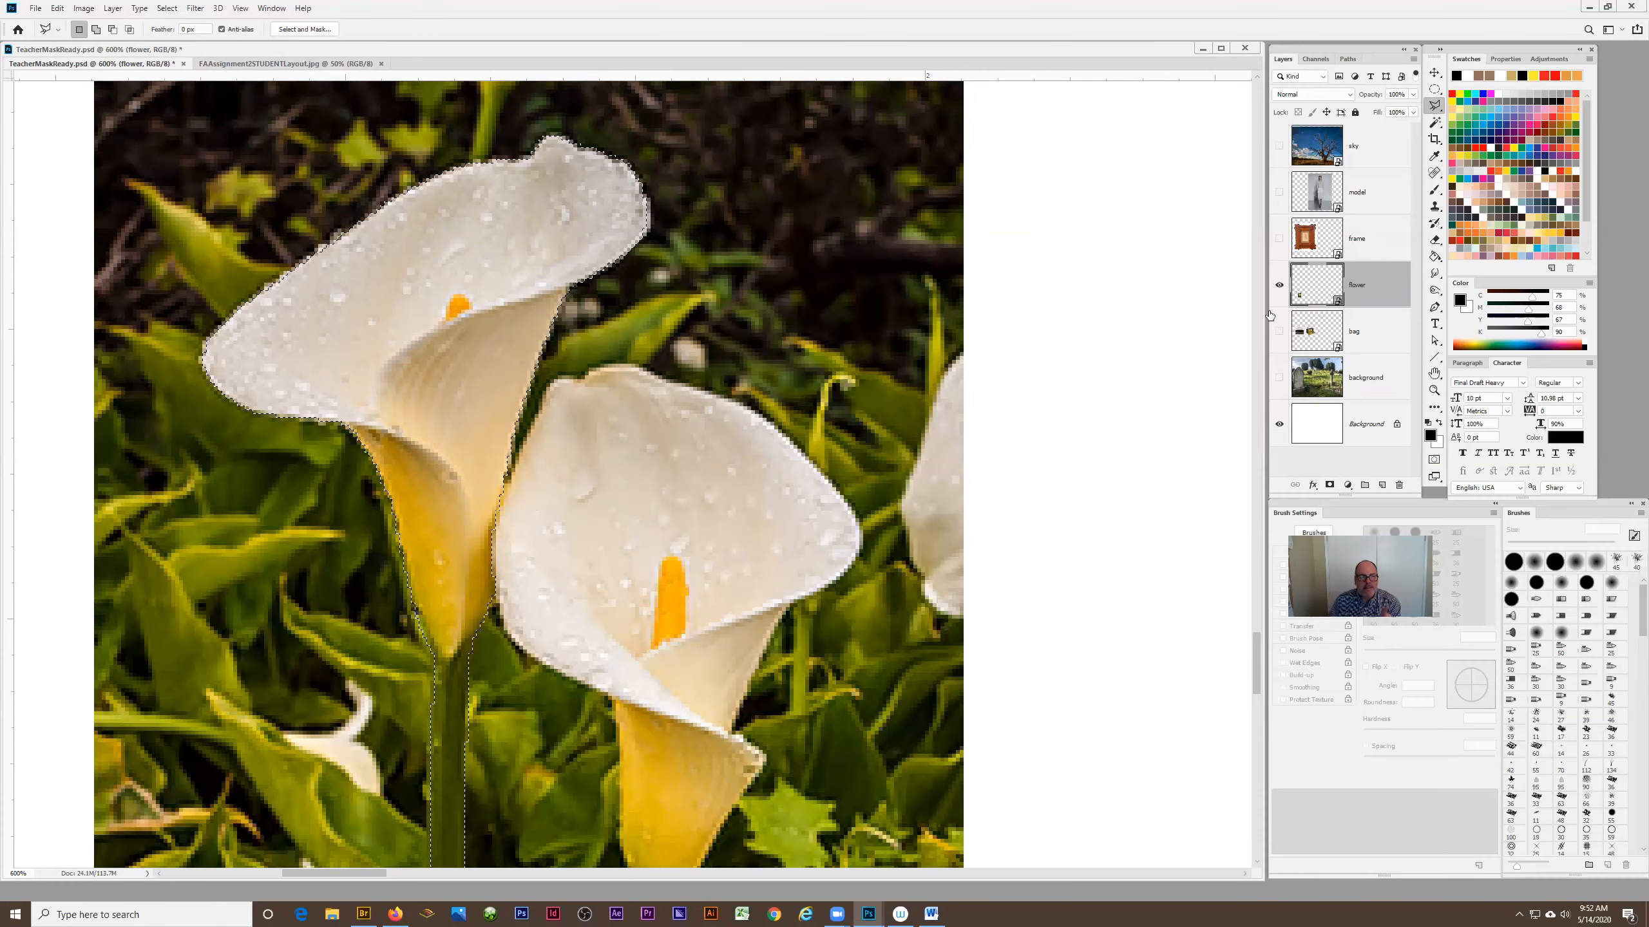
Add a layer mask to the flower layer with the Reveal Selection option to isolate the selected lily and stem.
{"action": "left_click", "coordinate": [111, 10]}
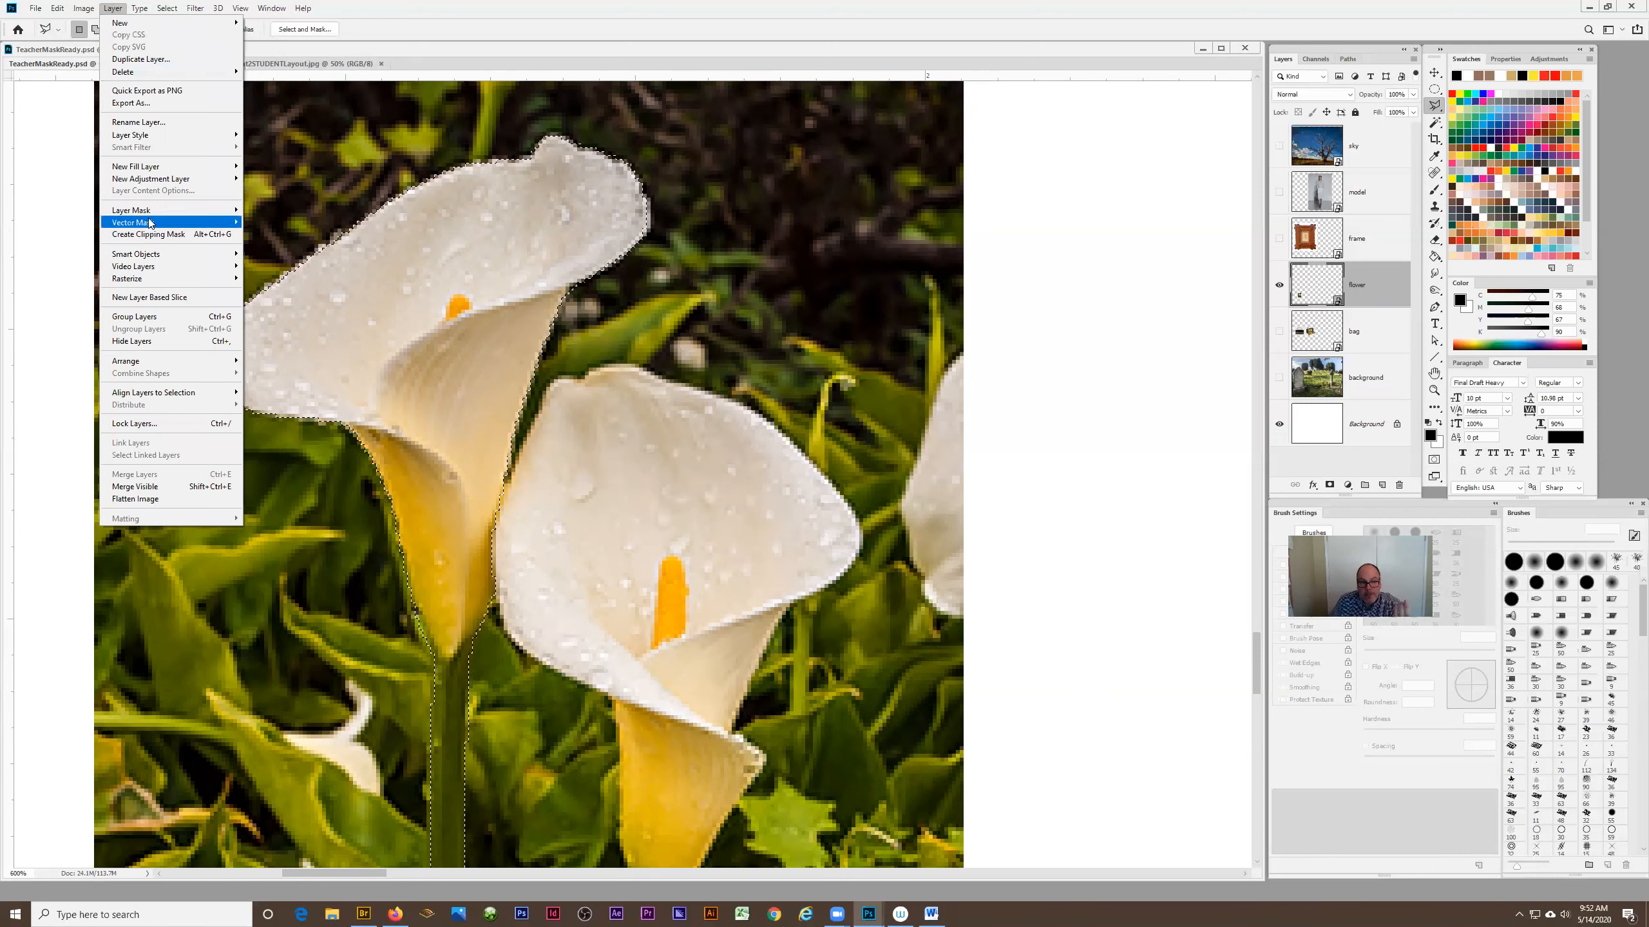
{"action": "mouse_move", "coordinate": [164, 217]}
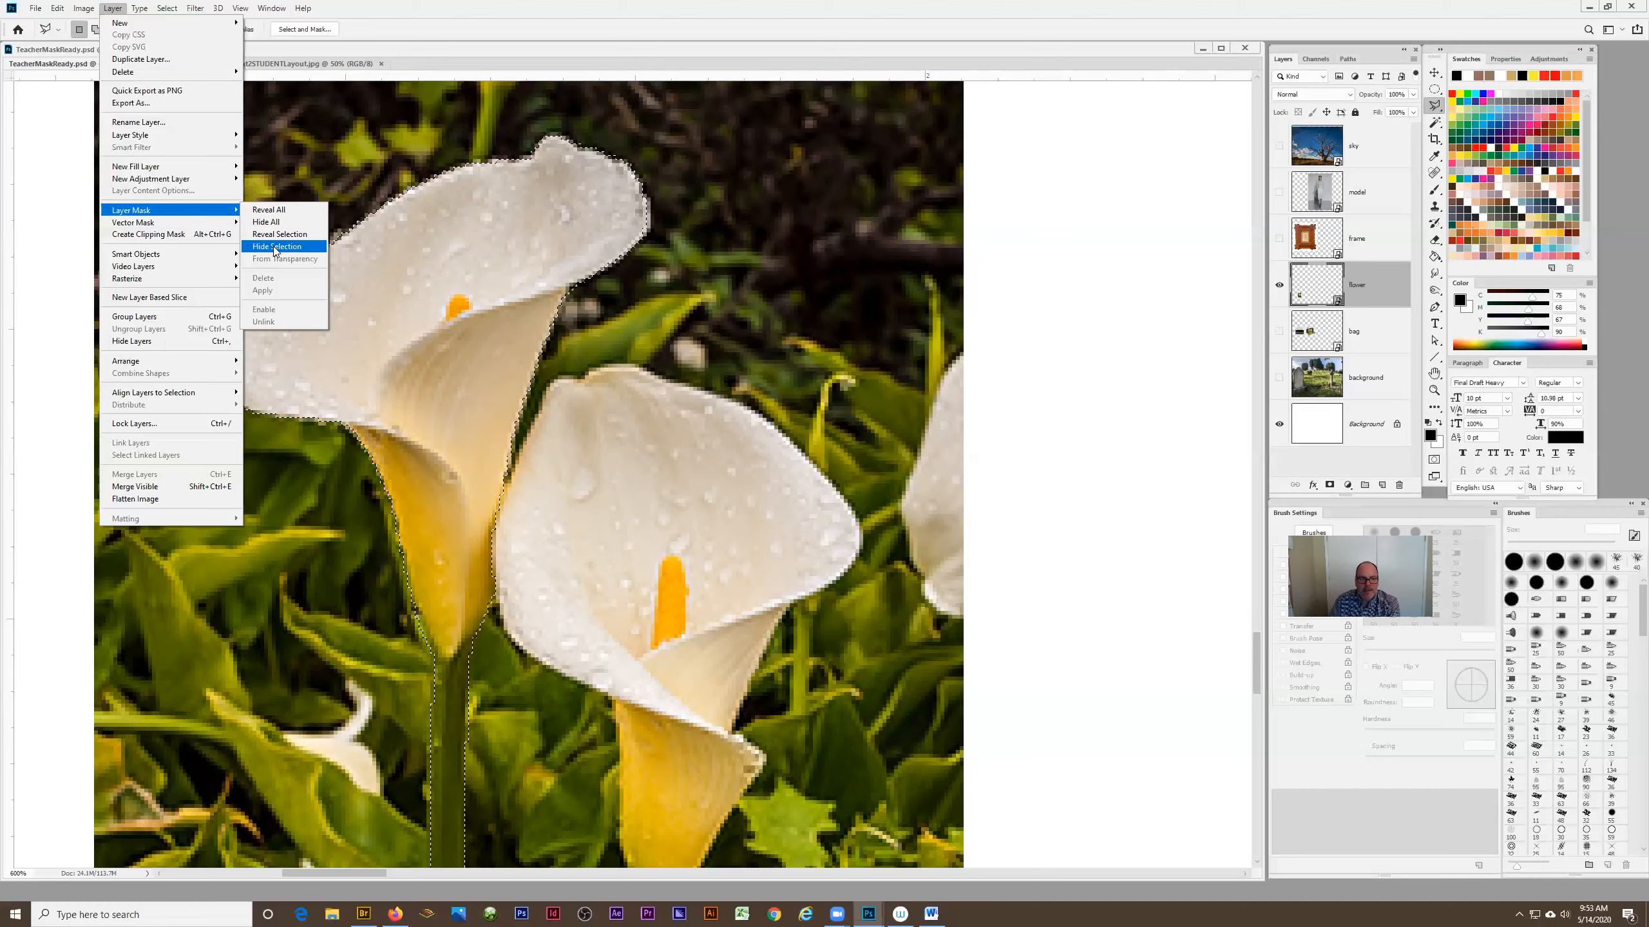
{"action": "left_click", "coordinate": [293, 238]}
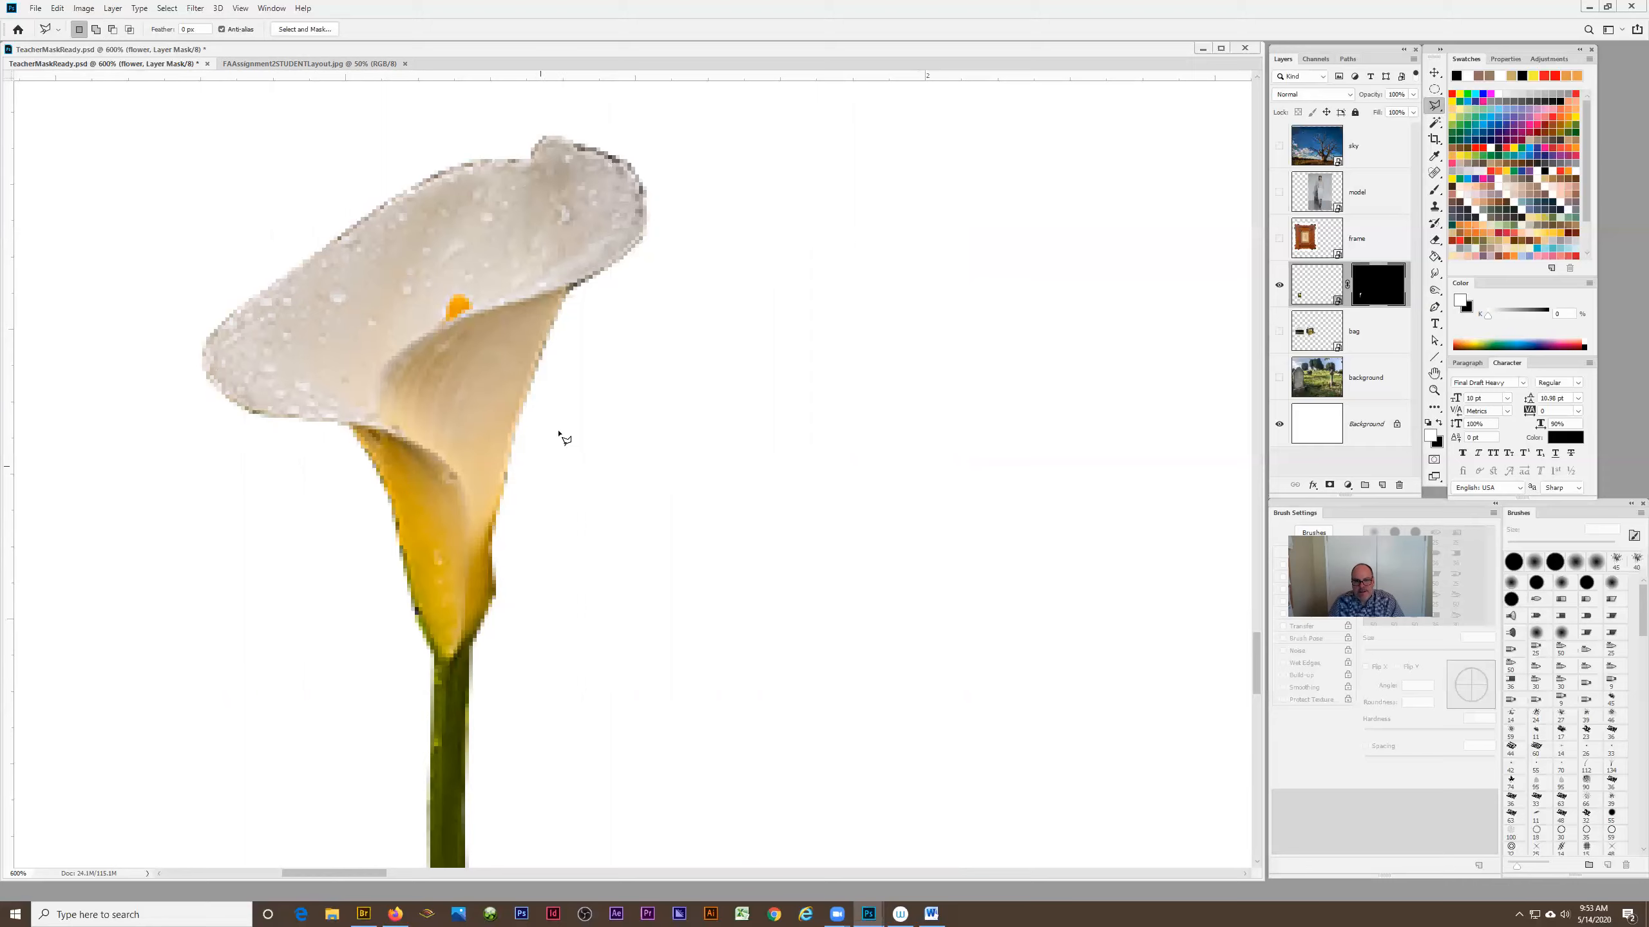
{"action": "key", "text": "z"}
{"action": "left_click", "coordinate": [519, 467], "text": "alt"}
{"action": "left_click", "coordinate": [522, 501], "text": "alt"}
{"action": "left_click", "coordinate": [523, 501], "text": "alt"}
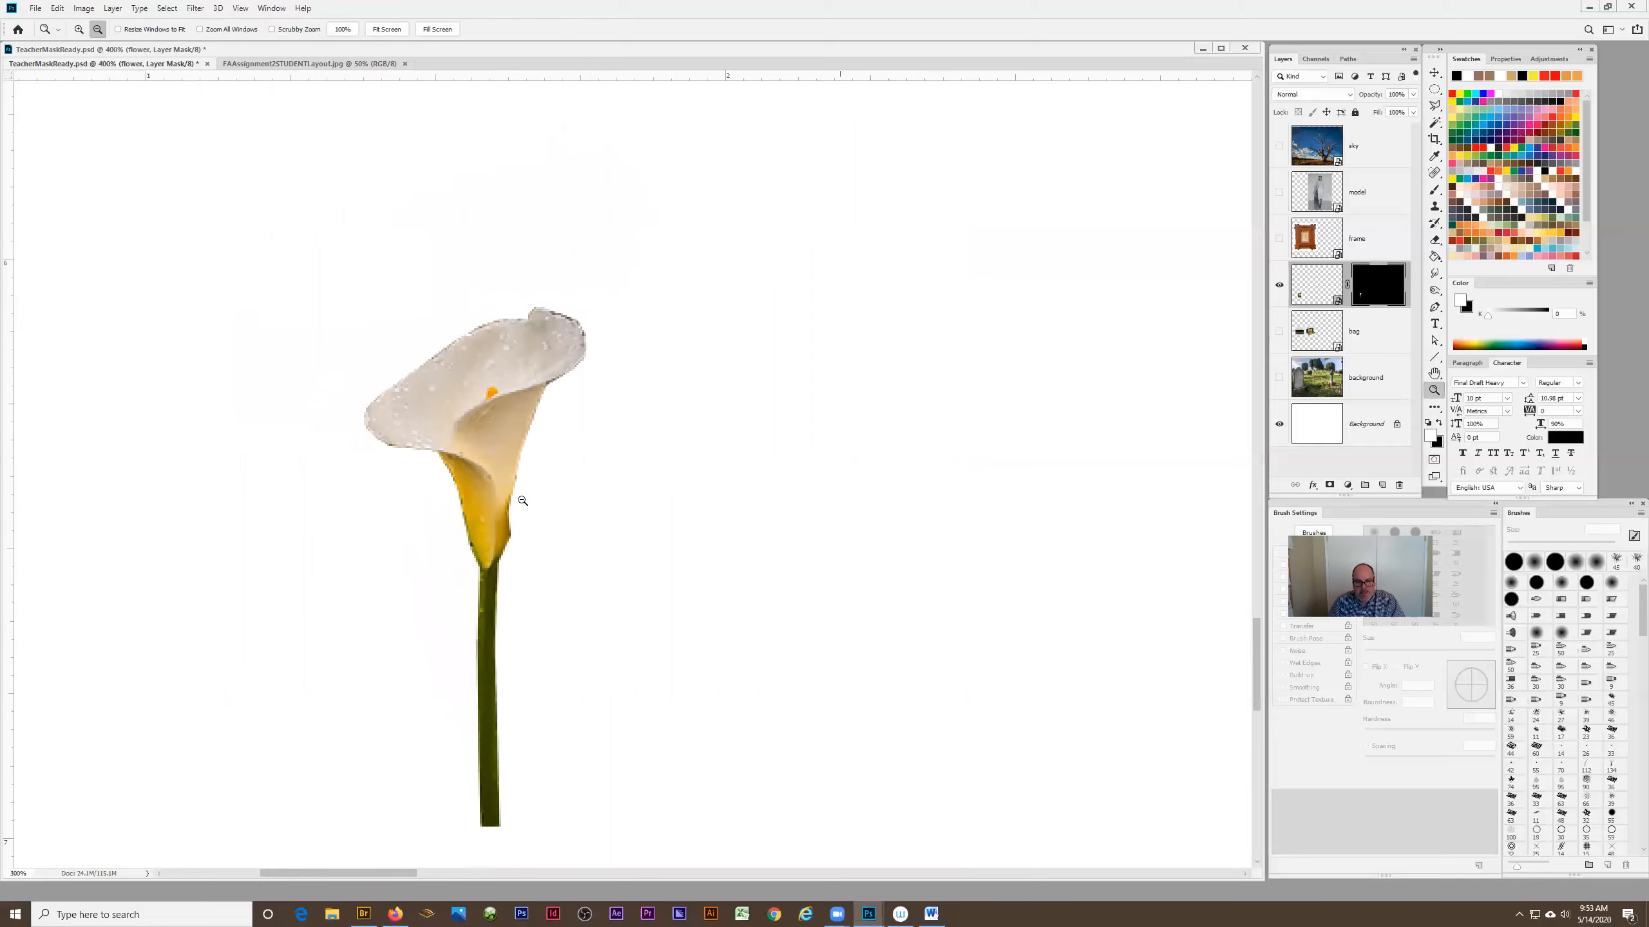
Show the frame layer, make it the active layer, and hide the masked flower layer.
{"action": "left_click", "coordinate": [513, 490], "text": "alt"}
{"action": "left_click", "coordinate": [454, 448], "text": "alt"}
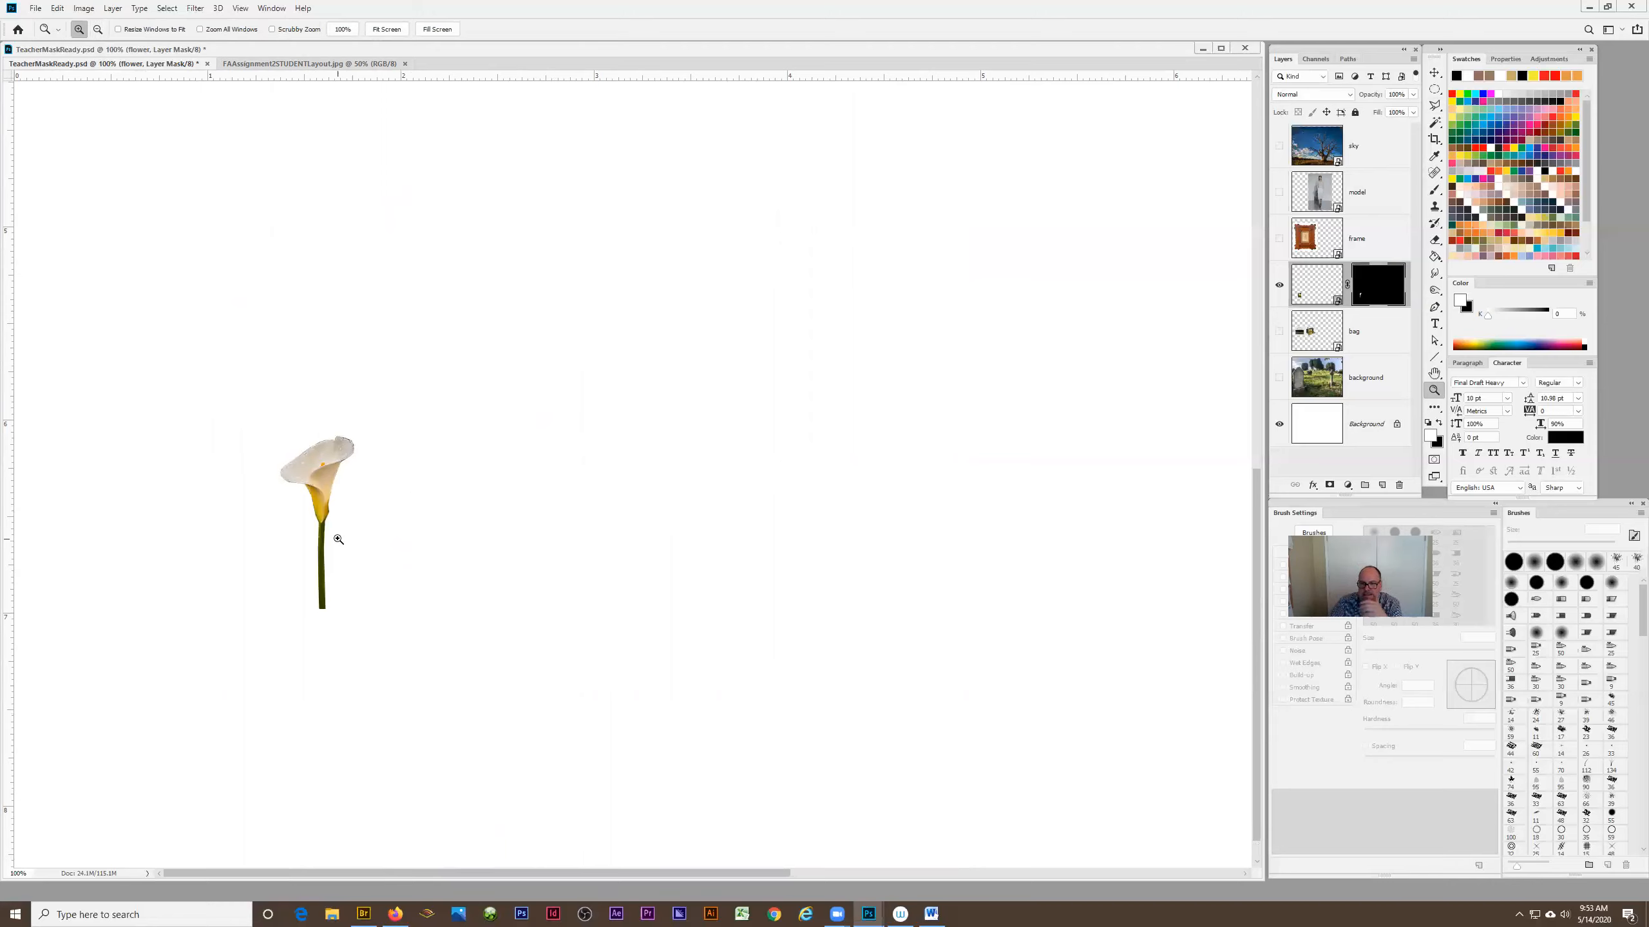
{"action": "left_click", "coordinate": [1350, 244]}
{"action": "left_click", "coordinate": [1279, 241]}
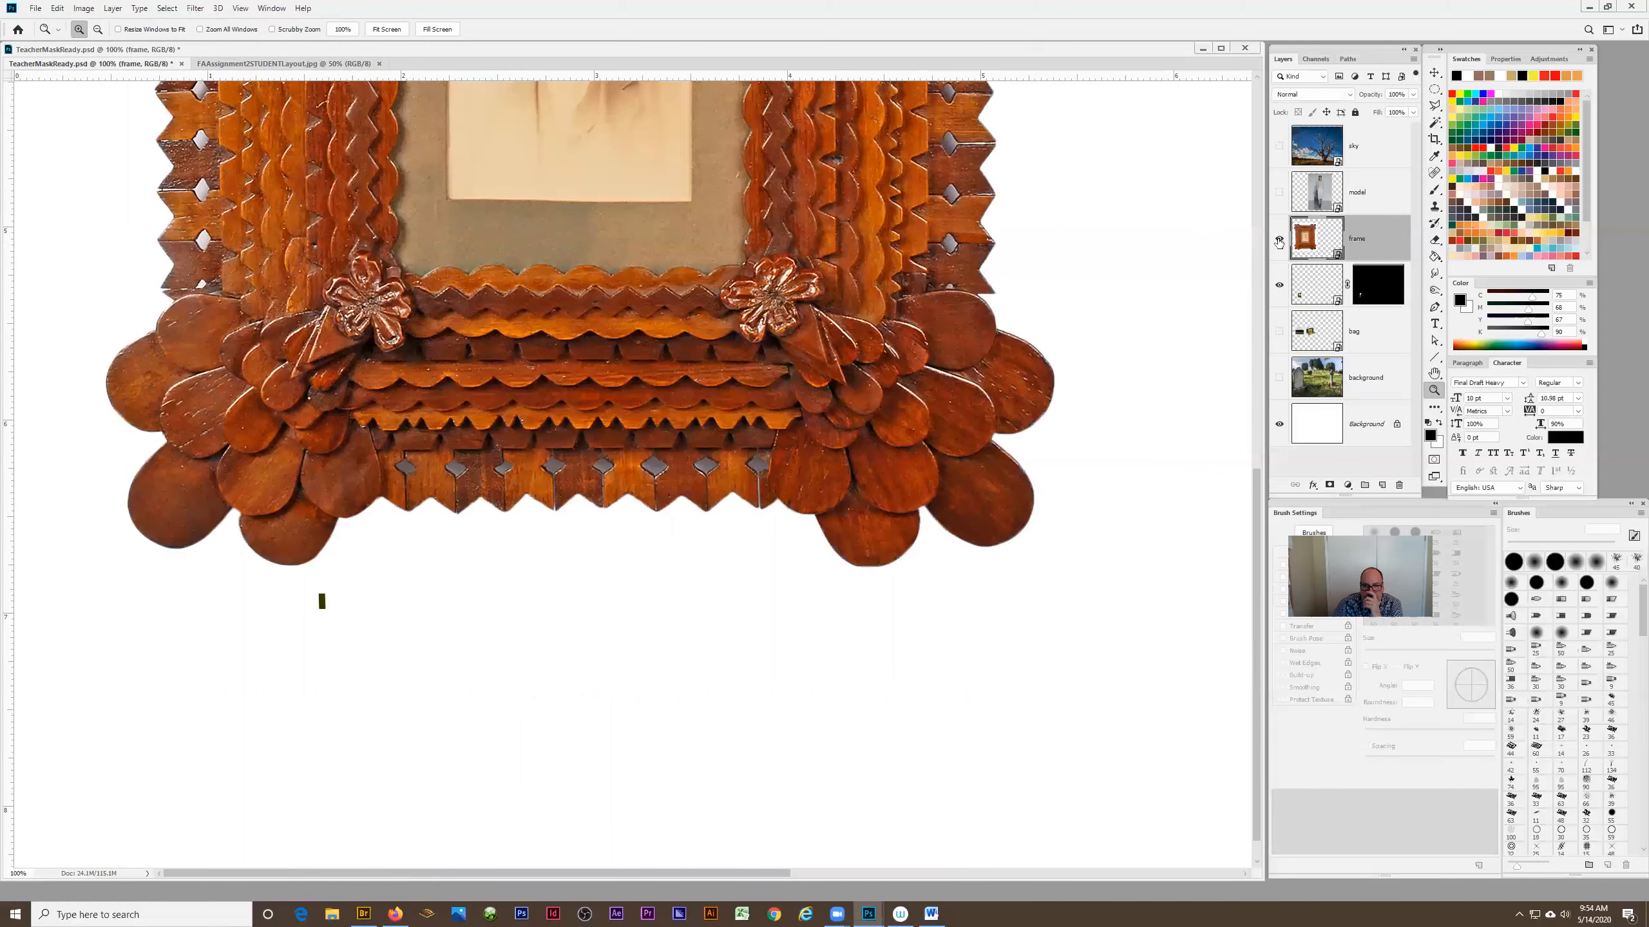
{"action": "scroll", "coordinate": [1254, 325], "scroll_direction": "up", "scroll_amount": 3}
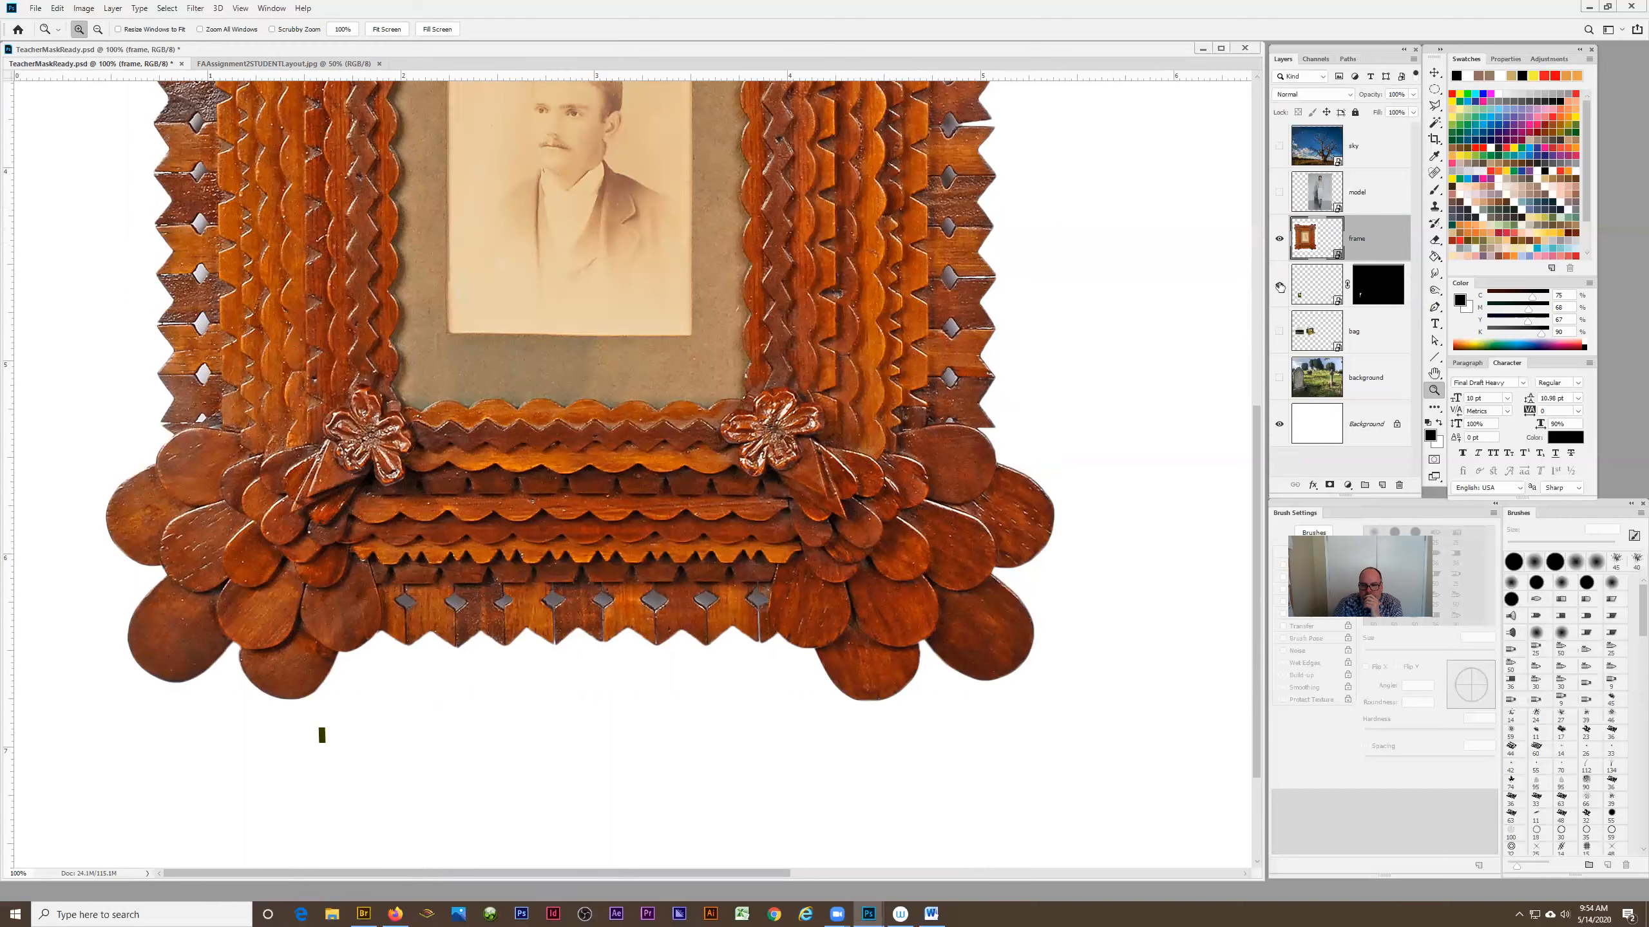
{"action": "scroll", "coordinate": [715, 444], "scroll_direction": "up", "scroll_amount": 2}
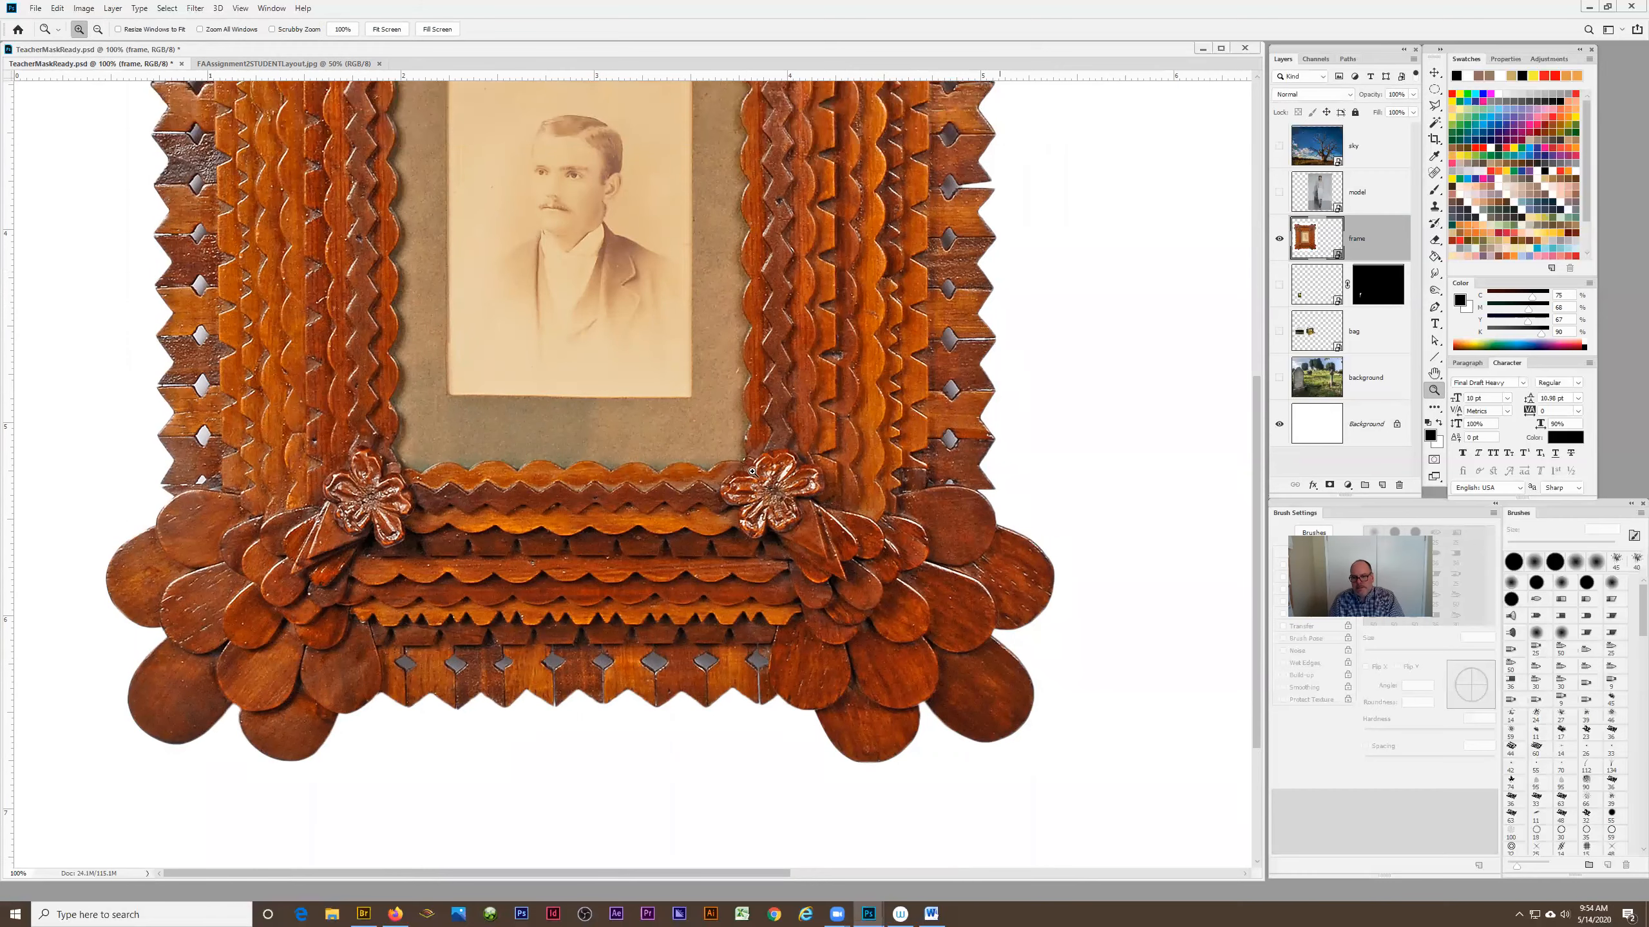
{"action": "left_click", "coordinate": [513, 466], "text": "alt"}
{"action": "left_click", "coordinate": [513, 466], "text": "alt"}
{"action": "left_click", "coordinate": [512, 466], "text": "alt"}
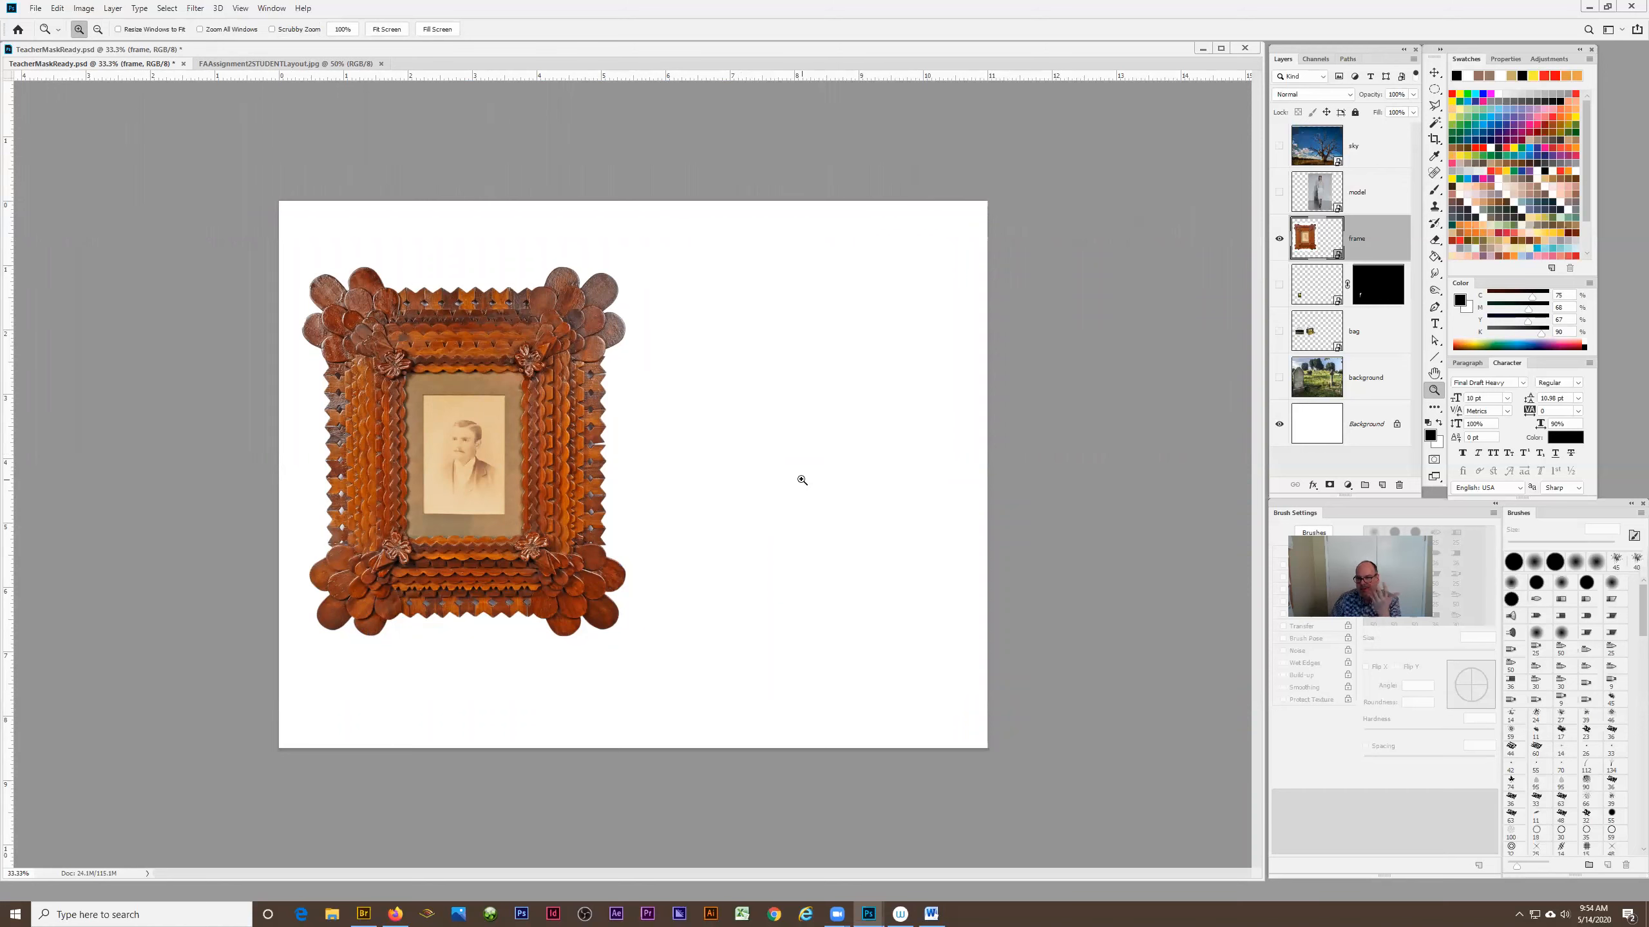
Create a new layer named "work" directly above the frame layer.
{"action": "left_click", "coordinate": [1413, 60]}
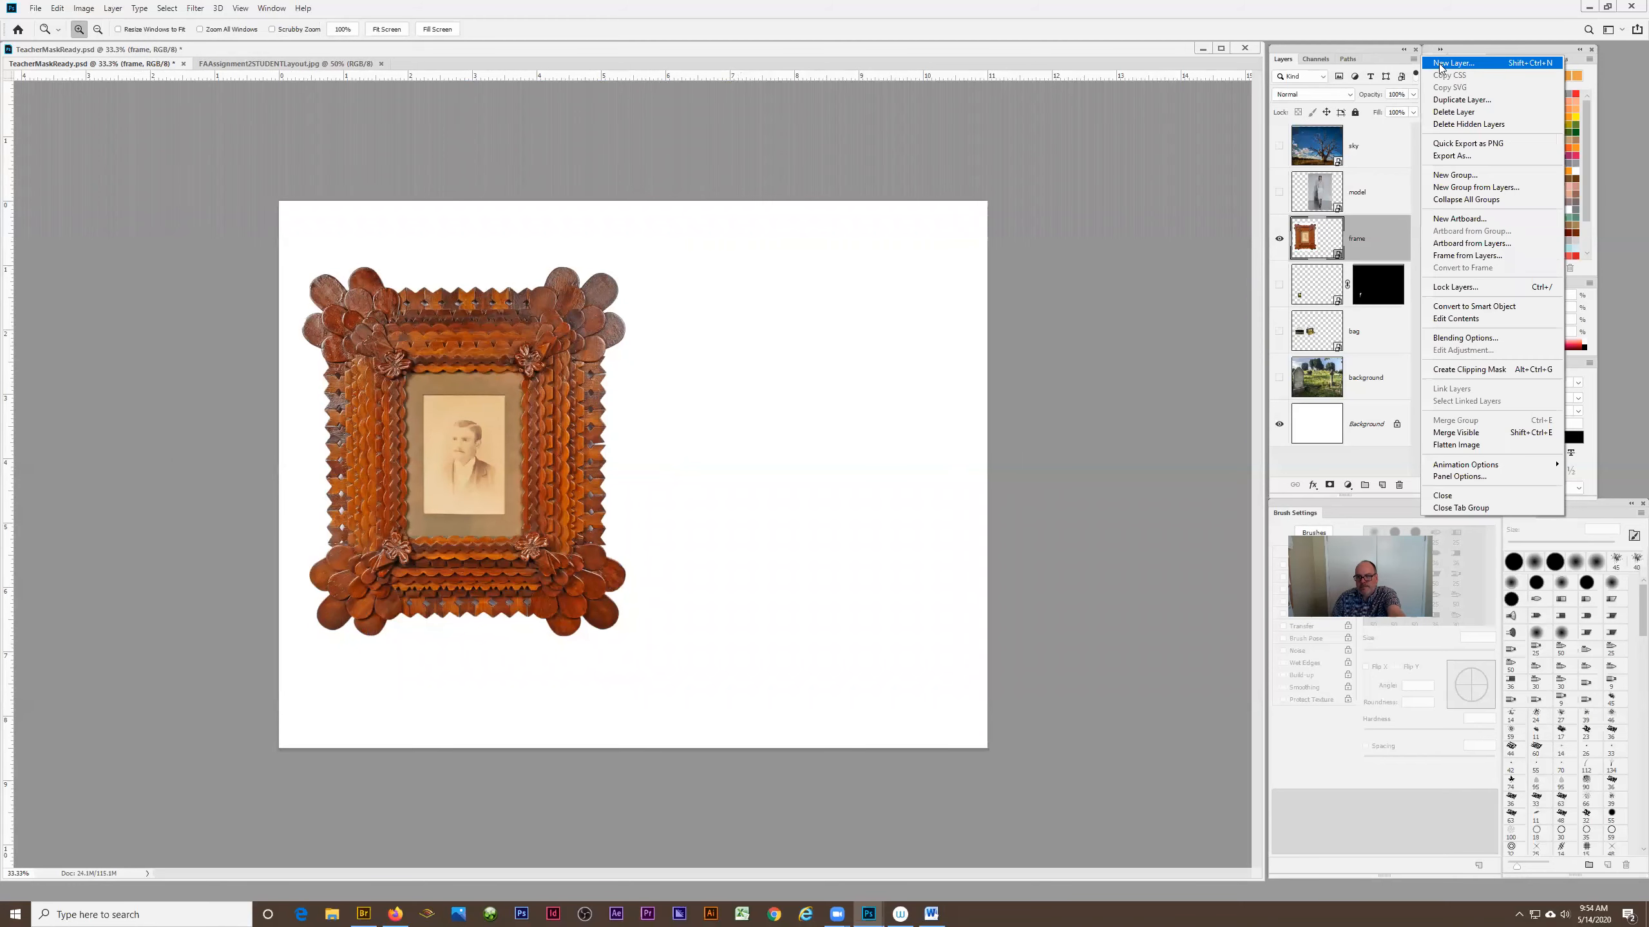
{"action": "left_click", "coordinate": [1439, 64]}
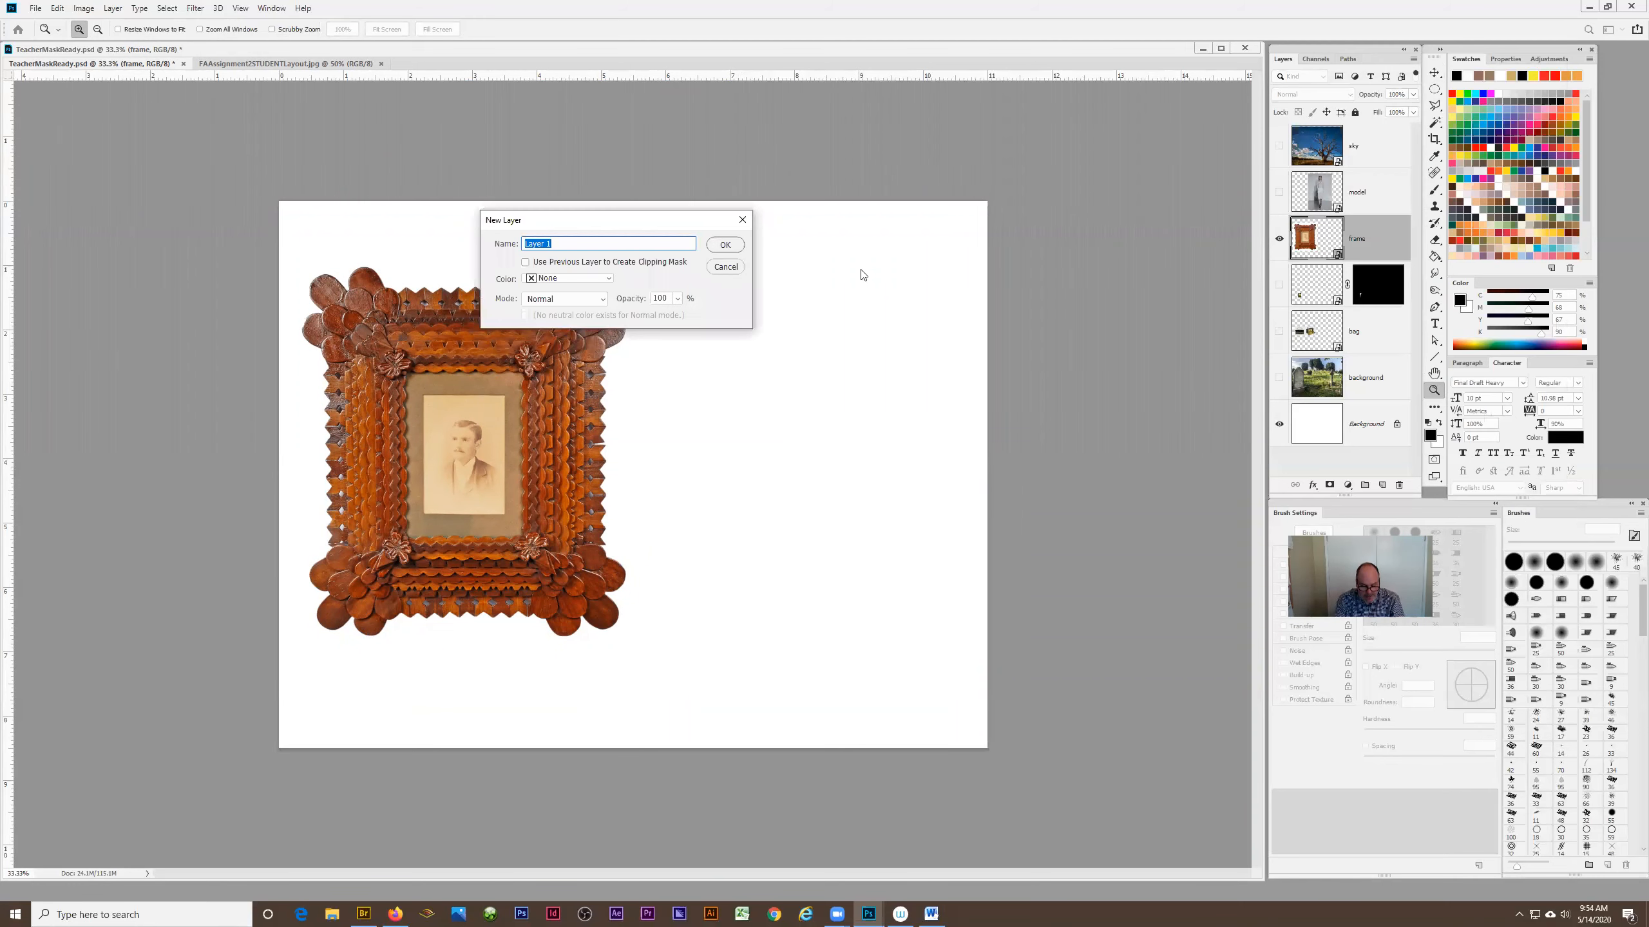
{"action": "type", "text": "work"}
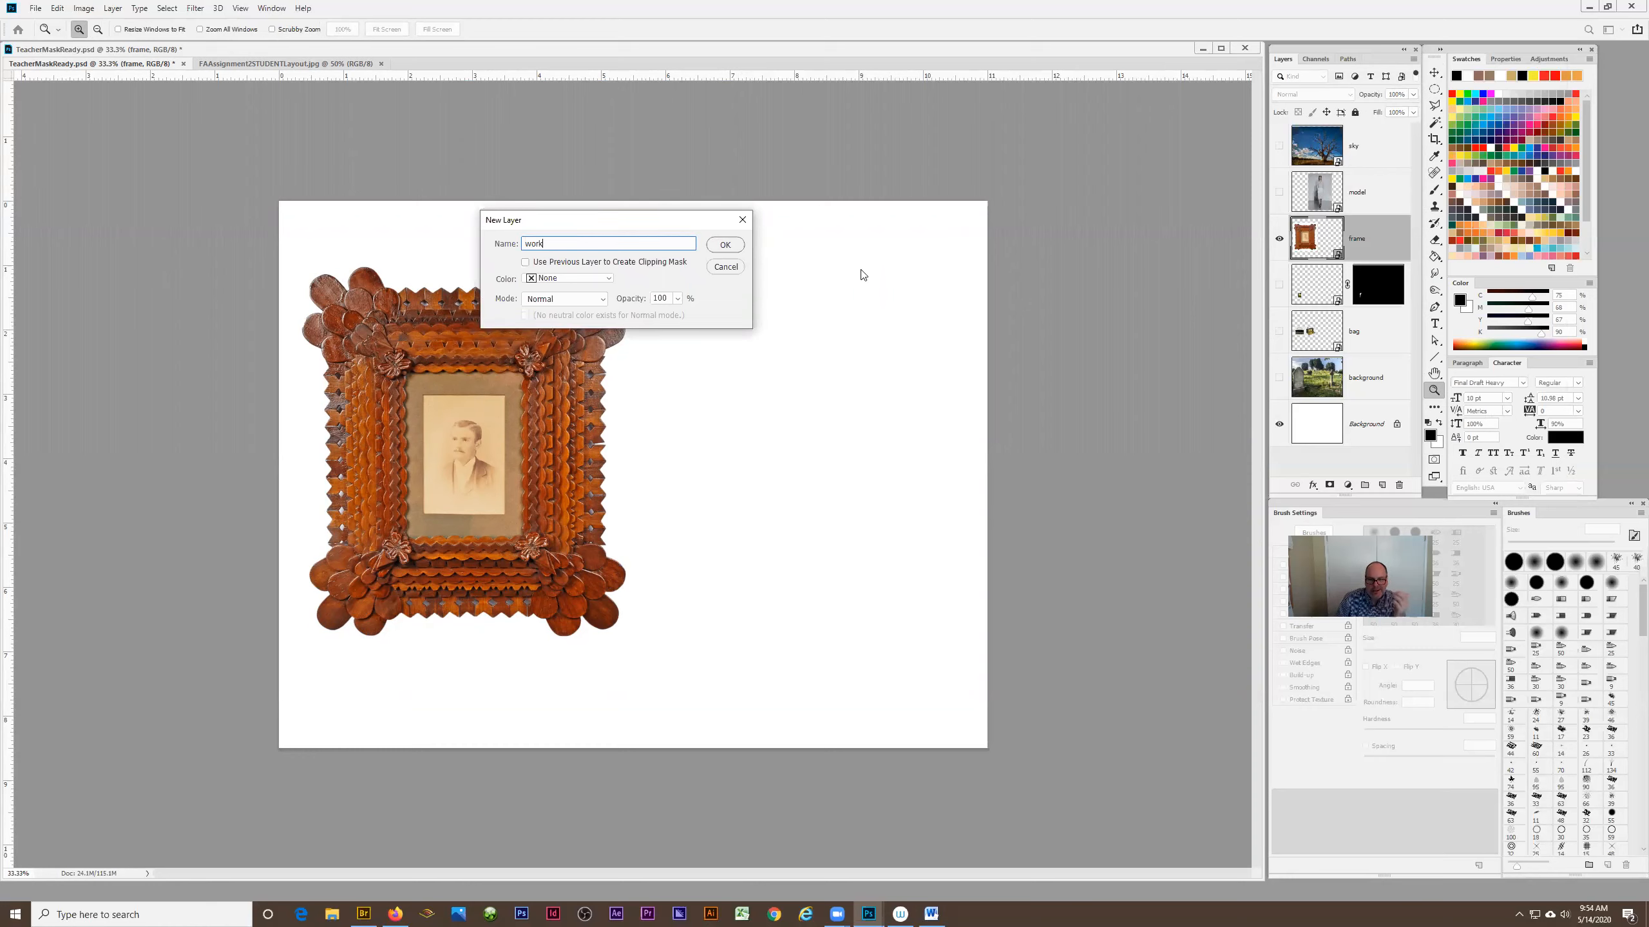
{"action": "left_click", "coordinate": [725, 246]}
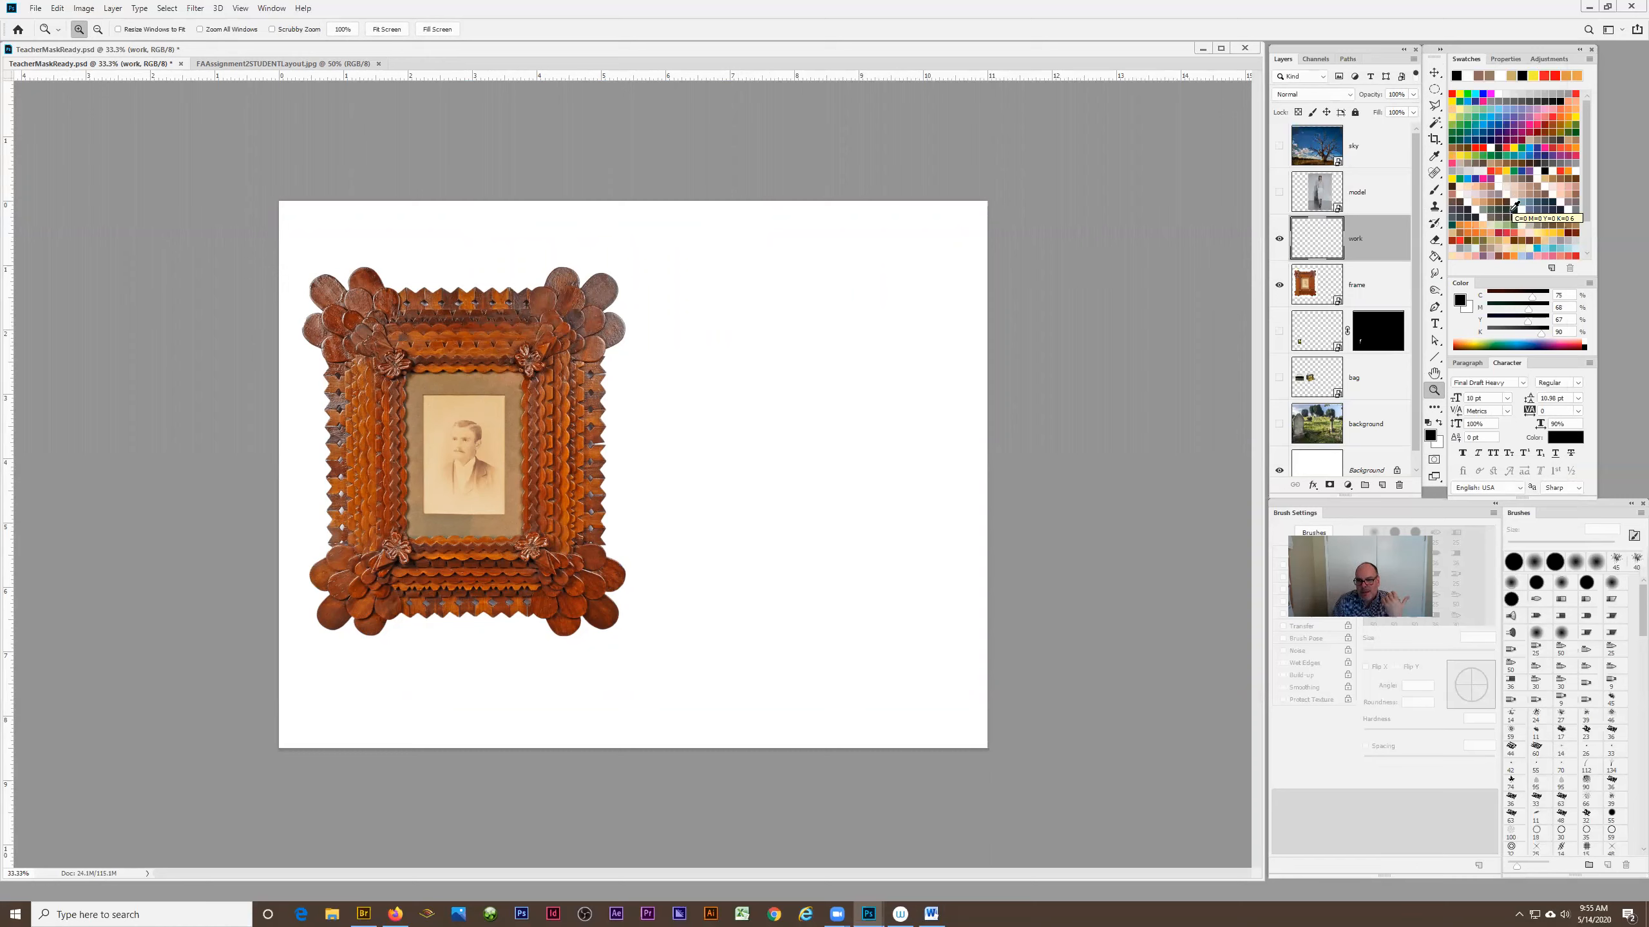
Fill the work layer with the solid pink swatch with 100% magenta as the foreground color.
{"action": "left_click", "coordinate": [1549, 147]}
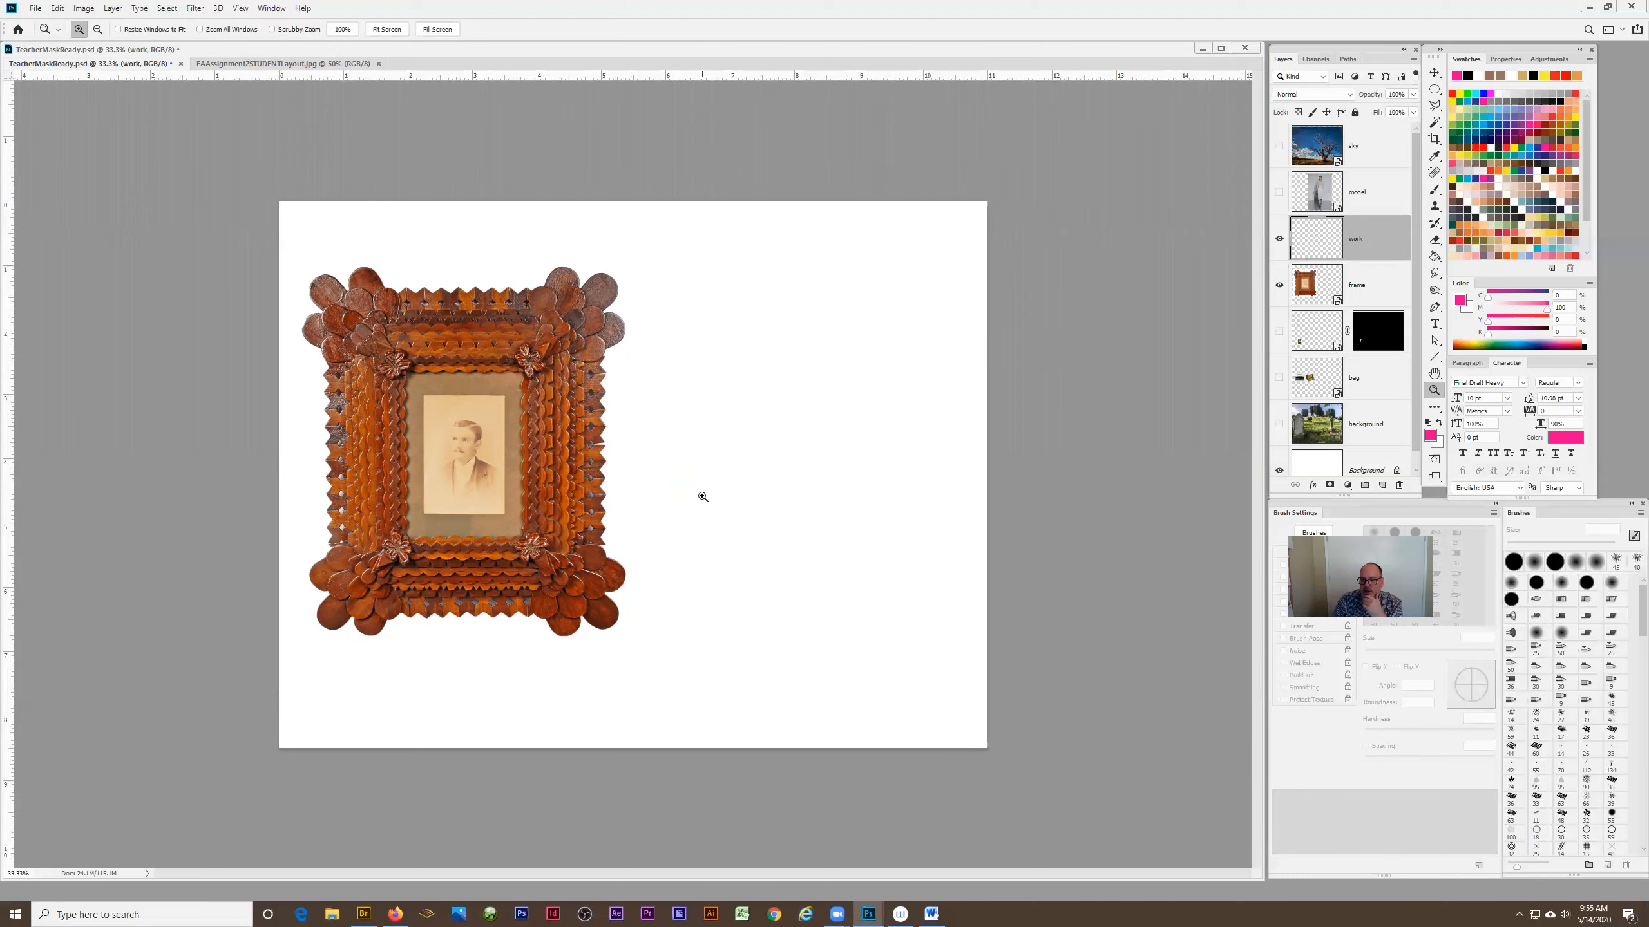
{"action": "left_click", "coordinate": [1434, 257]}
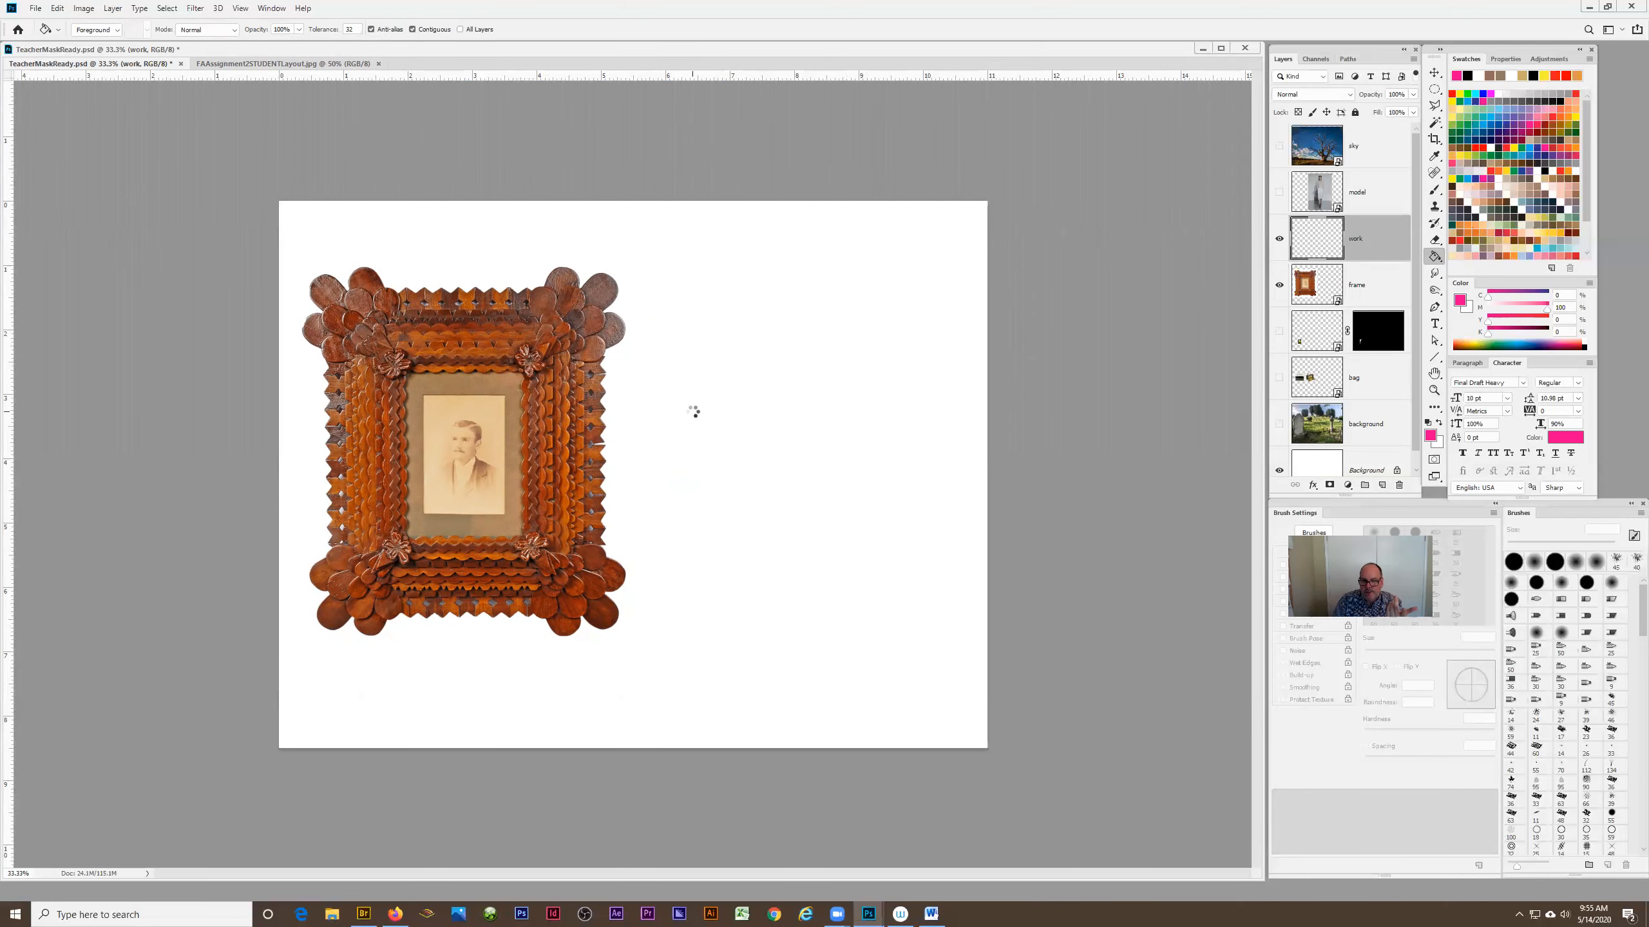
{"action": "left_click", "coordinate": [695, 415]}
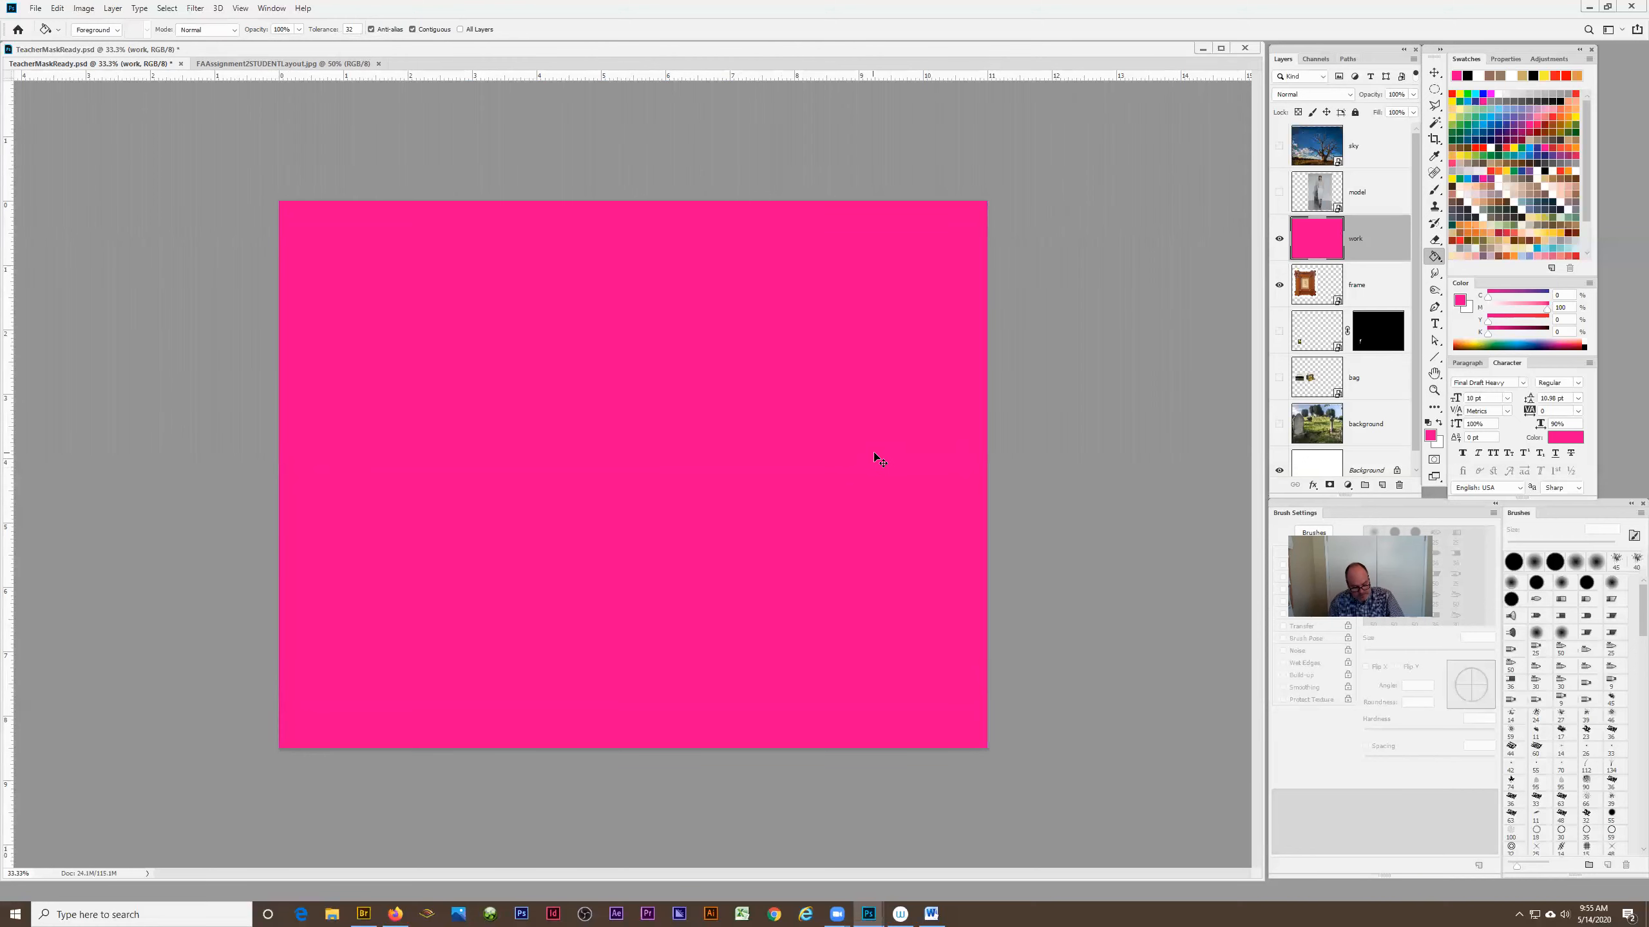
{"action": "key", "text": "ctrl+z"}
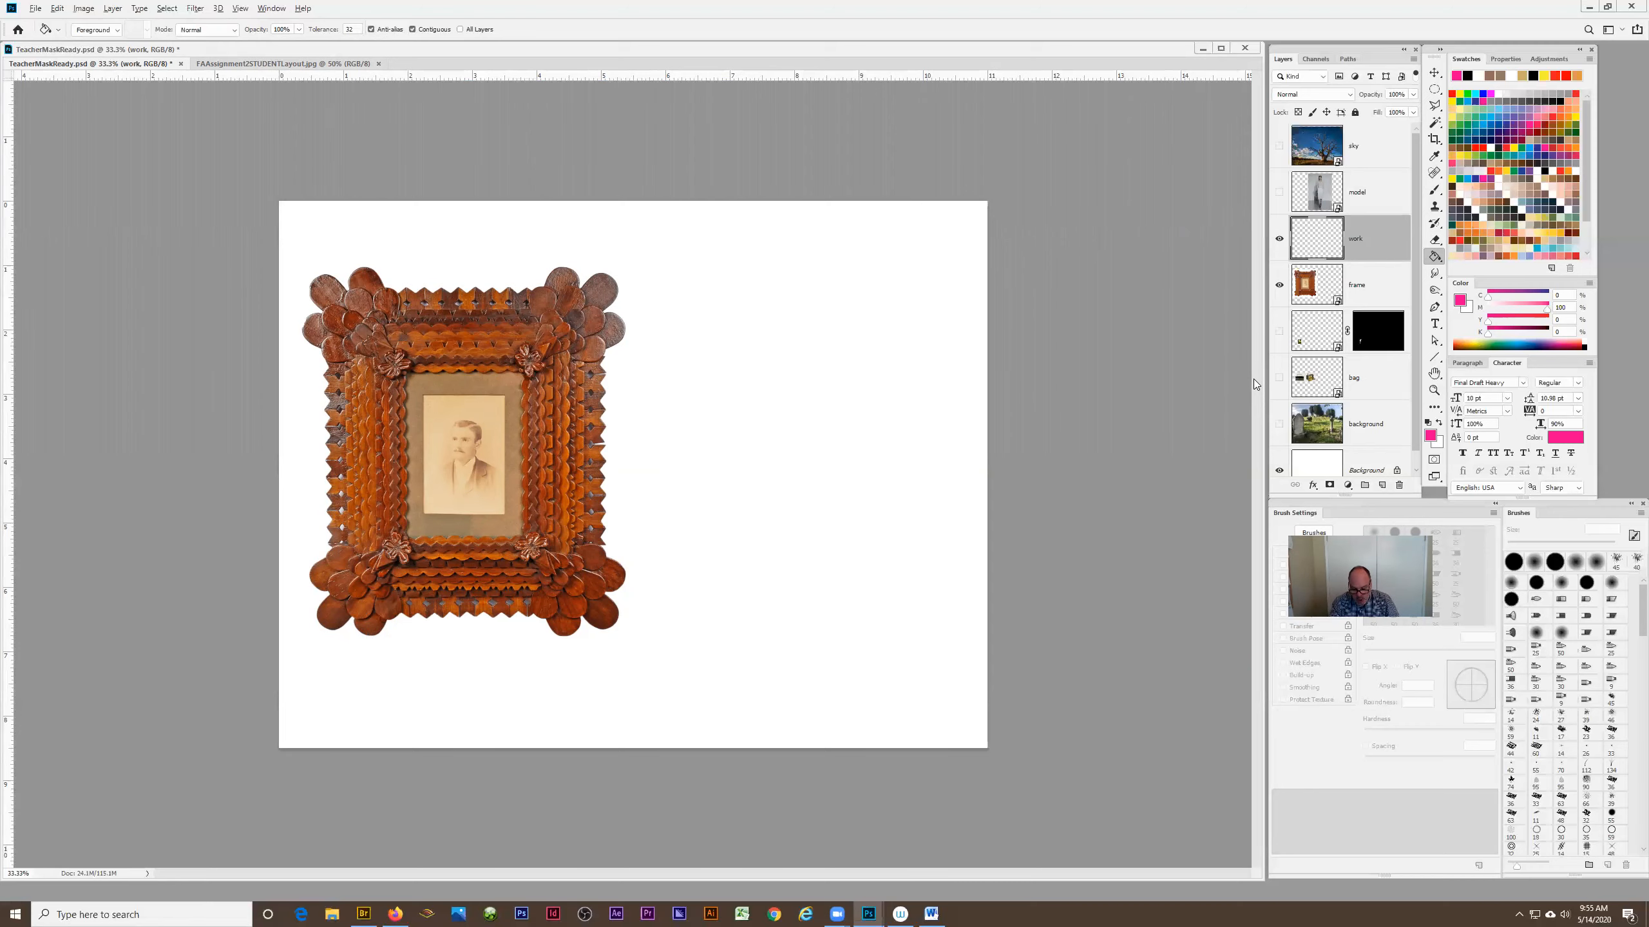
{"action": "key", "text": "alt+BackSpace"}
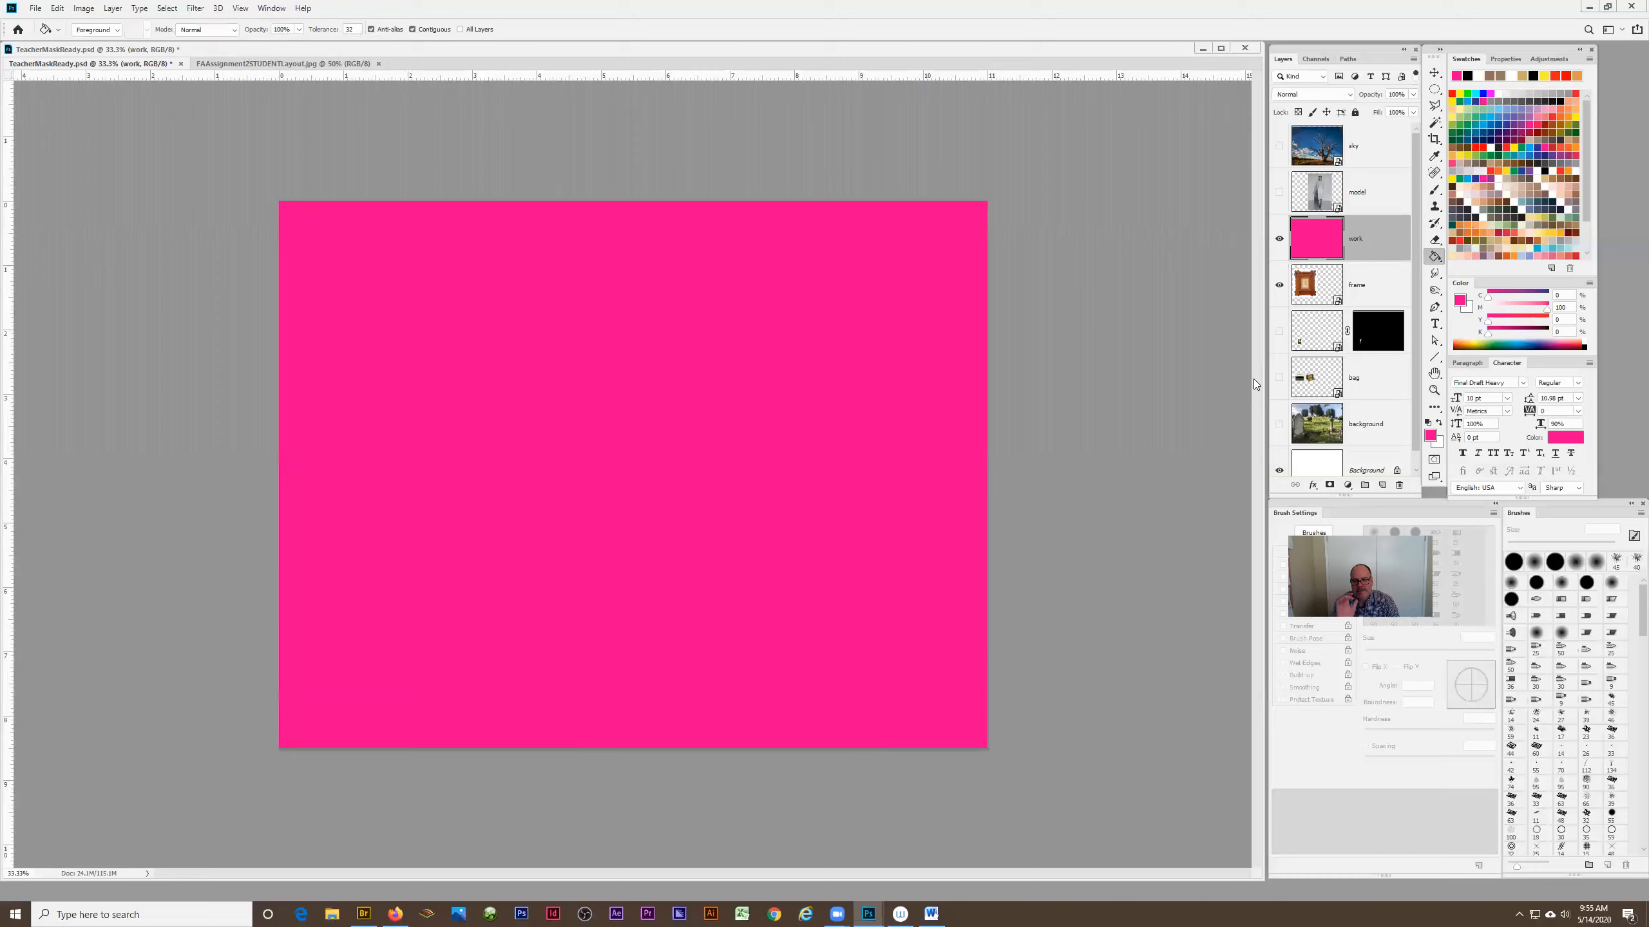
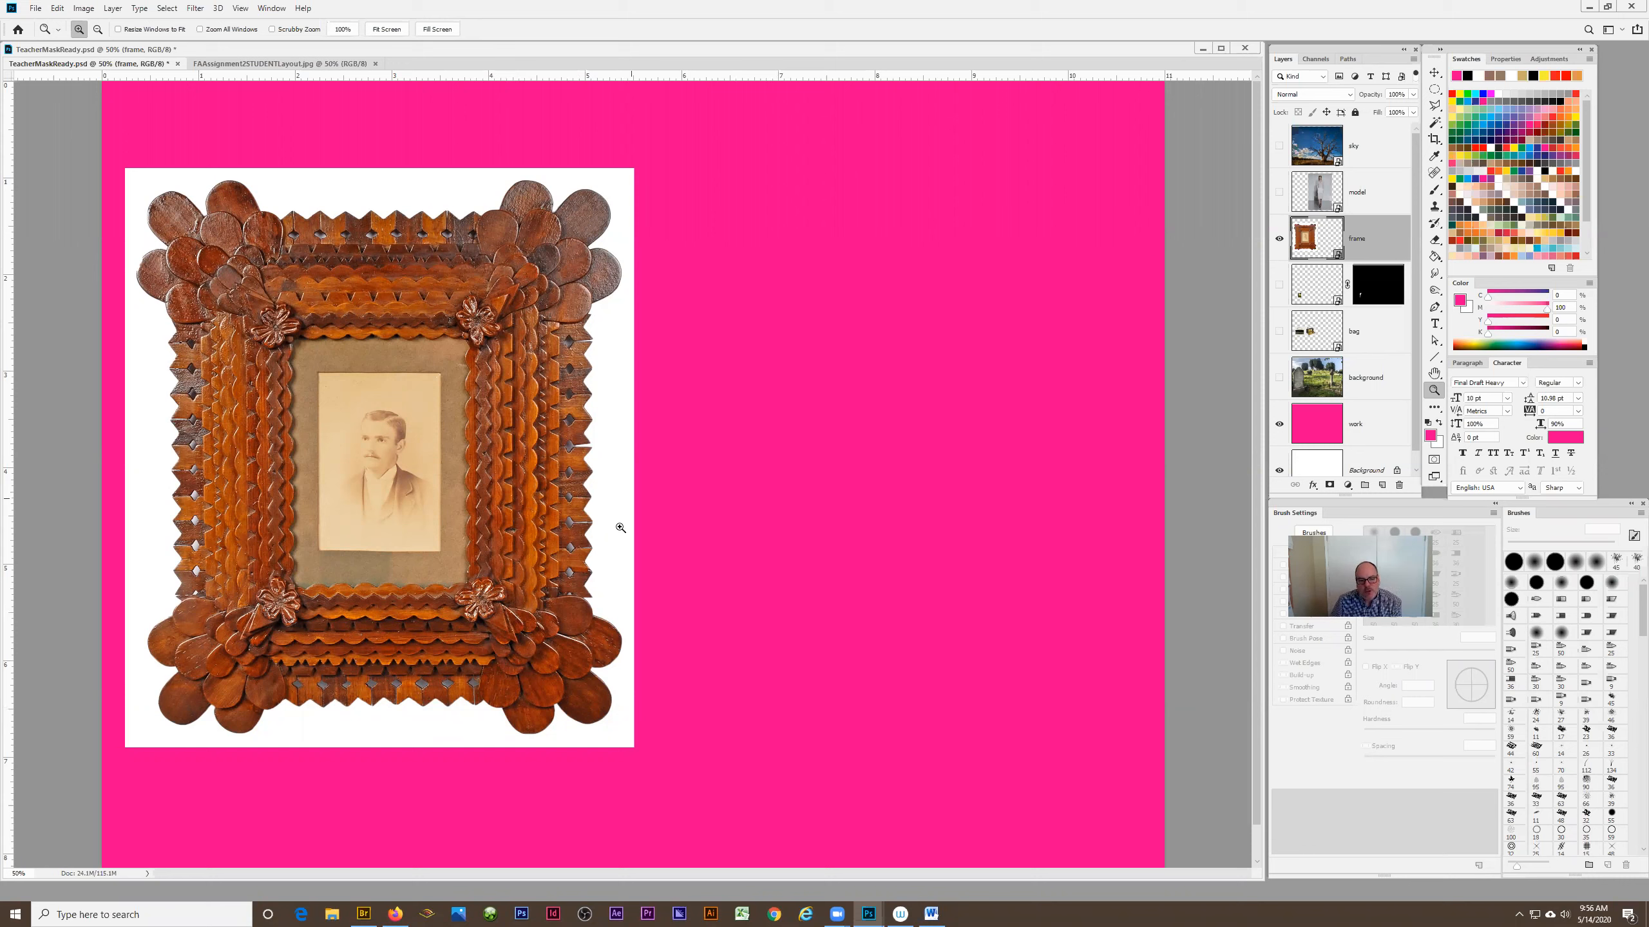
Select the white area surrounding the picture frame on the frame layer with the Magic Wand at tolerance 32.
{"action": "left_click", "coordinate": [1434, 123]}
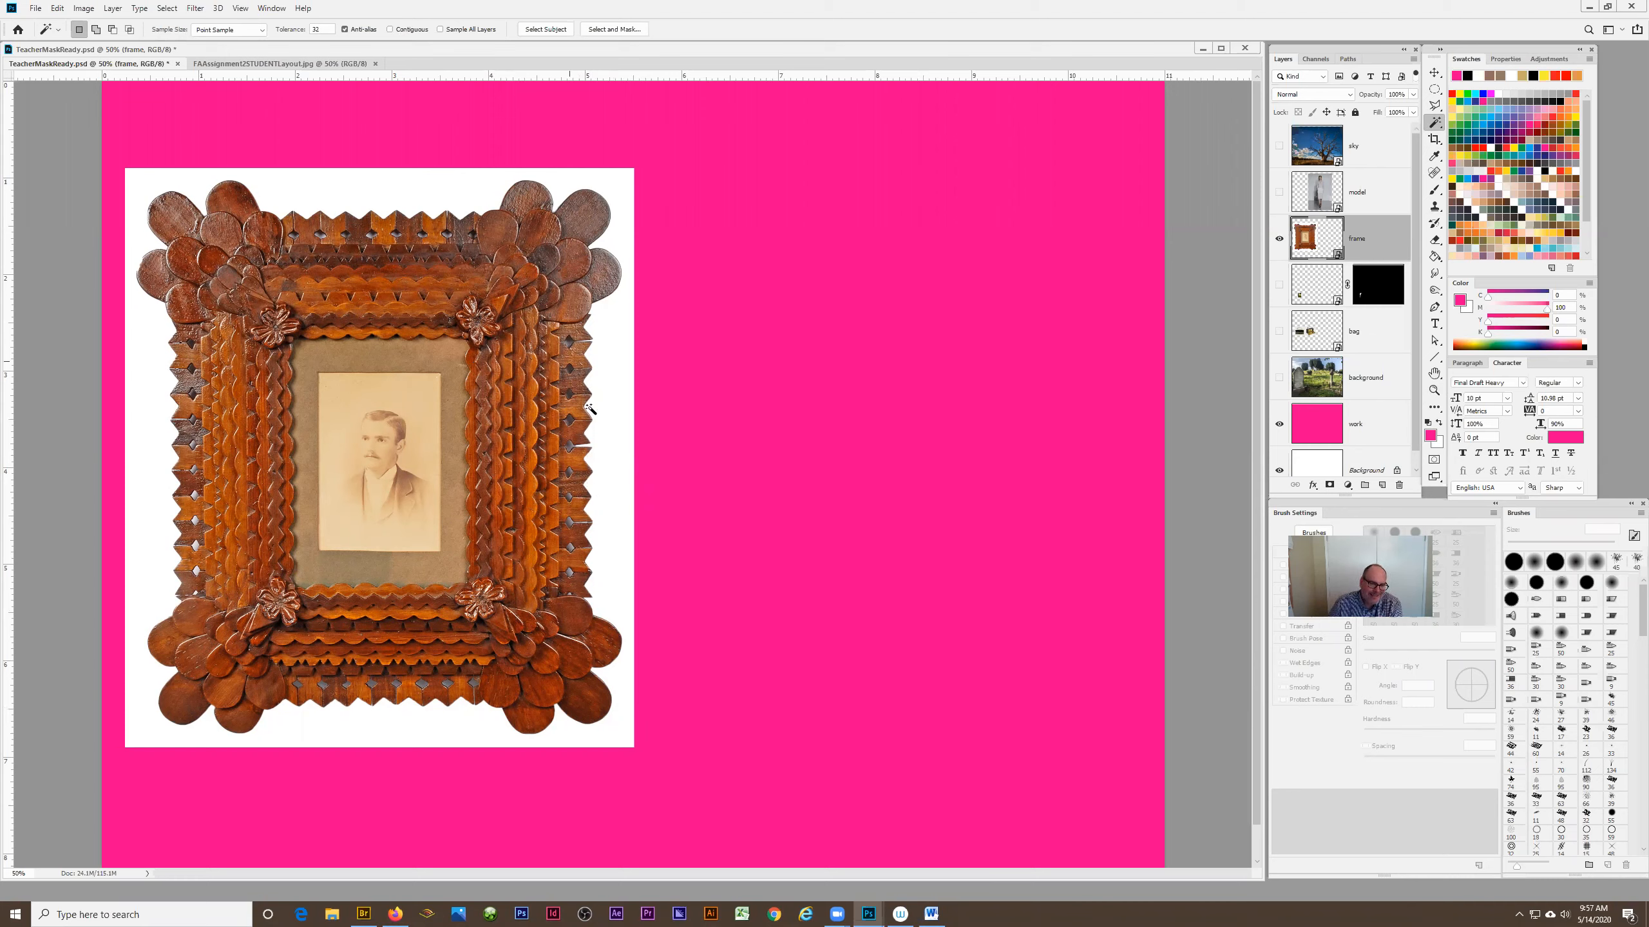
{"action": "left_click", "coordinate": [610, 534]}
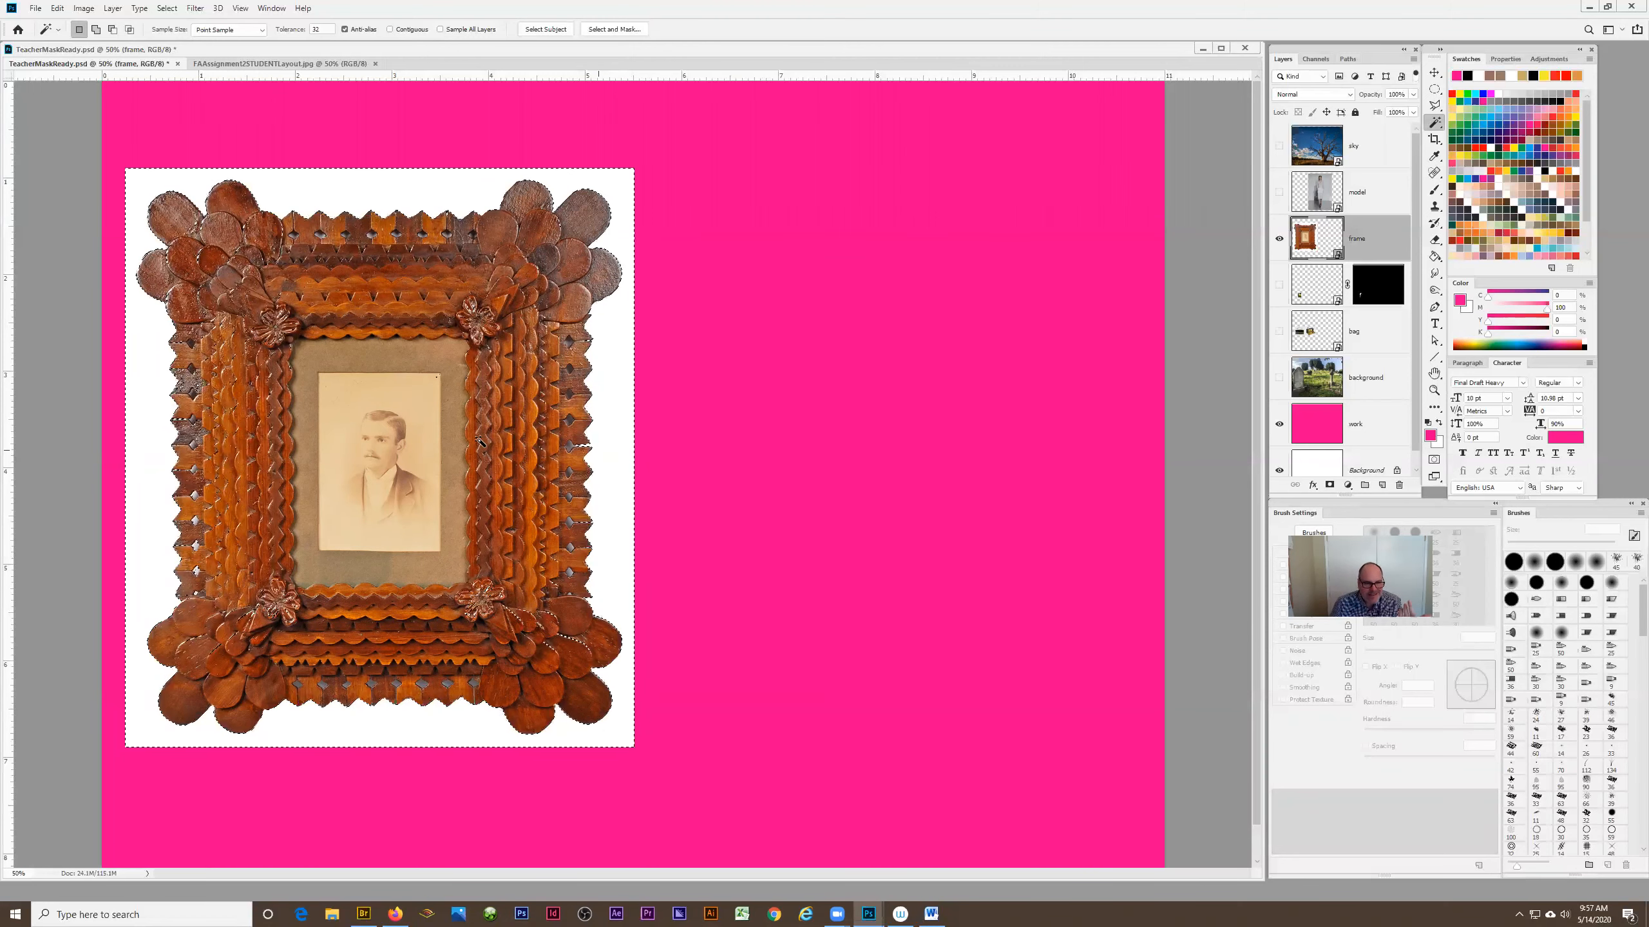
{"action": "left_click", "coordinate": [386, 276]}
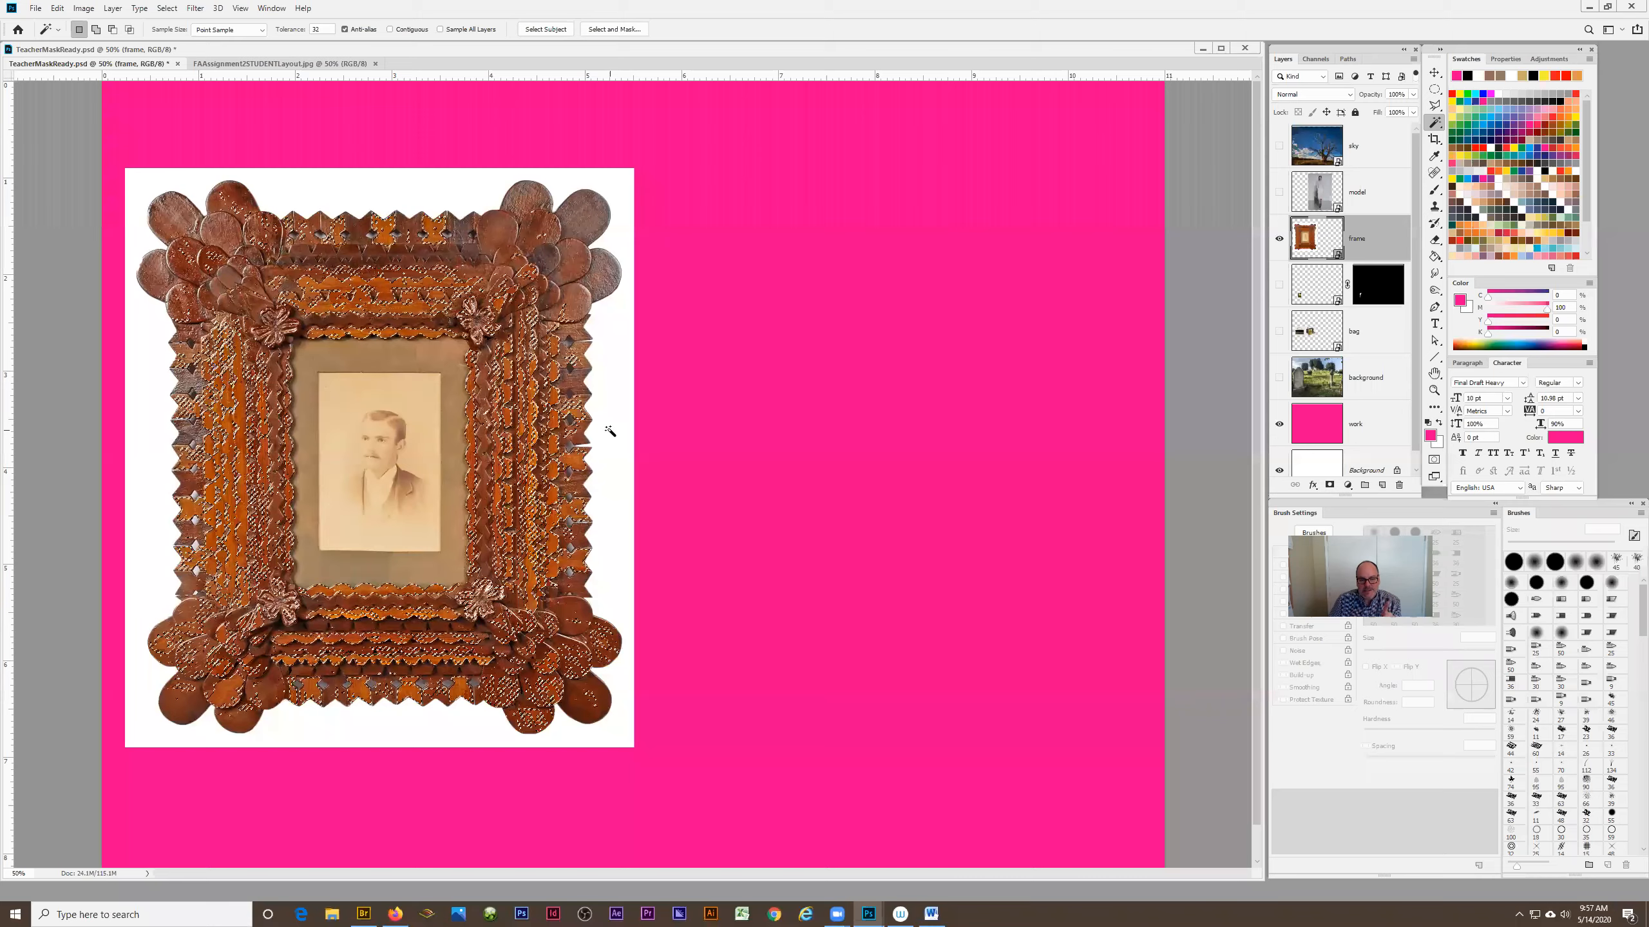
{"action": "left_click", "coordinate": [610, 440]}
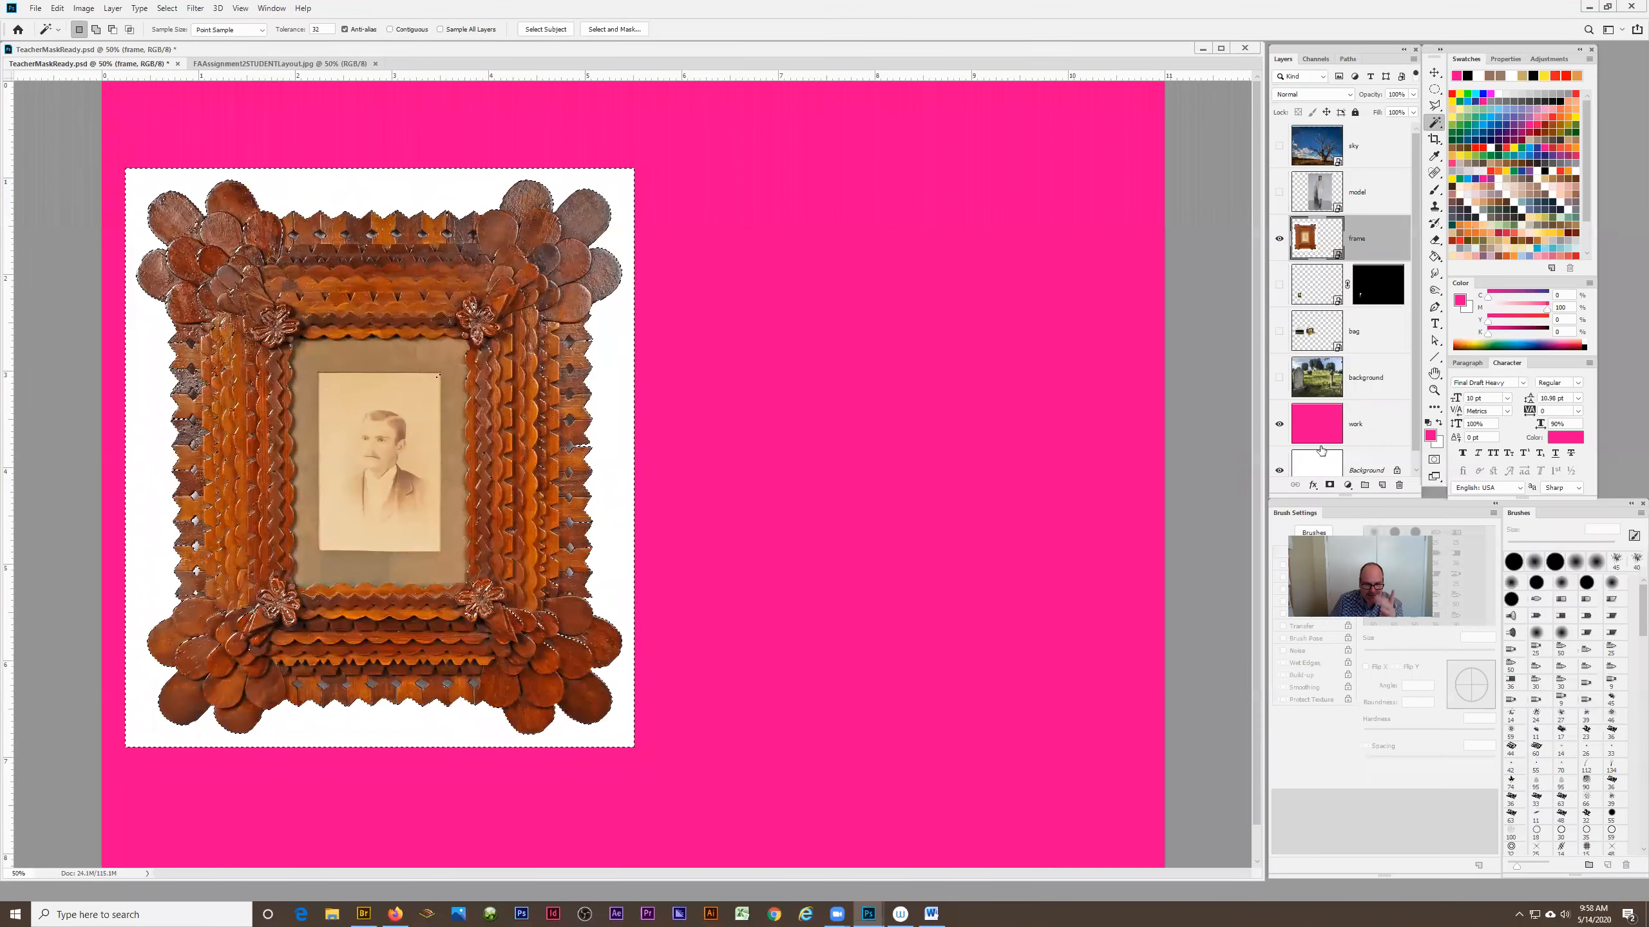
Try adding a default layer mask to the frame layer from the white-area selection, and undo the mask.
{"action": "left_click", "coordinate": [1330, 485]}
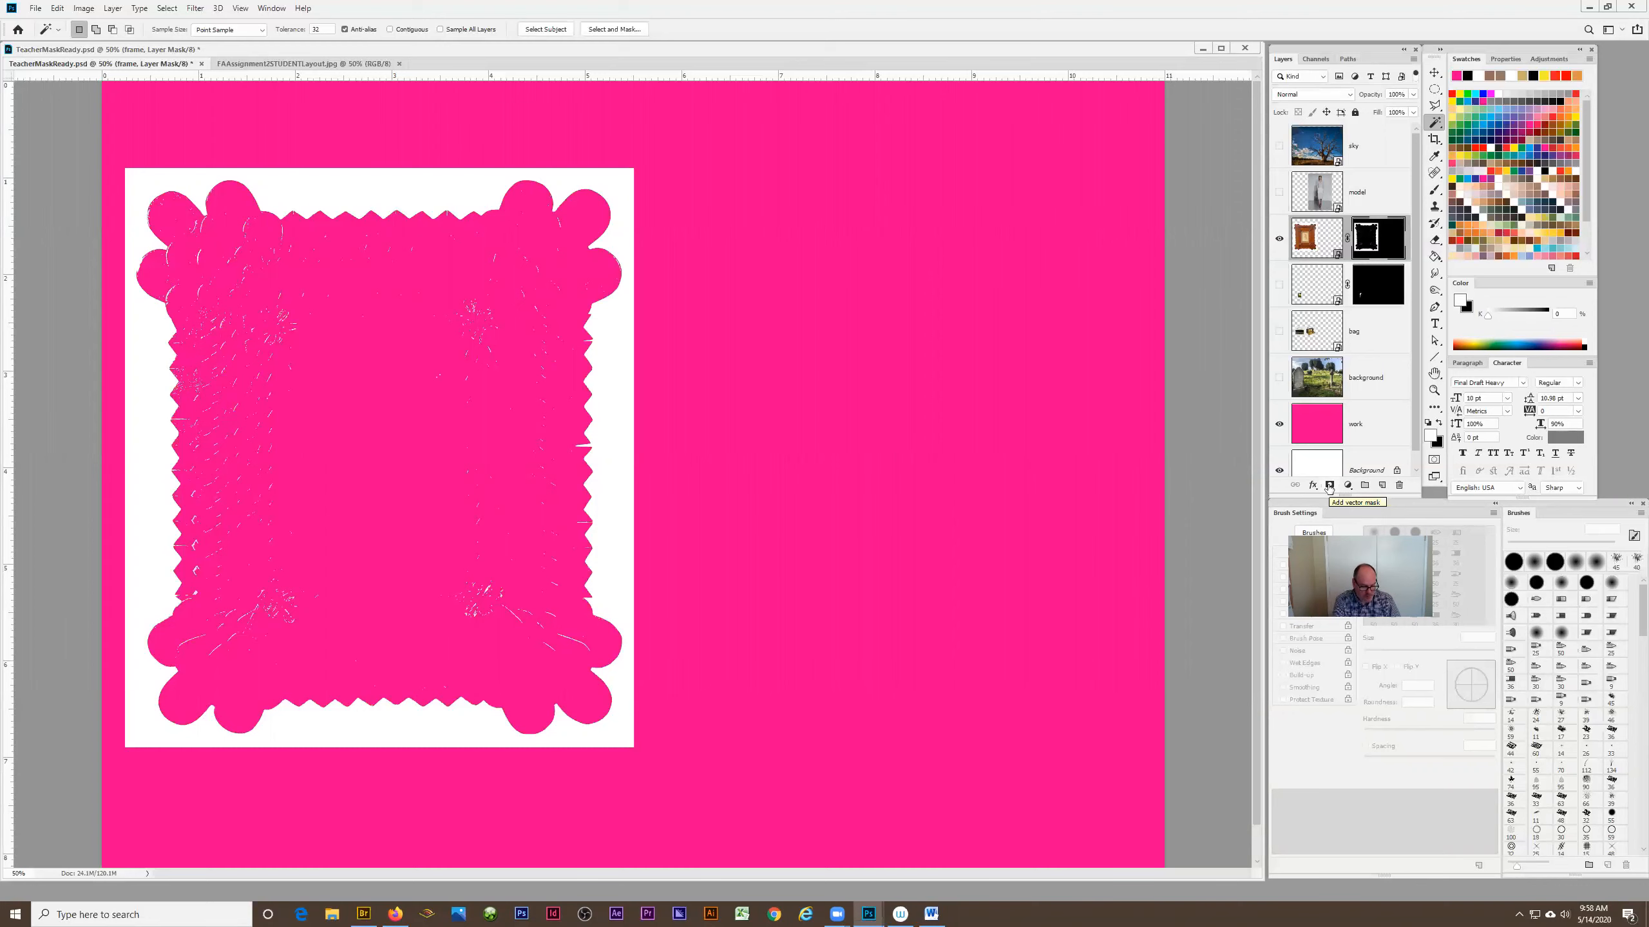
{"action": "key", "text": "ctrl+z"}
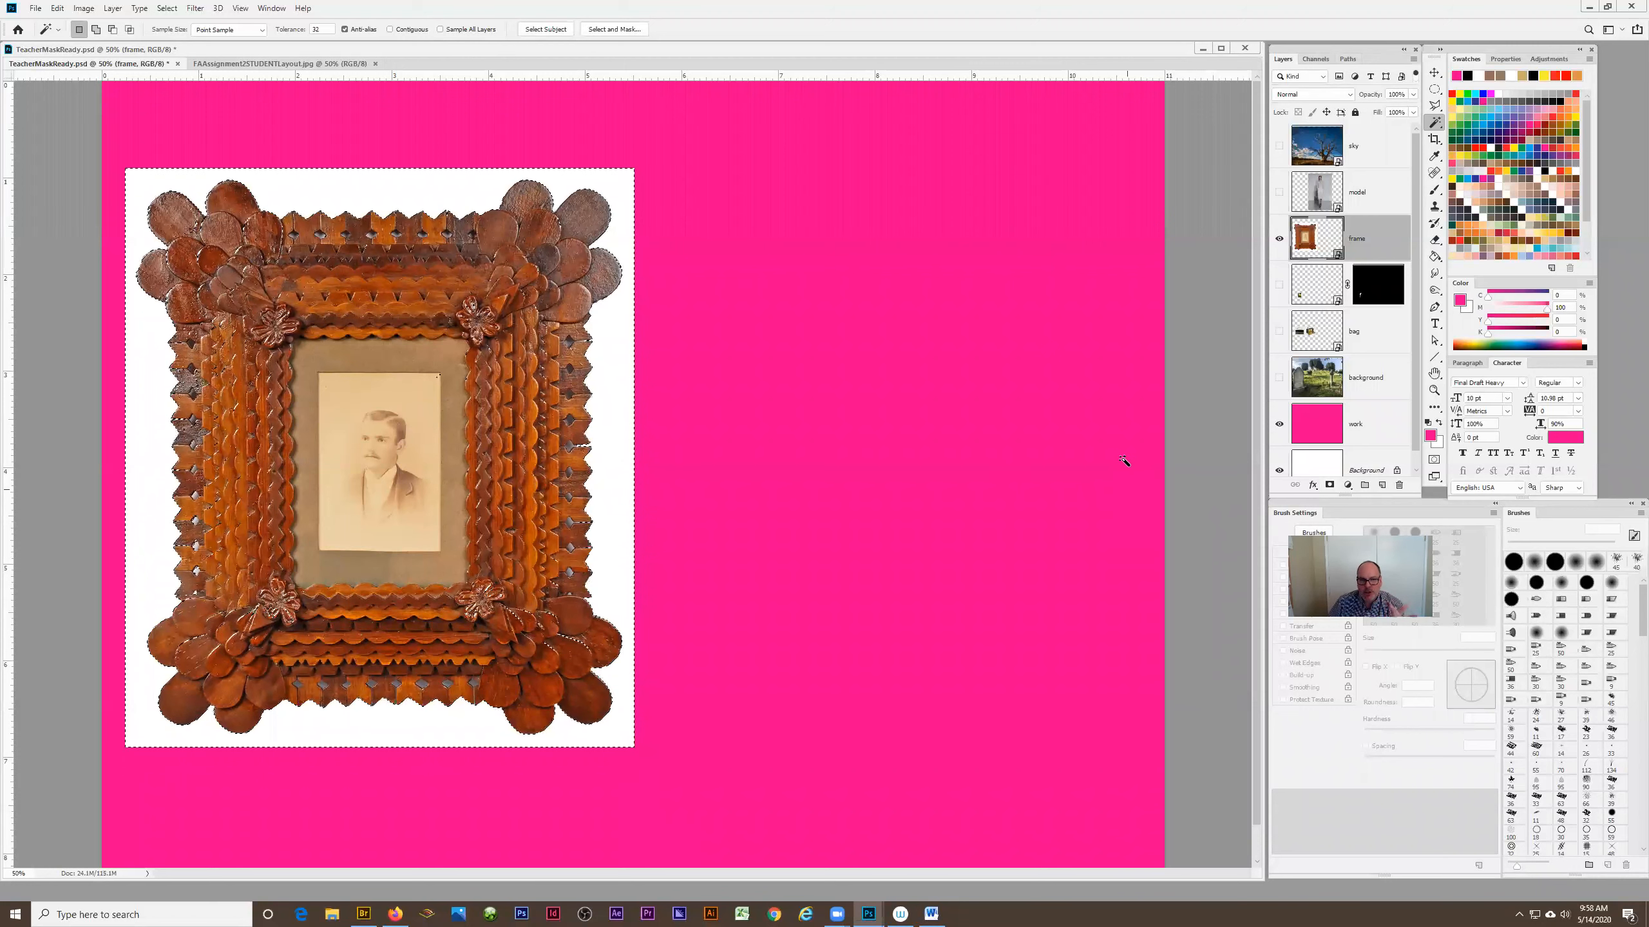
Add a layer mask to the frame layer with the Hide Selection option to conceal the white surroundings.
{"action": "left_click", "coordinate": [112, 8]}
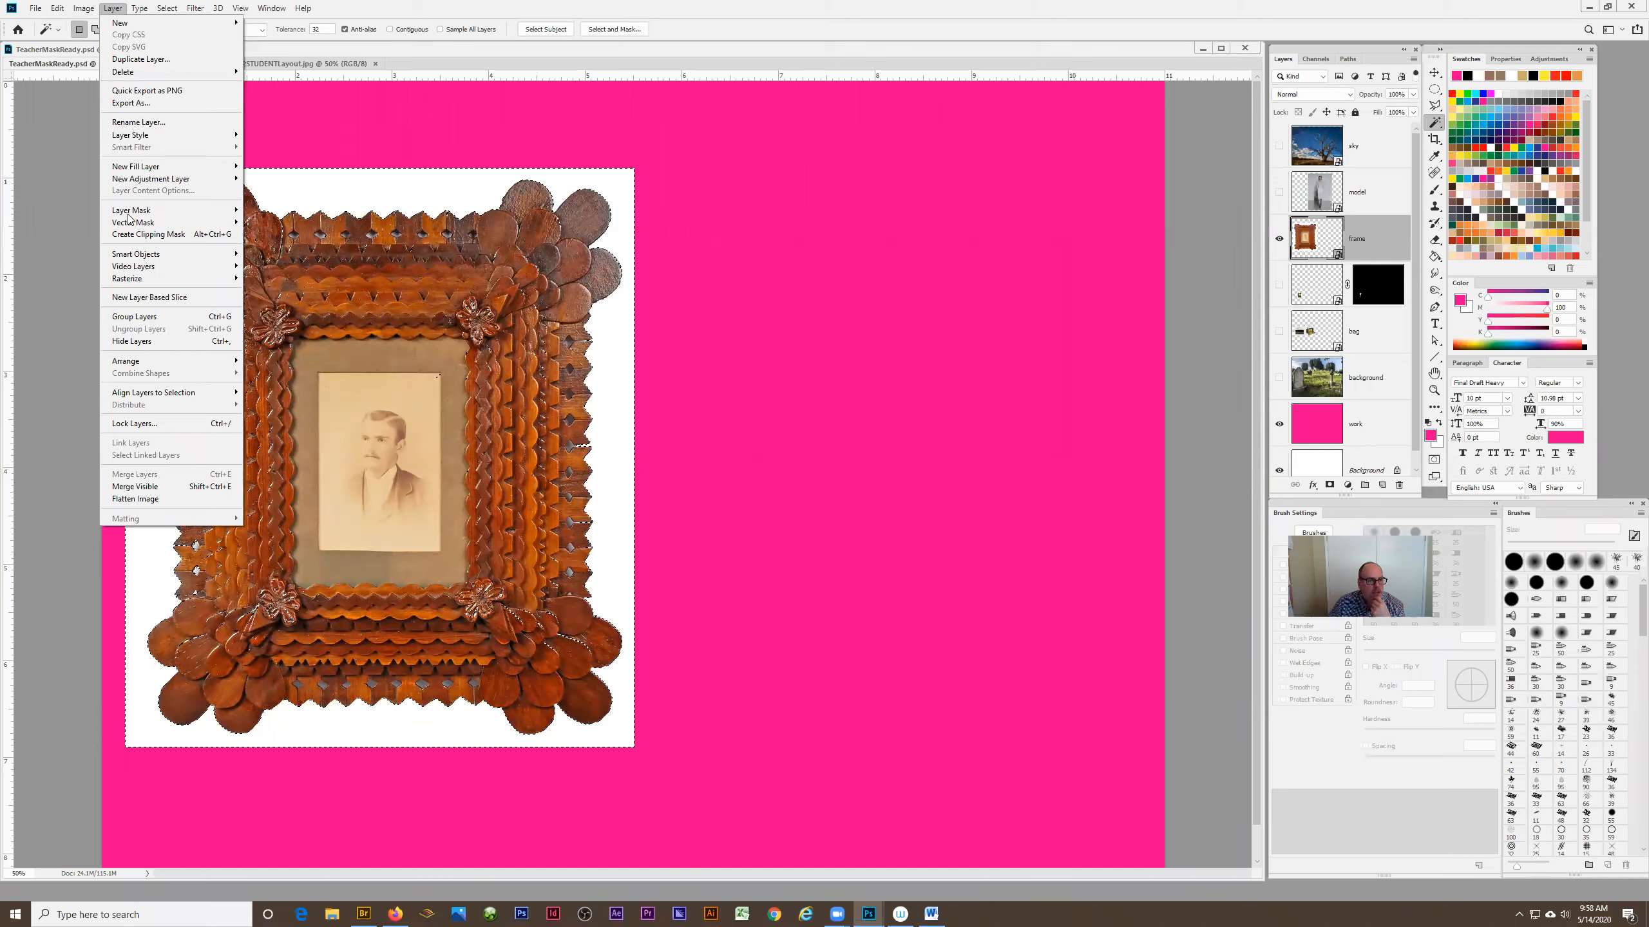
{"action": "mouse_move", "coordinate": [138, 212]}
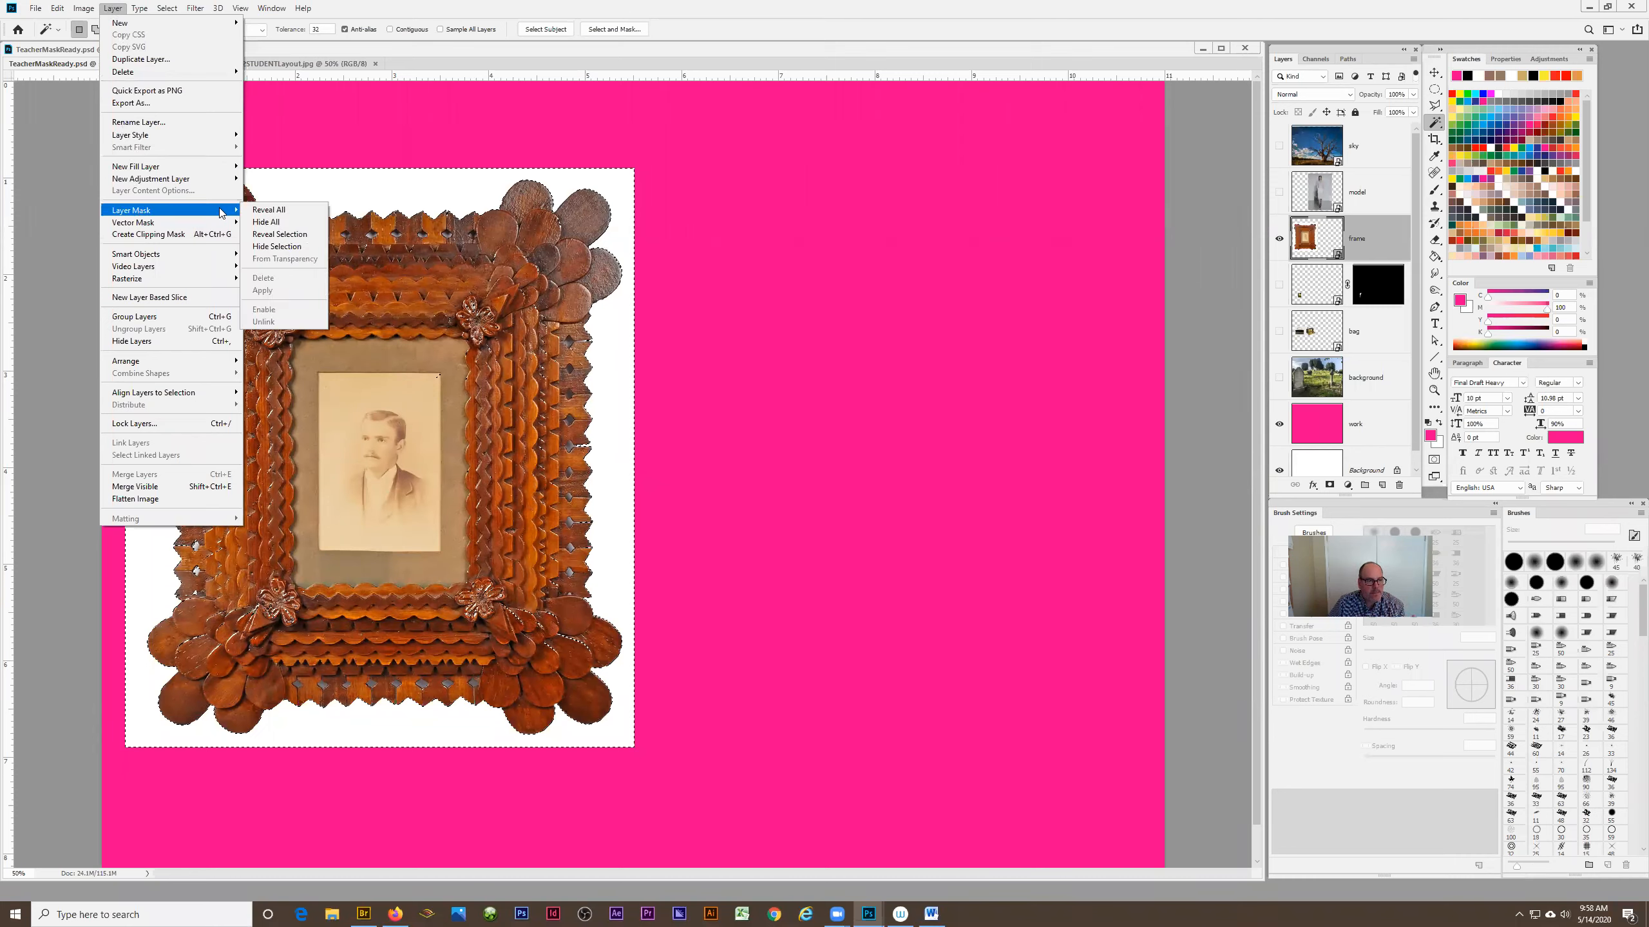
{"action": "left_click", "coordinate": [294, 250]}
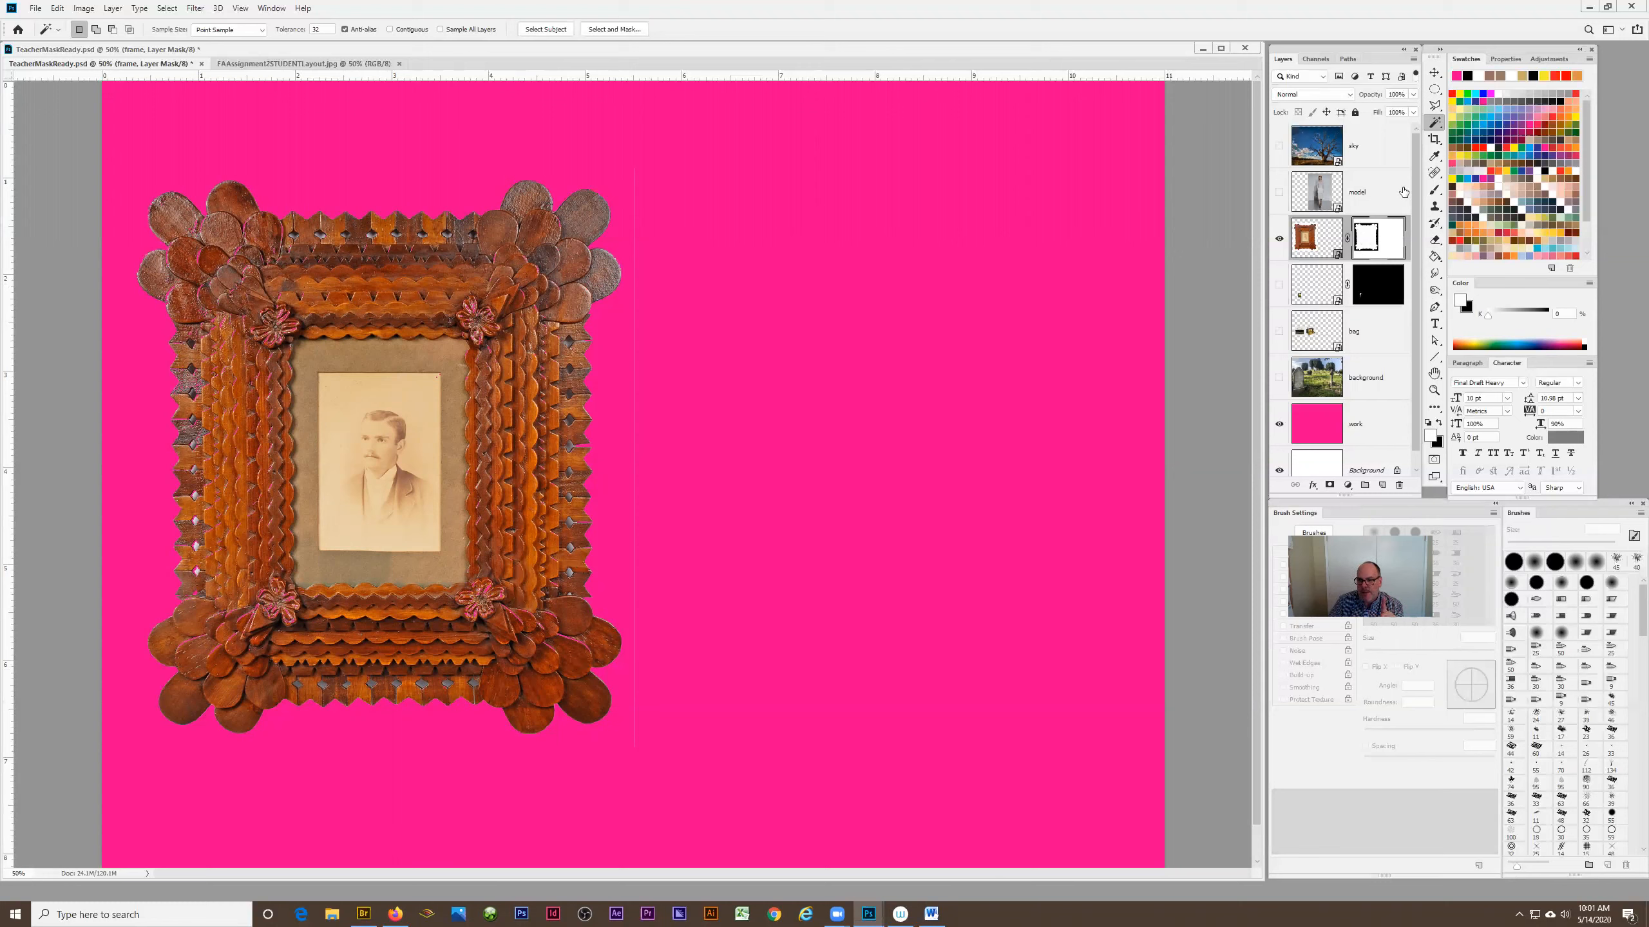
Choose the Soft Round brush for painting on the frame mask and enlarge it to 800 px.
{"action": "left_click", "coordinate": [1434, 190]}
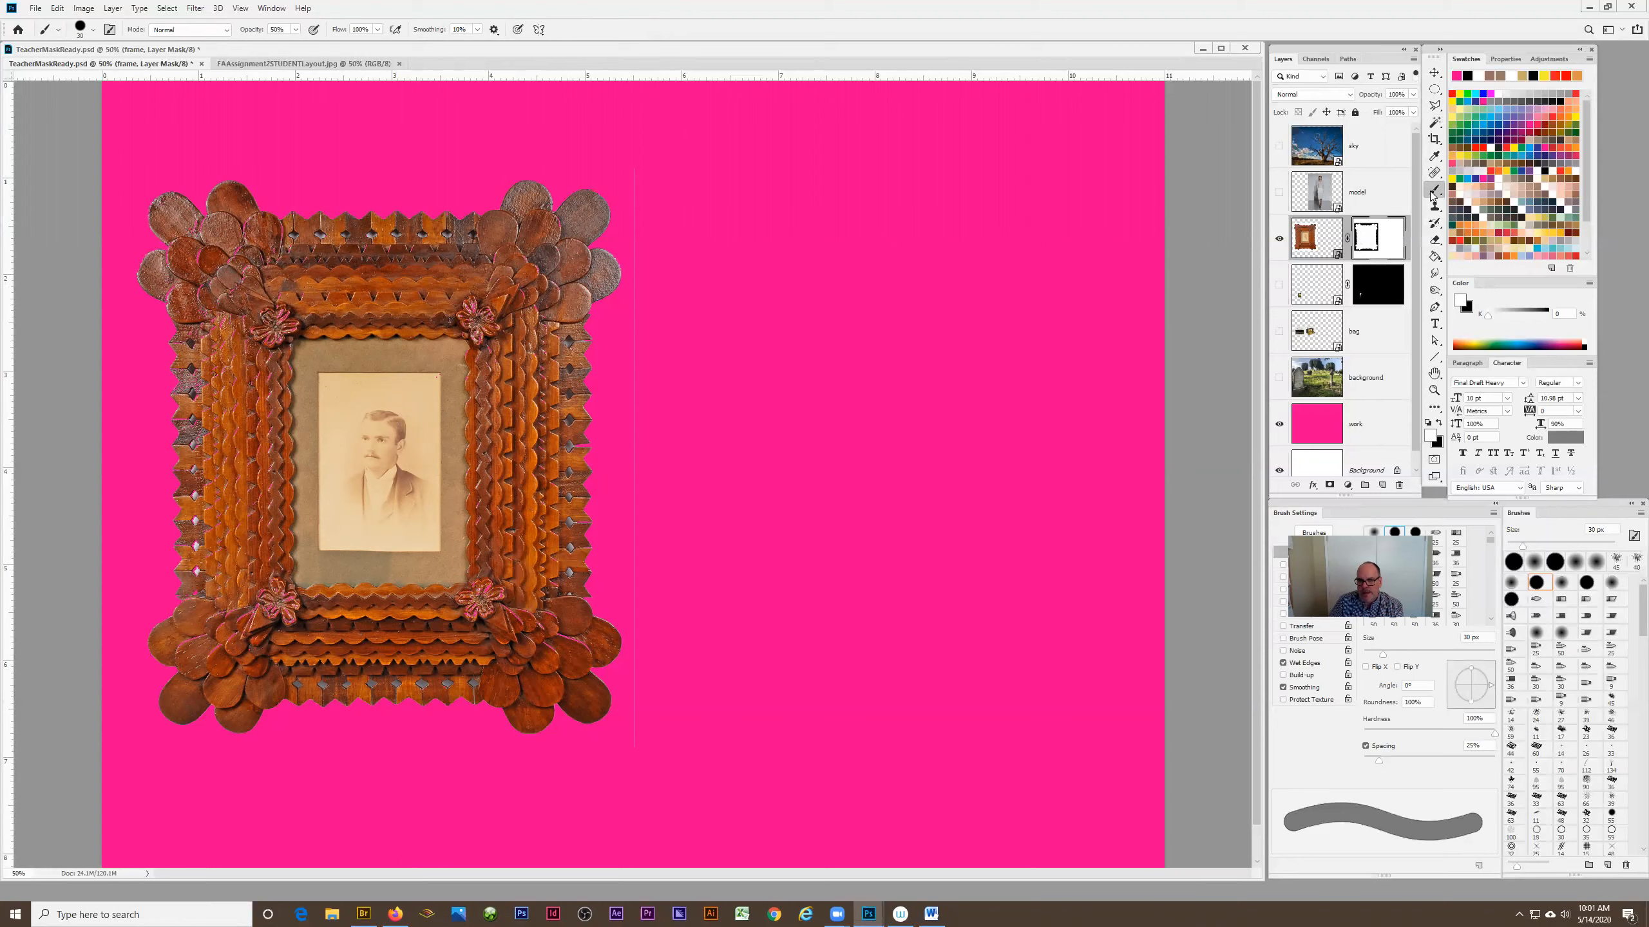
{"action": "left_click", "coordinate": [93, 29]}
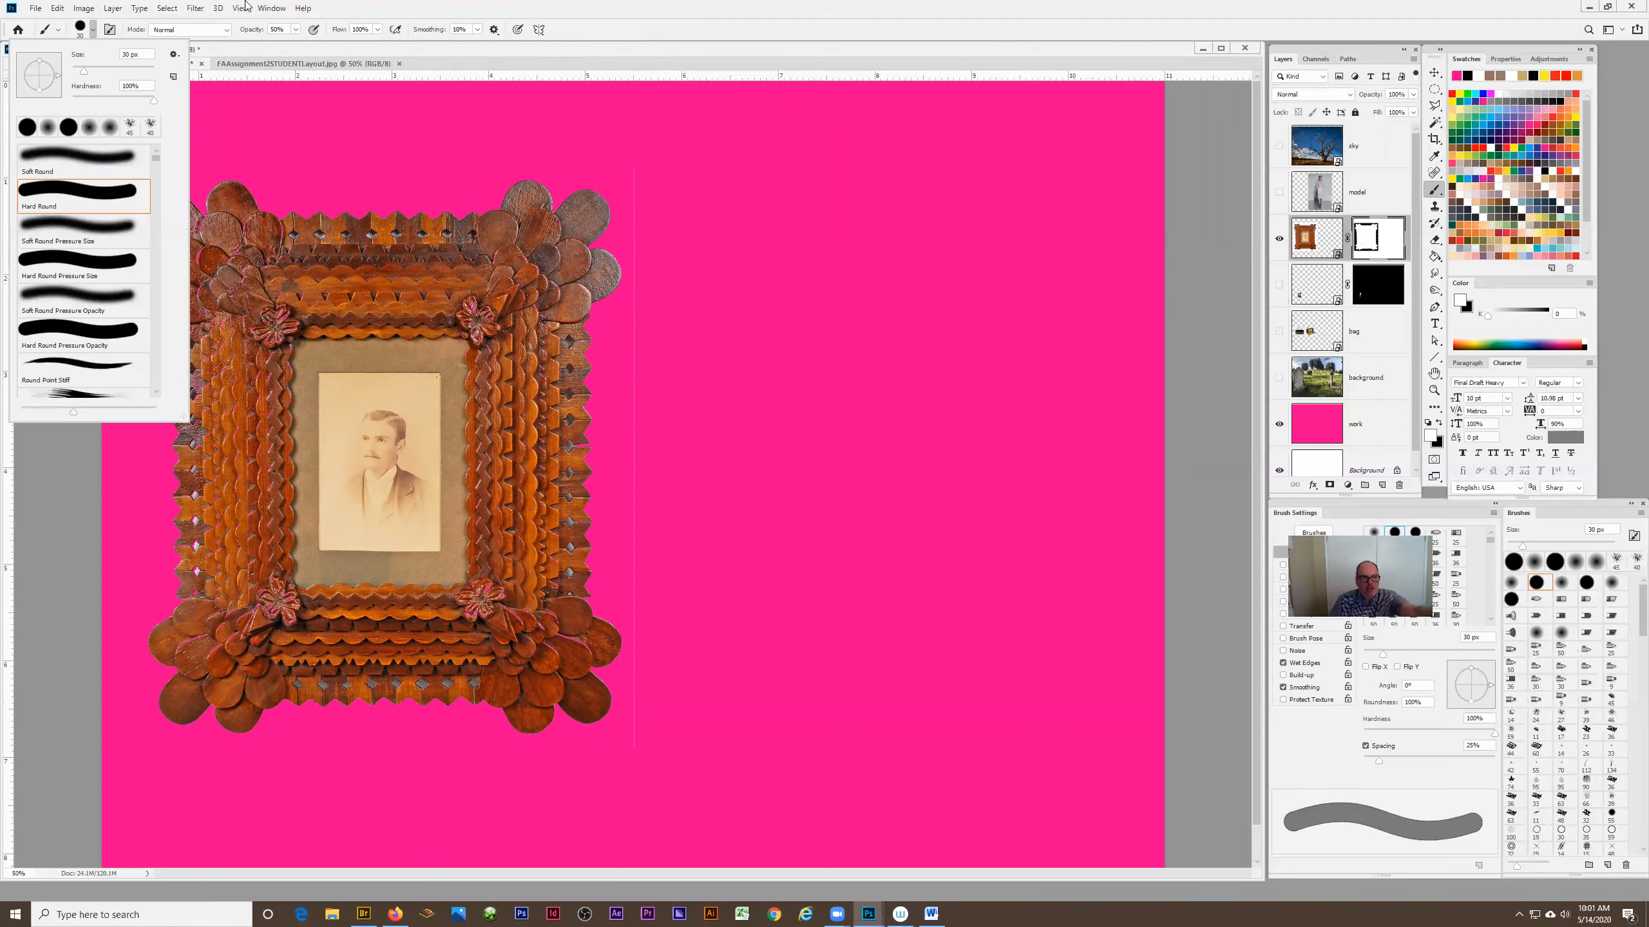
{"action": "left_click", "coordinate": [56, 159]}
{"action": "left_click", "coordinate": [441, 46]}
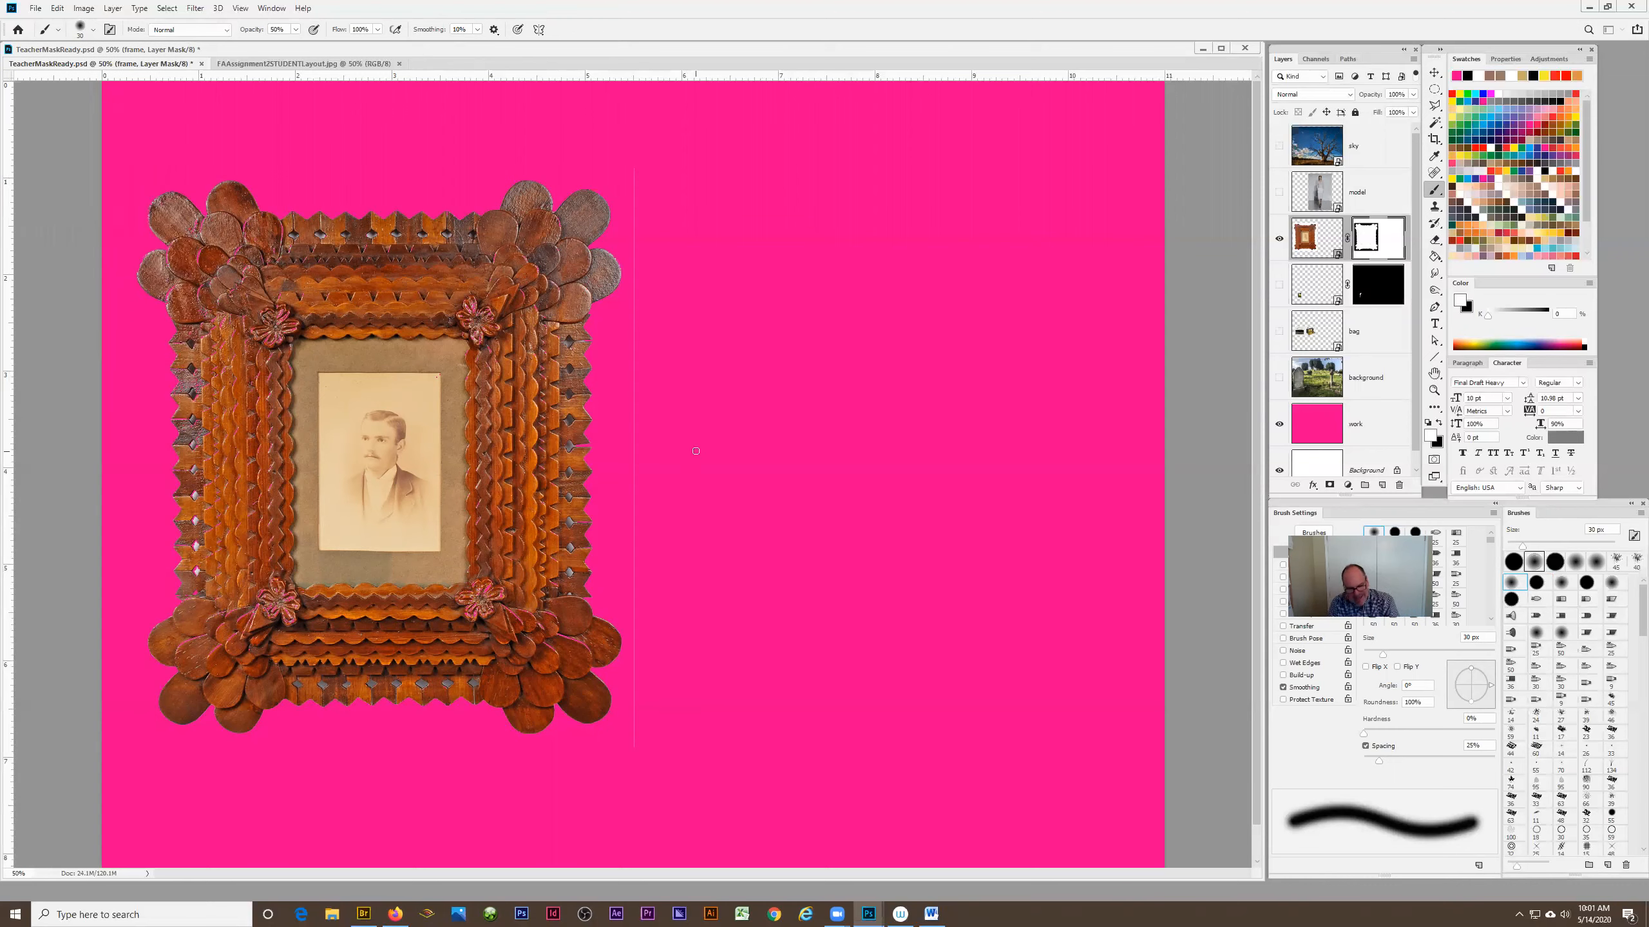
{"action": "key", "text": "bracketright"}
{"action": "key", "text": "bracketright"}
{"action": "key", "text": "bracketright"}
{"action": "key", "text": "bracketright"}
{"action": "key", "text": "bracketright"}
{"action": "key", "text": "bracketright"}
{"action": "key", "text": "bracketright"}
{"action": "key", "text": "bracketright"}
{"action": "key", "text": "bracketright"}
{"action": "key", "text": "bracketright"}
{"action": "key", "text": "bracketright"}
{"action": "key", "text": "bracketright"}
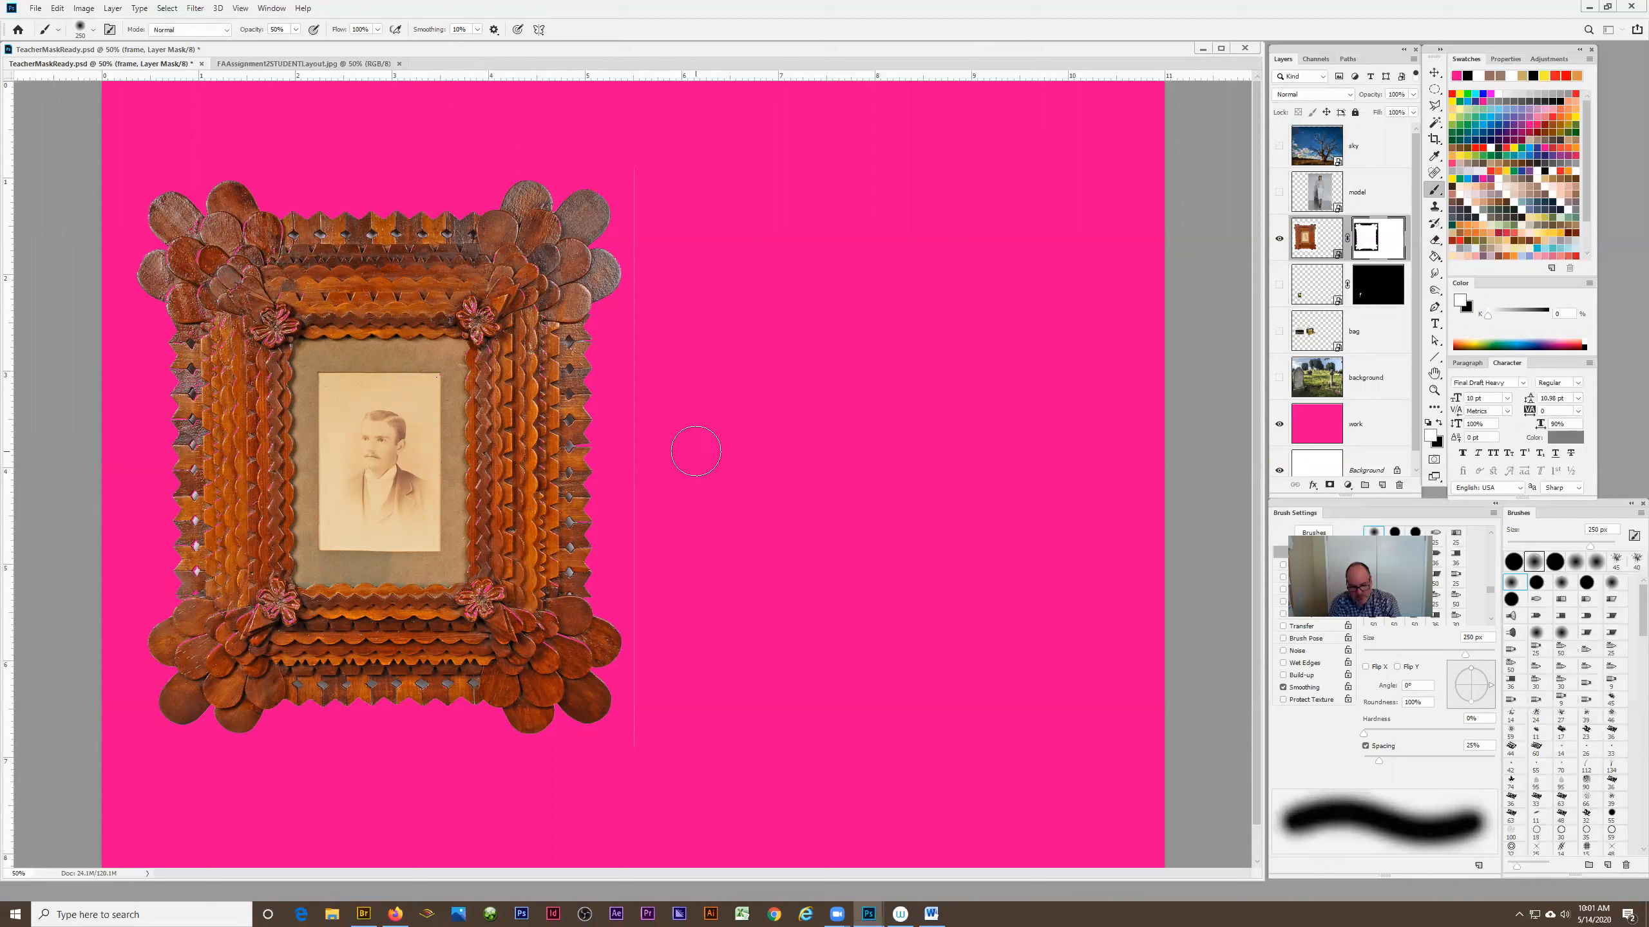
{"action": "key", "text": "bracketright"}
{"action": "key", "text": "bracketright"}
{"action": "key", "text": "bracketright"}
{"action": "key", "text": "bracketright"}
{"action": "key", "text": "bracketright"}
{"action": "key", "text": "bracketright"}
{"action": "key", "text": "bracketright"}
{"action": "key", "text": "bracketright"}
{"action": "key", "text": "bracketright"}
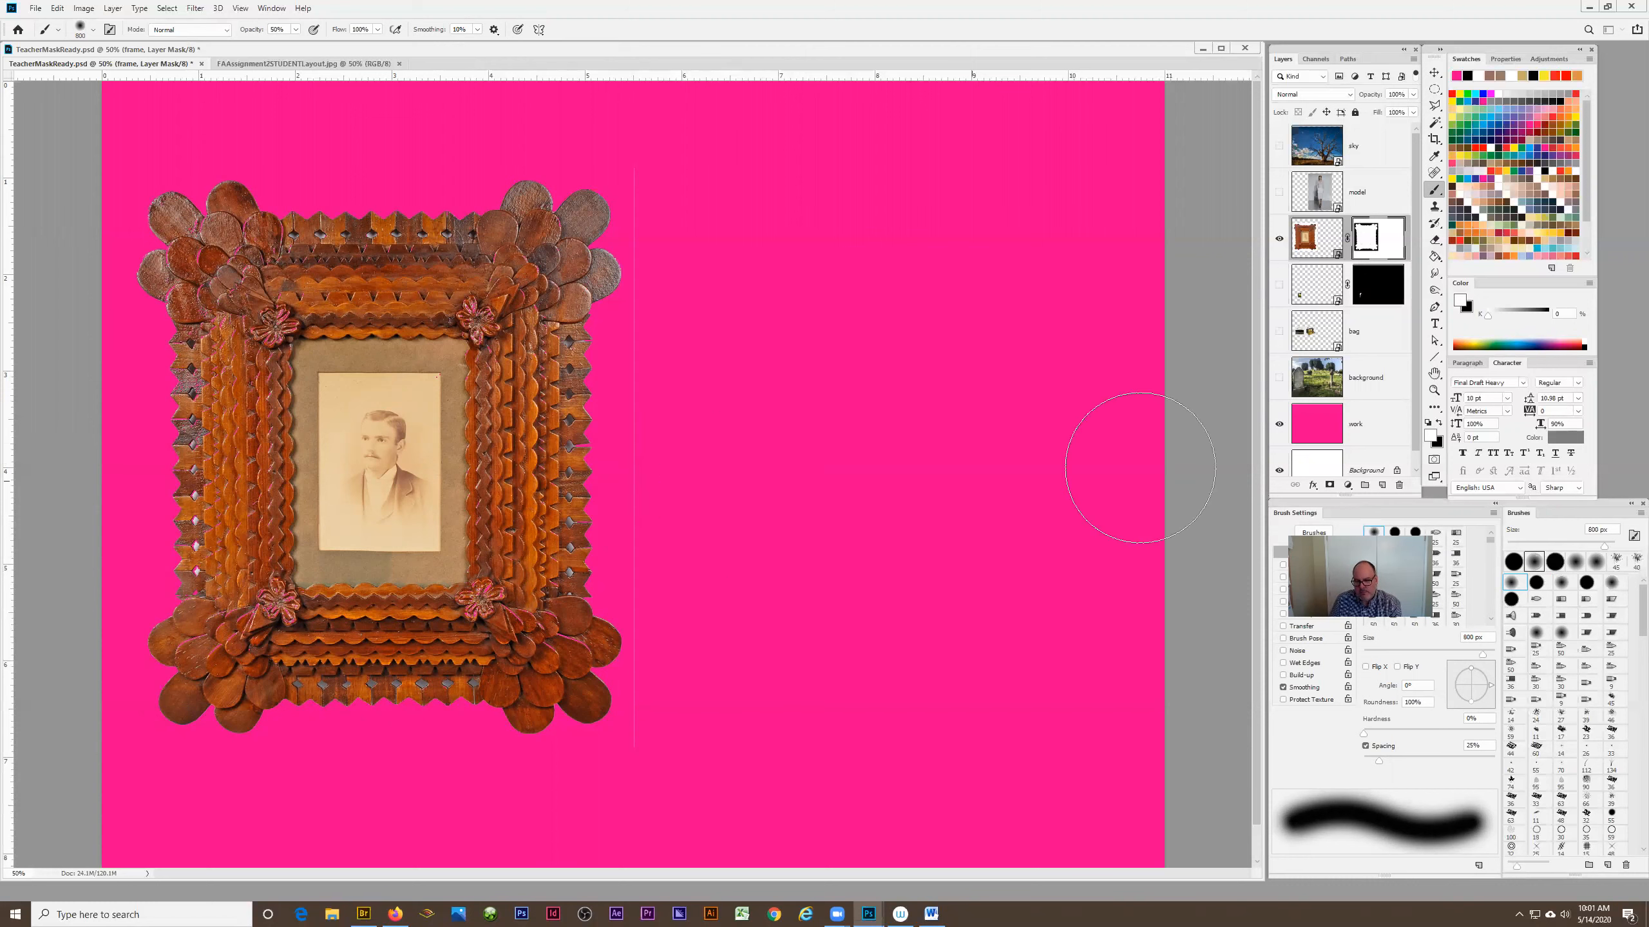
Swap the foreground and background colors so that black is the painting color.
{"action": "left_click", "coordinate": [1439, 426]}
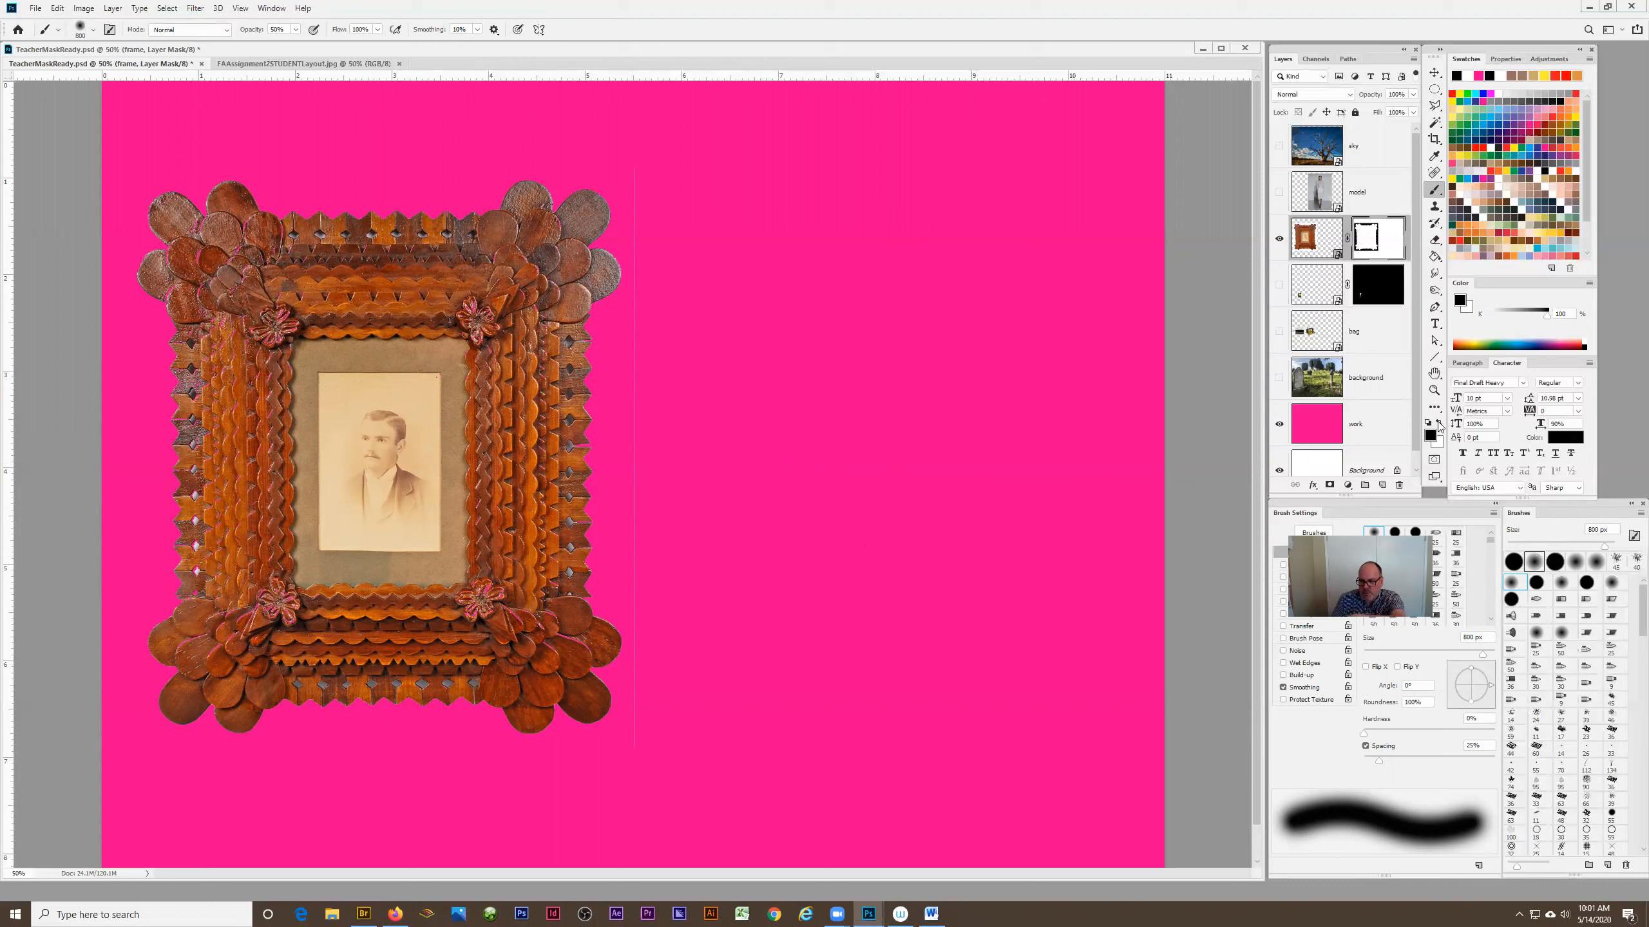
{"action": "left_click", "coordinate": [1439, 426]}
{"action": "left_click", "coordinate": [1439, 427]}
{"action": "left_click", "coordinate": [1439, 426]}
{"action": "left_click", "coordinate": [1439, 426]}
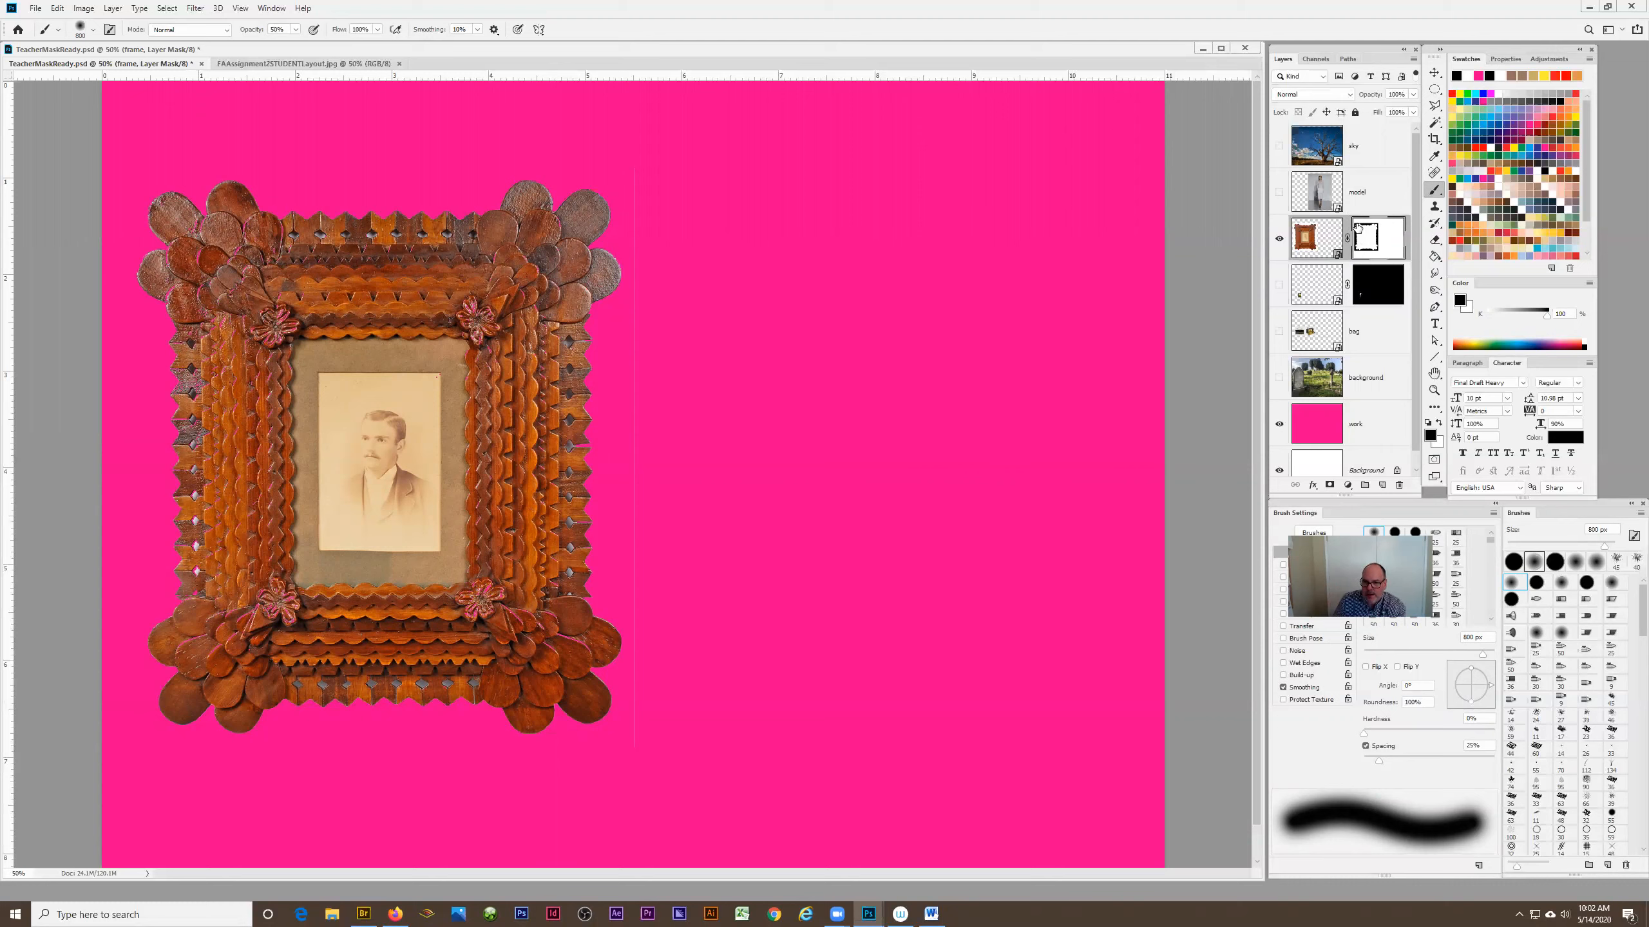
Target the frame layer's mask and paint black at 100% brush opacity across the lower half of the frame to hide it.
{"action": "left_click", "coordinate": [1332, 224]}
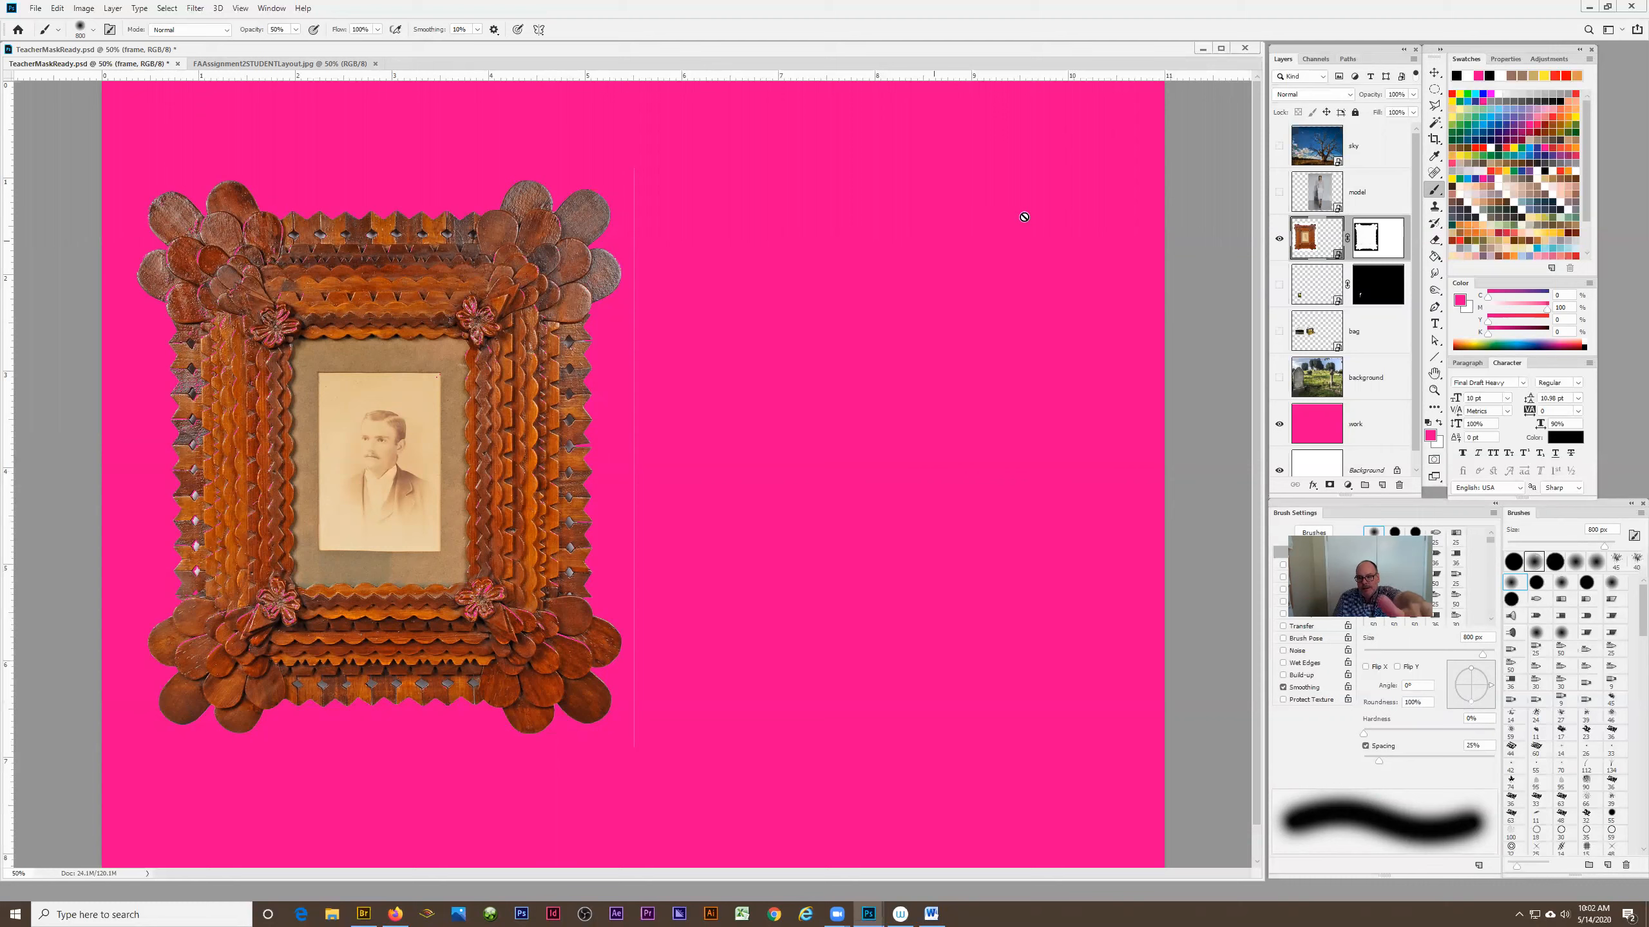
{"action": "left_click", "coordinate": [1370, 233]}
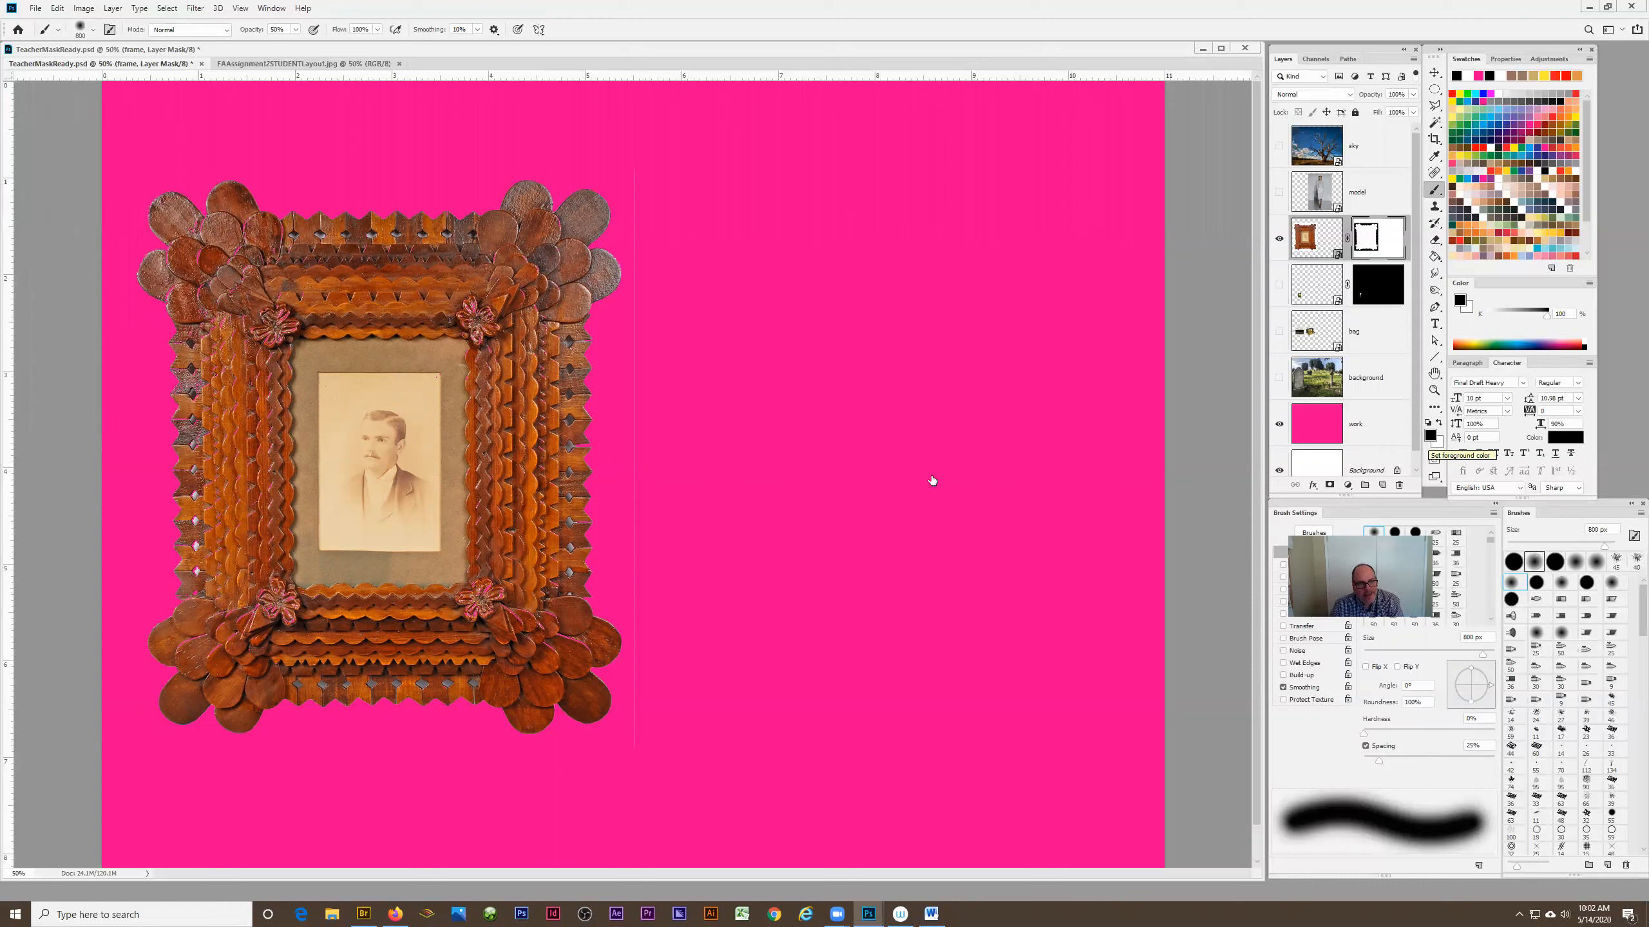
{"action": "key", "text": "0"}
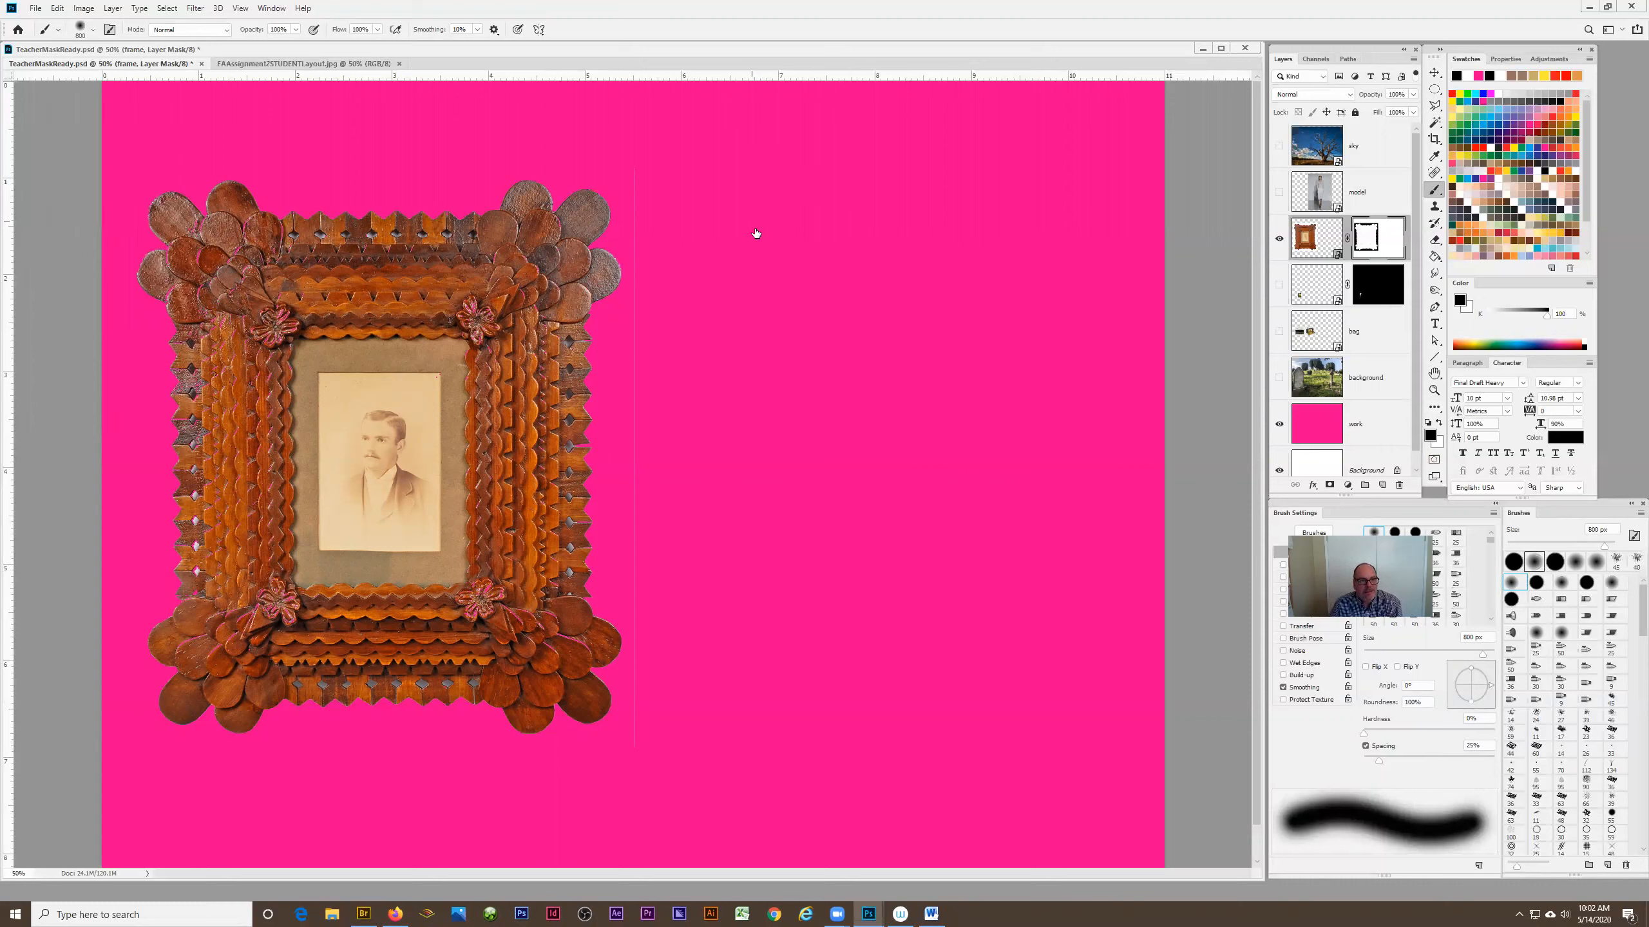
{"action": "mouse_move", "coordinate": [630, 698]}
{"action": "left_mouse_down"}
{"action": "mouse_move", "coordinate": [335, 777]}
{"action": "mouse_move", "coordinate": [364, 701]}
{"action": "left_mouse_up"}
{"action": "mouse_move", "coordinate": [649, 654]}
{"action": "left_mouse_down"}
{"action": "mouse_move", "coordinate": [188, 630]}
{"action": "mouse_move", "coordinate": [727, 560]}
{"action": "mouse_move", "coordinate": [156, 530]}
{"action": "left_mouse_up"}
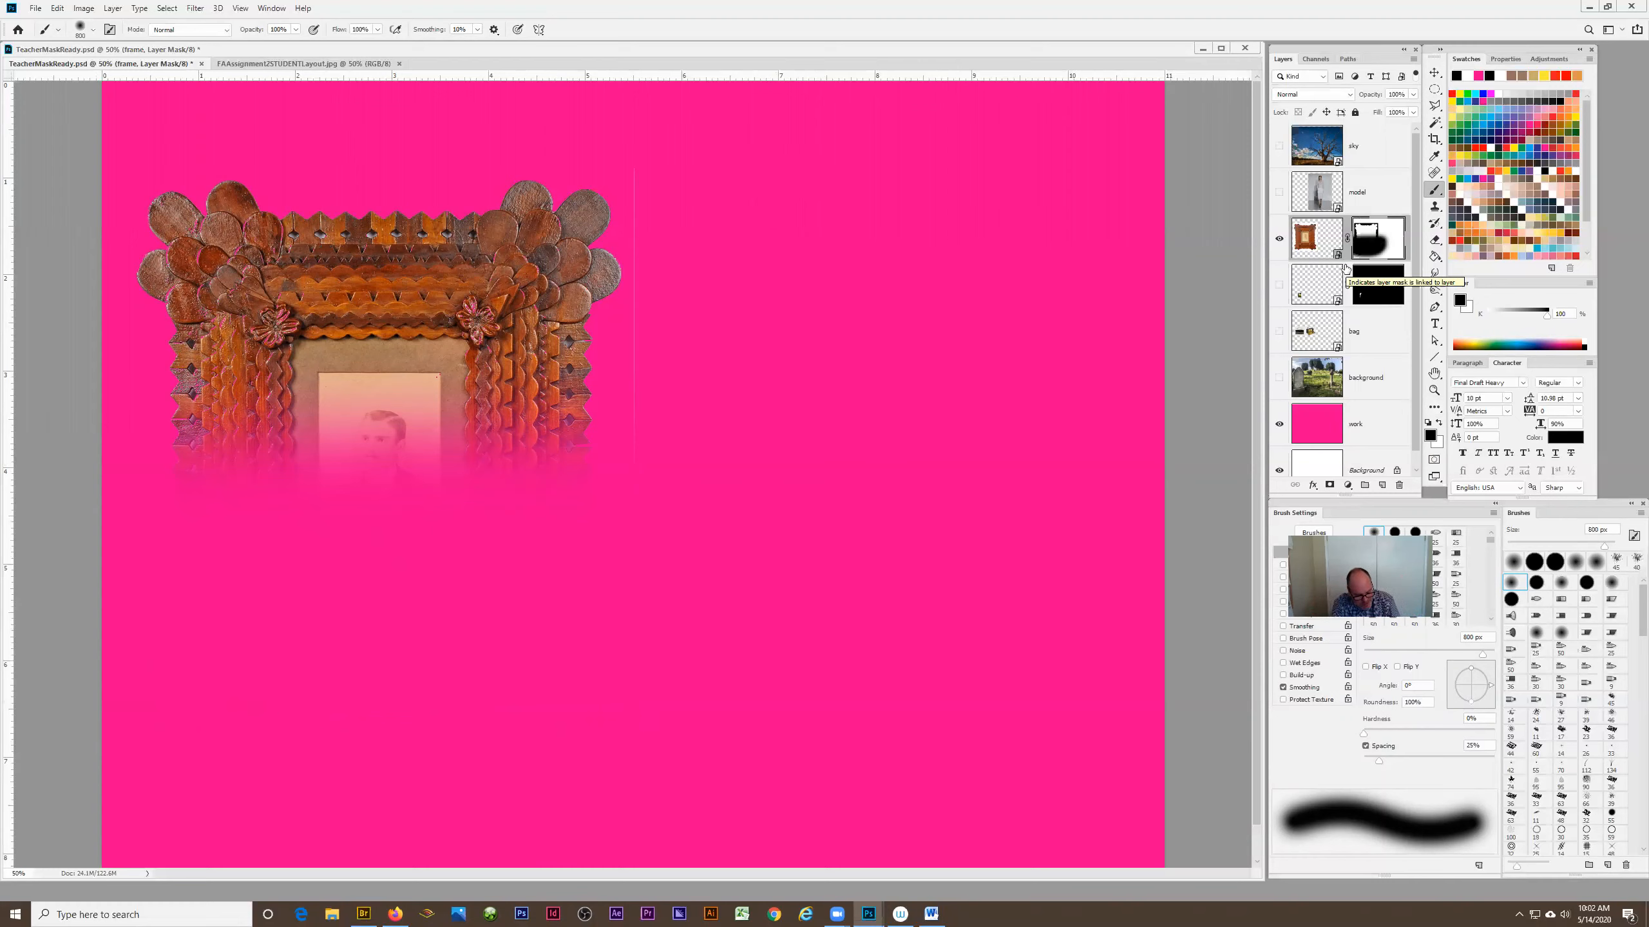
Save the document and undo the black painting on the frame layer's mask.
{"action": "key", "text": "ctrl+s"}
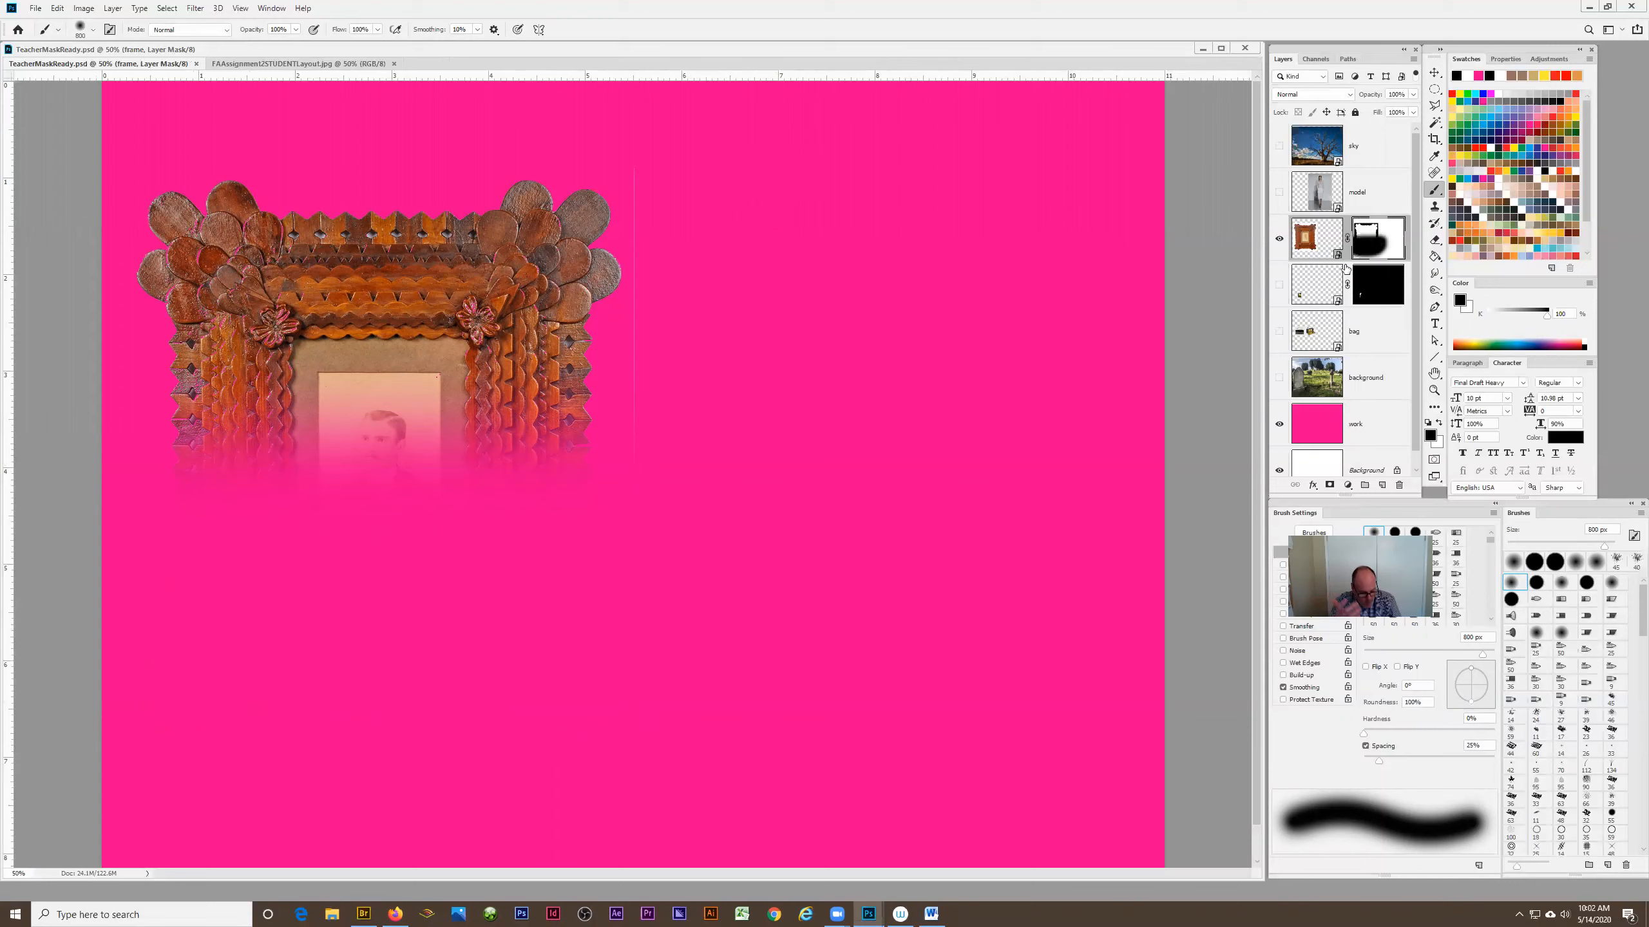
{"action": "key", "text": "ctrl+z"}
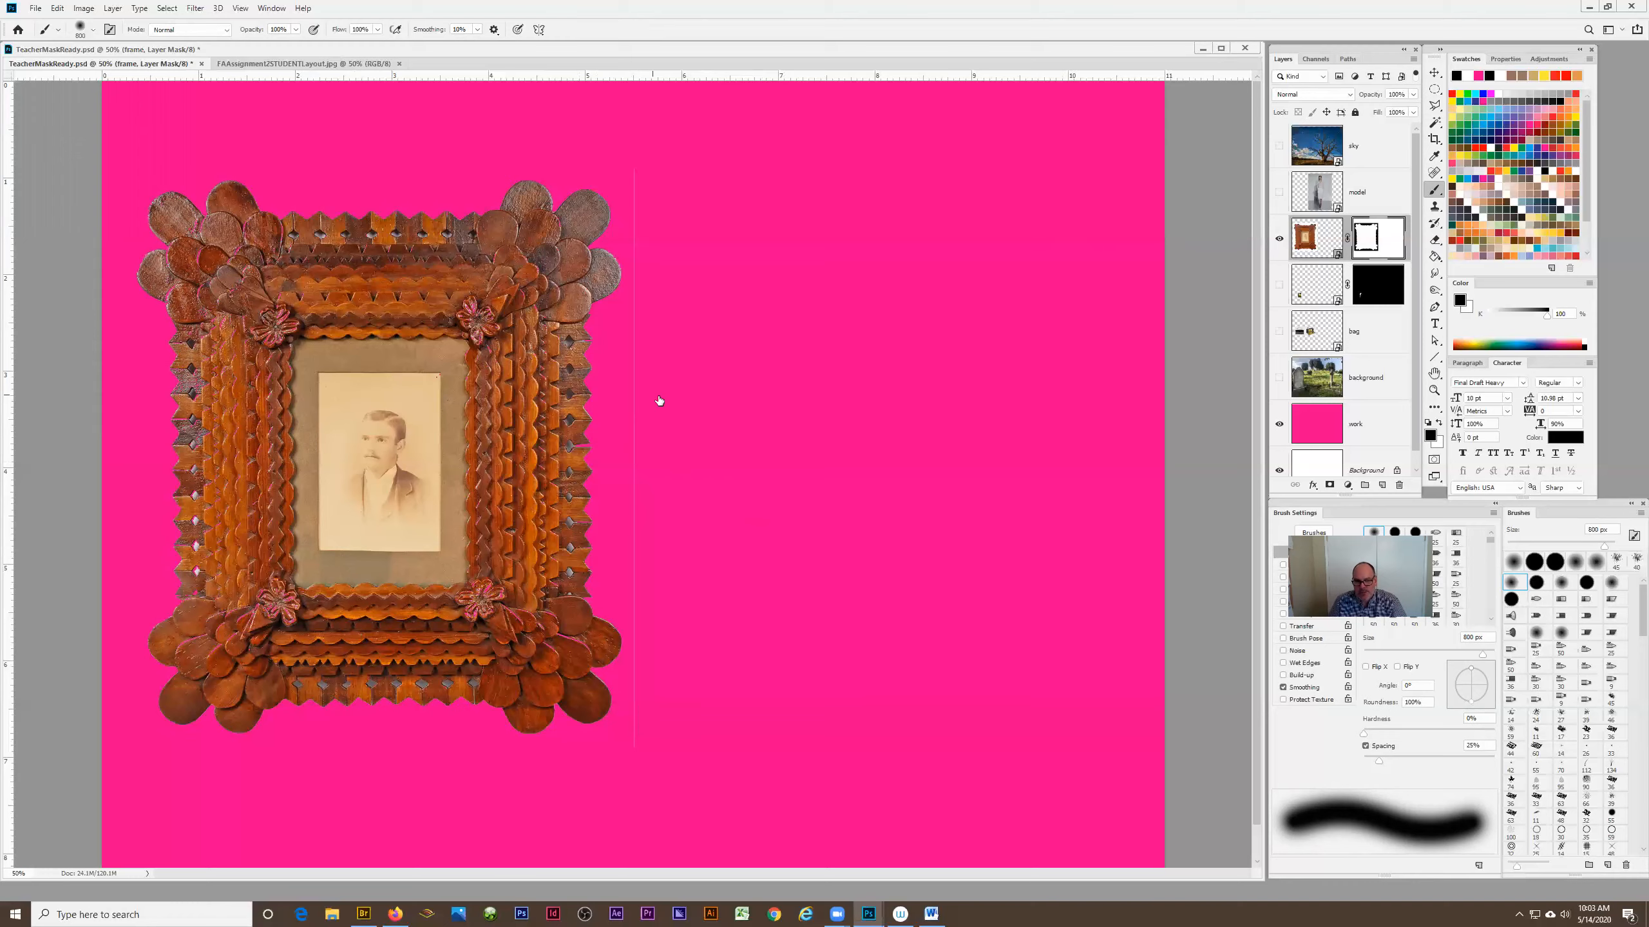
Choose the Hard Round brush for detailed painting on the frame mask around the left edge's diamond-shaped openings.
{"action": "left_click", "coordinate": [1433, 390]}
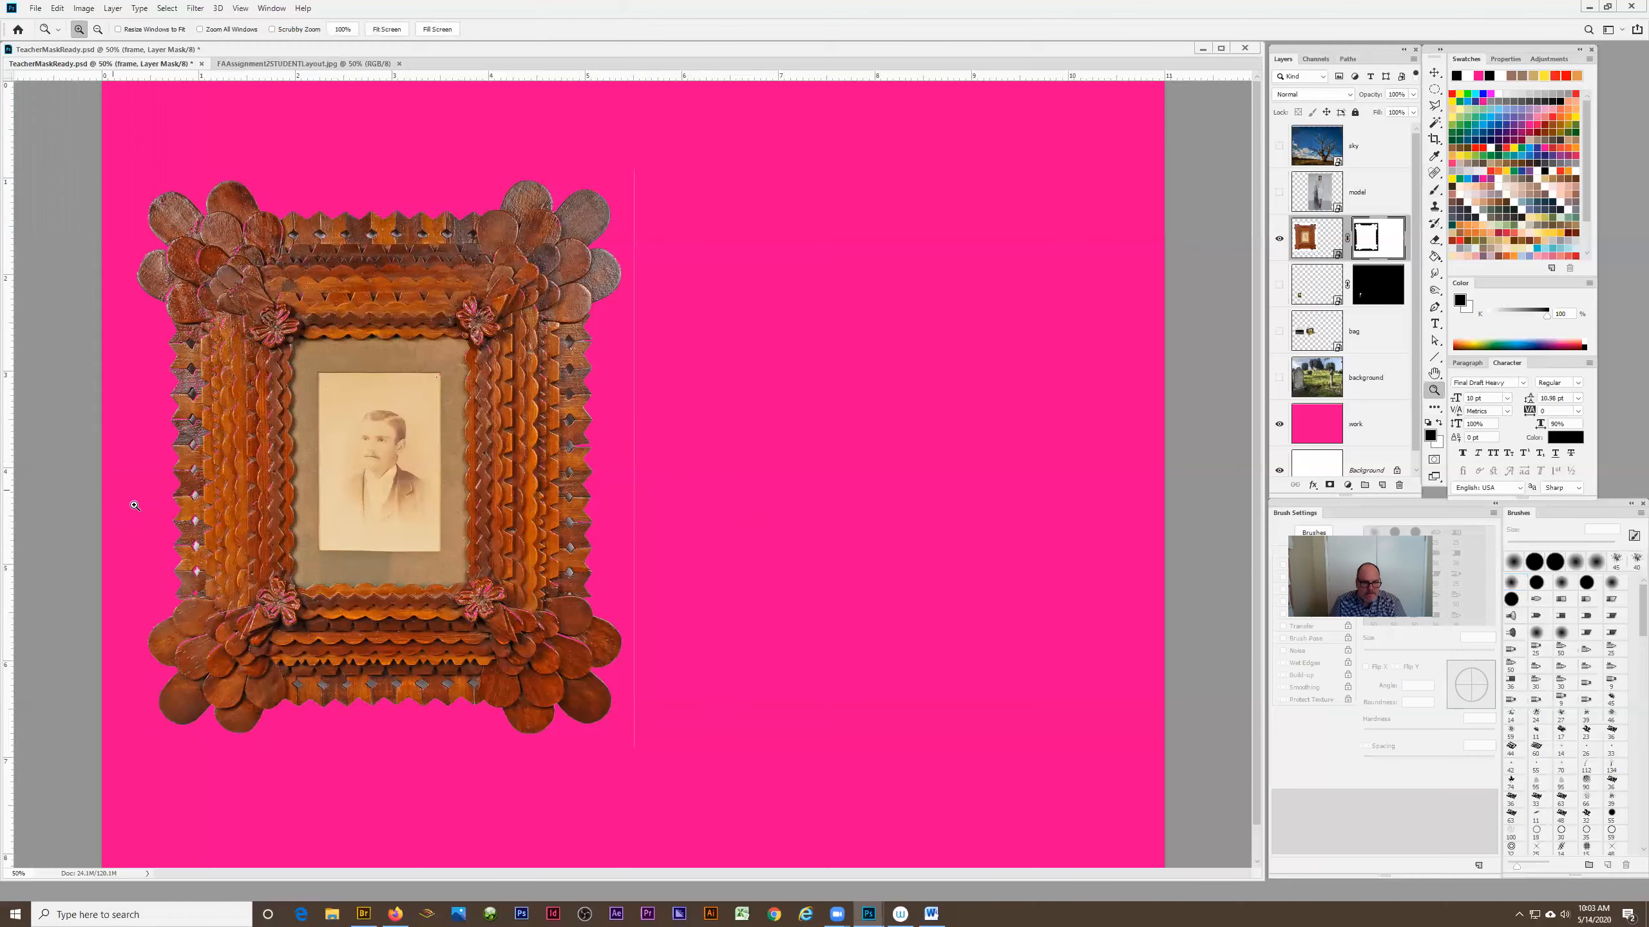
{"action": "left_click", "coordinate": [168, 554]}
{"action": "left_click", "coordinate": [129, 572]}
{"action": "left_click", "coordinate": [129, 572]}
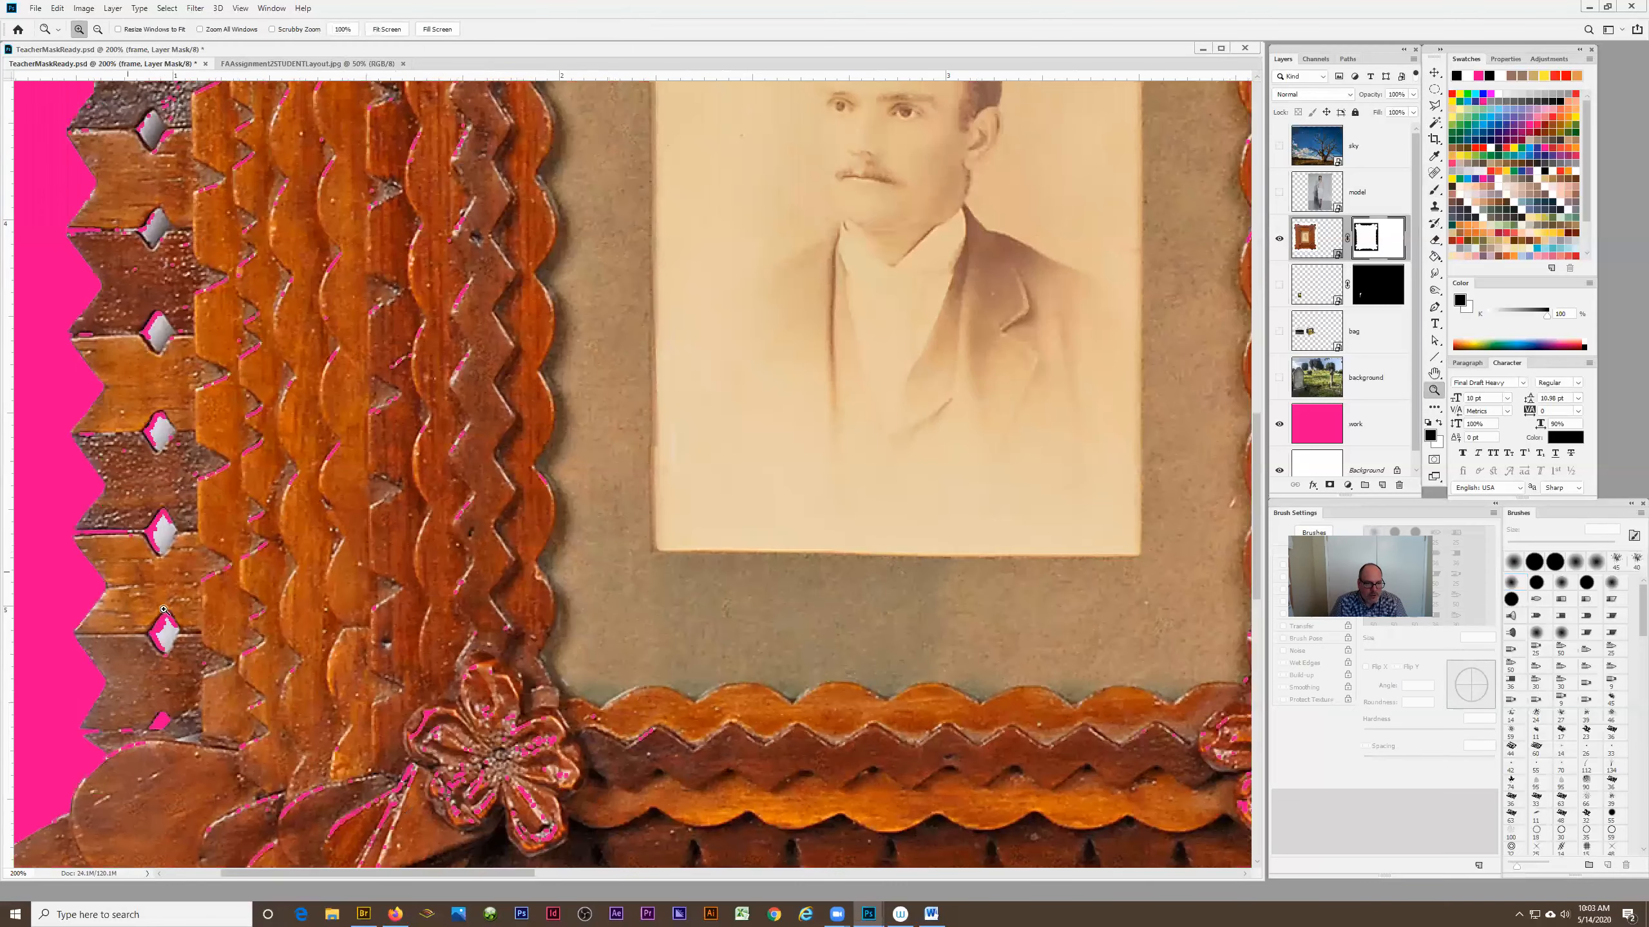
{"action": "left_click", "coordinate": [129, 571]}
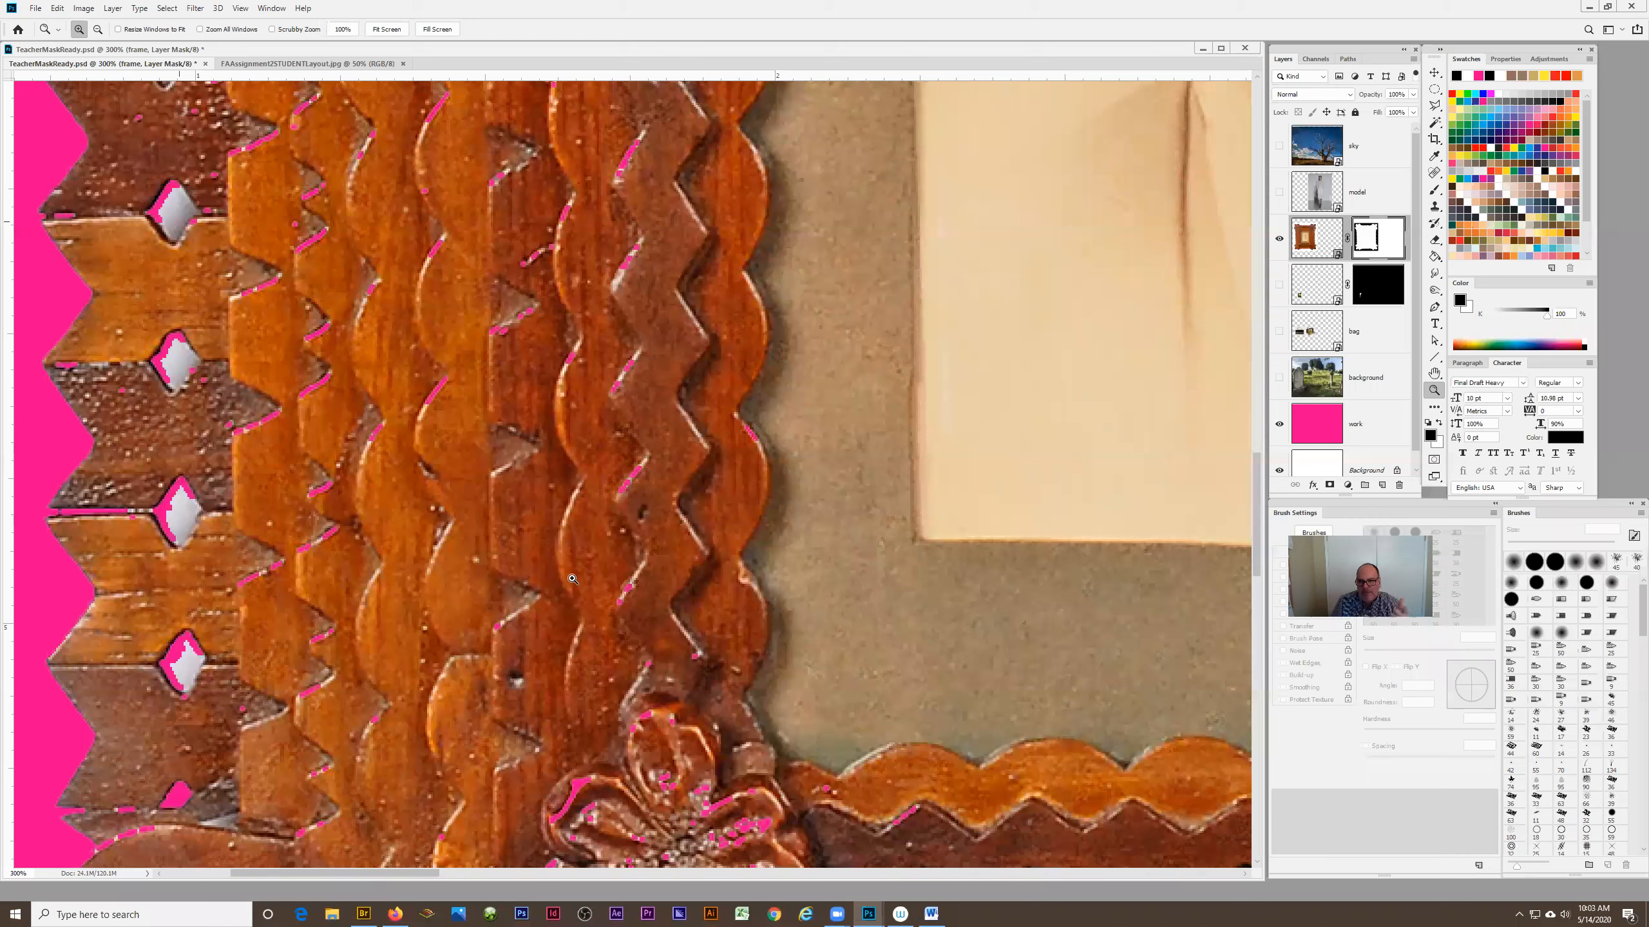
{"action": "left_click", "coordinate": [1434, 195]}
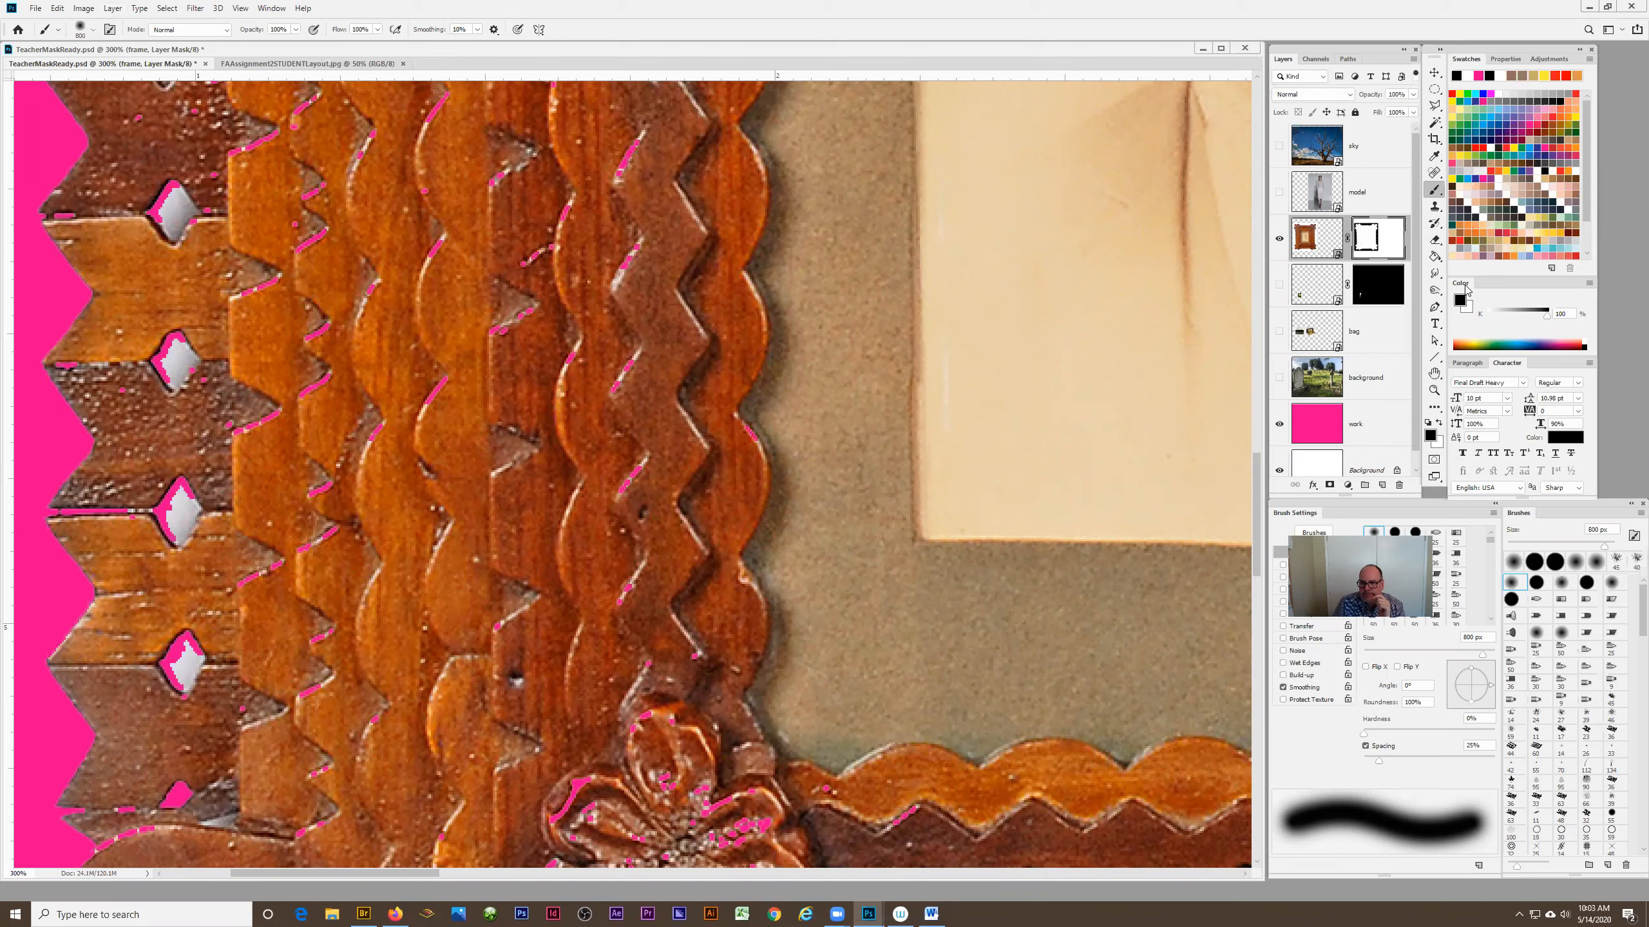
{"action": "left_click", "coordinate": [1434, 74]}
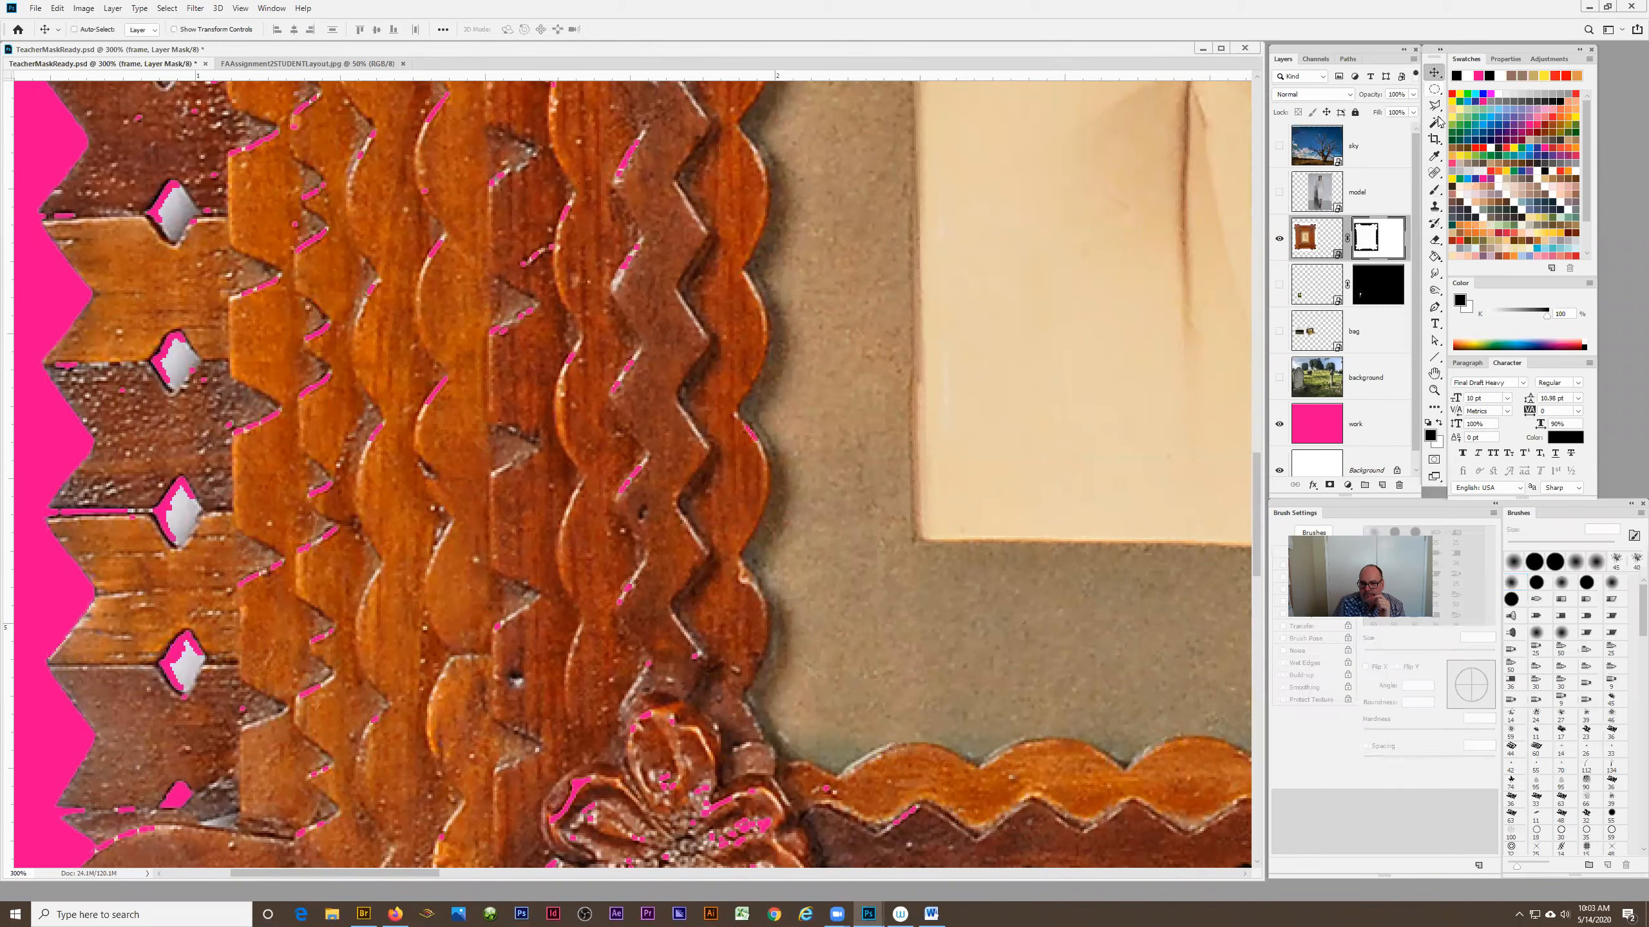
{"action": "left_click", "coordinate": [1434, 190]}
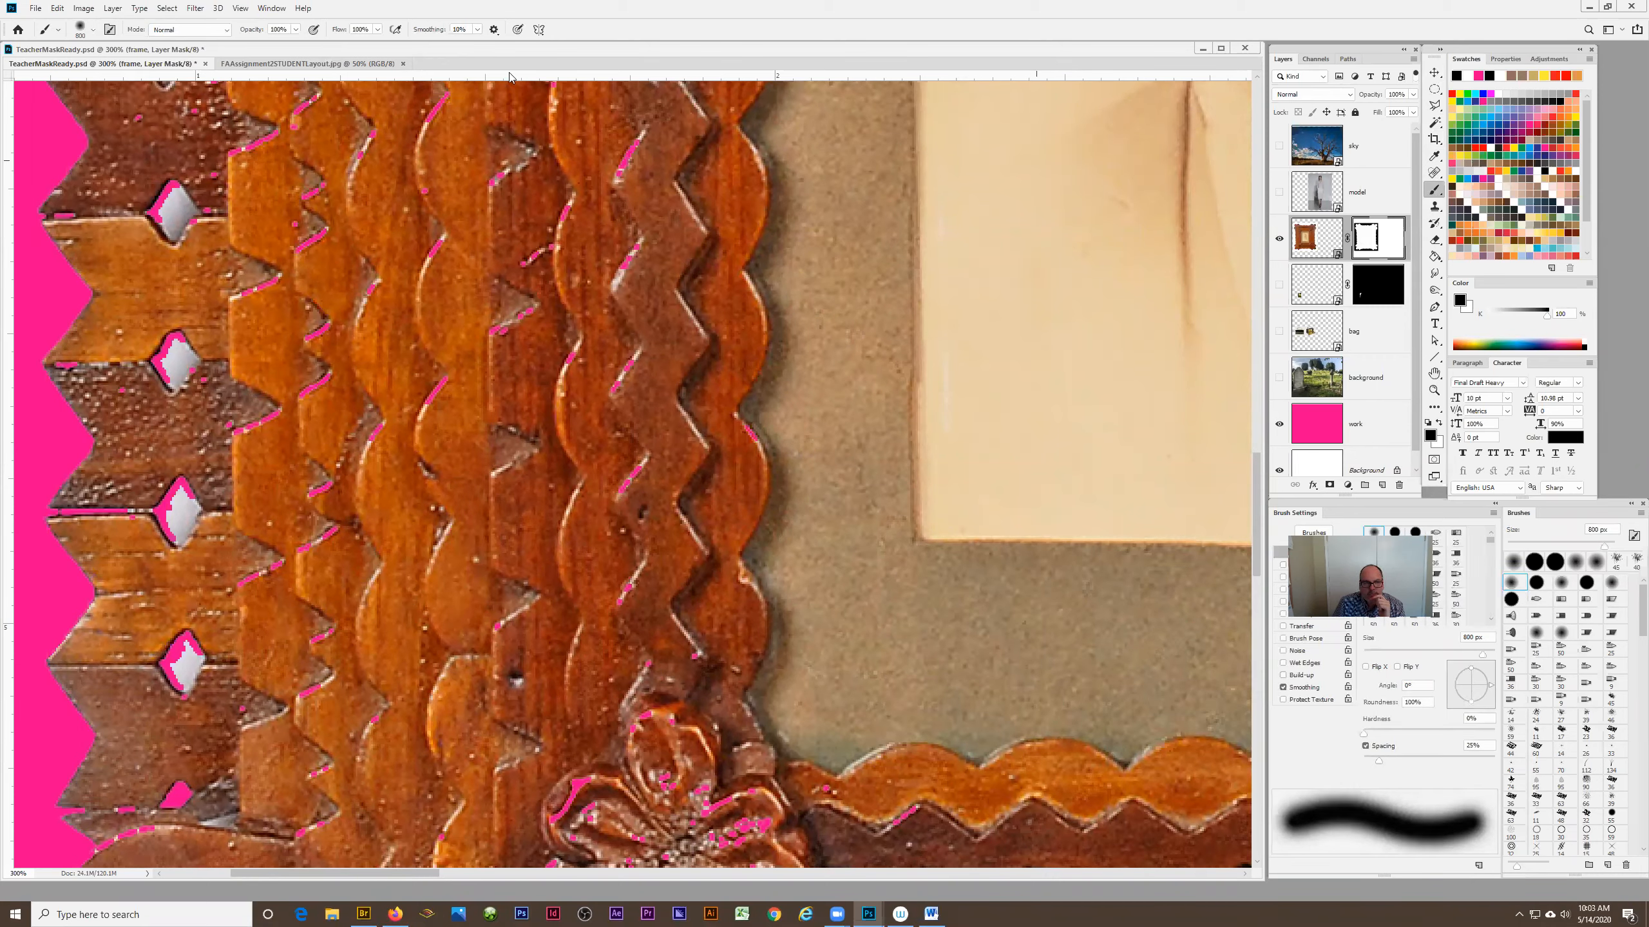
{"action": "left_click", "coordinate": [93, 34]}
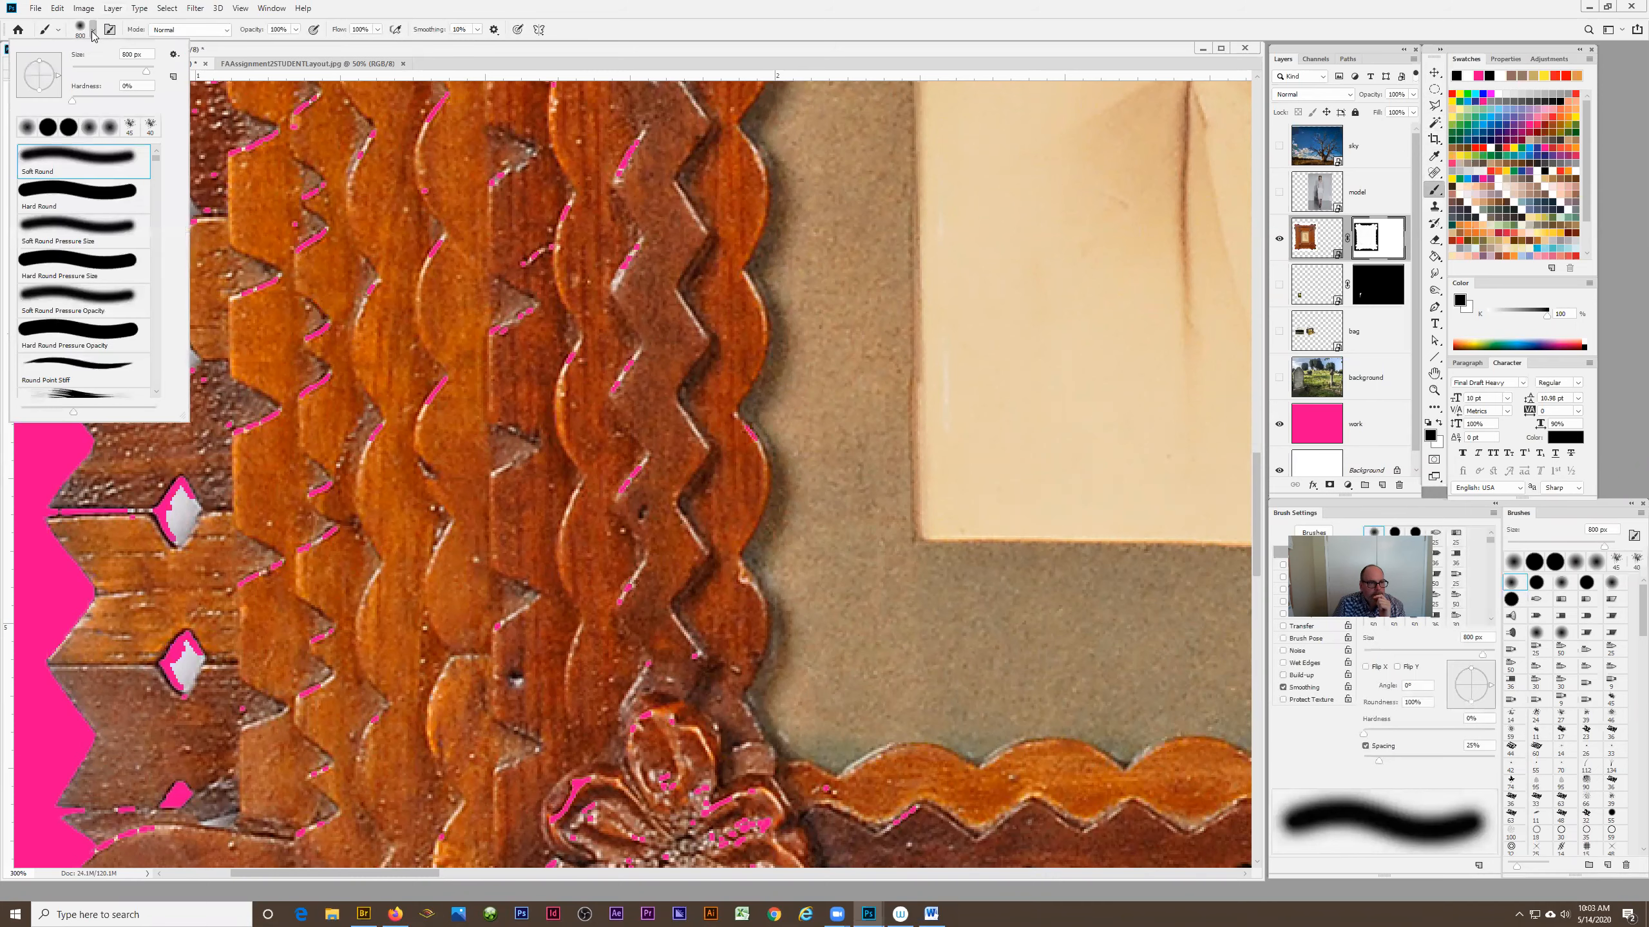
{"action": "left_click", "coordinate": [64, 191]}
{"action": "left_click", "coordinate": [311, 346]}
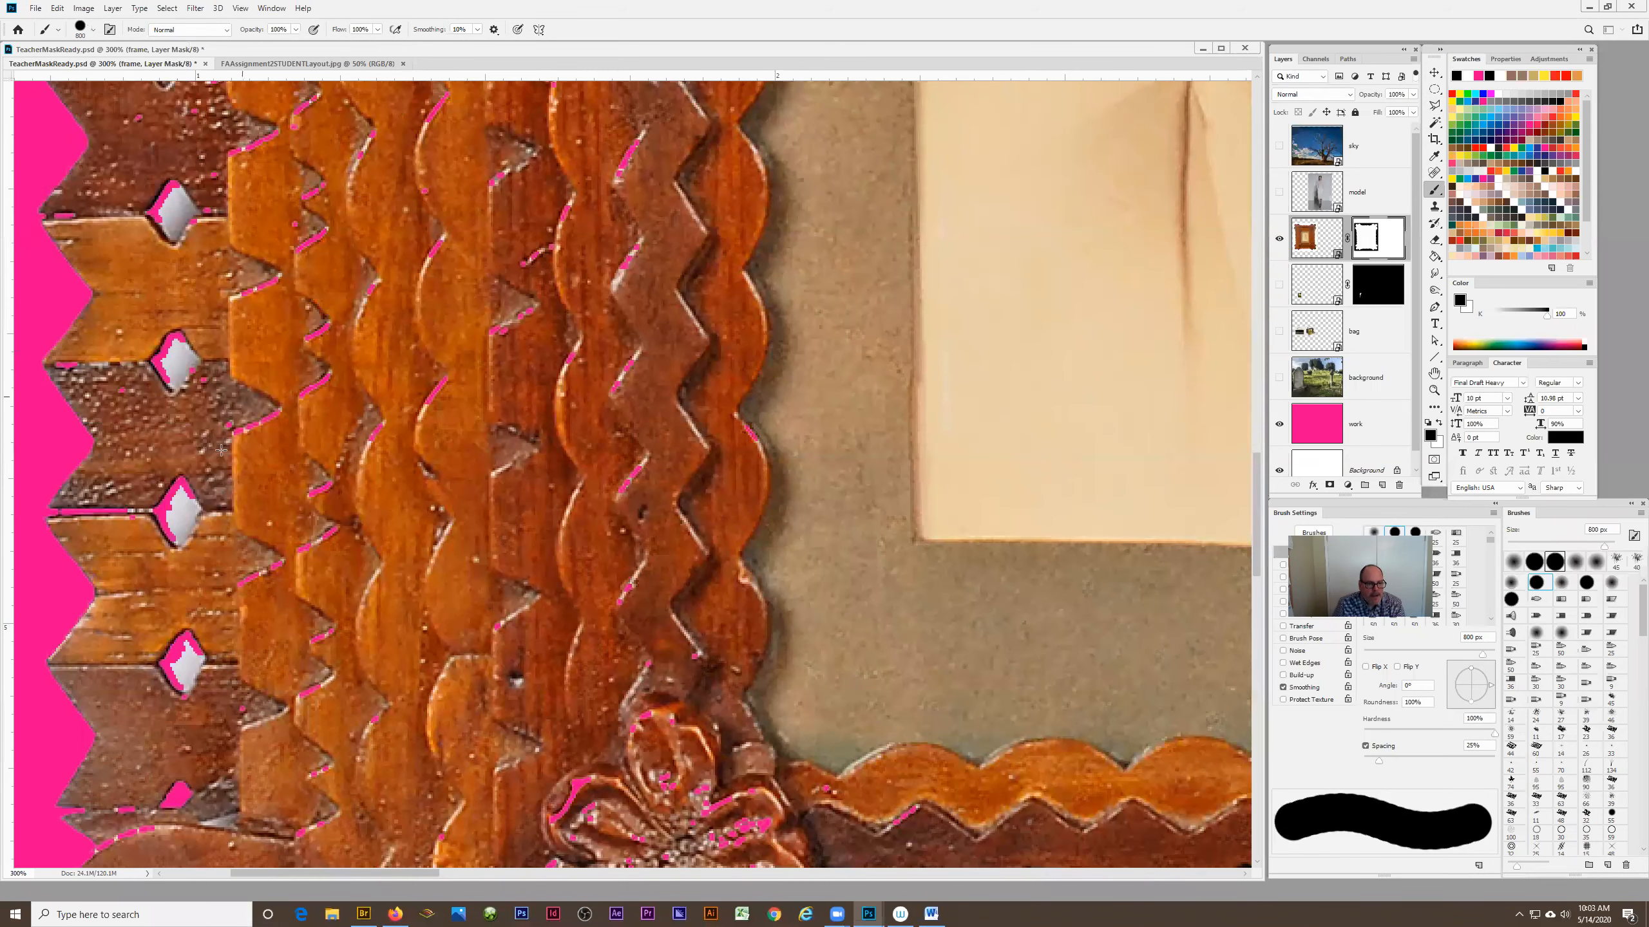
Reduce the brush to 8 px and paint black on the frame mask over the white remnants in the lower diamond opening.
{"action": "key", "text": "bracketleft"}
{"action": "key", "text": "bracketleft"}
{"action": "key", "text": "bracketleft"}
{"action": "key", "text": "bracketleft"}
{"action": "key", "text": "bracketleft"}
{"action": "key", "text": "bracketleft"}
{"action": "key", "text": "bracketleft"}
{"action": "key", "text": "bracketleft"}
{"action": "key", "text": "bracketleft"}
{"action": "key", "text": "bracketleft"}
{"action": "key", "text": "bracketleft"}
{"action": "key", "text": "bracketleft"}
{"action": "key", "text": "bracketleft"}
{"action": "key", "text": "bracketleft"}
{"action": "key", "text": "bracketleft"}
{"action": "key", "text": "bracketleft"}
{"action": "key", "text": "bracketleft"}
{"action": "key", "text": "bracketleft"}
{"action": "key", "text": "bracketleft"}
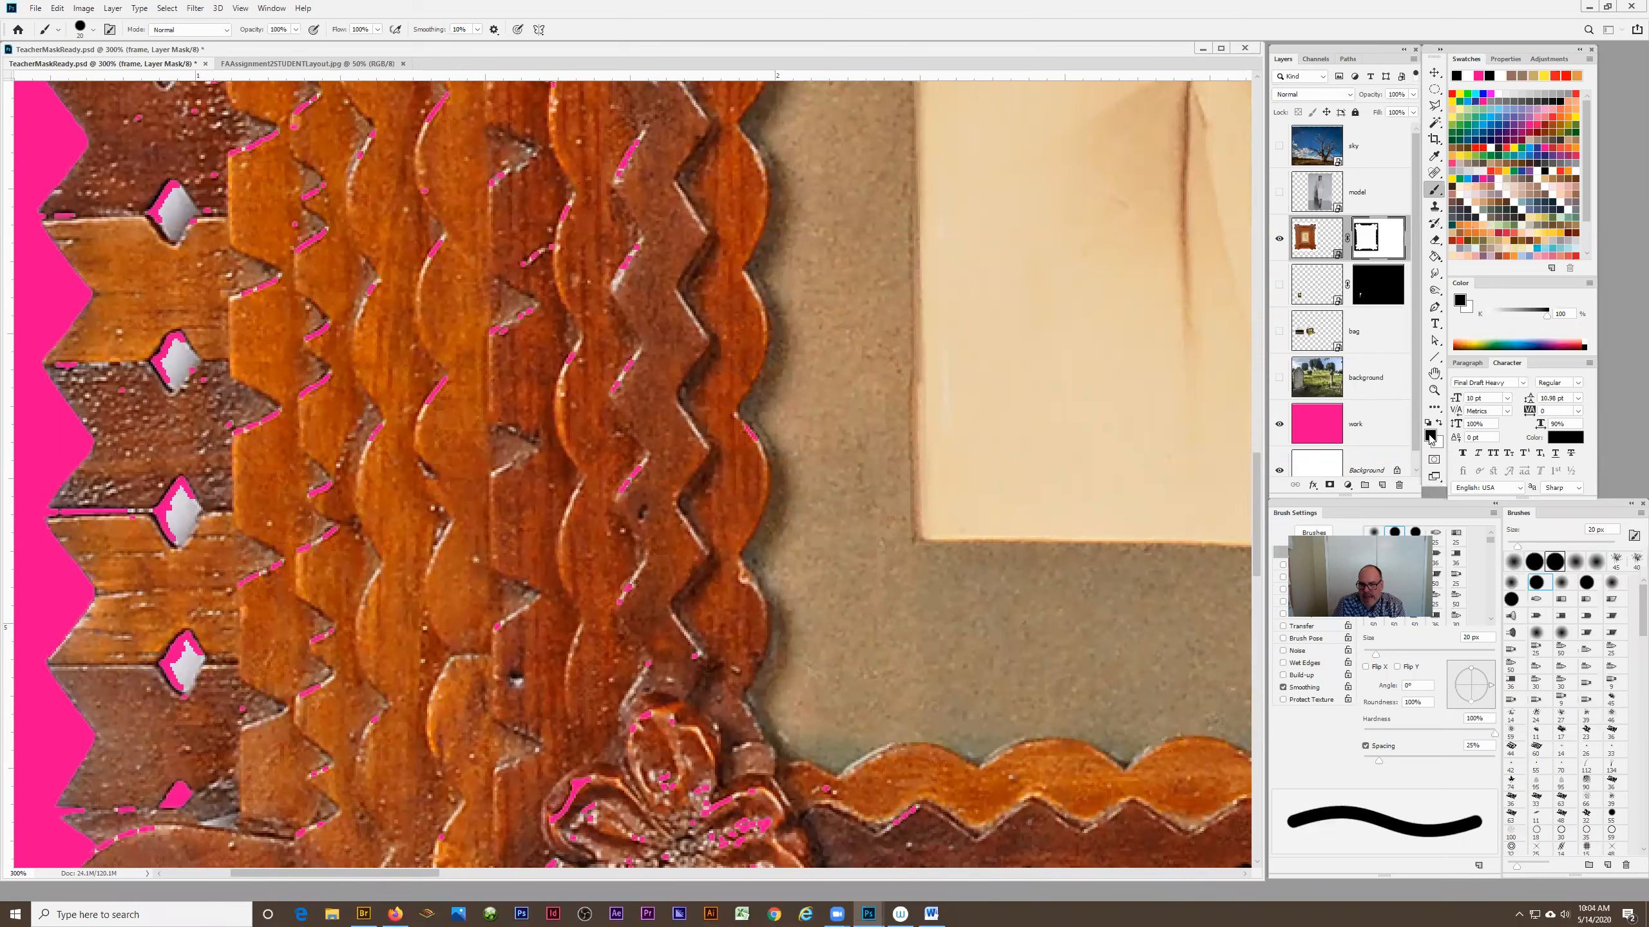
{"action": "key", "text": "bracketleft"}
{"action": "key", "text": "bracketleft"}
{"action": "key", "text": "bracketleft"}
{"action": "mouse_move", "coordinate": [184, 646]}
{"action": "left_mouse_down"}
{"action": "mouse_move", "coordinate": [176, 669]}
{"action": "mouse_move", "coordinate": [194, 672]}
{"action": "mouse_move", "coordinate": [178, 667]}
{"action": "left_mouse_up"}
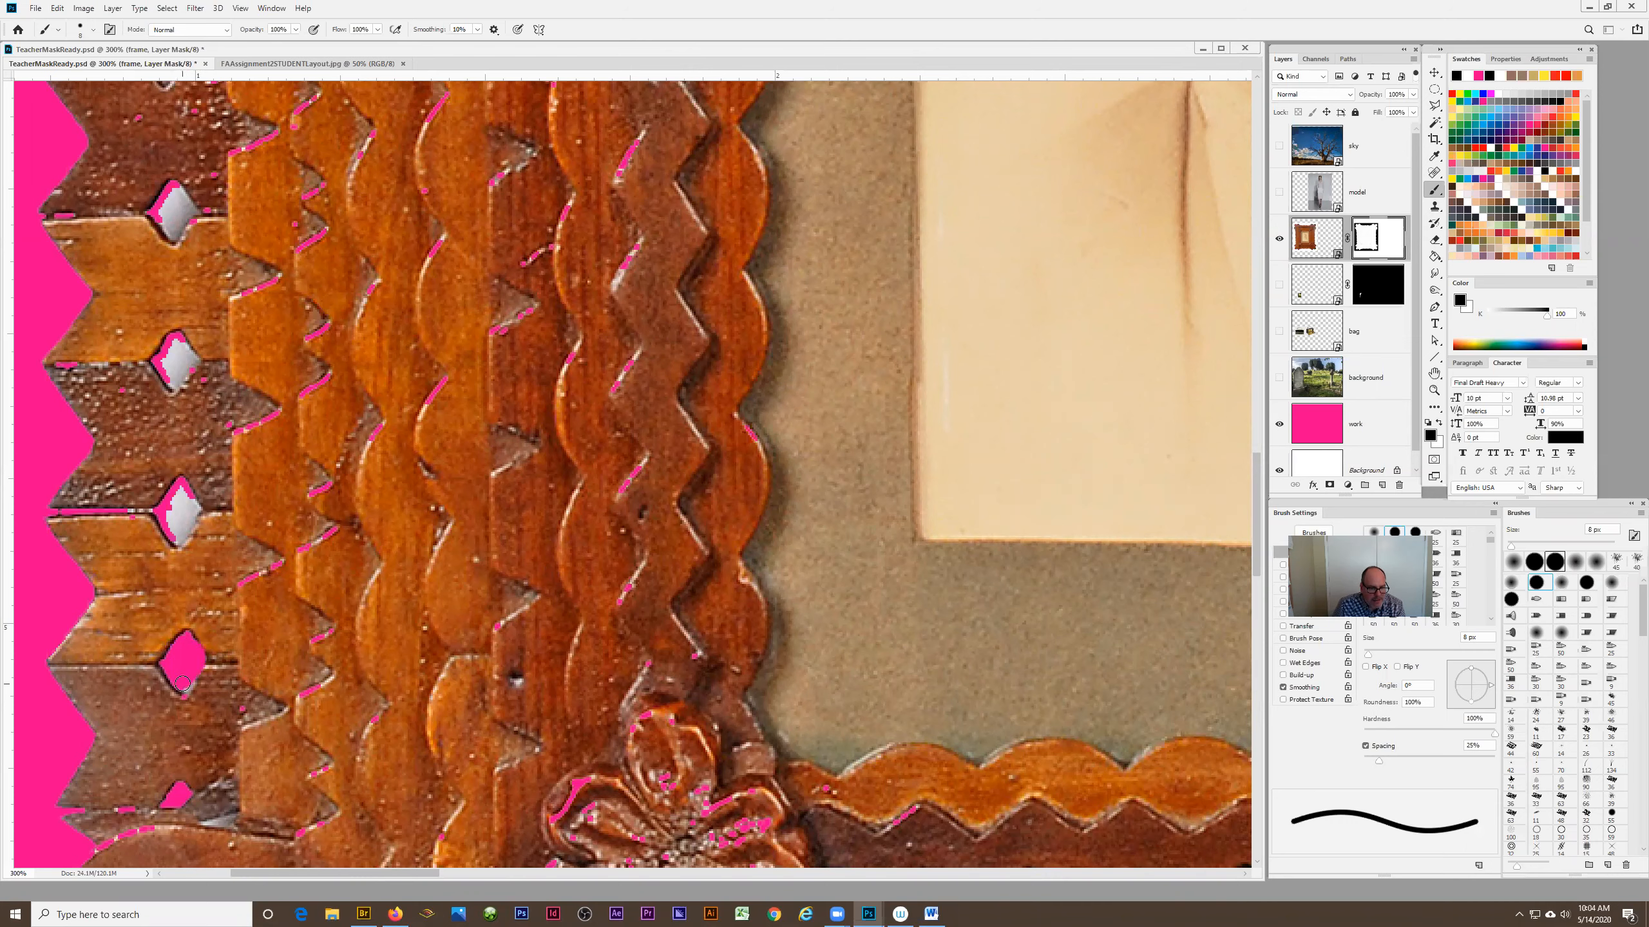
{"action": "left_click_drag", "start_coordinate": [183, 683], "coordinate": [181, 682]}
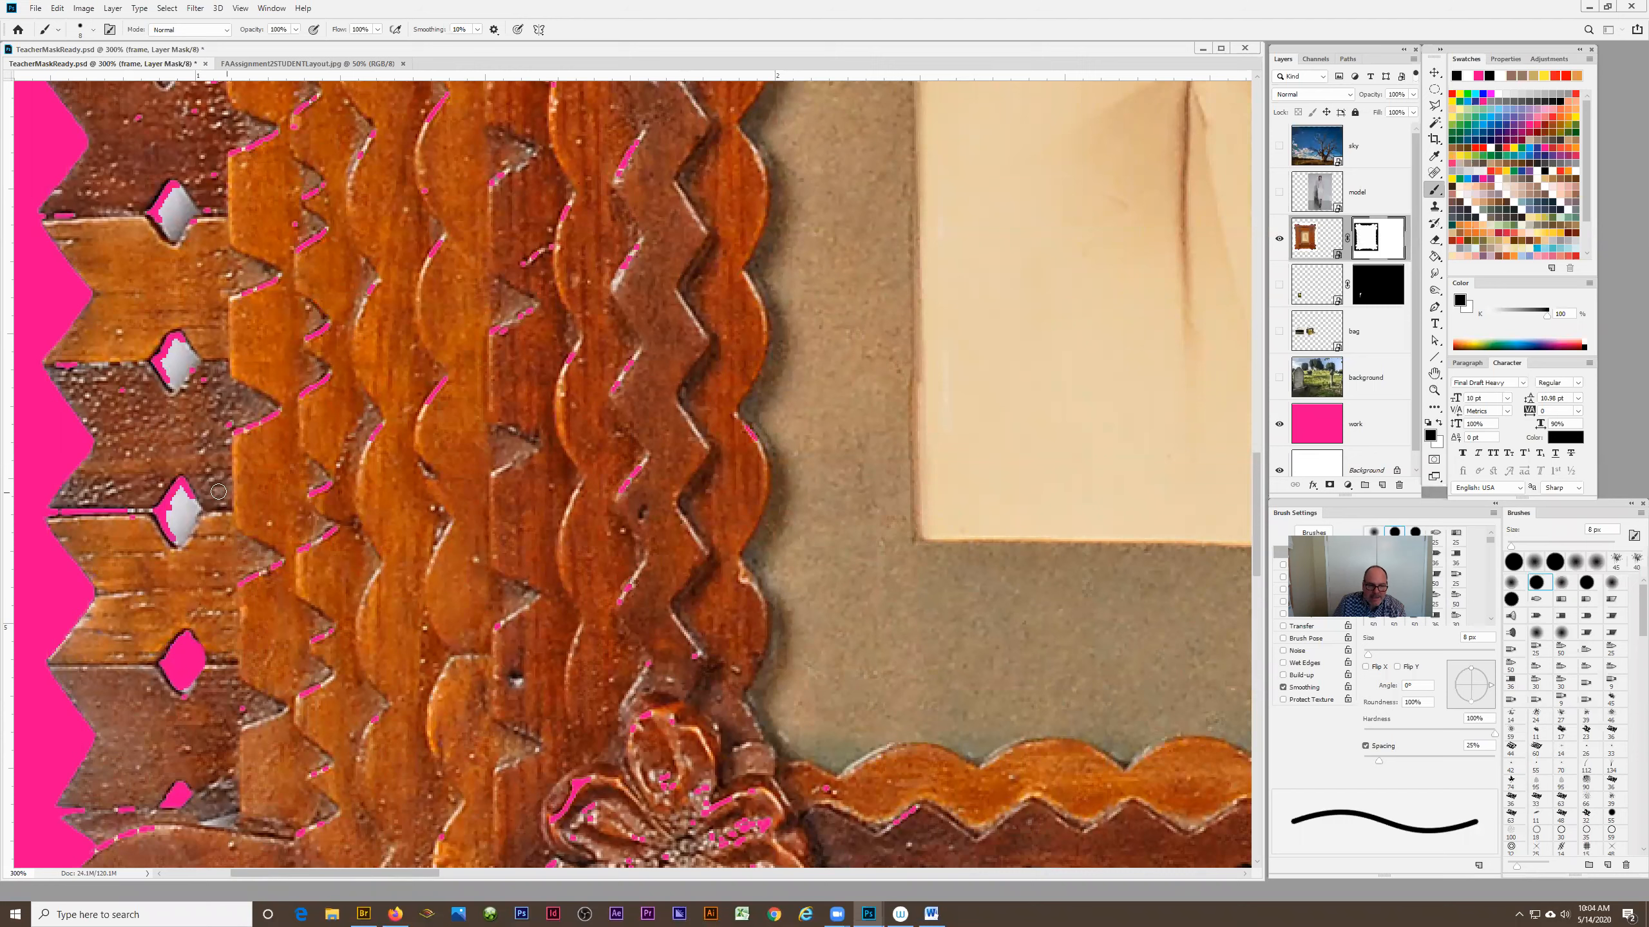
Mask out the next two diamond openings upward with black, restoring the wood under the stray stroke with white.
{"action": "mouse_move", "coordinate": [182, 493]}
{"action": "left_mouse_down"}
{"action": "mouse_move", "coordinate": [173, 509]}
{"action": "mouse_move", "coordinate": [193, 520]}
{"action": "mouse_move", "coordinate": [128, 571]}
{"action": "left_mouse_up"}
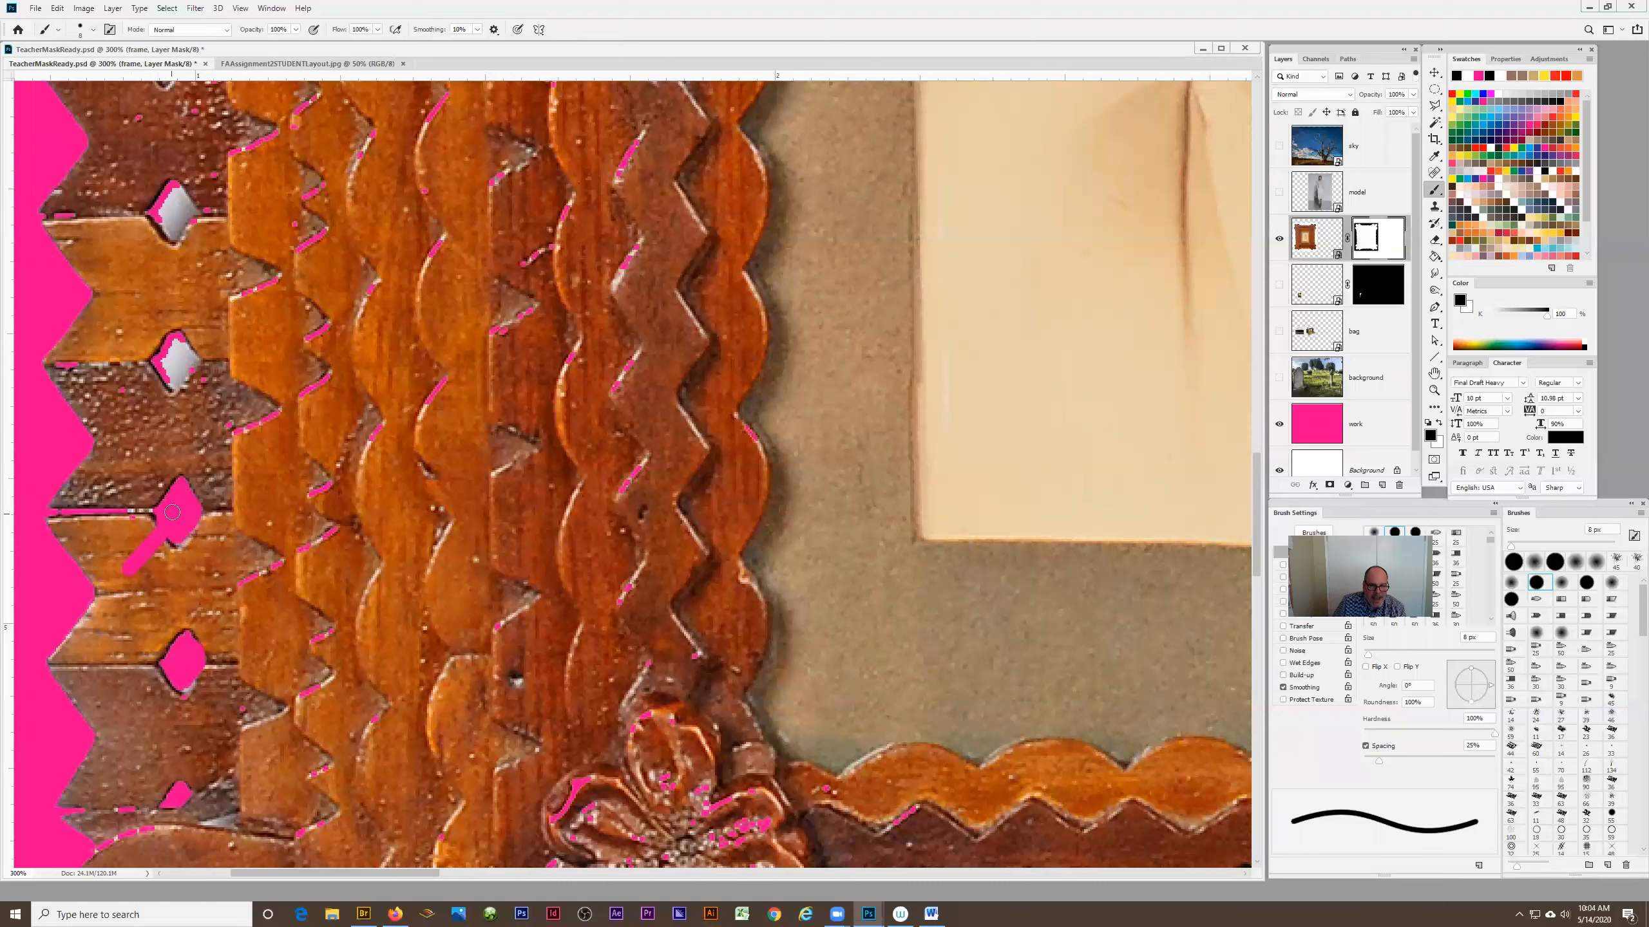
{"action": "left_click", "coordinate": [1438, 424]}
{"action": "mouse_move", "coordinate": [127, 588]}
{"action": "left_mouse_down"}
{"action": "mouse_move", "coordinate": [122, 549]}
{"action": "mouse_move", "coordinate": [149, 576]}
{"action": "mouse_move", "coordinate": [130, 542]}
{"action": "mouse_move", "coordinate": [148, 556]}
{"action": "mouse_move", "coordinate": [146, 532]}
{"action": "mouse_move", "coordinate": [163, 553]}
{"action": "mouse_move", "coordinate": [147, 526]}
{"action": "mouse_move", "coordinate": [164, 555]}
{"action": "left_mouse_up"}
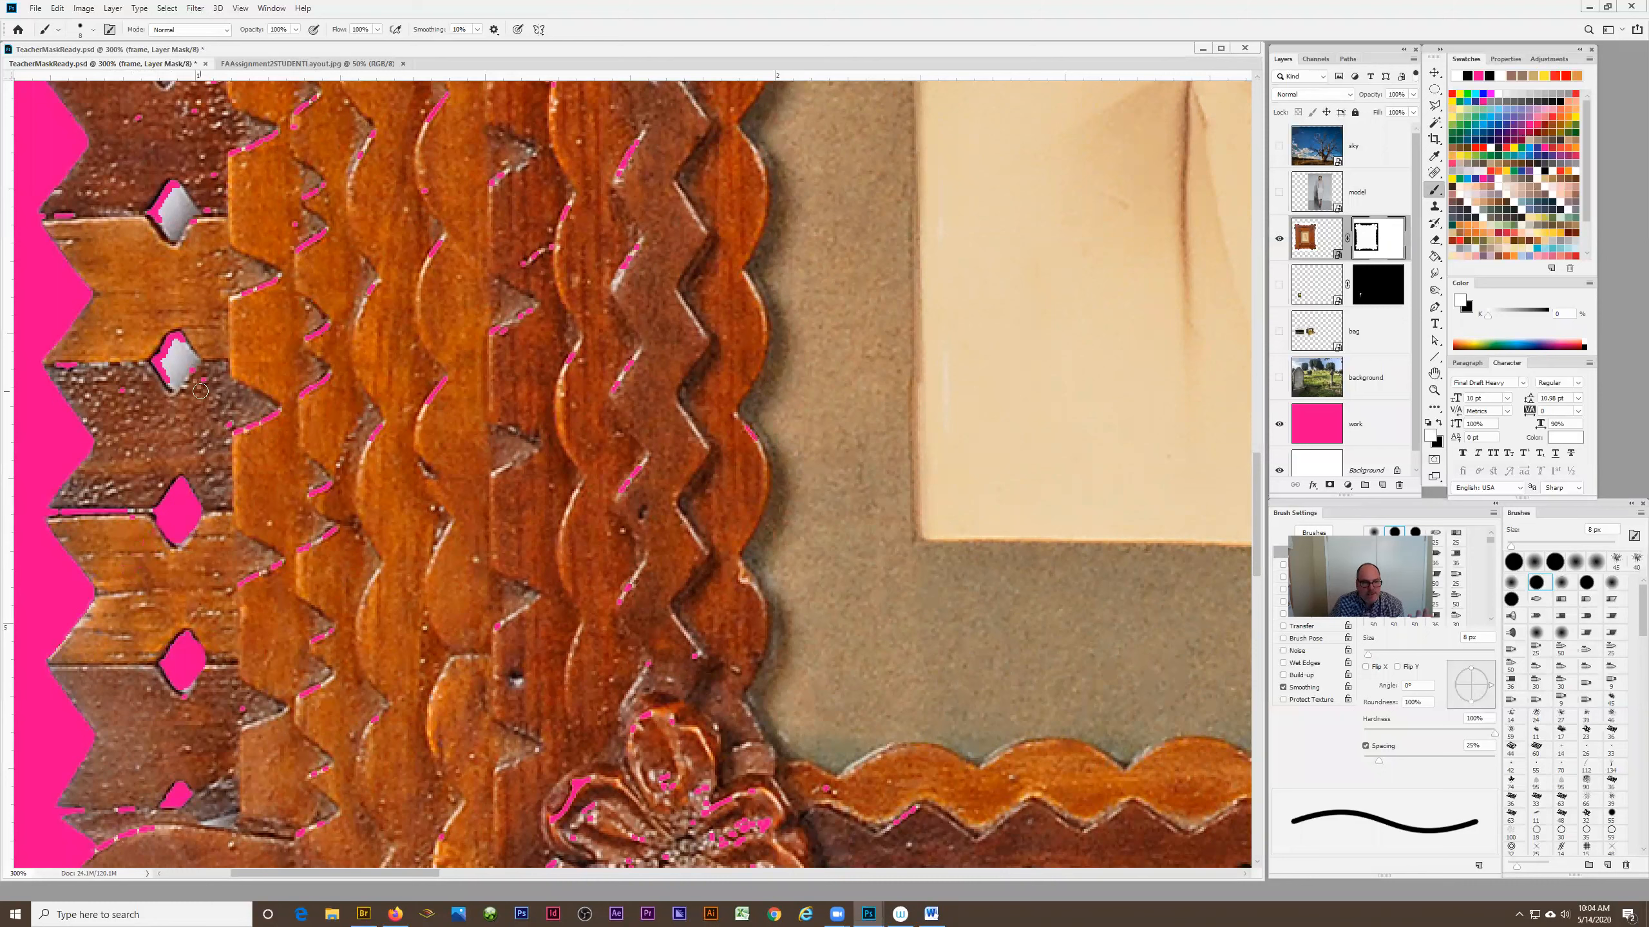
{"action": "left_click", "coordinate": [1438, 423]}
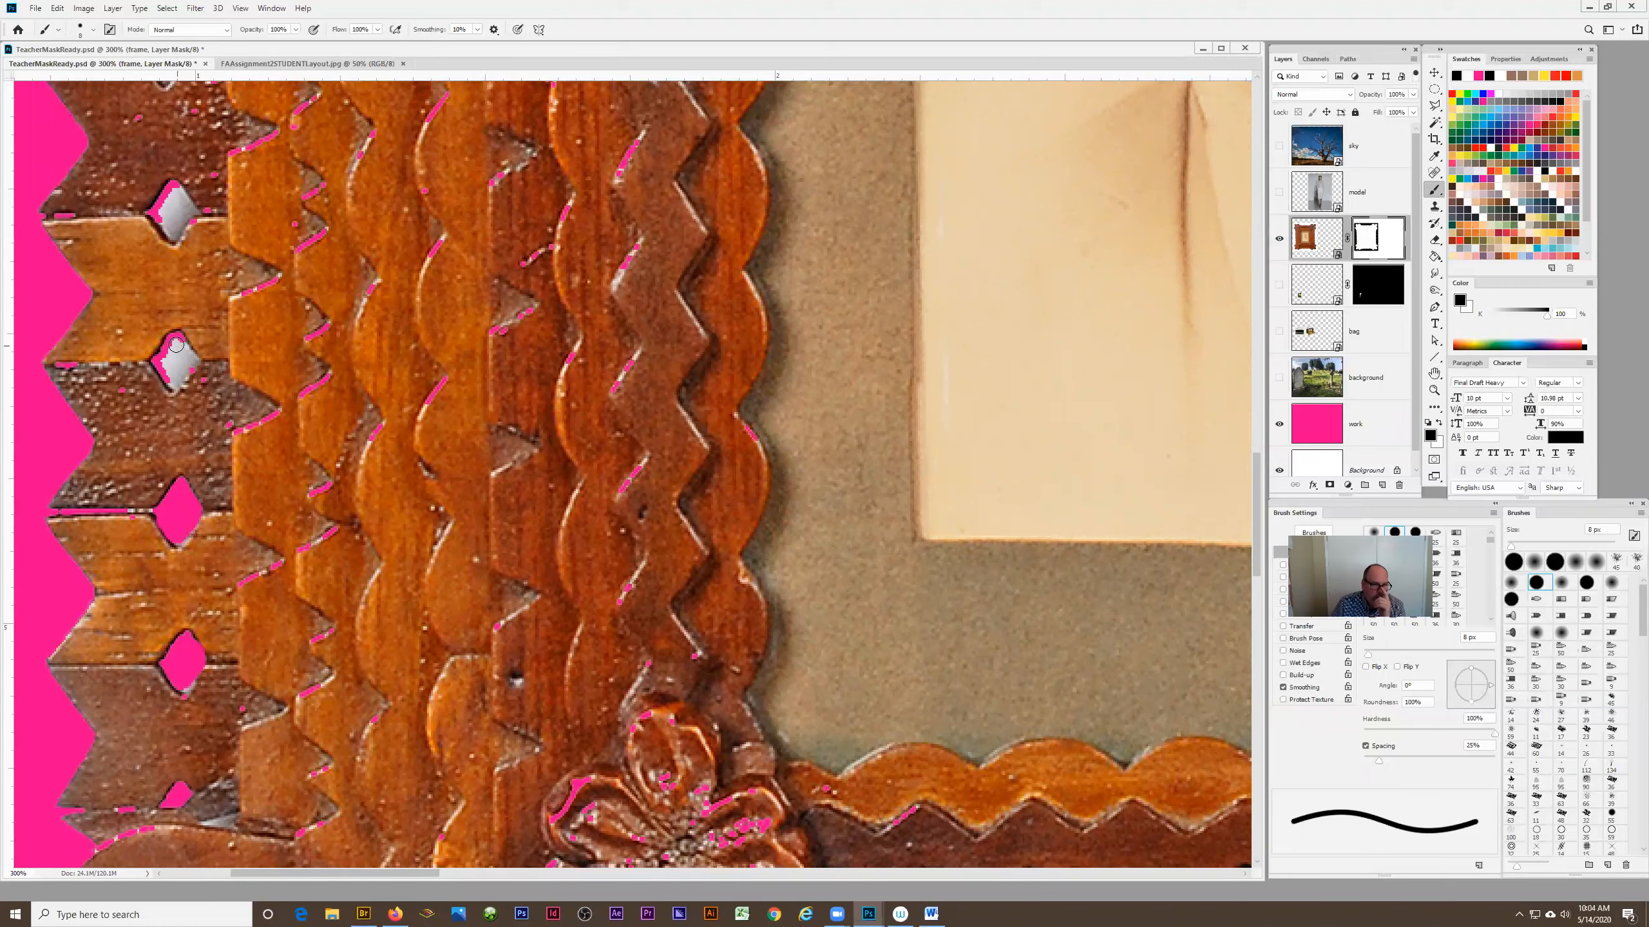
{"action": "mouse_move", "coordinate": [163, 370]}
{"action": "left_mouse_down"}
{"action": "mouse_move", "coordinate": [170, 391]}
{"action": "mouse_move", "coordinate": [180, 347]}
{"action": "mouse_move", "coordinate": [176, 363]}
{"action": "left_mouse_up"}
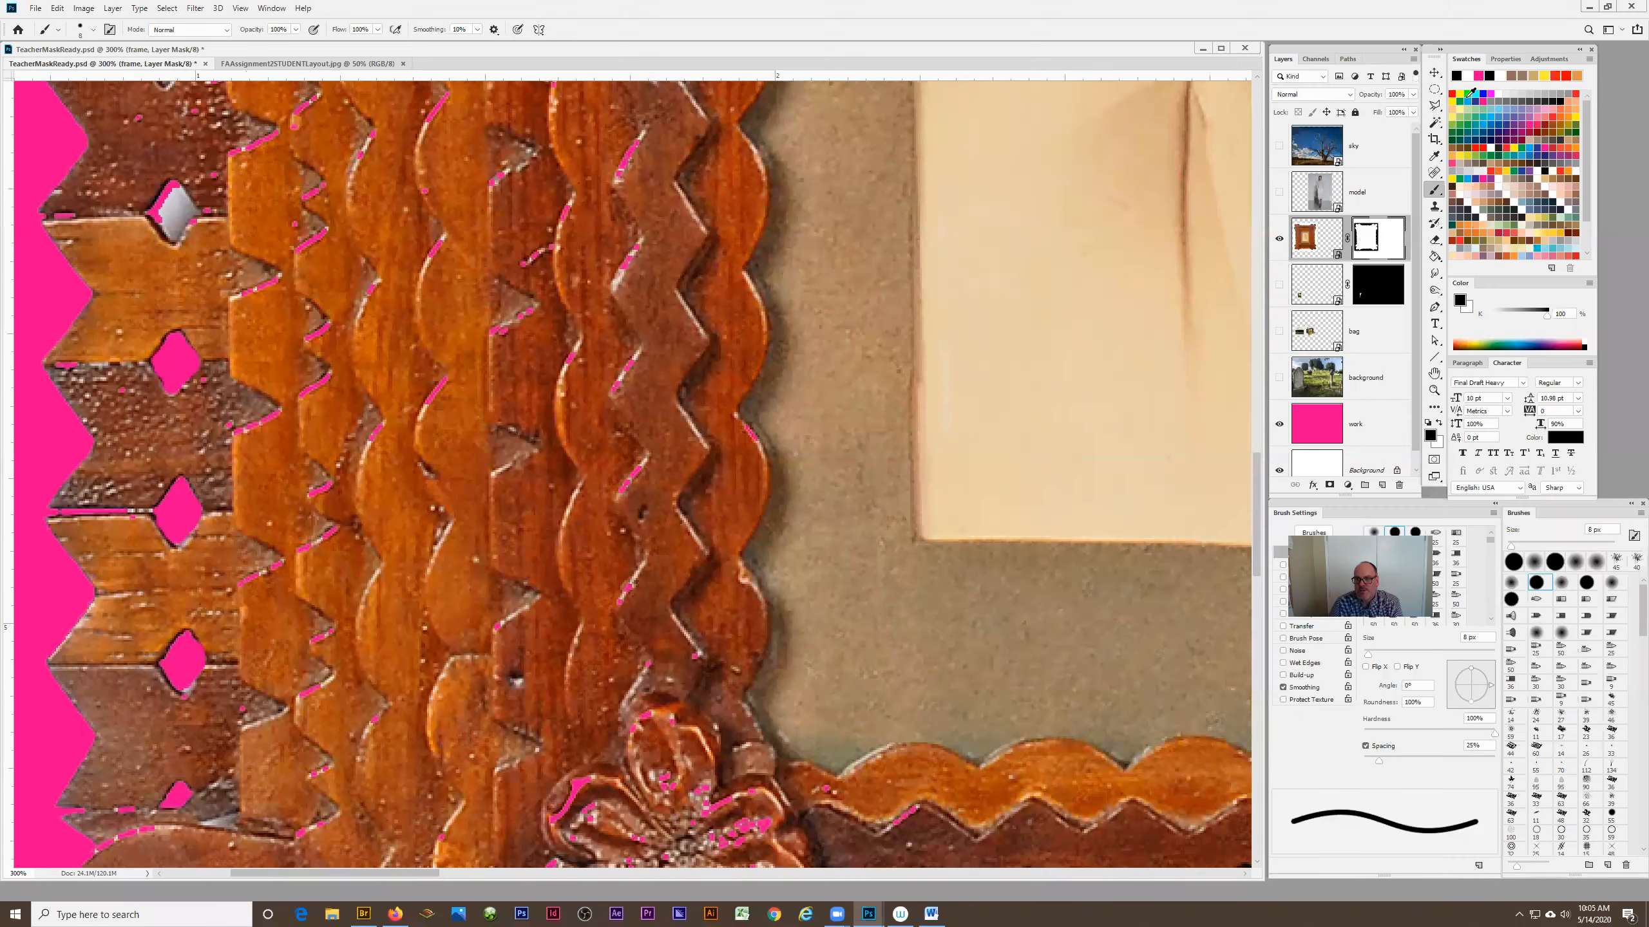
Outline the next diamond opening with the Polygonal Lasso, fill it with black on the mask, and deselect.
{"action": "left_click", "coordinate": [1434, 105]}
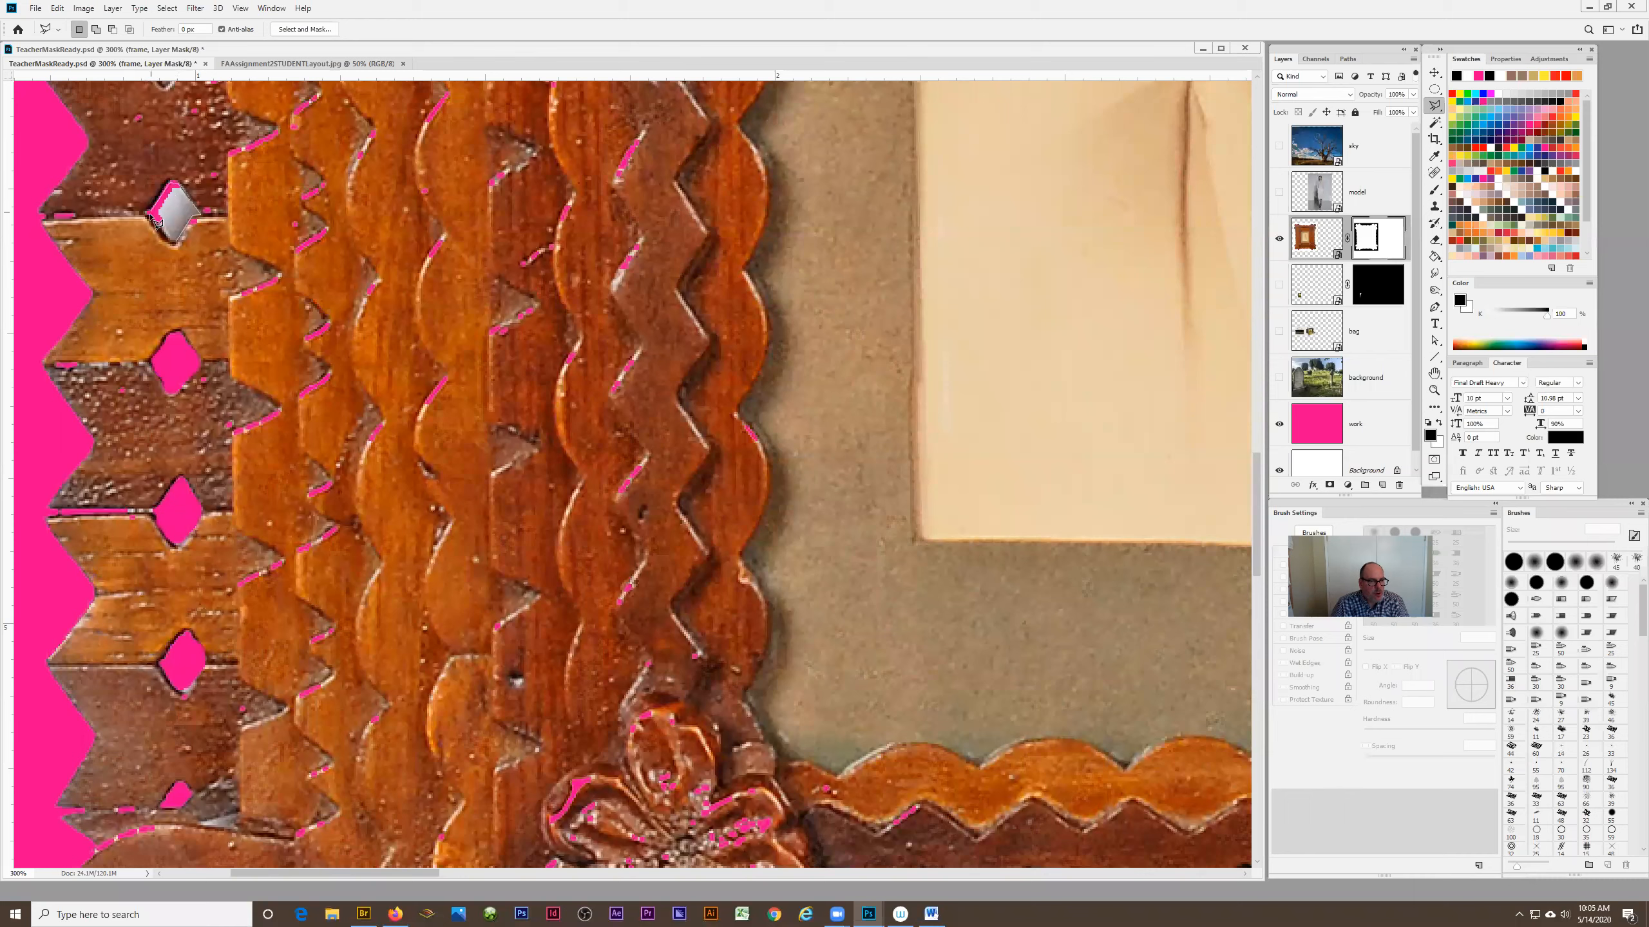
{"action": "left_click", "coordinate": [173, 247]}
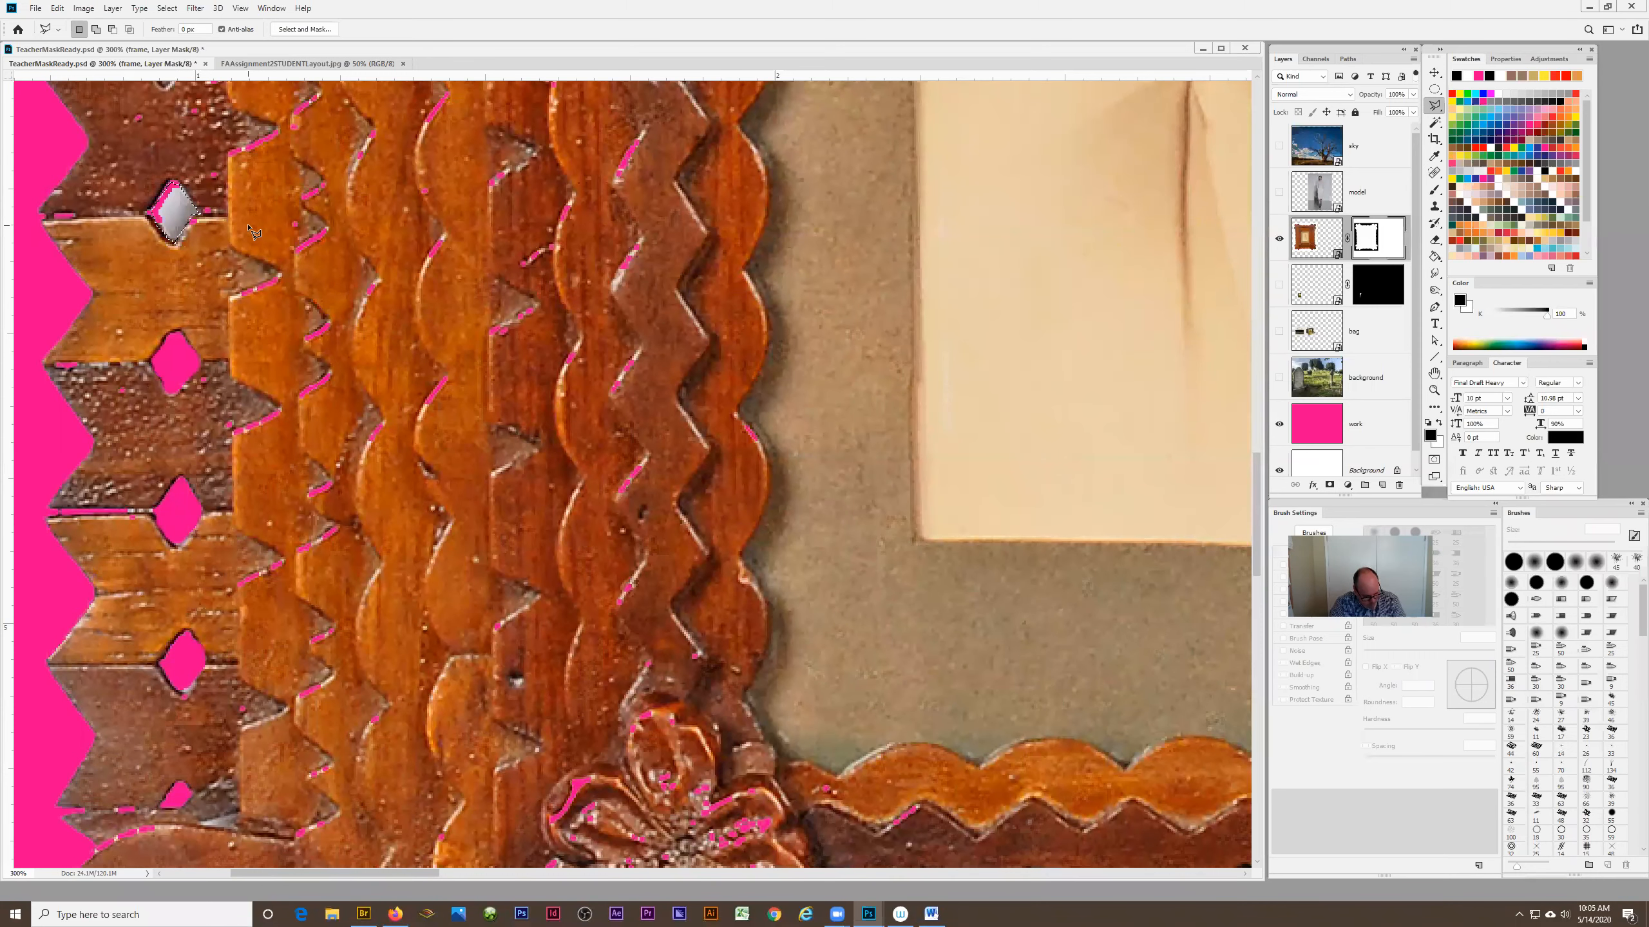
{"action": "key", "text": "alt+BackSpace"}
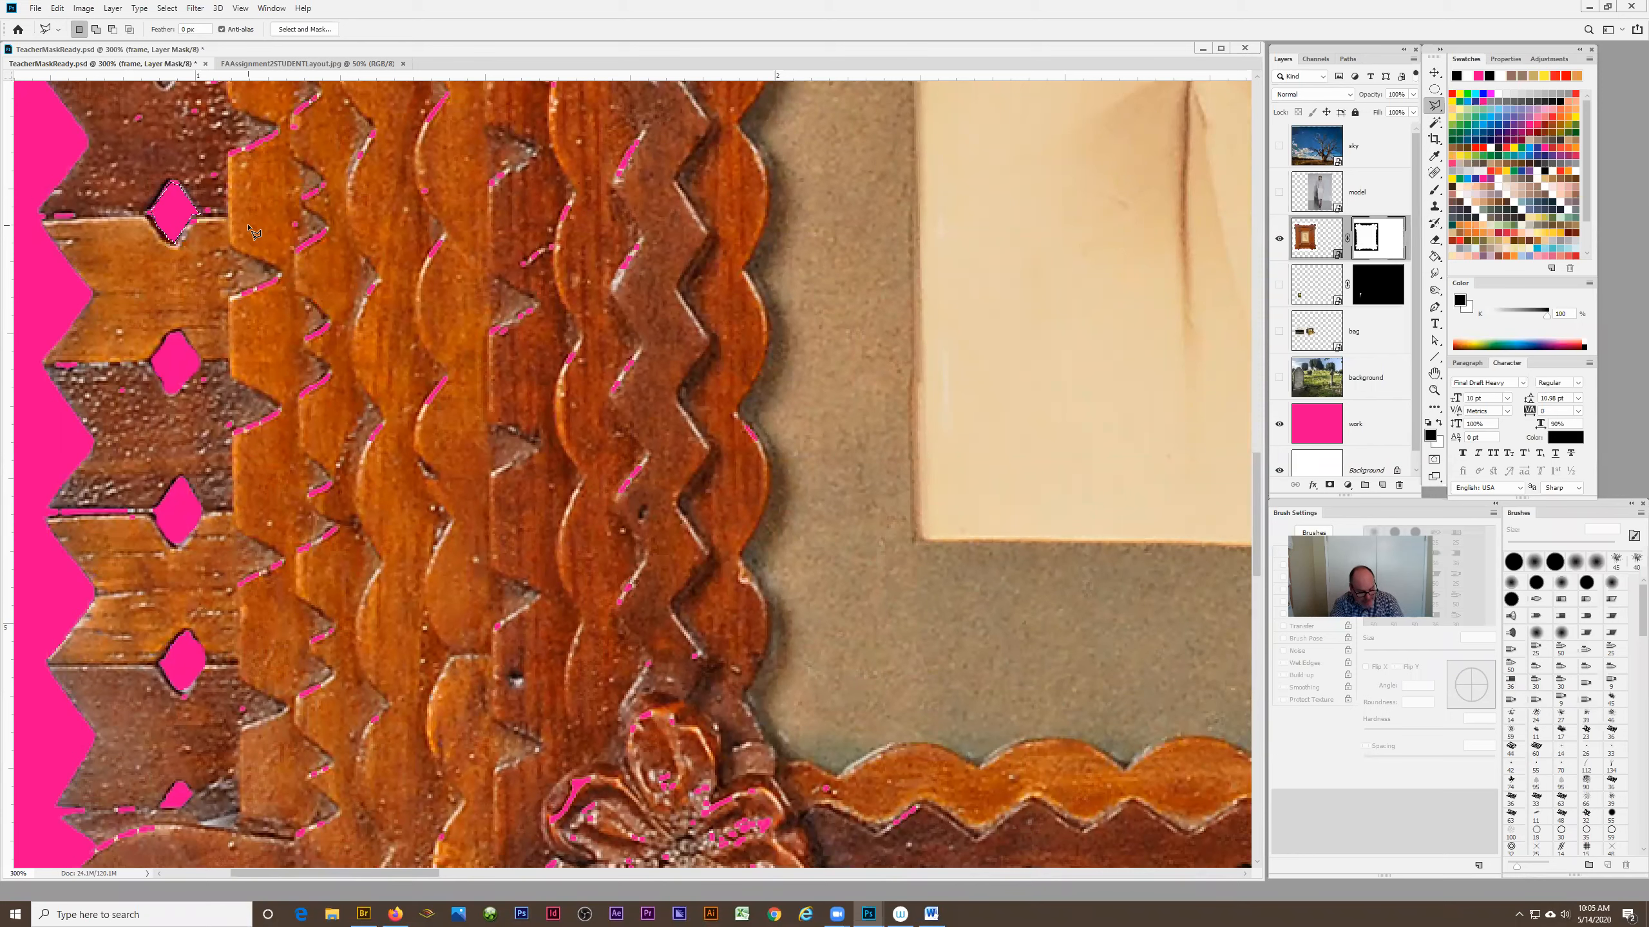
{"action": "key", "text": "ctrl+d"}
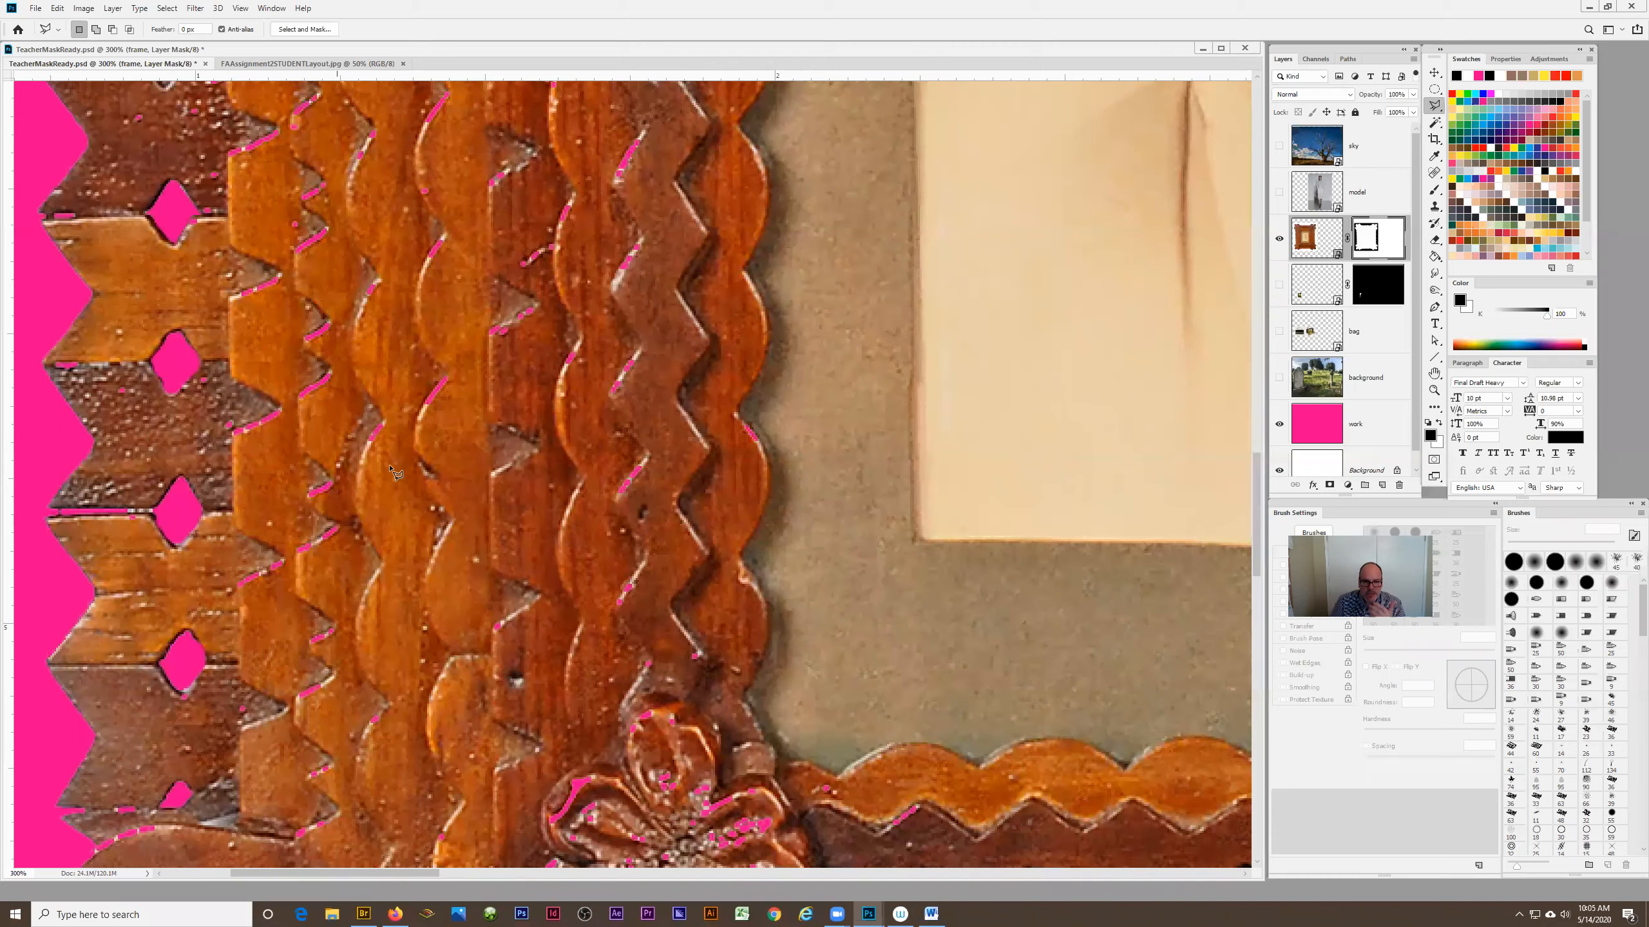
Fill the work layer with green as a trial and replace it with solid yellow for contrast behind the frame.
{"action": "scroll", "coordinate": [400, 497], "scroll_direction": "up", "scroll_amount": 5}
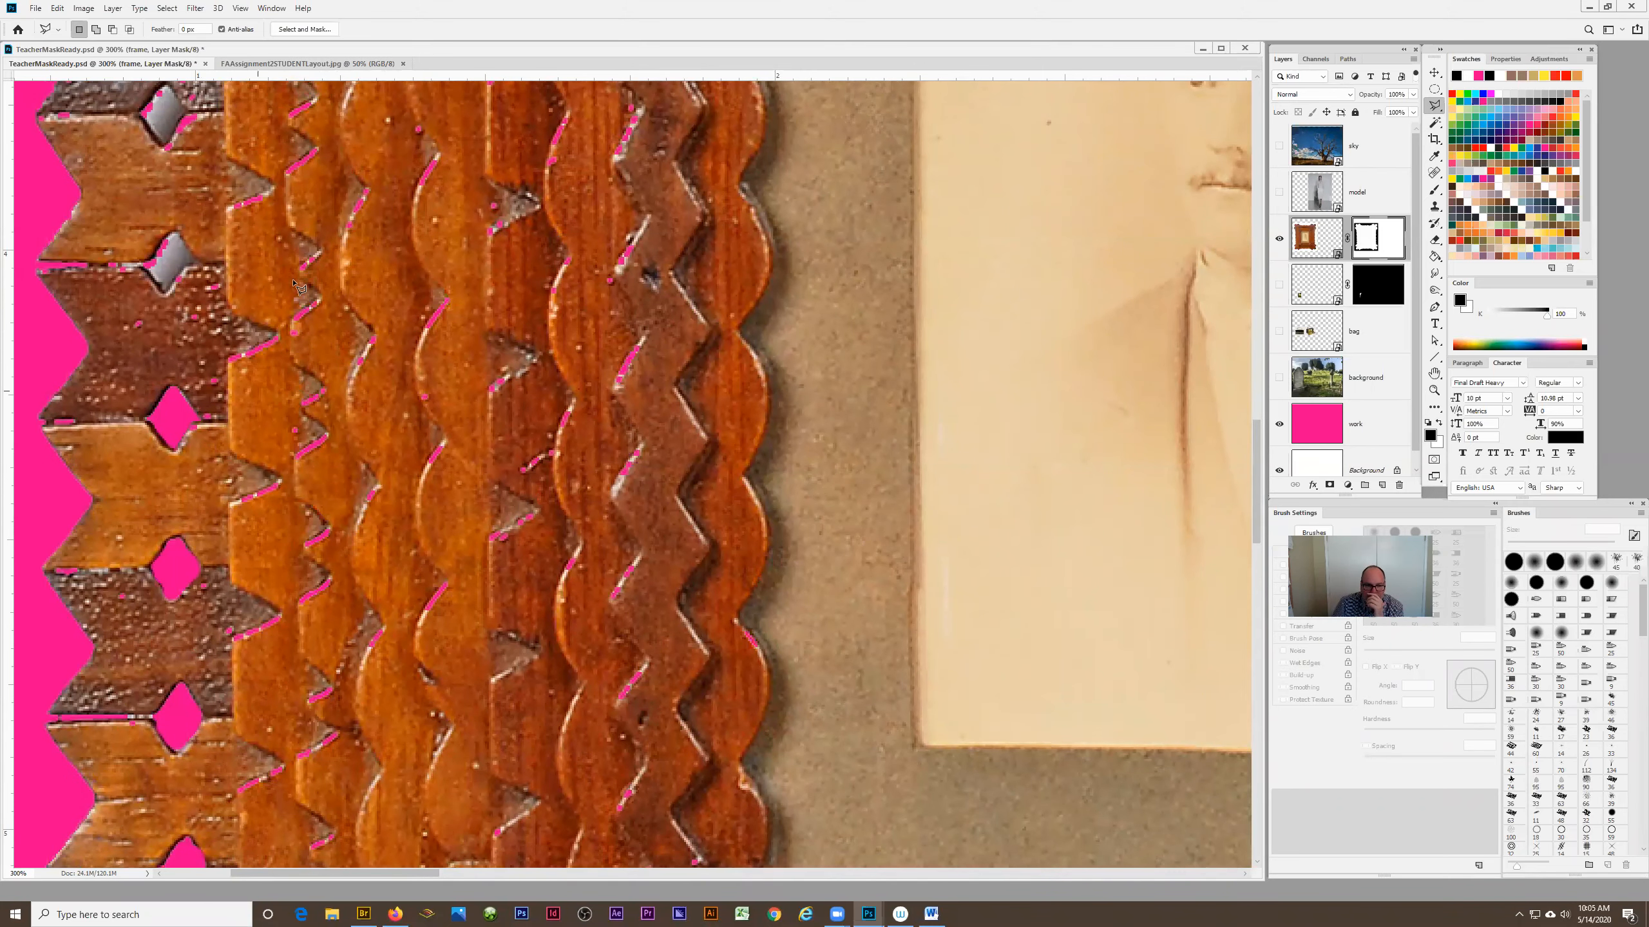
{"action": "key", "text": "z"}
{"action": "left_click", "coordinate": [439, 492], "text": "alt"}
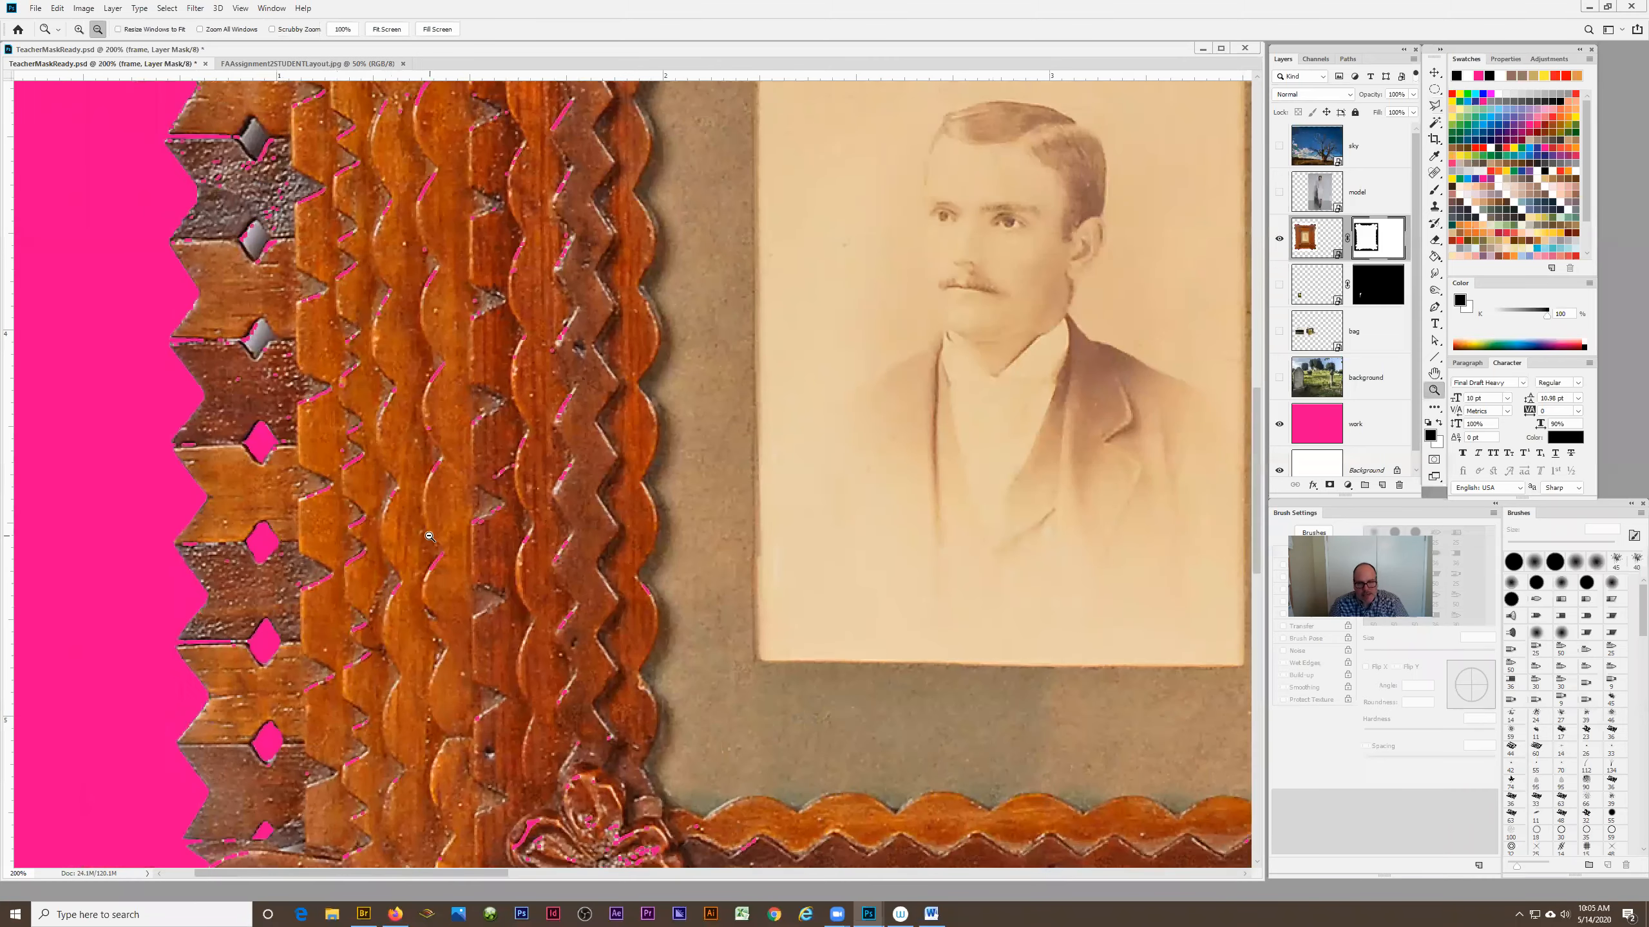
{"action": "left_click", "coordinate": [429, 532], "text": "alt"}
{"action": "key", "text": "ctrl+0"}
{"action": "left_click", "coordinate": [1315, 426]}
{"action": "left_click", "coordinate": [1519, 146]}
{"action": "left_click", "coordinate": [1519, 148]}
{"action": "key", "text": "alt+BackSpace"}
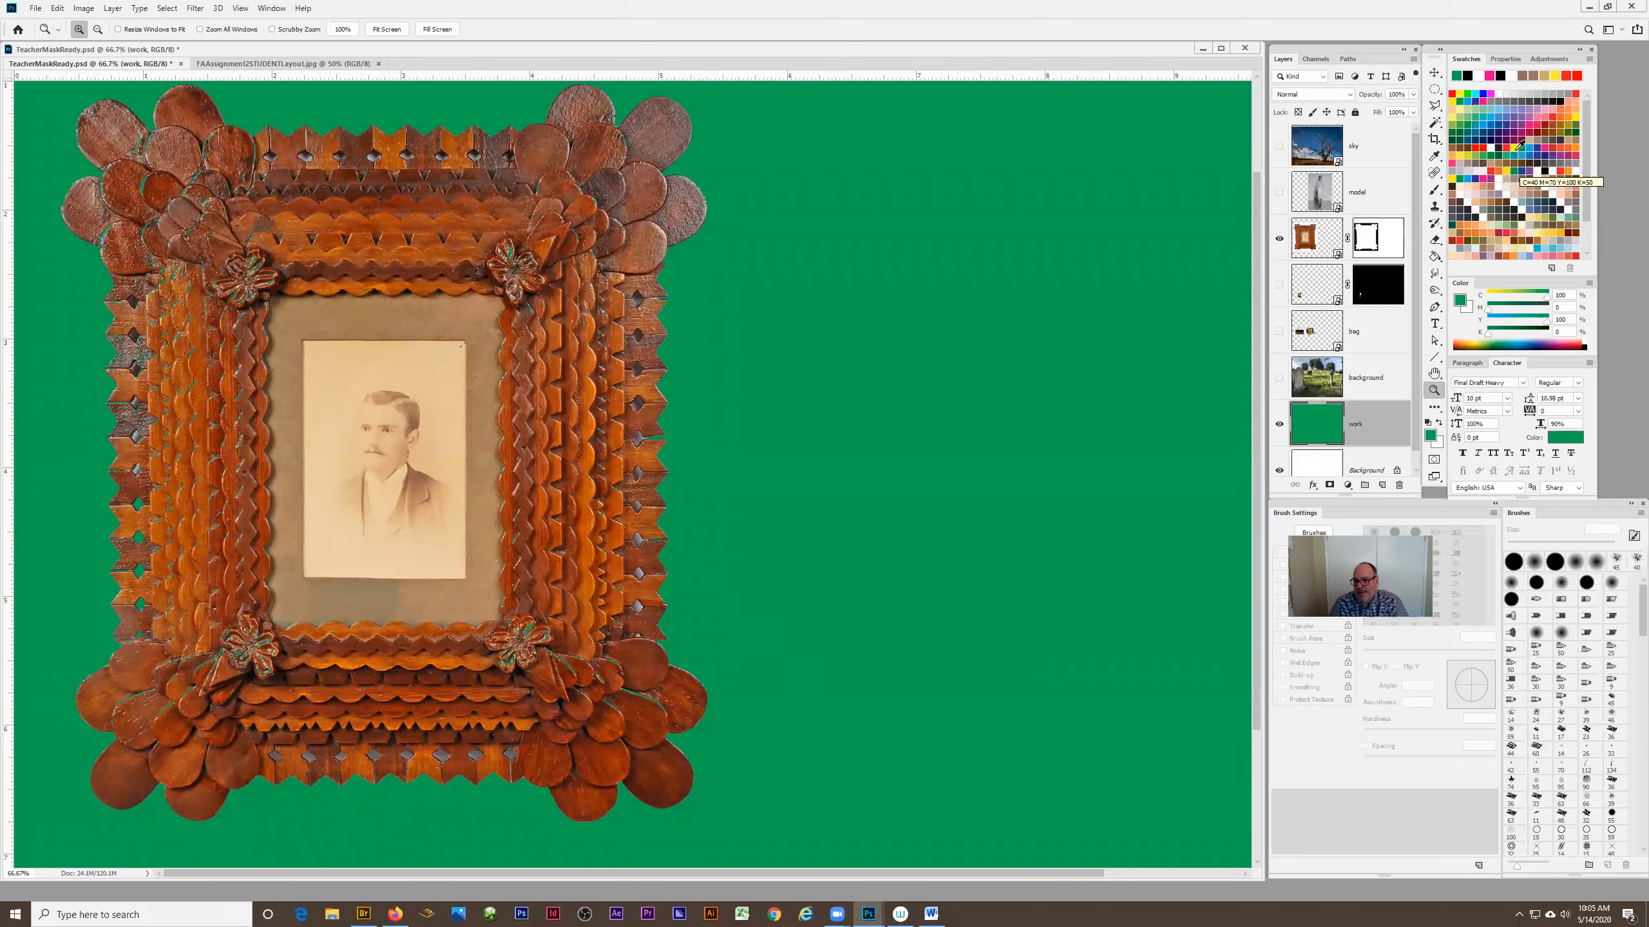
{"action": "left_click", "coordinate": [1518, 145]}
{"action": "key", "text": "alt+BackSpace"}
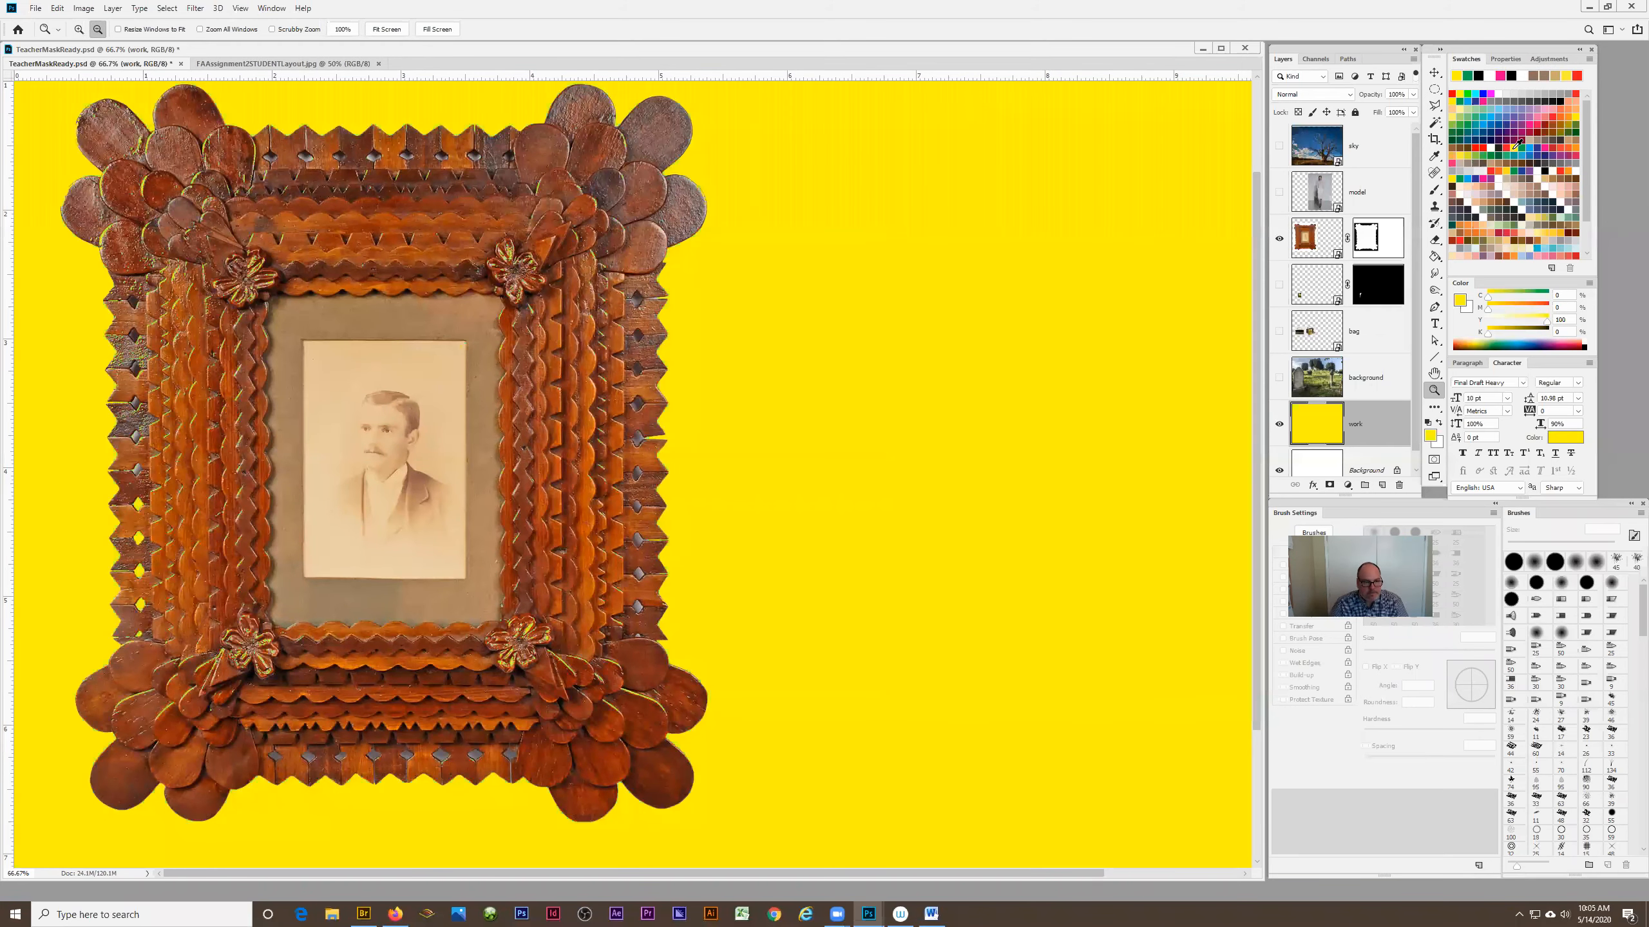
Target the frame layer's mask and make white the painting color for repairing the holes in the wood.
{"action": "left_click", "coordinate": [133, 478]}
{"action": "left_click", "coordinate": [156, 451]}
{"action": "left_click", "coordinate": [156, 450]}
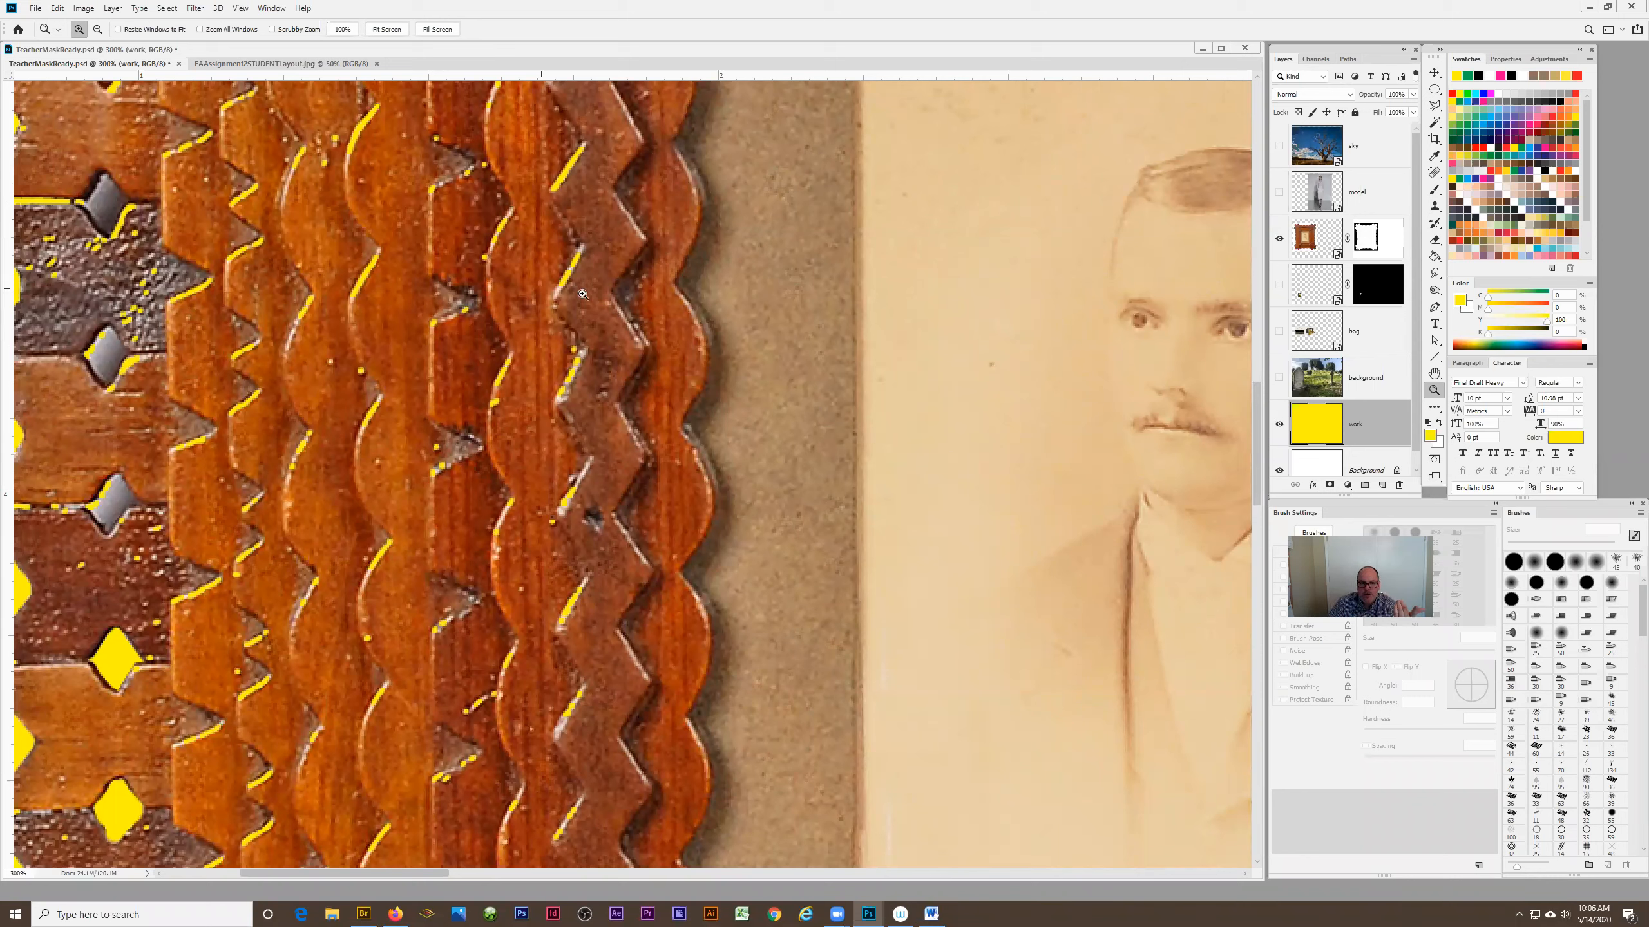
{"action": "left_click", "coordinate": [1372, 238]}
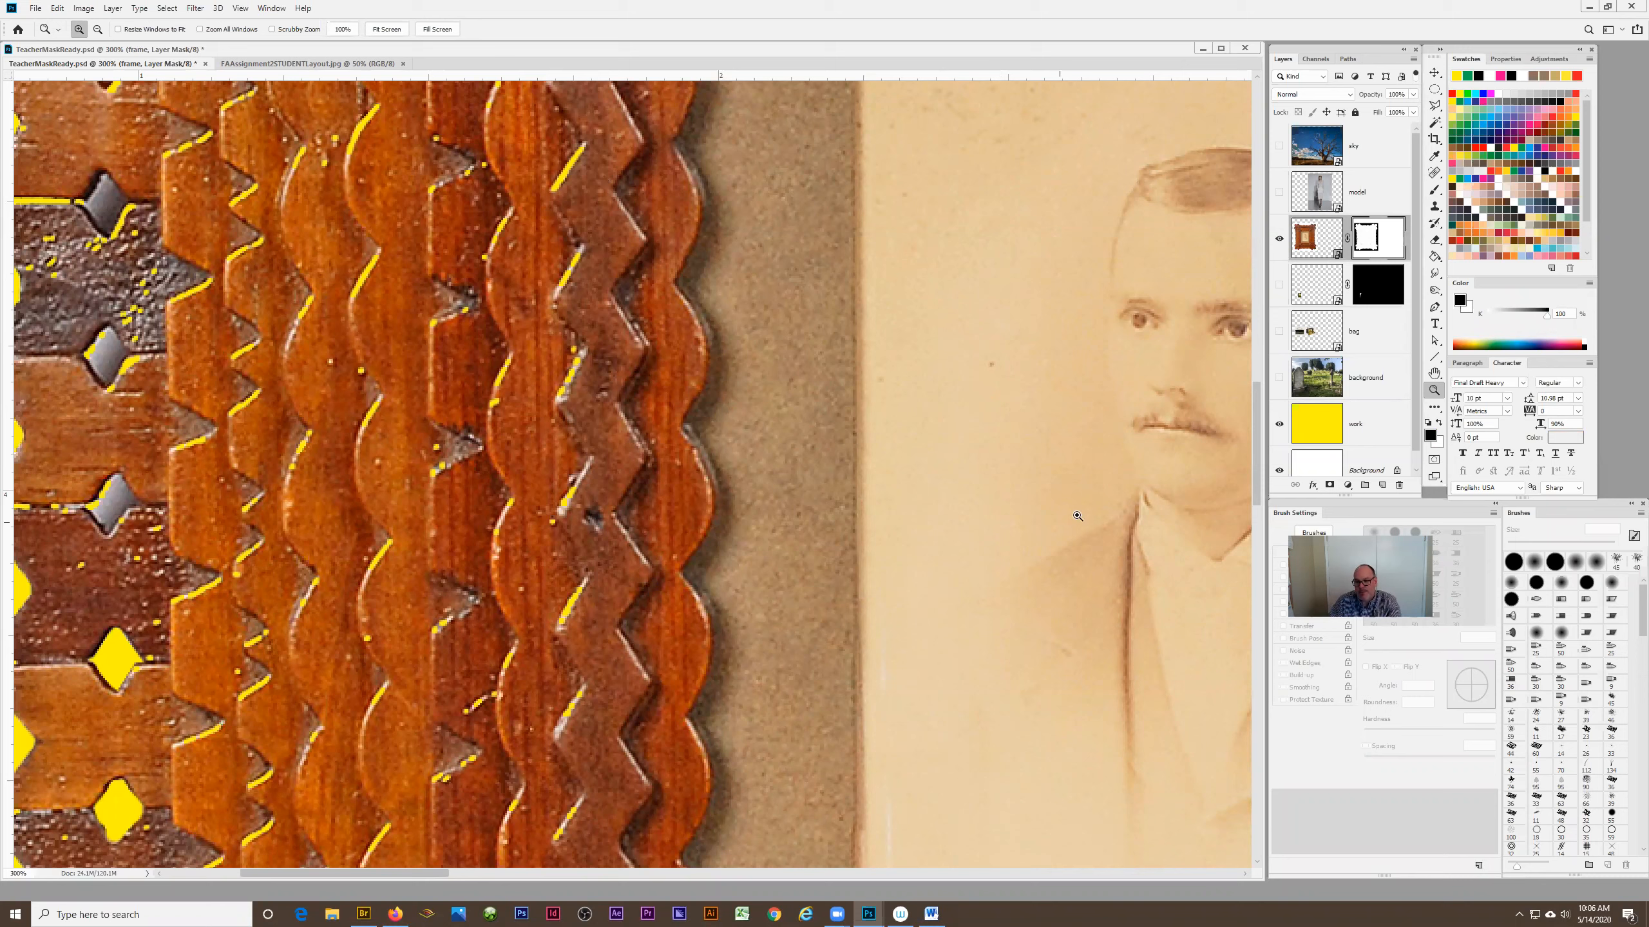
{"action": "left_click", "coordinate": [1438, 423]}
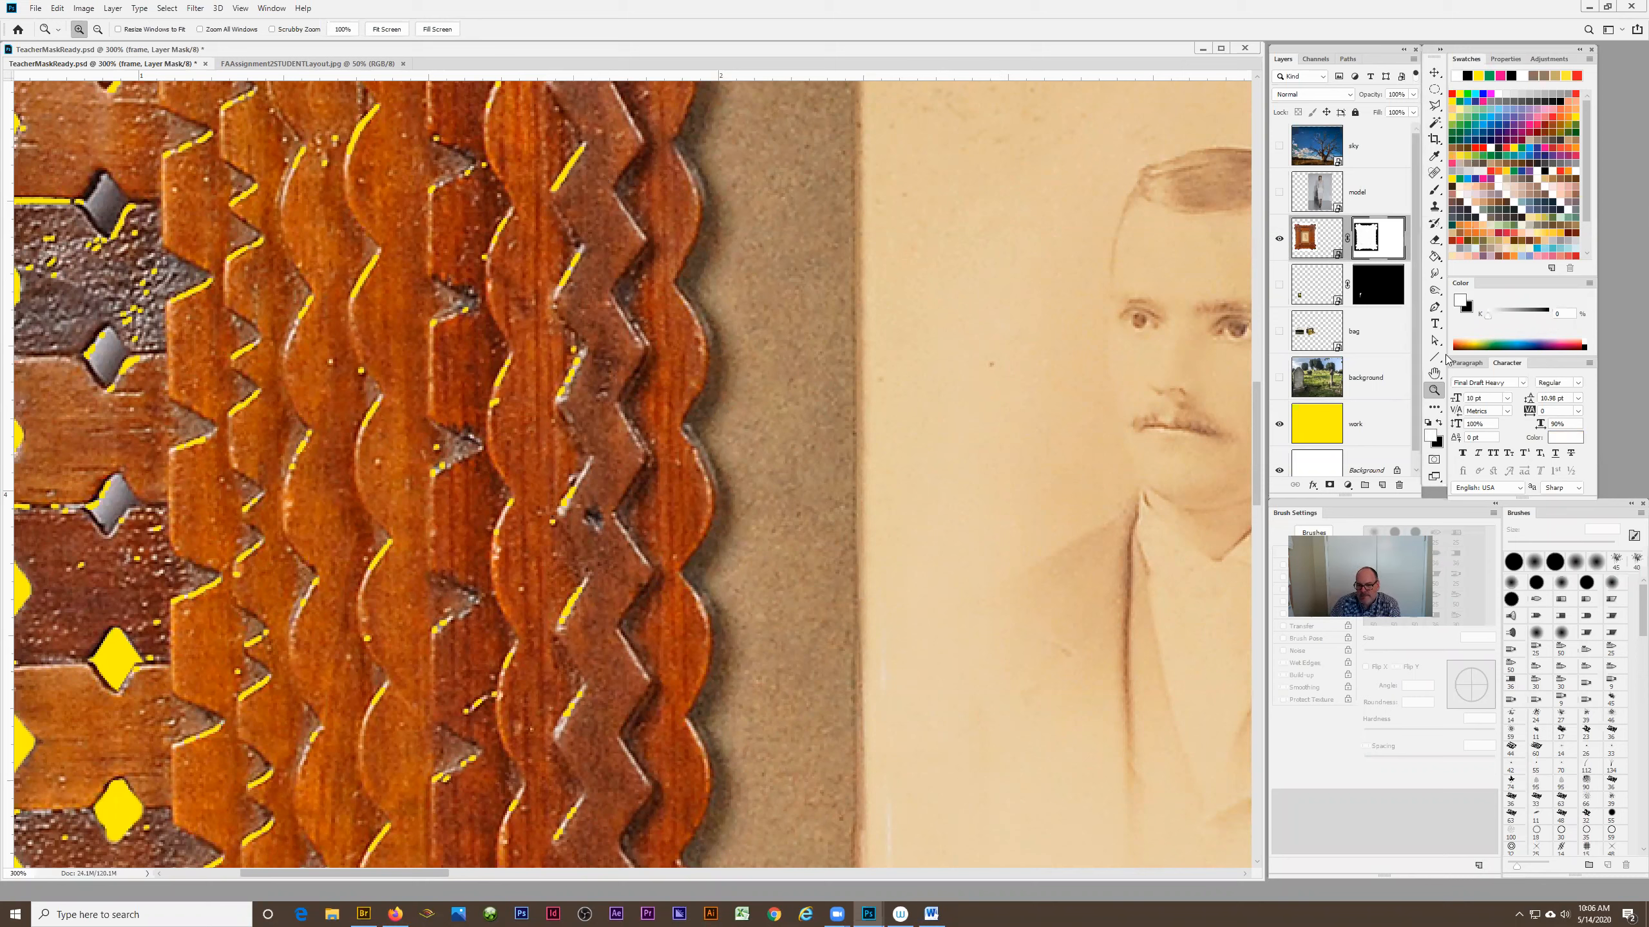
Enlarge the hard brush to 175 px and paint white over the frame's left inner mouldings to restore the wood.
{"action": "left_click", "coordinate": [1434, 189]}
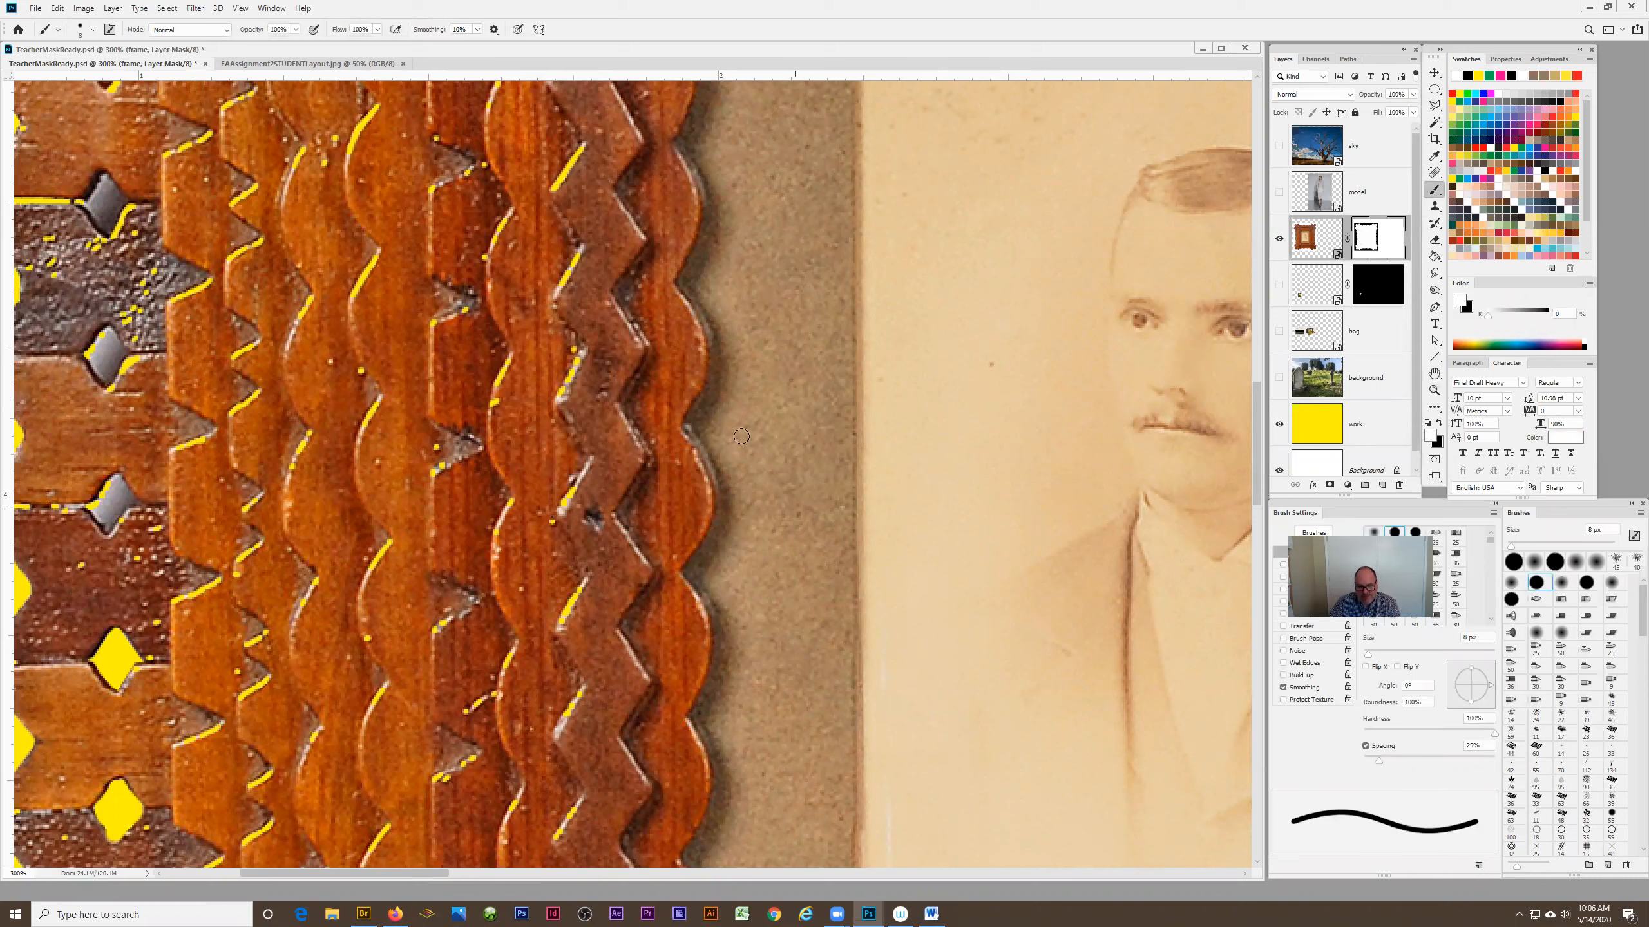
{"action": "key", "text": "bracketright"}
{"action": "key", "text": "bracketright"}
{"action": "key", "text": "bracketright"}
{"action": "key", "text": "bracketright"}
{"action": "key", "text": "bracketright"}
{"action": "key", "text": "bracketright"}
{"action": "key", "text": "bracketright"}
{"action": "key", "text": "bracketright"}
{"action": "key", "text": "bracketright"}
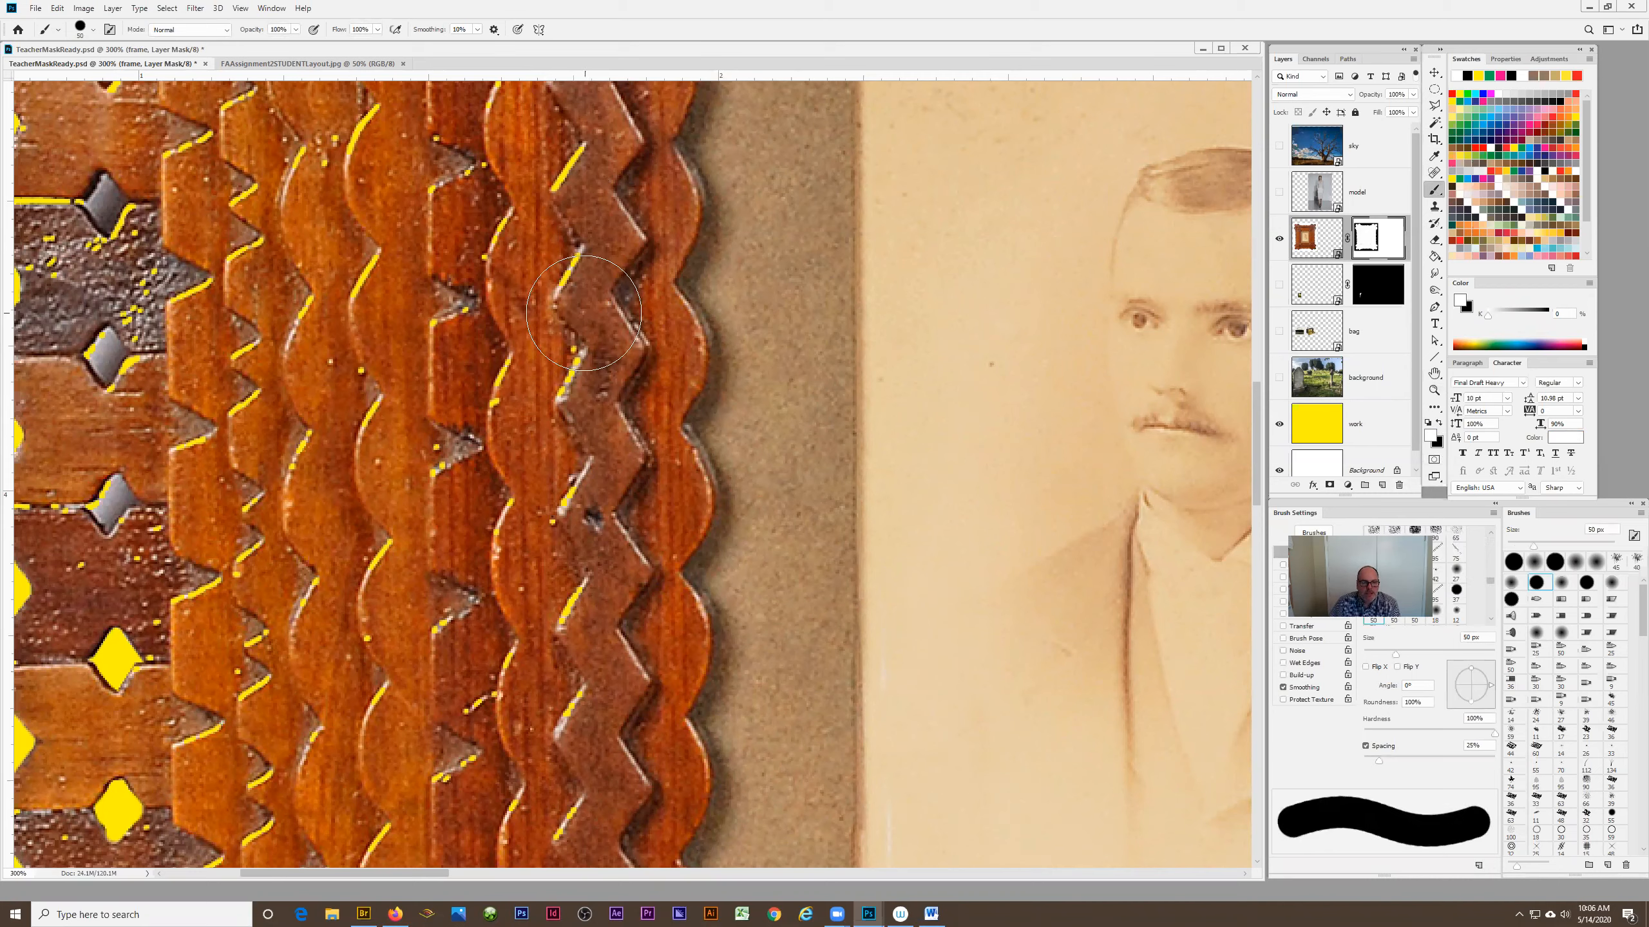
{"action": "key", "text": "bracketright"}
{"action": "key", "text": "bracketright"}
{"action": "key", "text": "bracketright"}
{"action": "key", "text": "bracketright"}
{"action": "key", "text": "bracketright"}
{"action": "mouse_move", "coordinate": [527, 277]}
{"action": "left_mouse_down"}
{"action": "mouse_move", "coordinate": [477, 693]}
{"action": "mouse_move", "coordinate": [347, 407]}
{"action": "mouse_move", "coordinate": [346, 302]}
{"action": "mouse_move", "coordinate": [379, 254]}
{"action": "mouse_move", "coordinate": [397, 287]}
{"action": "left_mouse_up"}
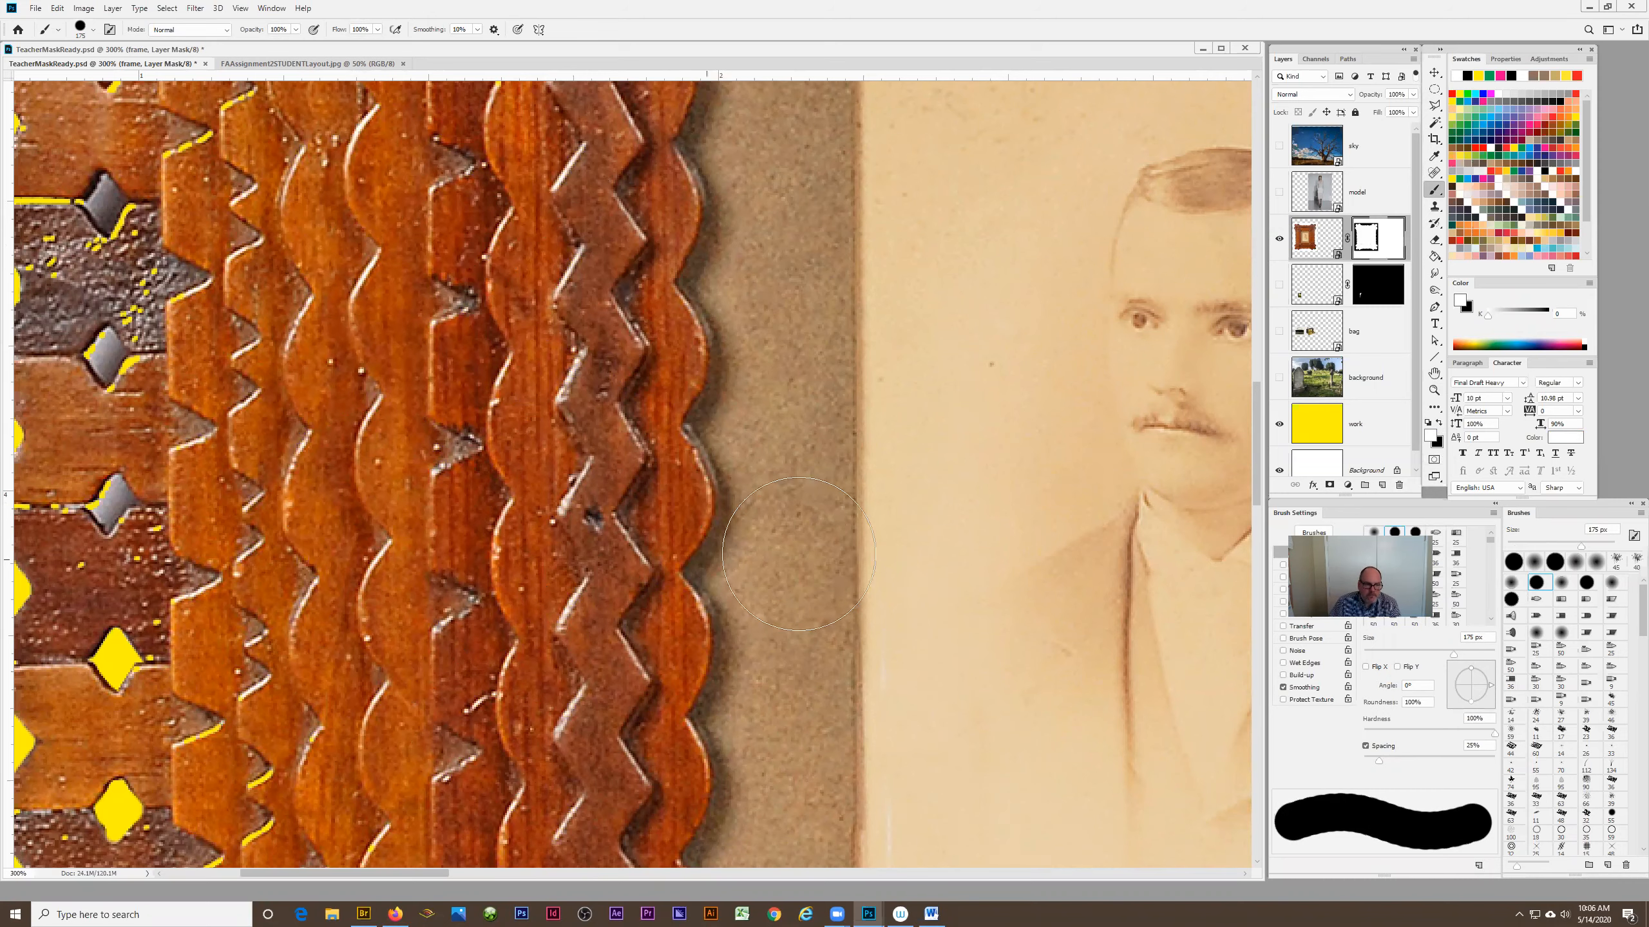
Paint white with the 175 px brush over the specks in the inner mouldings higher up the frame's left side.
{"action": "scroll", "coordinate": [770, 582], "scroll_direction": "up", "scroll_amount": 3}
{"action": "scroll", "coordinate": [770, 581], "scroll_direction": "up", "scroll_amount": 10}
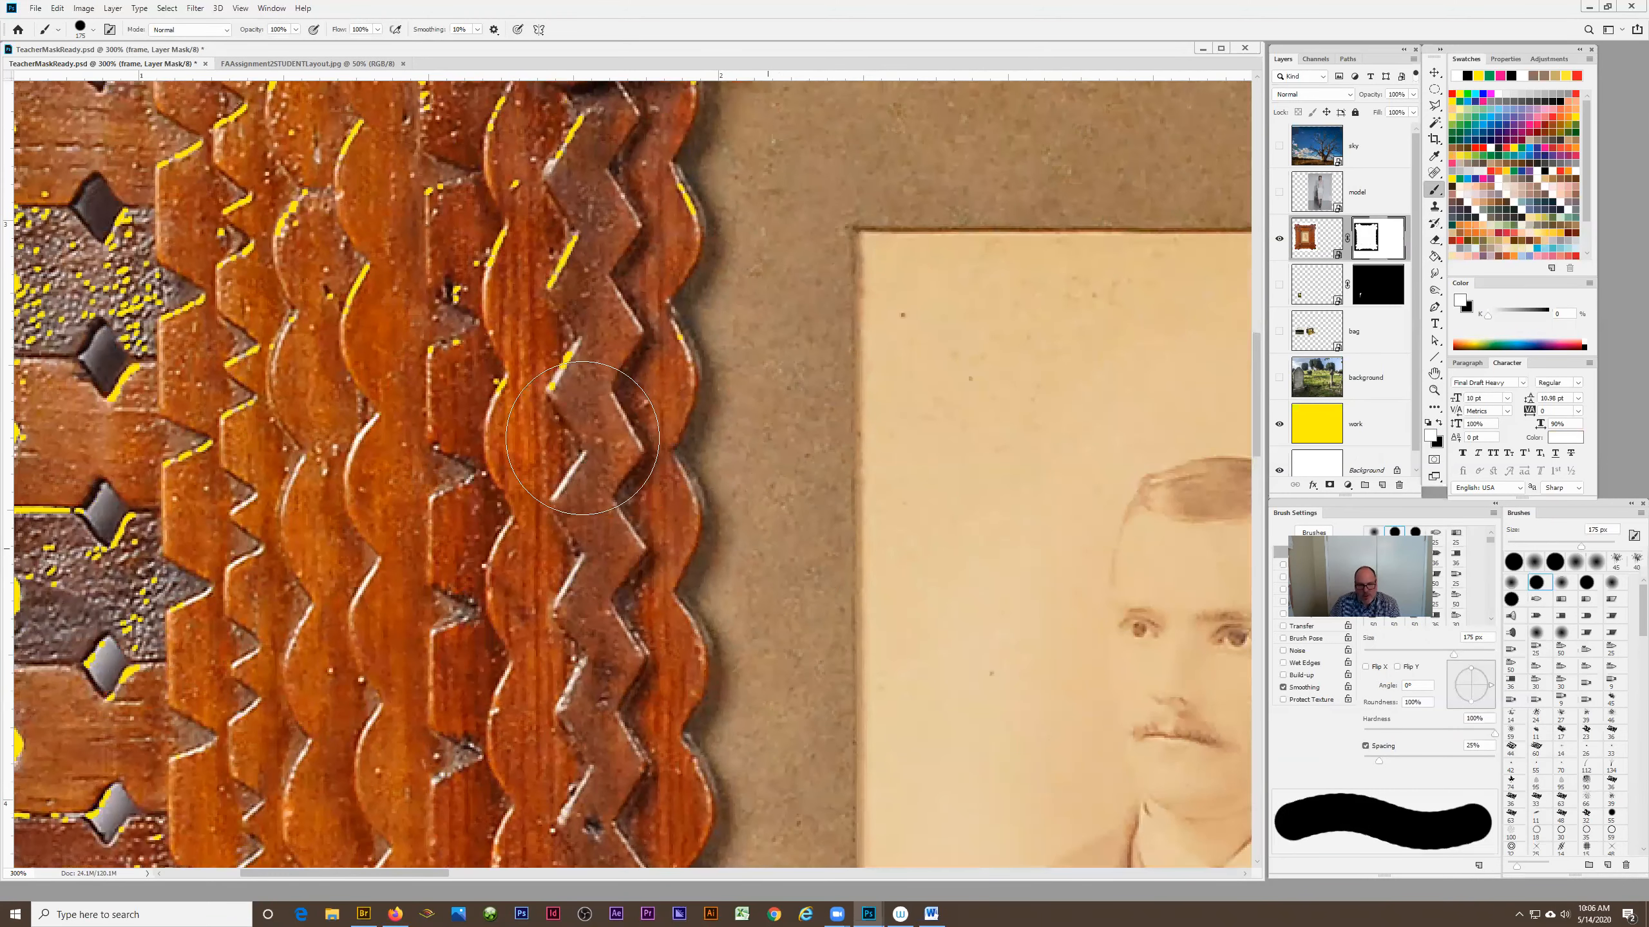
{"action": "mouse_move", "coordinate": [601, 276]}
{"action": "left_mouse_down"}
{"action": "mouse_move", "coordinate": [522, 308]}
{"action": "mouse_move", "coordinate": [412, 300]}
{"action": "mouse_move", "coordinate": [337, 444]}
{"action": "left_mouse_up"}
Reduce the hard brush to 40 px and paint white over the specks in the frame's left outer edge and adjoining mouldings.
{"action": "key", "text": "bracketleft"}
{"action": "key", "text": "bracketleft"}
{"action": "key", "text": "bracketleft"}
{"action": "key", "text": "bracketleft"}
{"action": "key", "text": "bracketleft"}
{"action": "left_click_drag", "start_coordinate": [413, 873], "coordinate": [341, 873]}
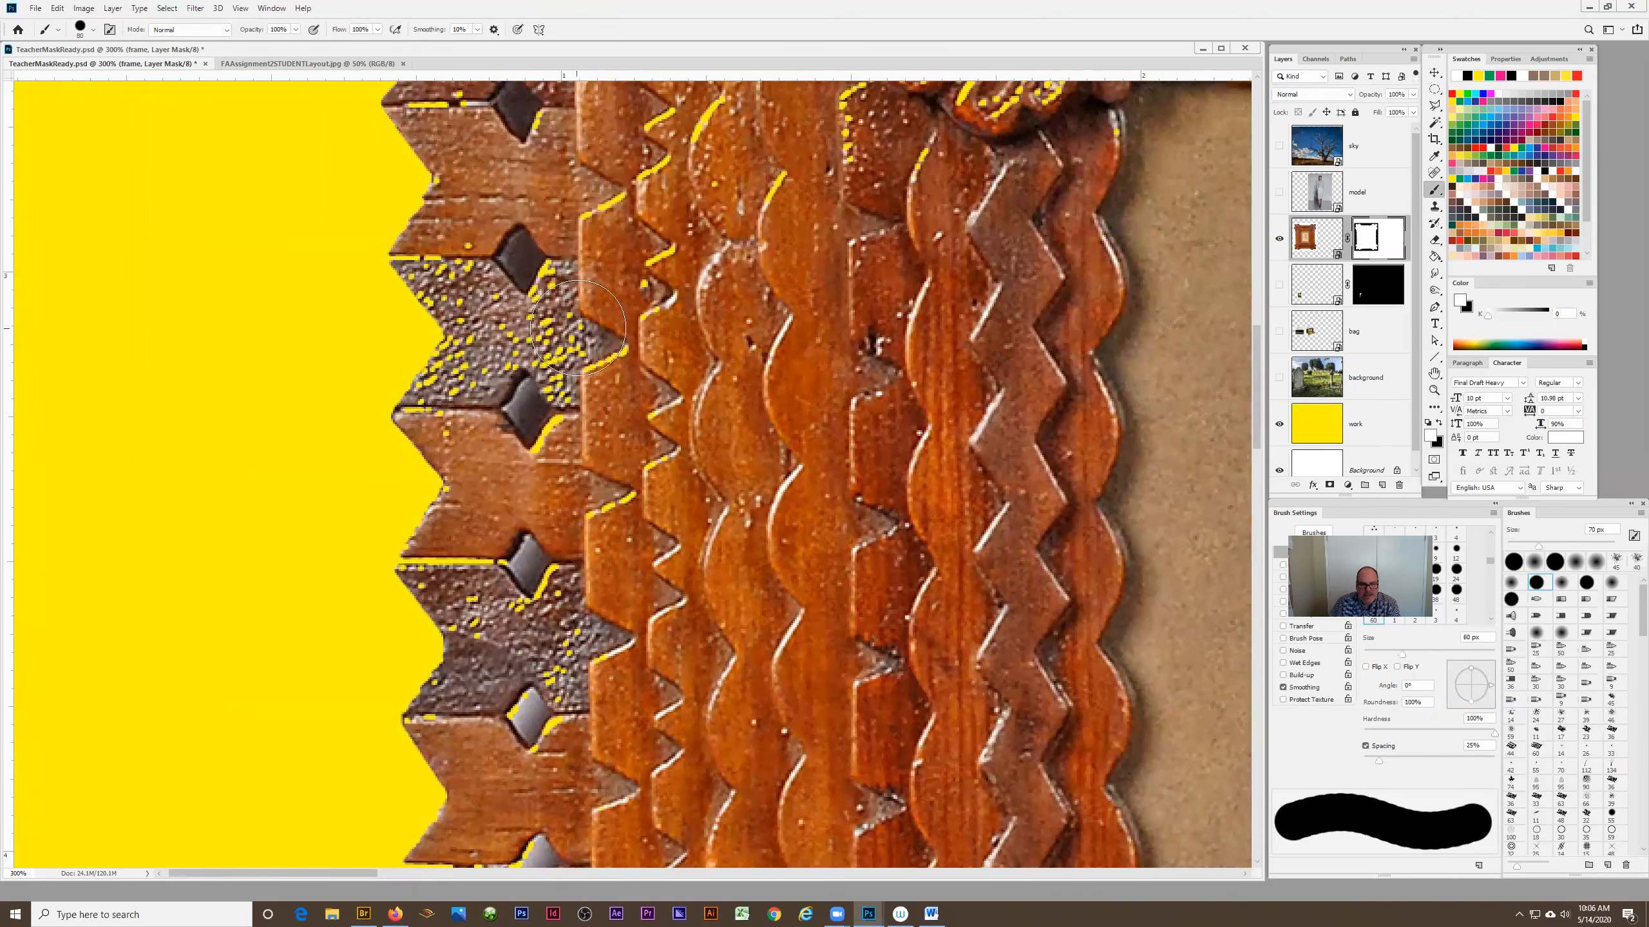
{"action": "key", "text": "bracketleft"}
{"action": "key", "text": "bracketleft"}
{"action": "key", "text": "bracketleft"}
{"action": "key", "text": "bracketleft"}
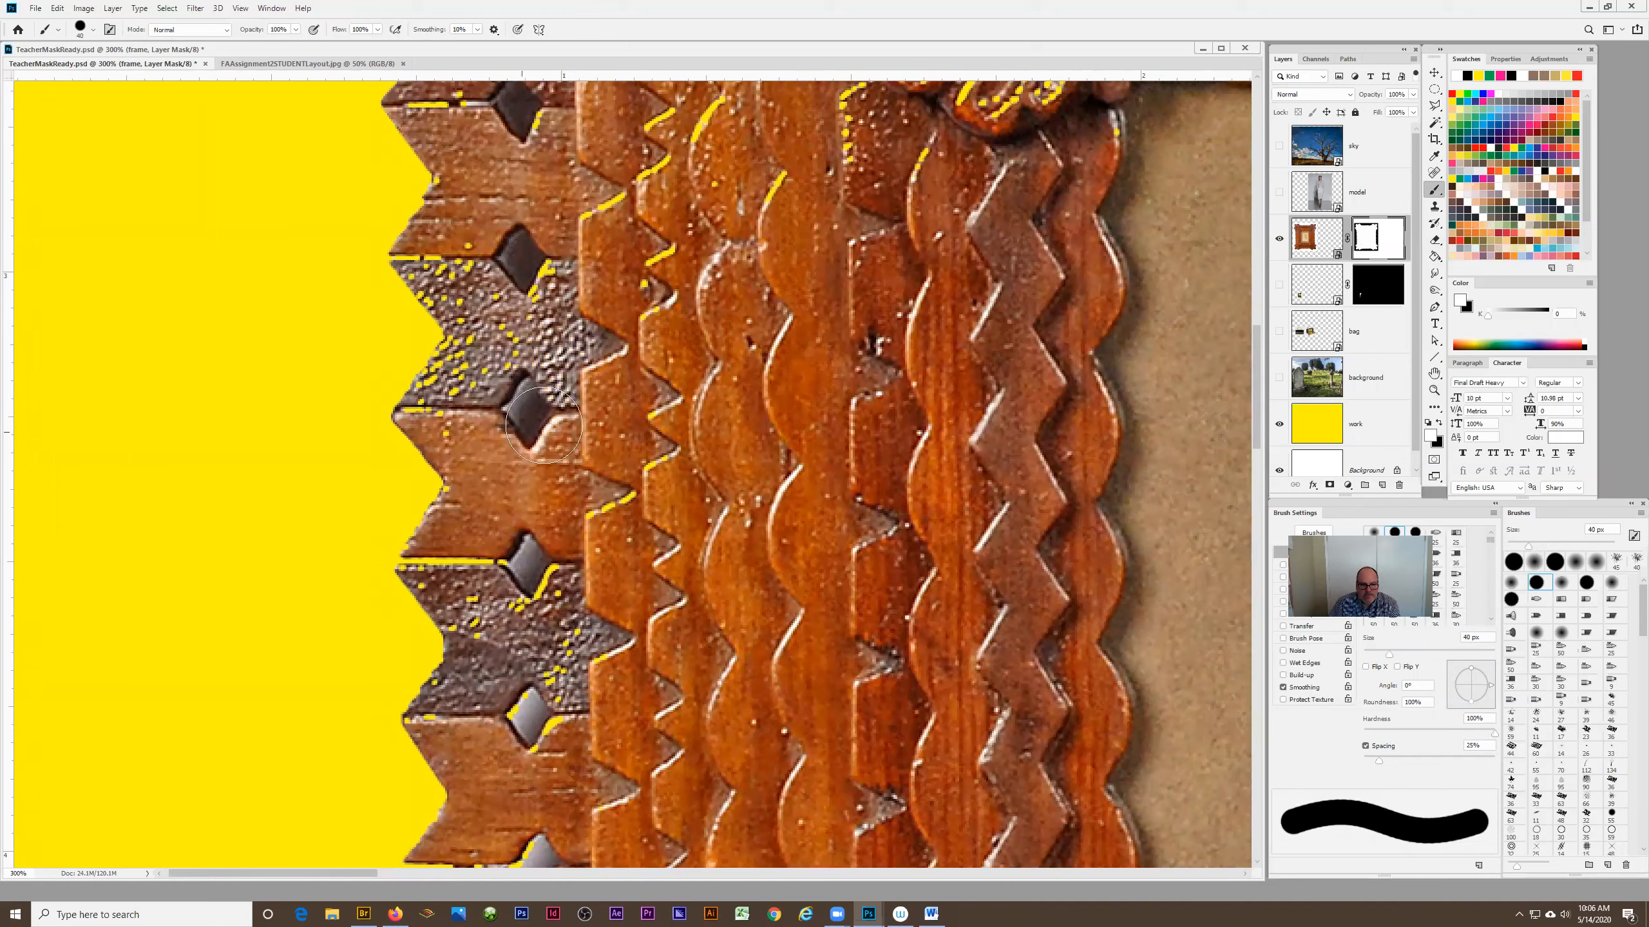
{"action": "mouse_move", "coordinate": [455, 261]}
{"action": "left_mouse_down"}
{"action": "mouse_move", "coordinate": [481, 290]}
{"action": "mouse_move", "coordinate": [487, 342]}
{"action": "mouse_move", "coordinate": [451, 428]}
{"action": "mouse_move", "coordinate": [508, 505]}
{"action": "left_mouse_up"}
{"action": "mouse_move", "coordinate": [673, 279]}
{"action": "left_mouse_down"}
{"action": "mouse_move", "coordinate": [576, 228]}
{"action": "mouse_move", "coordinate": [640, 226]}
{"action": "mouse_move", "coordinate": [728, 143]}
{"action": "left_mouse_up"}
{"action": "left_click_drag", "start_coordinate": [841, 137], "coordinate": [871, 113]}
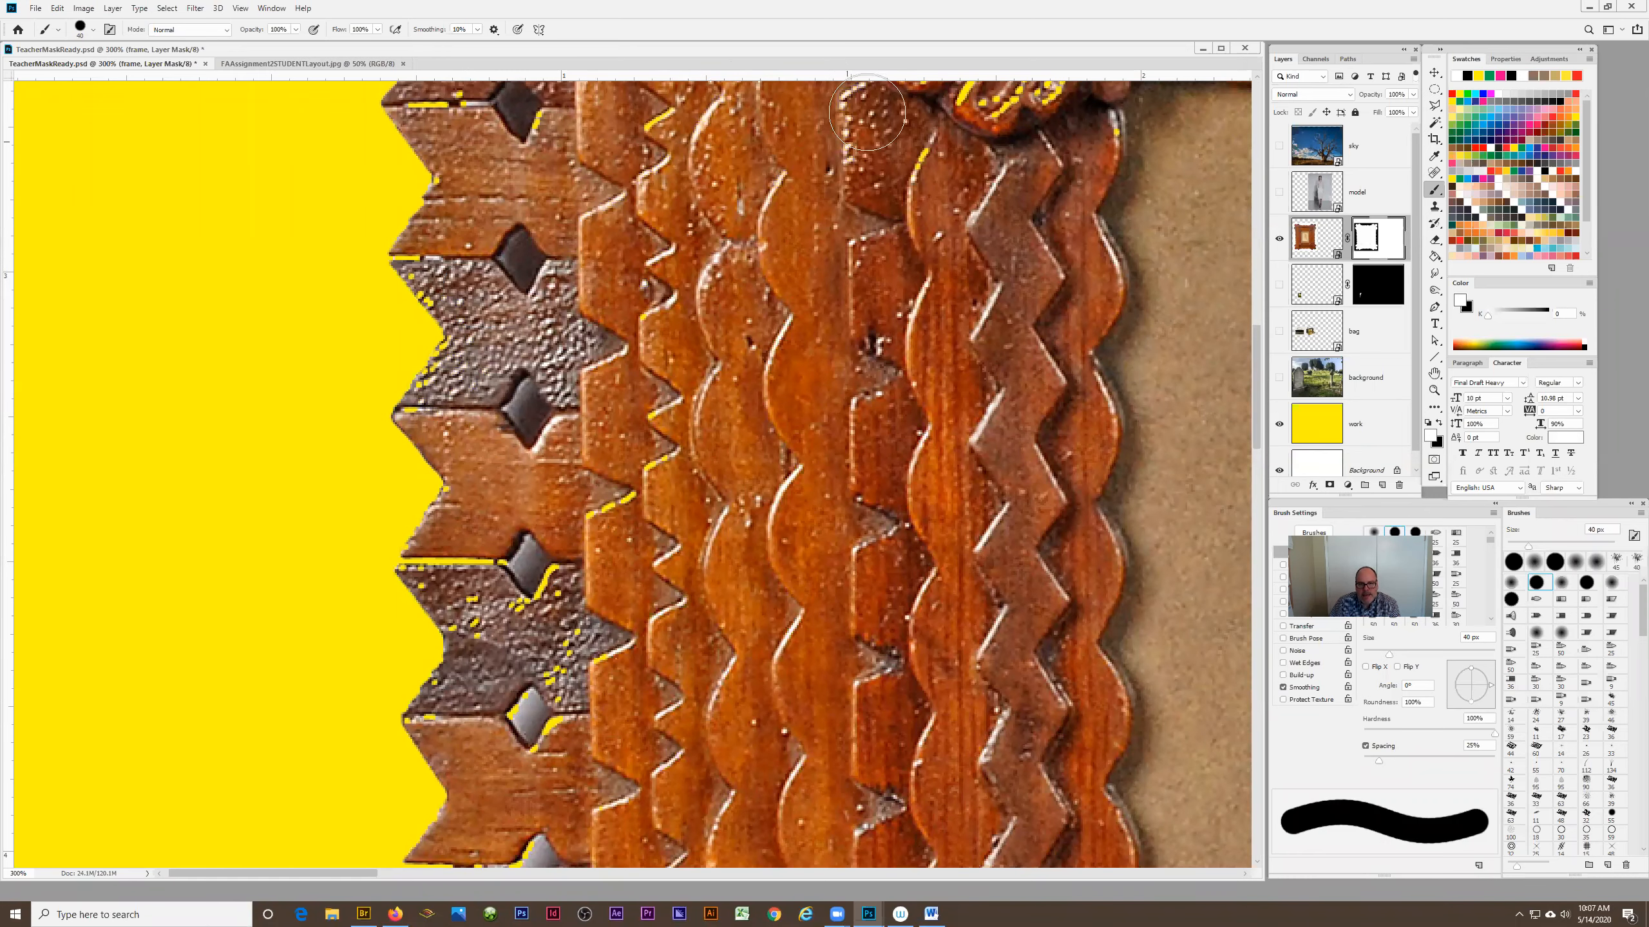
Enlarge the brush to 125 px and paint white over the two carved flowers at the frame's upper inner corners.
{"action": "key", "text": "z"}
{"action": "left_click", "coordinate": [812, 463]}
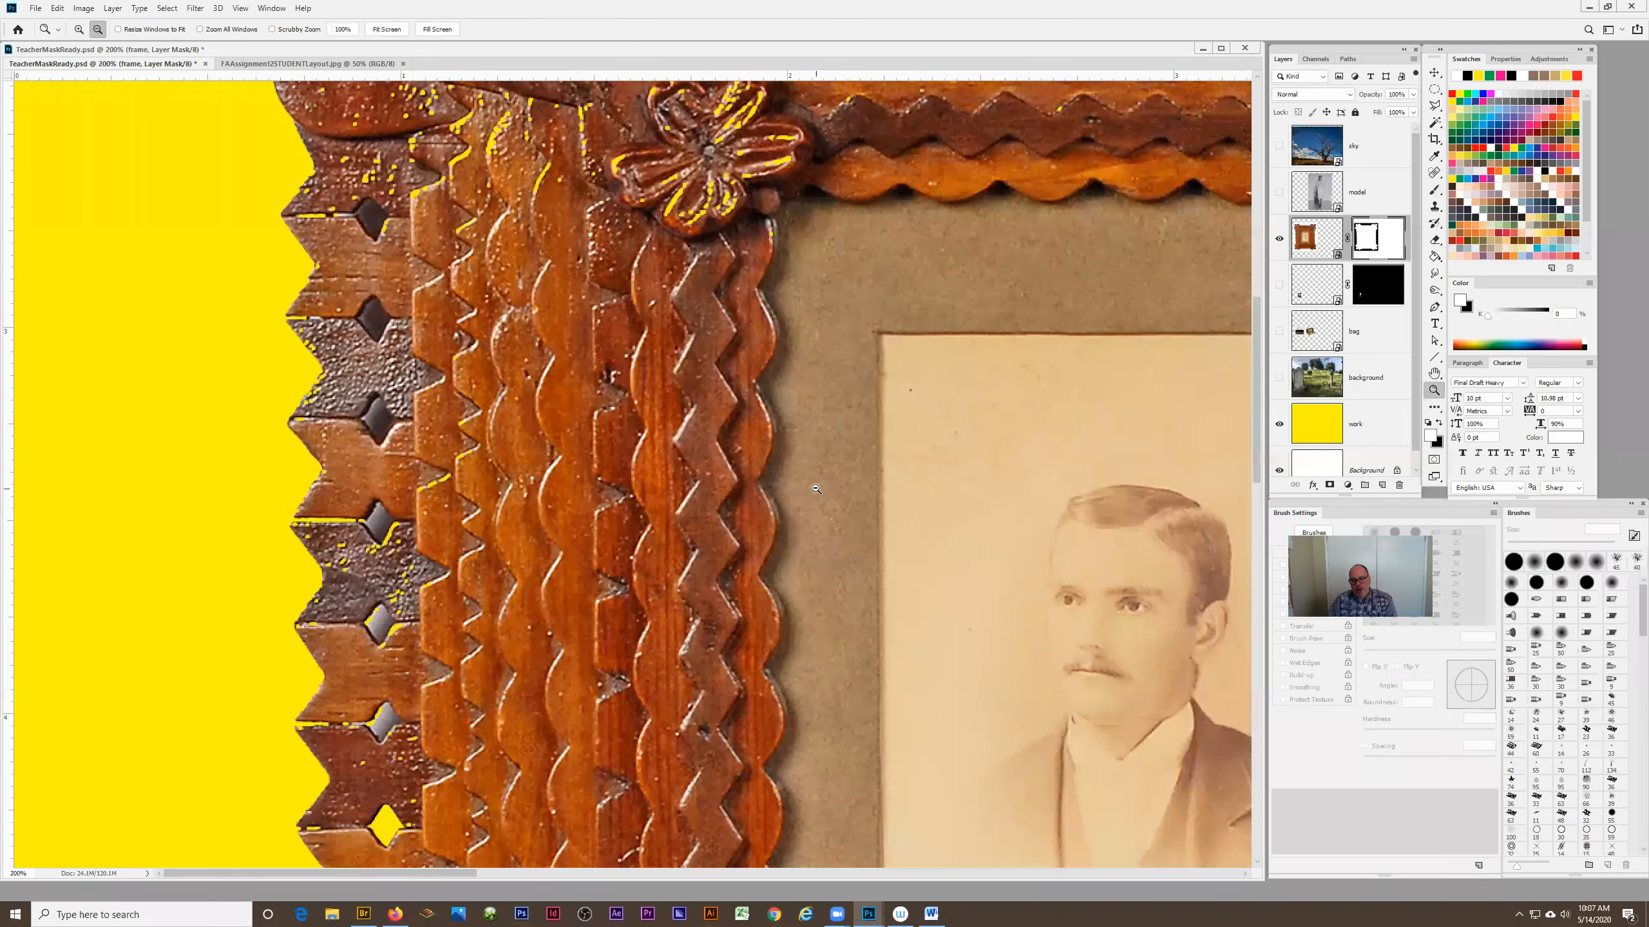
{"action": "left_click", "coordinate": [812, 494]}
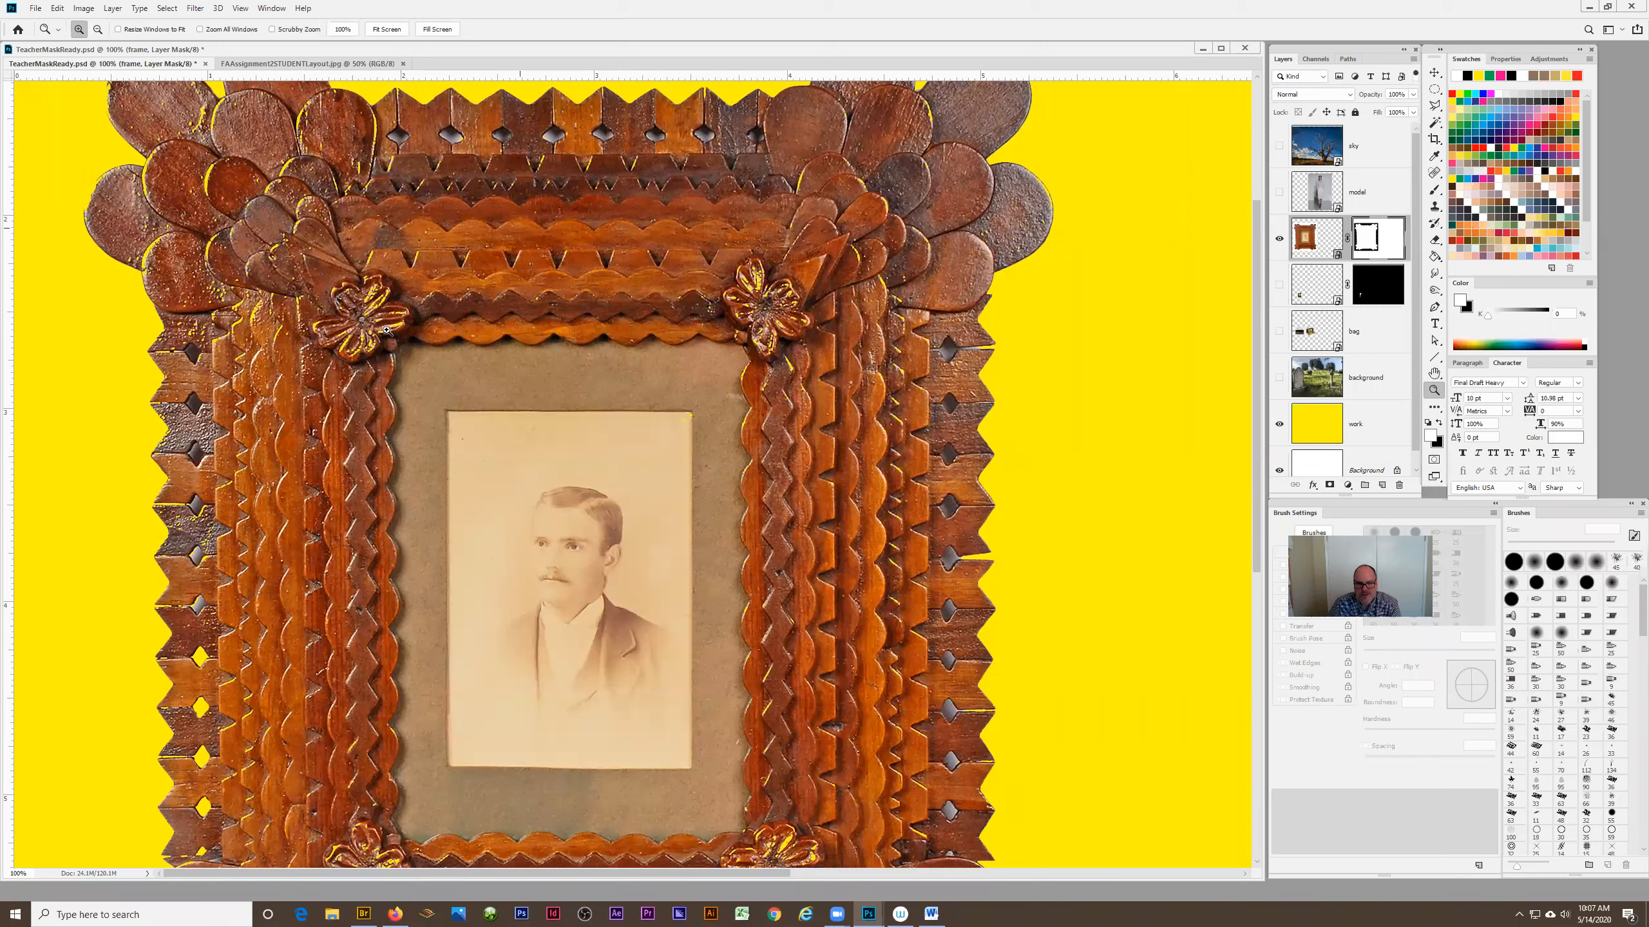
{"action": "left_click", "coordinate": [1434, 190]}
{"action": "key", "text": "bracketright"}
{"action": "key", "text": "bracketright"}
{"action": "key", "text": "bracketright"}
{"action": "key", "text": "bracketright"}
{"action": "left_click_drag", "start_coordinate": [368, 295], "coordinate": [357, 348]}
{"action": "mouse_move", "coordinate": [860, 329]}
{"action": "left_mouse_down"}
{"action": "mouse_move", "coordinate": [797, 347]}
{"action": "mouse_move", "coordinate": [741, 273]}
{"action": "mouse_move", "coordinate": [725, 314]}
{"action": "mouse_move", "coordinate": [842, 175]}
{"action": "mouse_move", "coordinate": [764, 255]}
{"action": "mouse_move", "coordinate": [832, 211]}
{"action": "mouse_move", "coordinate": [864, 281]}
{"action": "mouse_move", "coordinate": [769, 308]}
{"action": "left_mouse_up"}
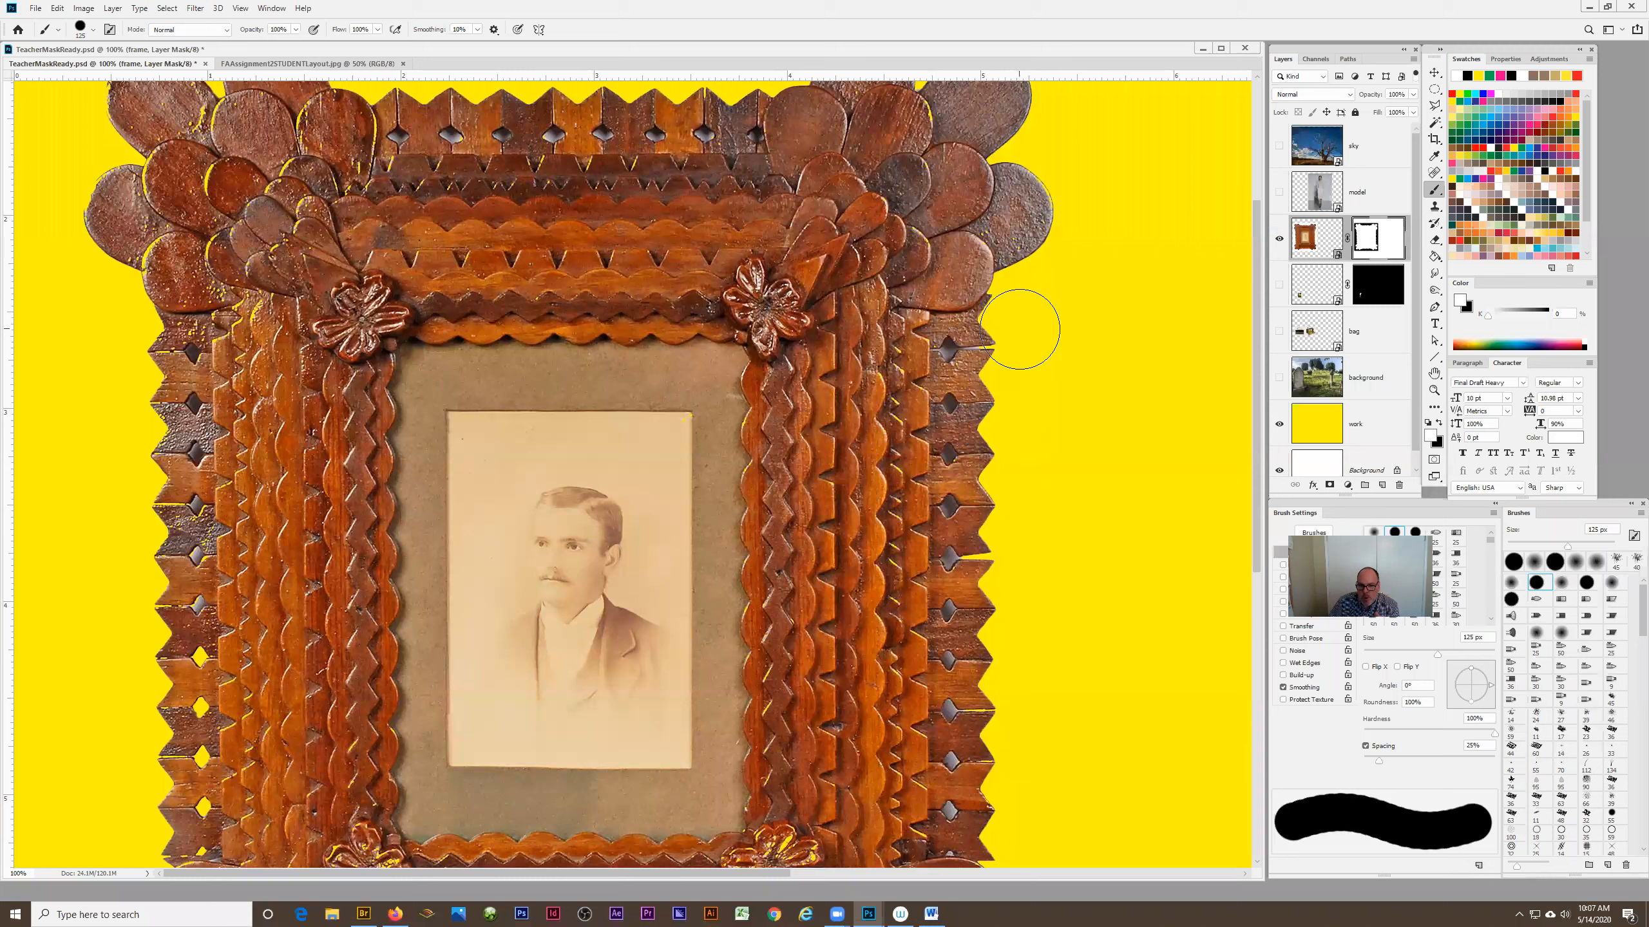
Paint white with the 125 px brush over the remaining specks in the frame's upper mouldings and corner petals.
{"action": "left_click_drag", "start_coordinate": [731, 365], "coordinate": [657, 471]}
{"action": "scroll", "coordinate": [765, 304], "scroll_direction": "up", "scroll_amount": 1}
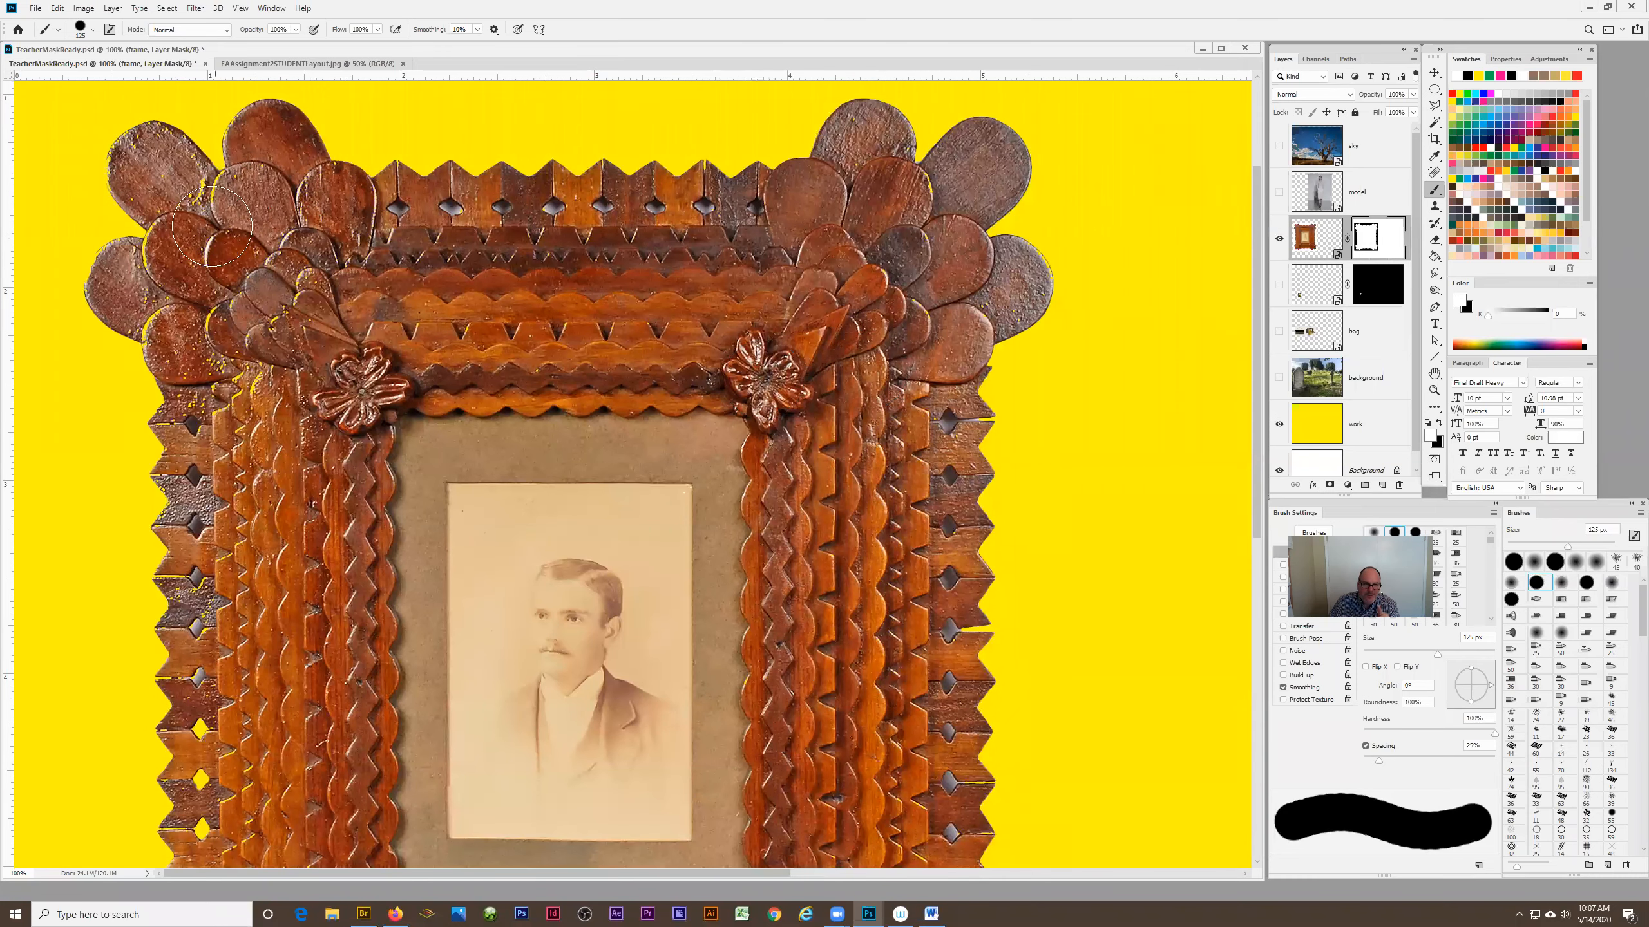
{"action": "mouse_move", "coordinate": [175, 326]}
{"action": "left_mouse_down"}
{"action": "mouse_move", "coordinate": [221, 309]}
{"action": "mouse_move", "coordinate": [225, 417]}
{"action": "mouse_move", "coordinate": [291, 307]}
{"action": "left_mouse_up"}
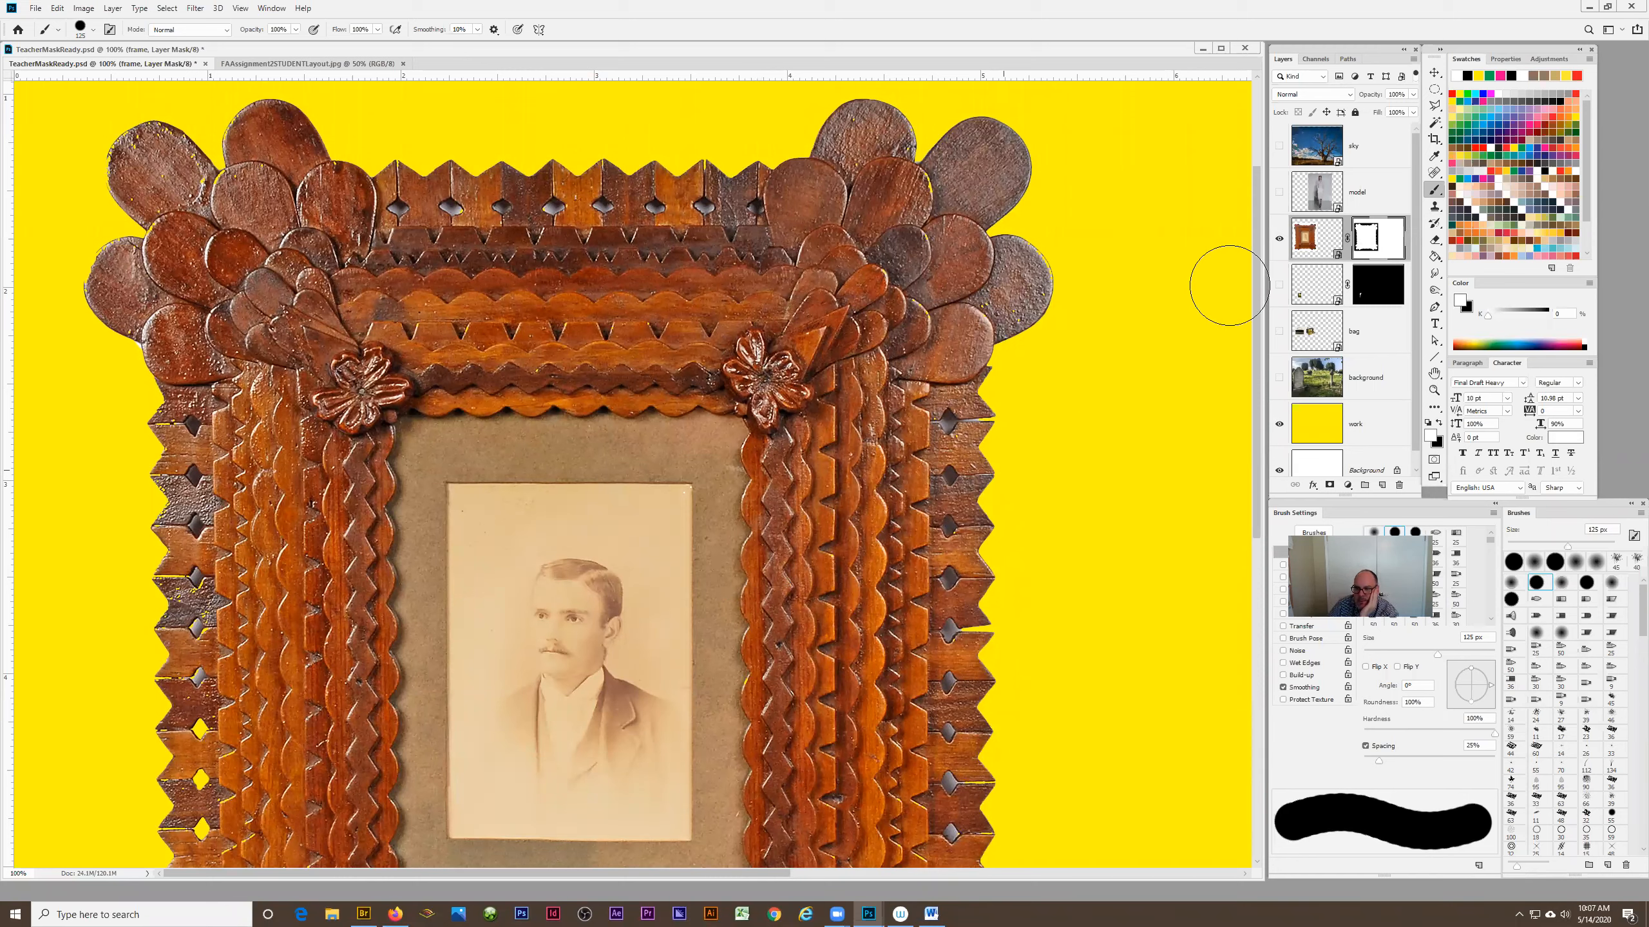
Show the sky layer, hide the frame layer, and view the whole tree image at 50%.
{"action": "left_click", "coordinate": [1353, 153]}
{"action": "left_click", "coordinate": [1279, 146]}
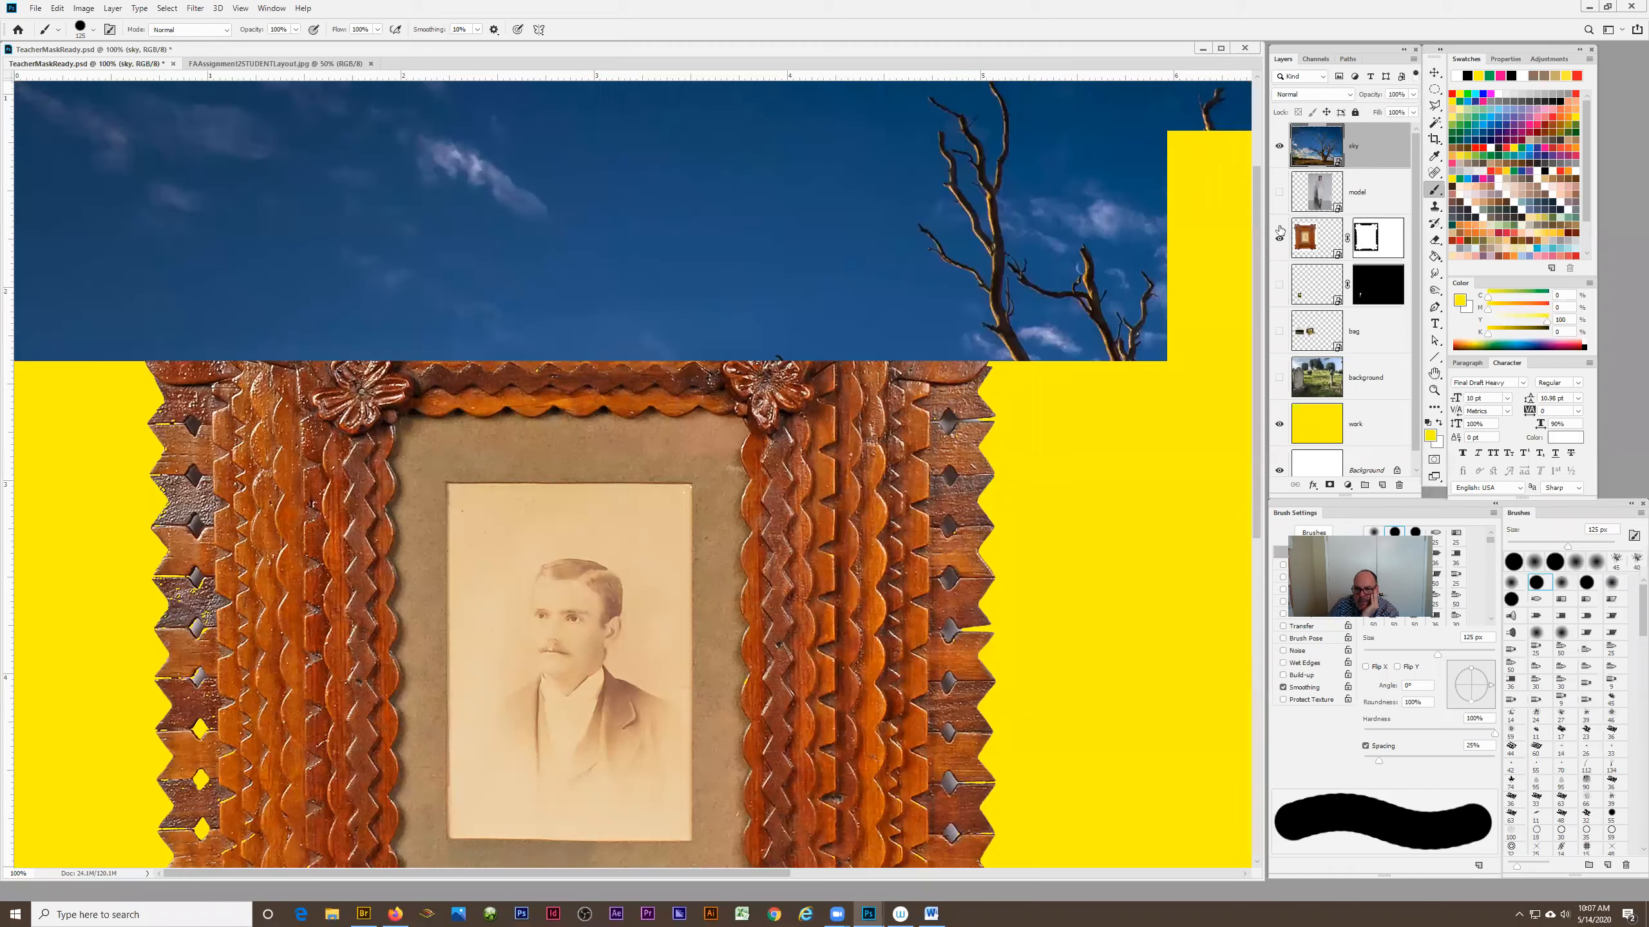
{"action": "left_click", "coordinate": [1279, 239]}
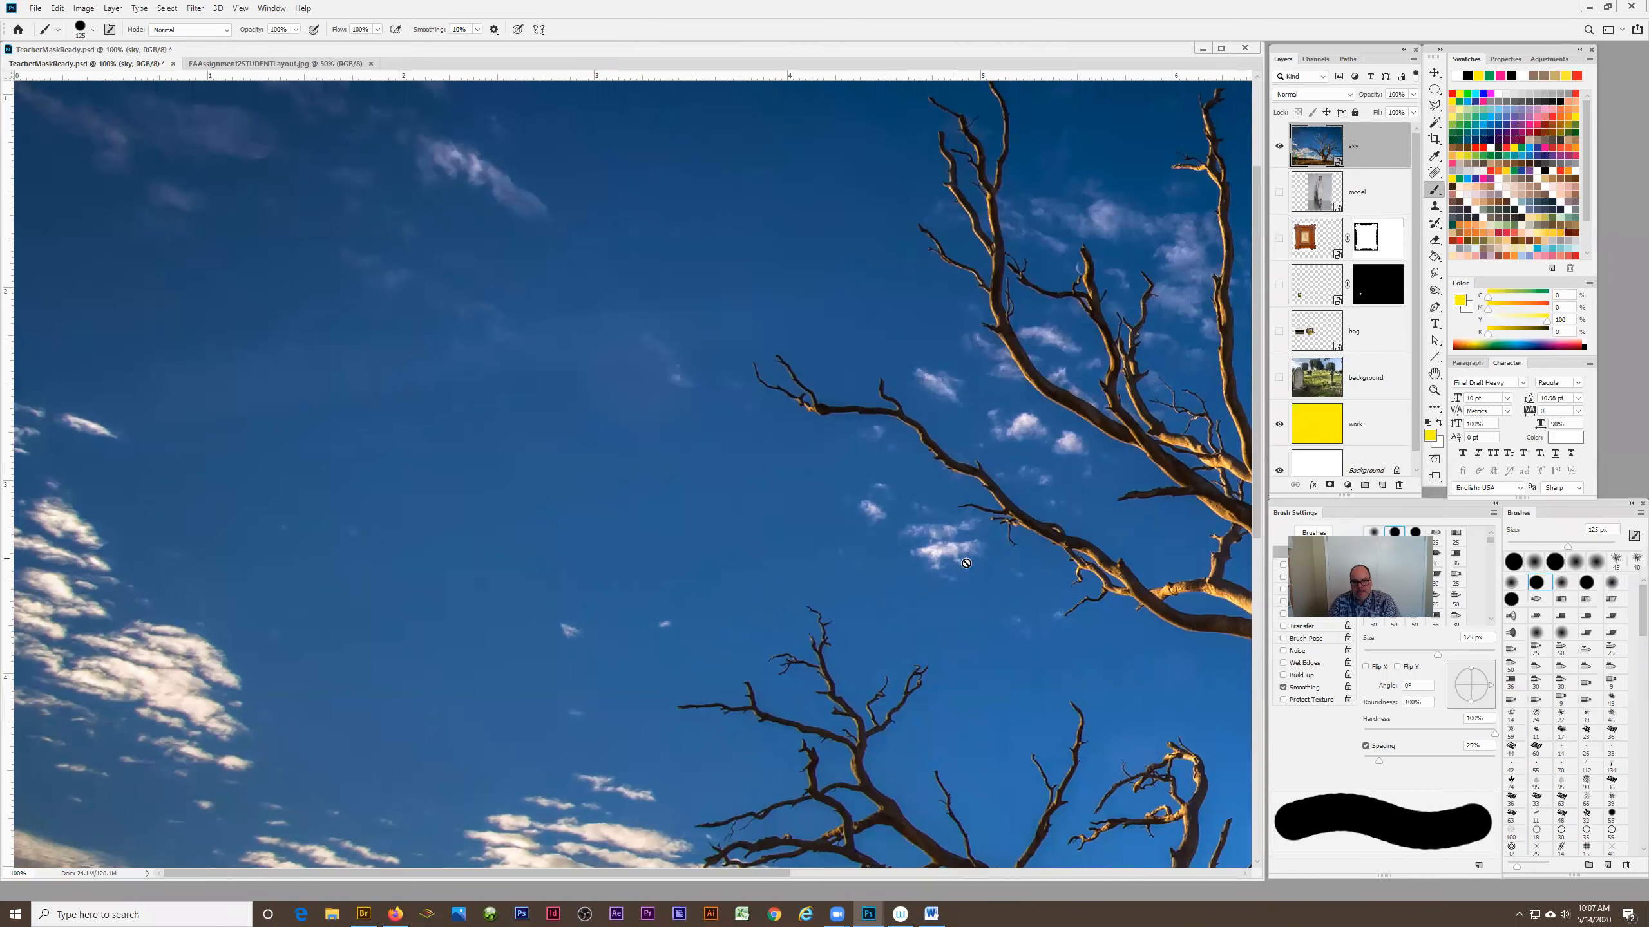
{"action": "left_click", "coordinate": [1434, 389]}
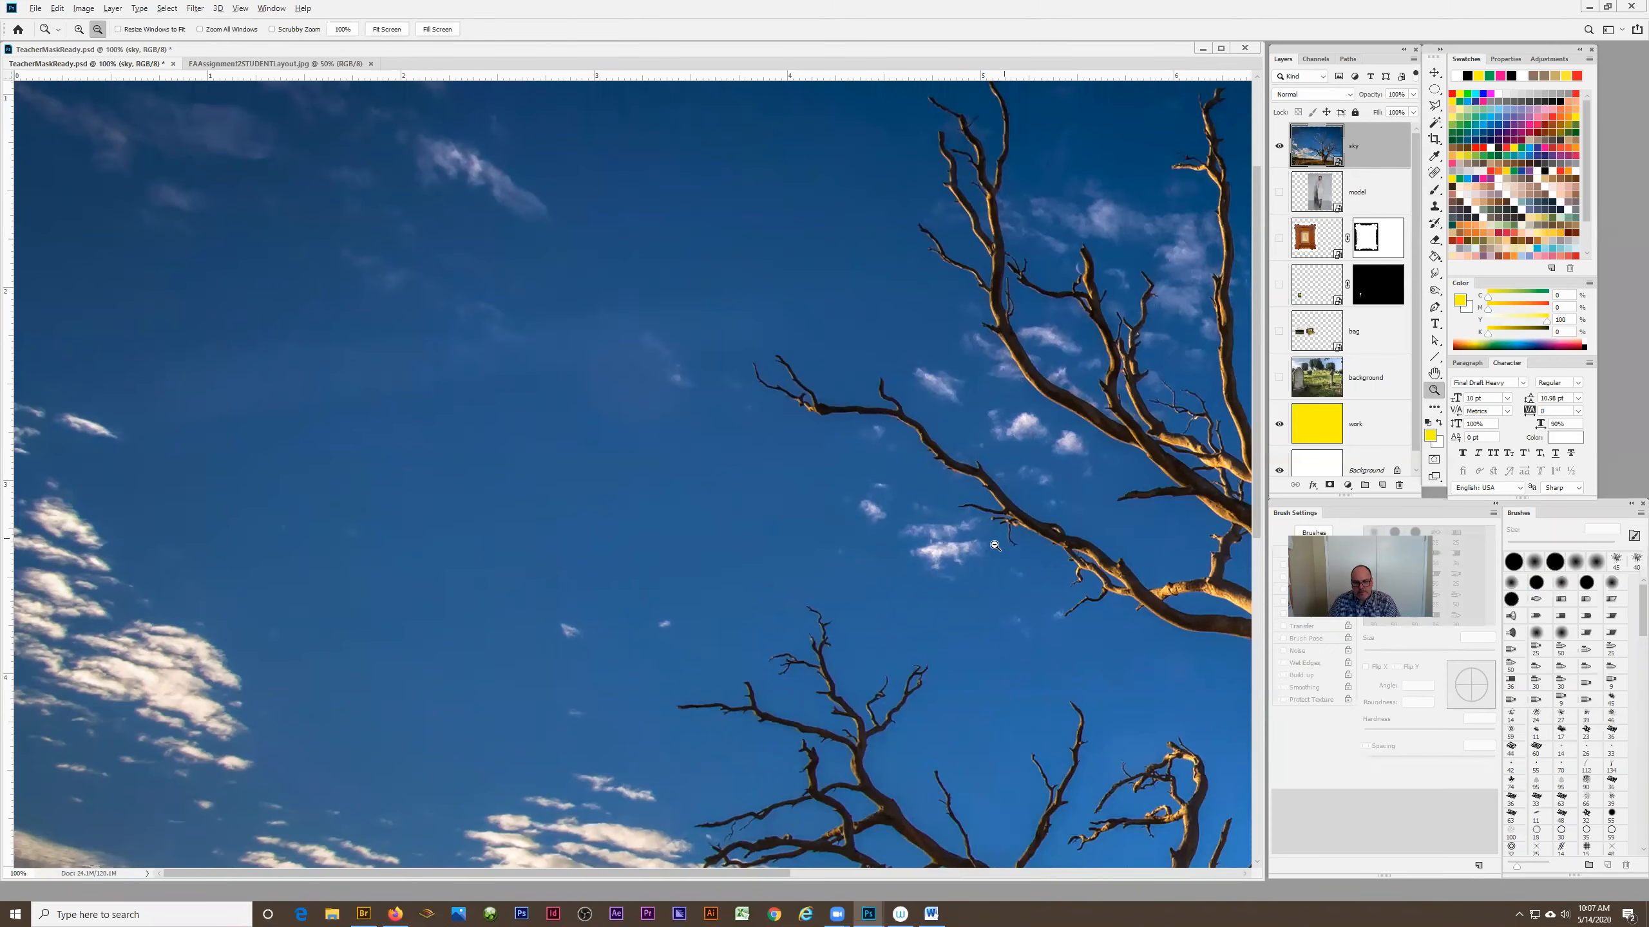
{"action": "left_click", "coordinate": [971, 557], "text": "alt"}
{"action": "left_click", "coordinate": [897, 576], "text": "alt"}
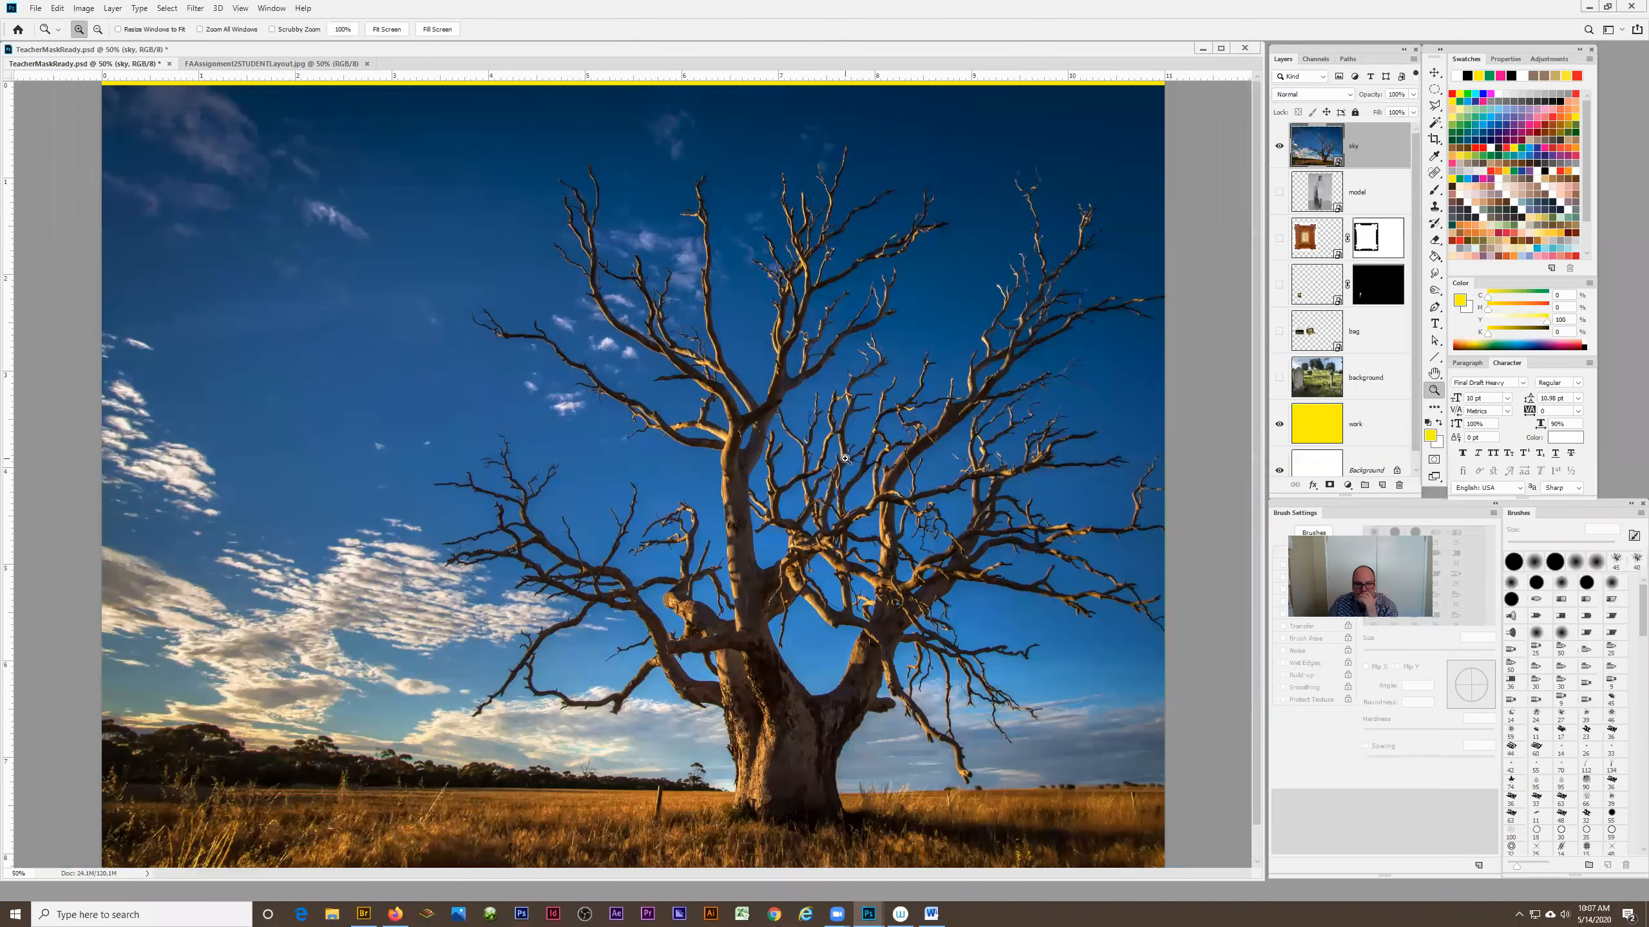
{"action": "left_click", "coordinate": [877, 476]}
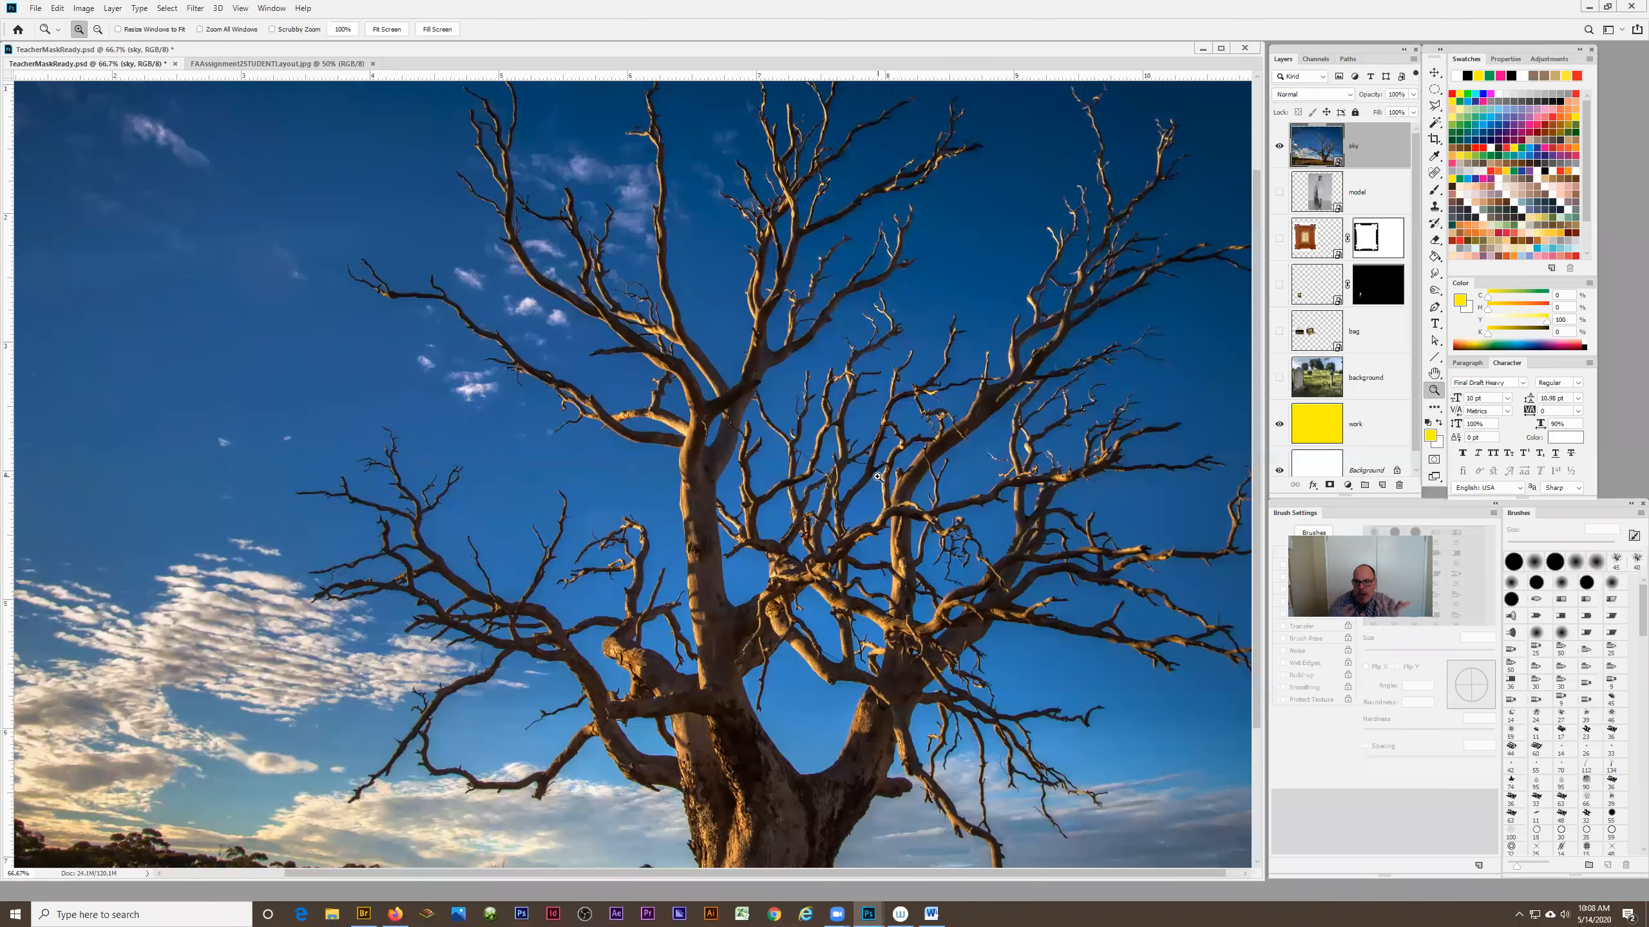
{"action": "key", "text": "alt"}
{"action": "left_click", "coordinate": [662, 492], "text": "alt"}
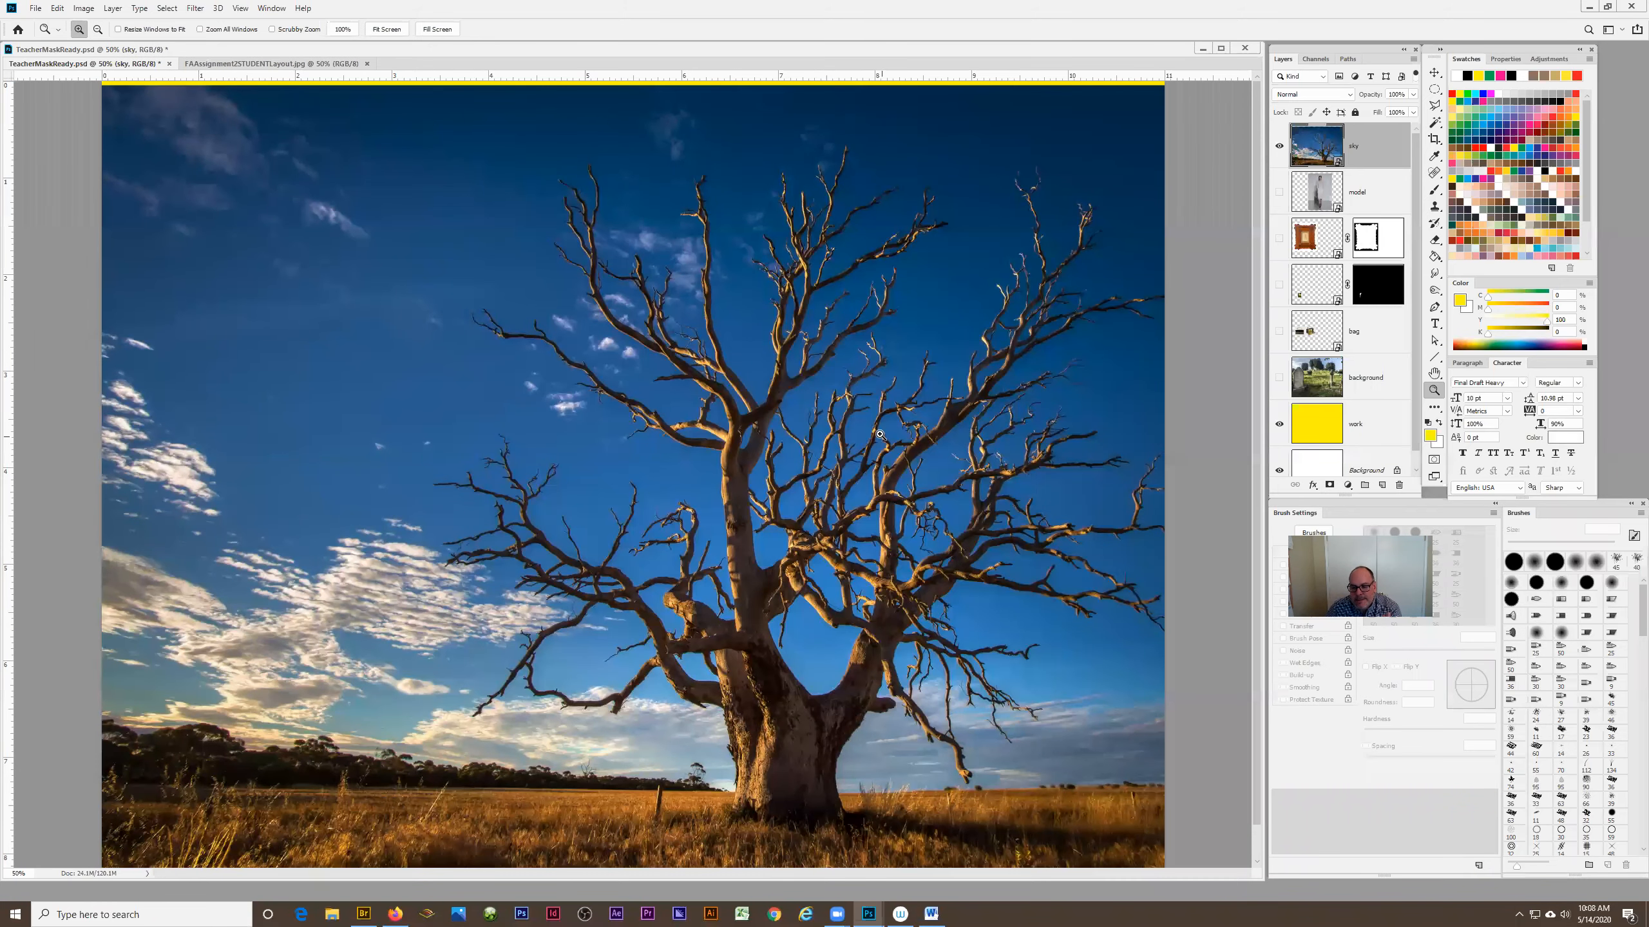
Make the bag layer active and visible, hide the sky layer, and view the closed bag at 200%.
{"action": "left_click", "coordinate": [1434, 123]}
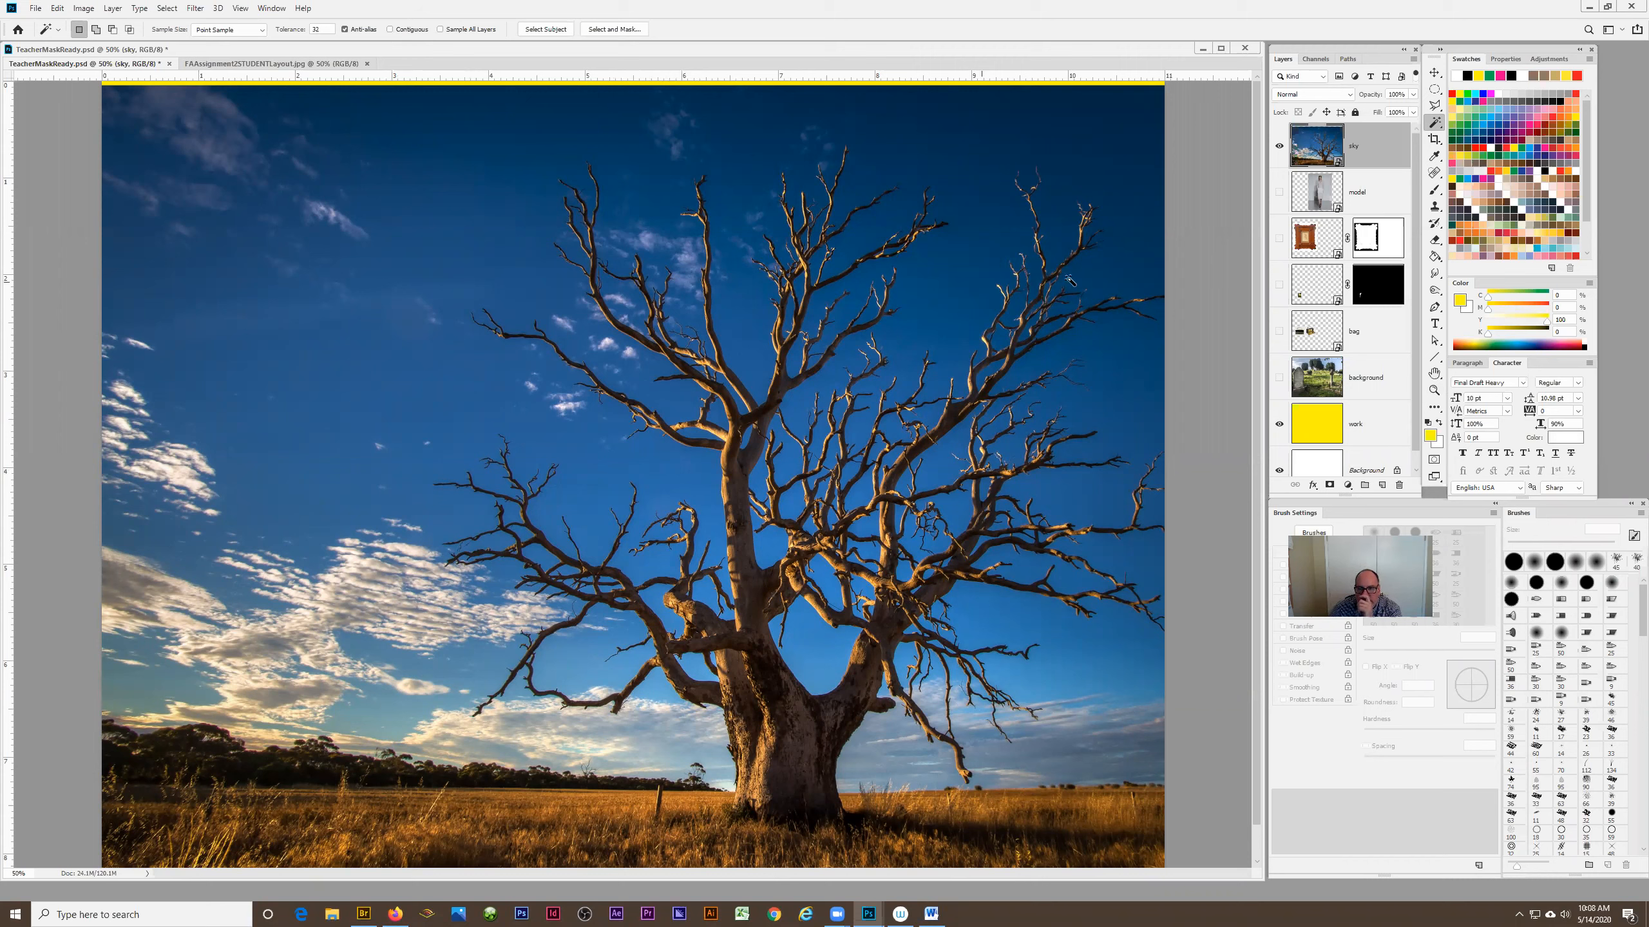
{"action": "left_click", "coordinate": [1305, 334]}
{"action": "left_click", "coordinate": [1278, 332]}
{"action": "left_click", "coordinate": [1281, 147]}
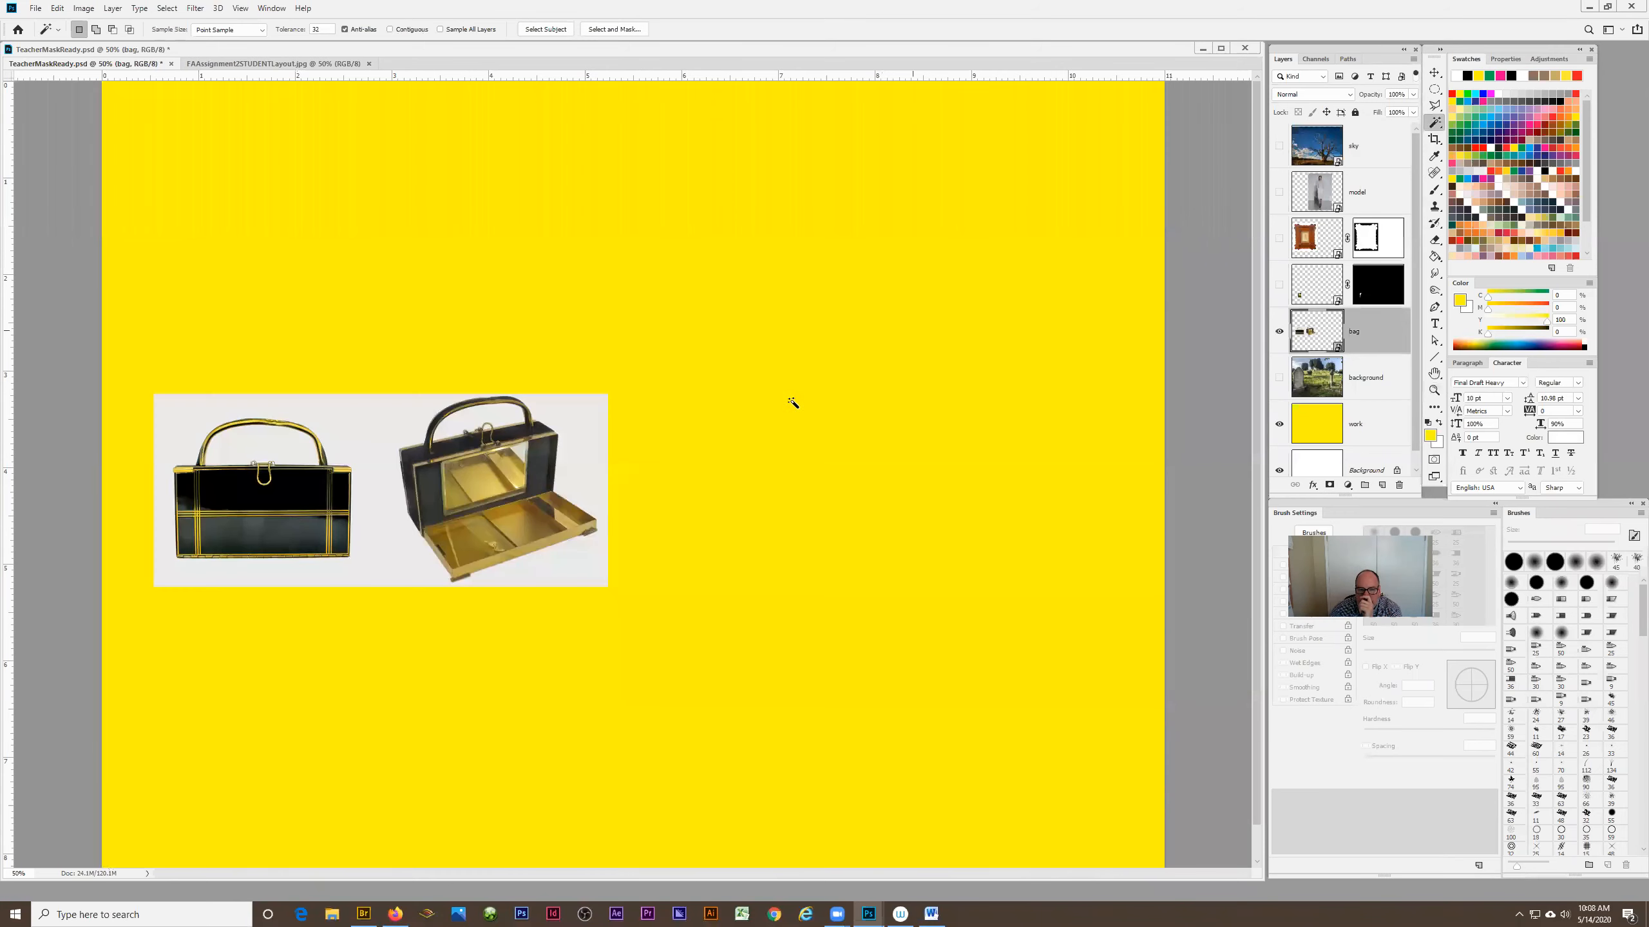
{"action": "left_click", "coordinate": [1434, 390]}
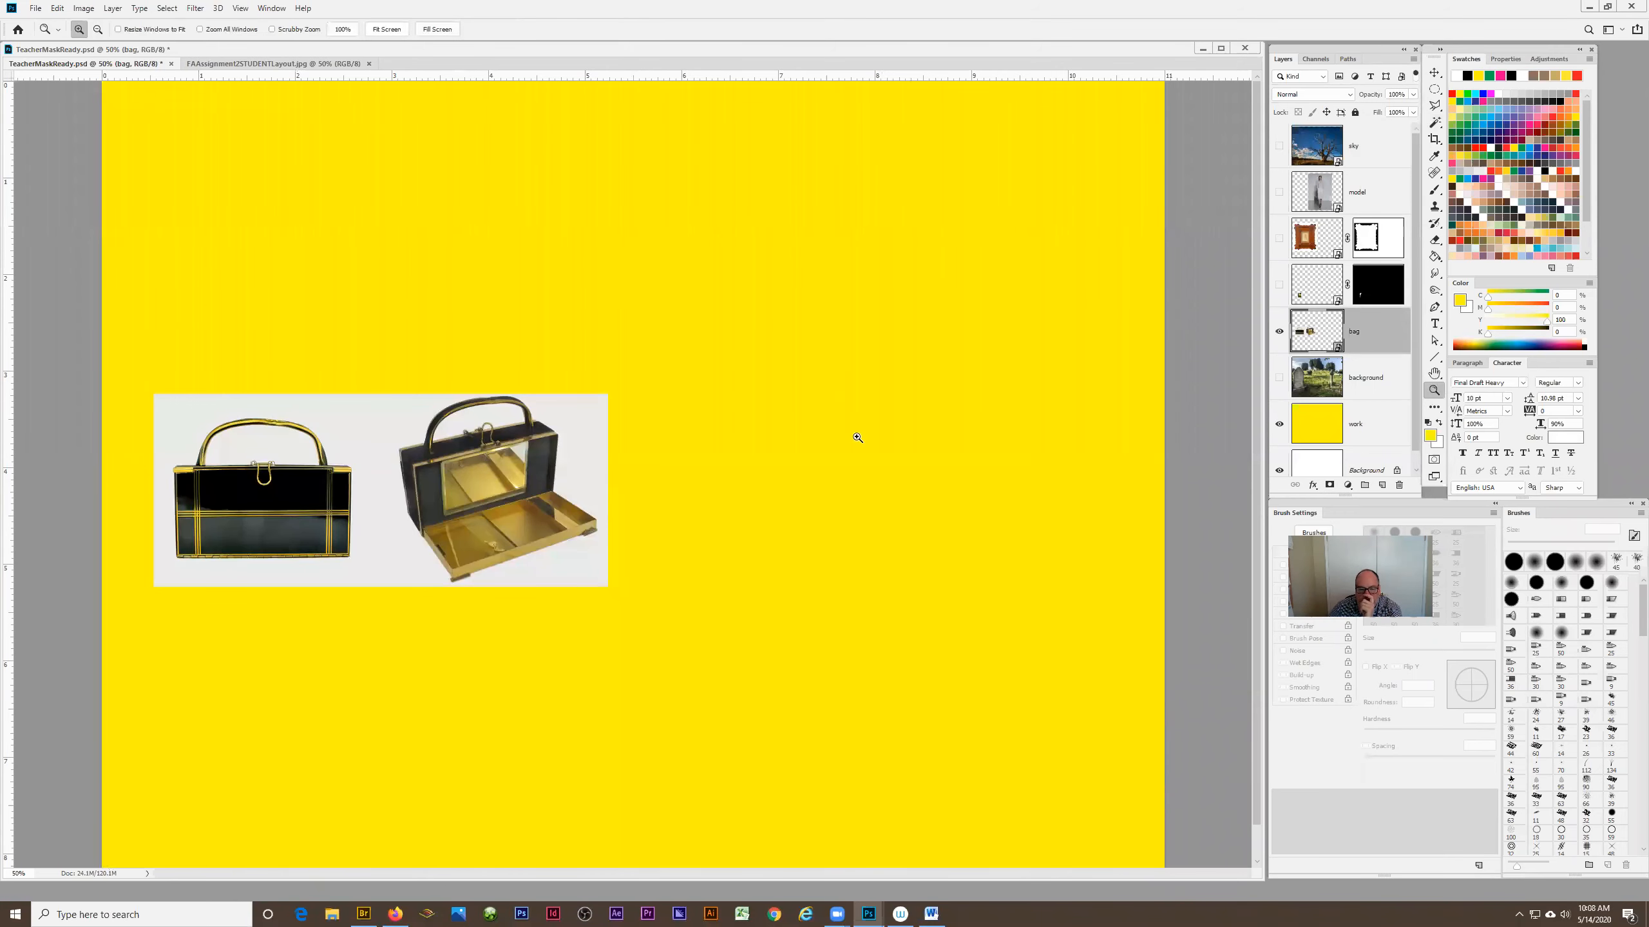
{"action": "left_click", "coordinate": [325, 454]}
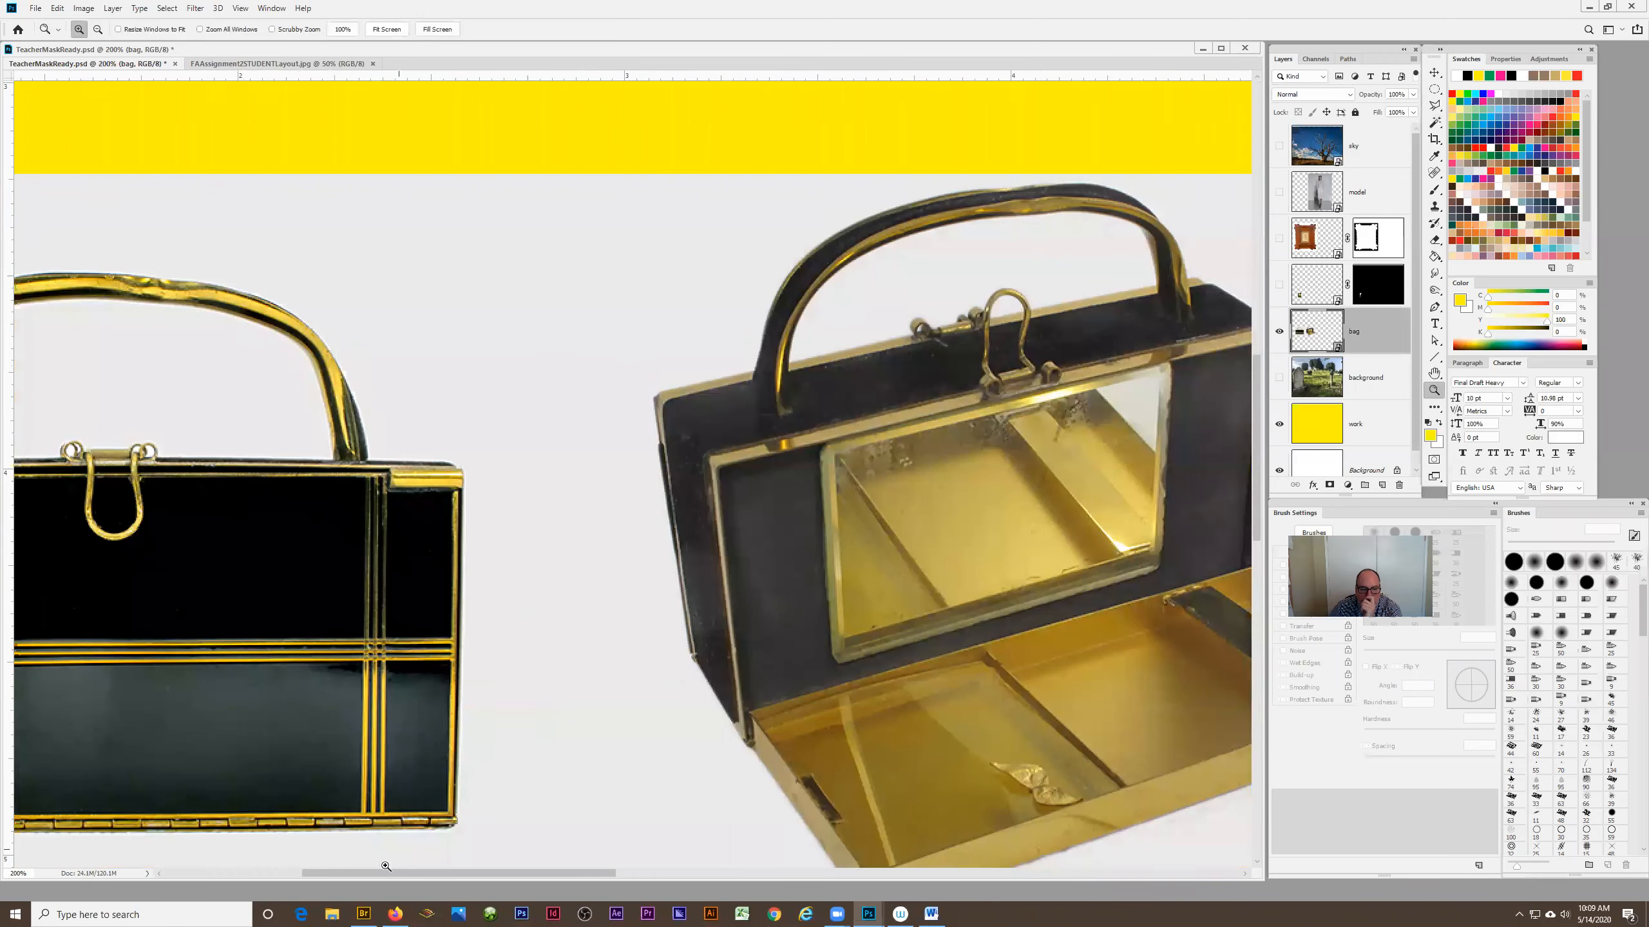
{"action": "left_click_drag", "start_coordinate": [377, 872], "coordinate": [314, 876]}
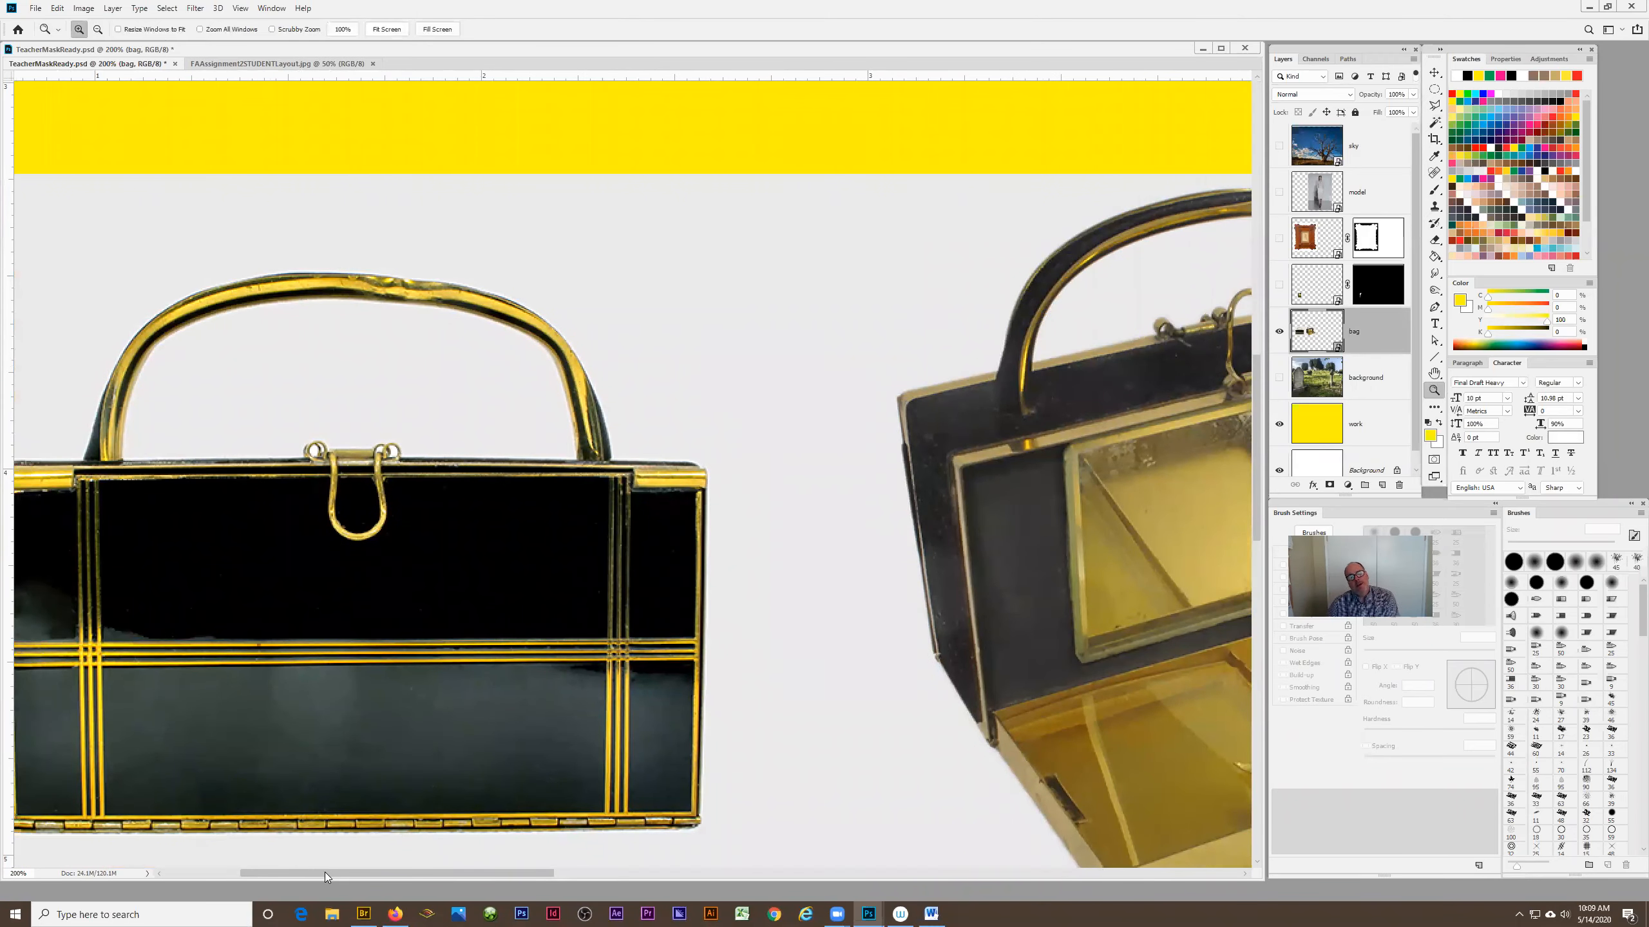
Enable Contiguous for the Magic Wand and try selecting the light area inside each bag's handle separately.
{"action": "left_click", "coordinate": [1435, 123]}
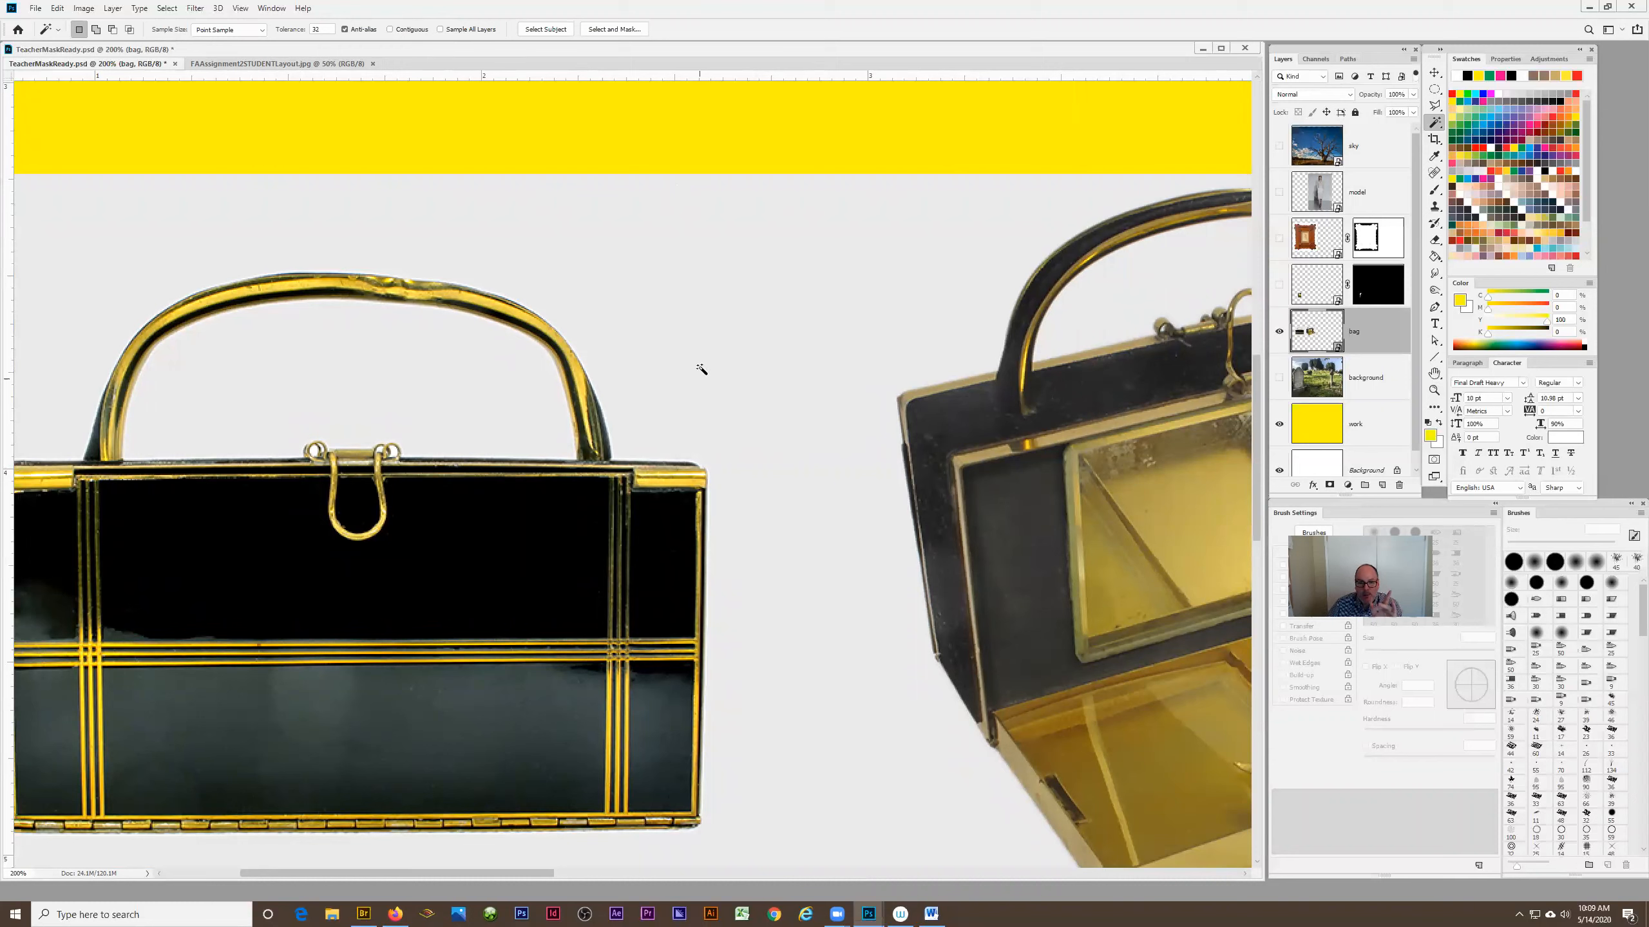
{"action": "left_click", "coordinate": [706, 398]}
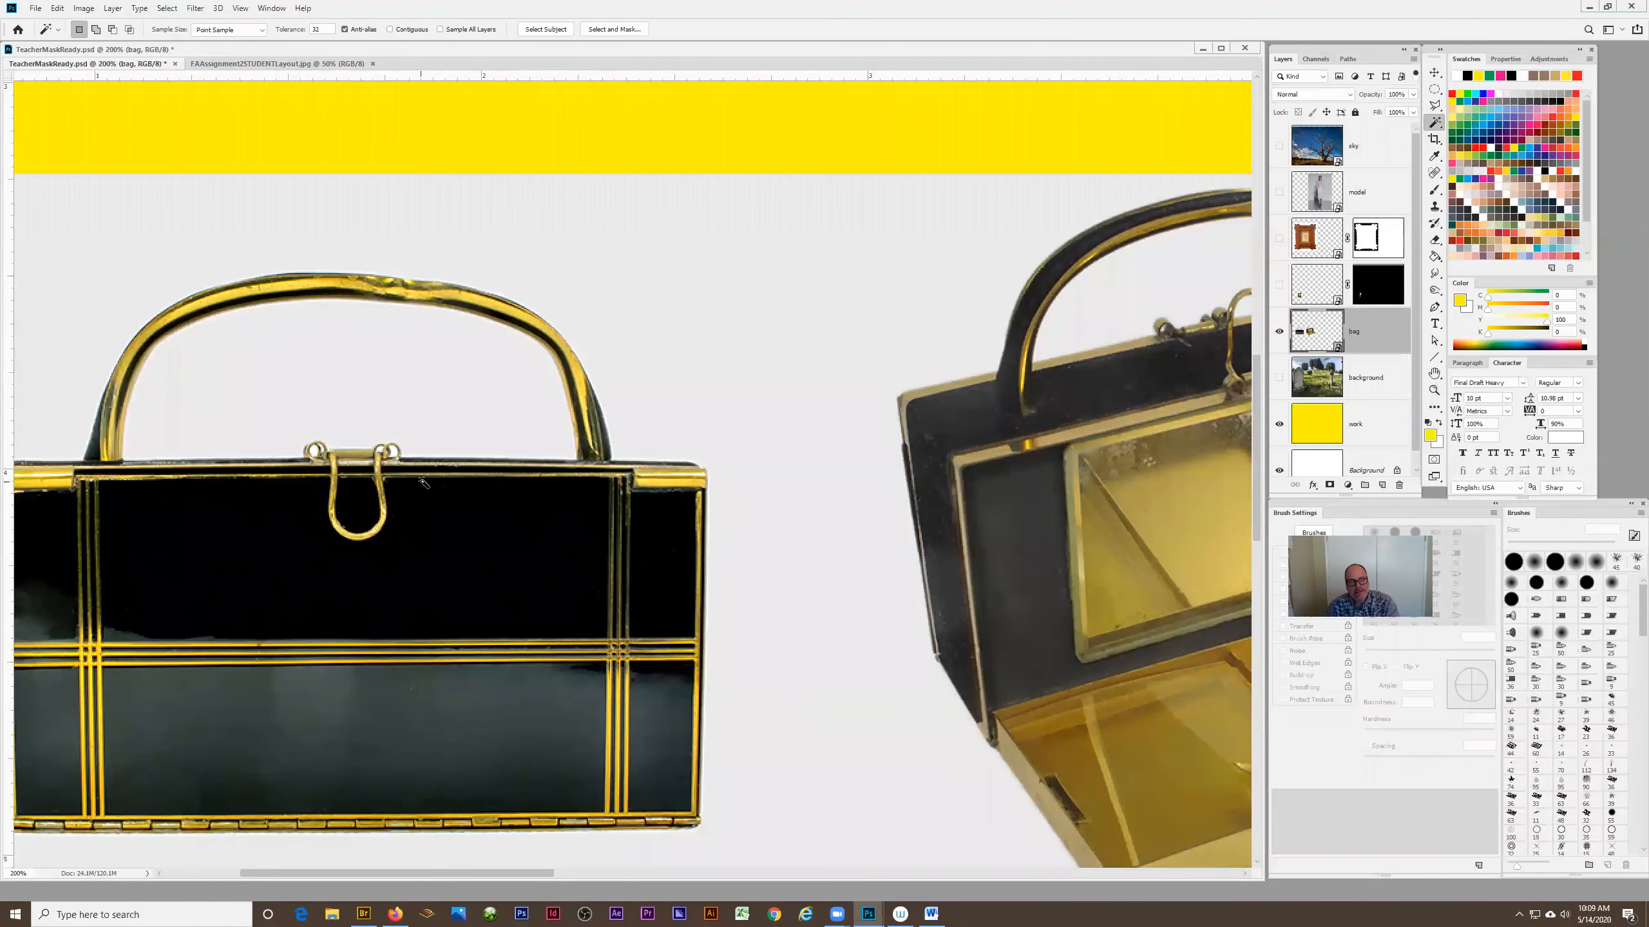
{"action": "left_click", "coordinate": [390, 29]}
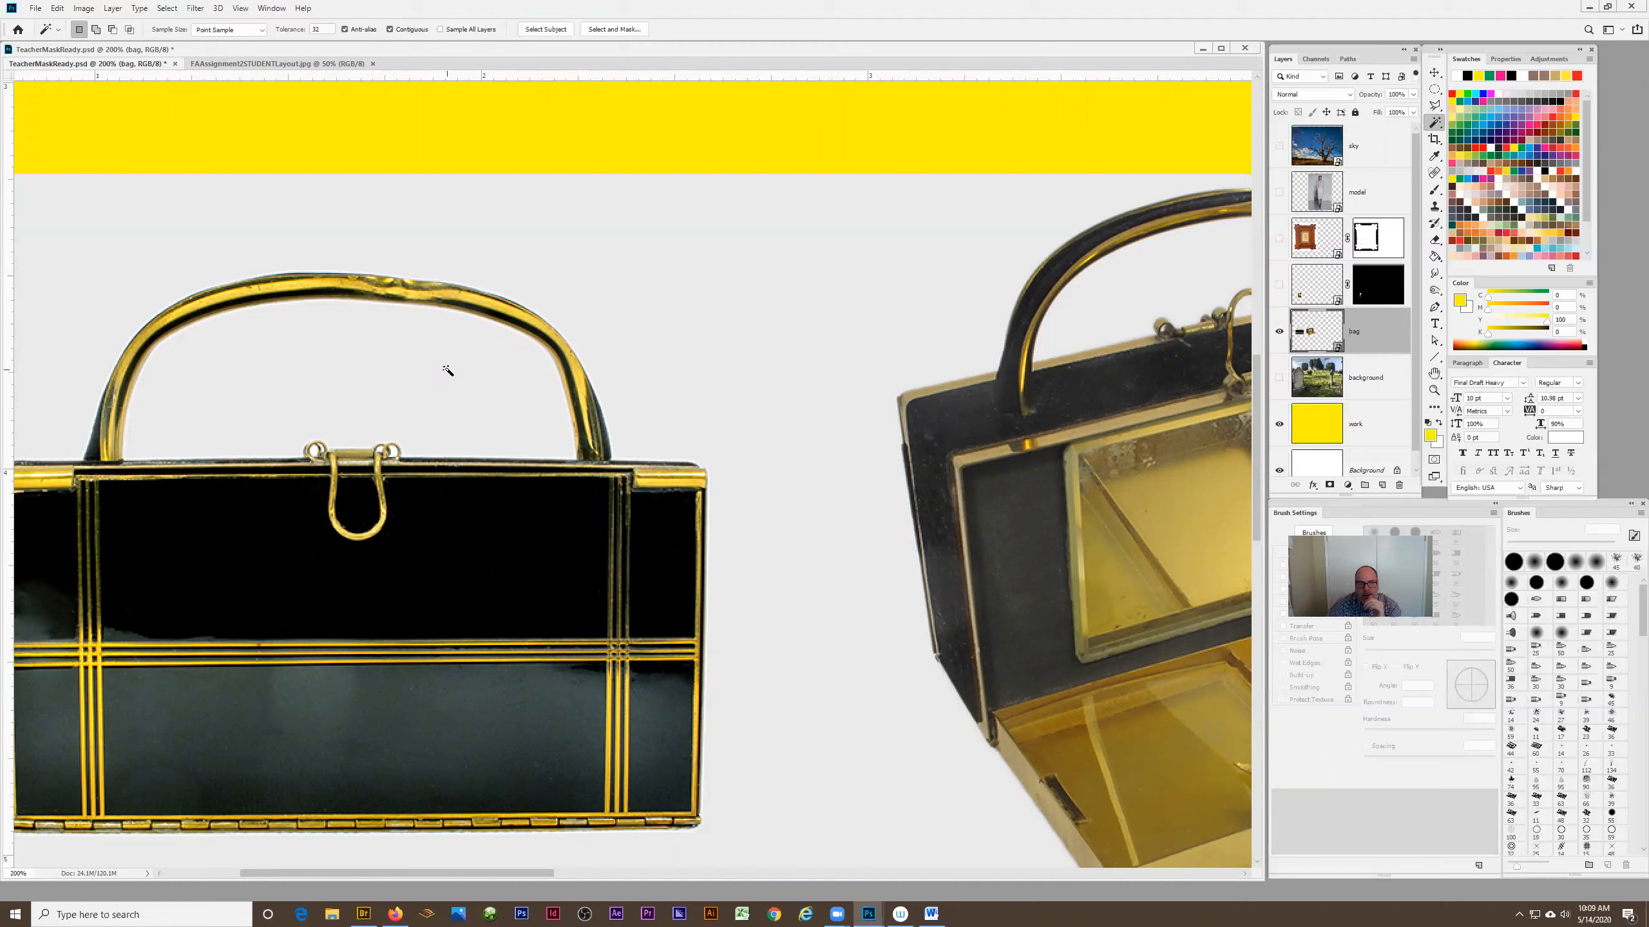
{"action": "left_click", "coordinate": [354, 377]}
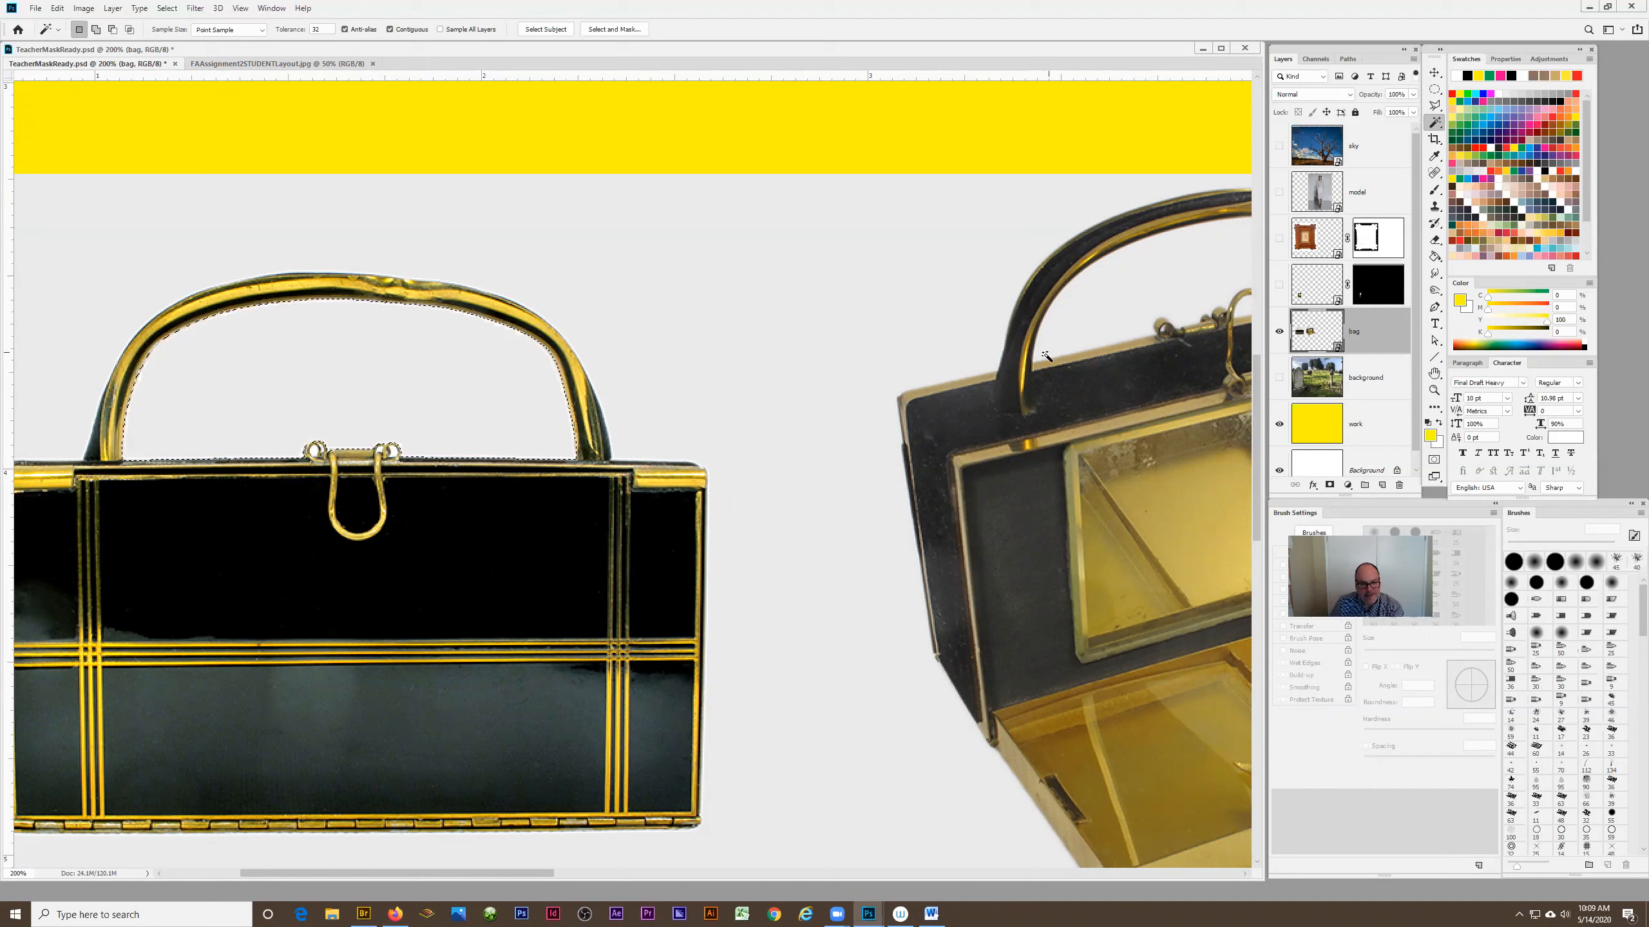
{"action": "left_click", "coordinate": [1149, 263]}
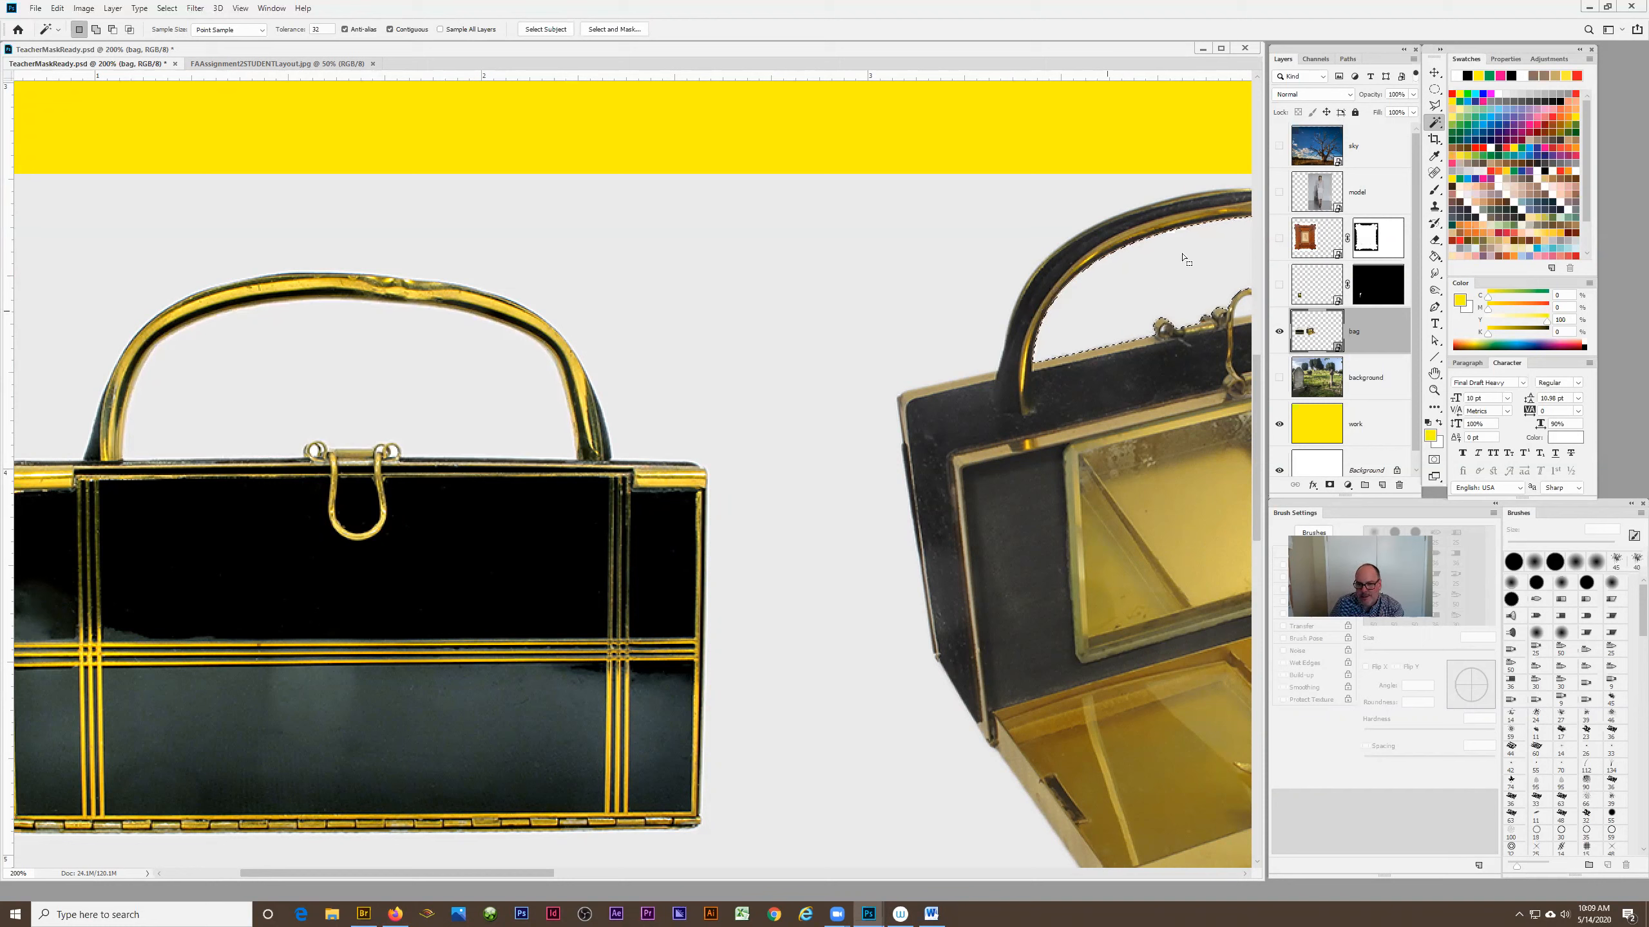
{"action": "left_click", "coordinate": [318, 455]}
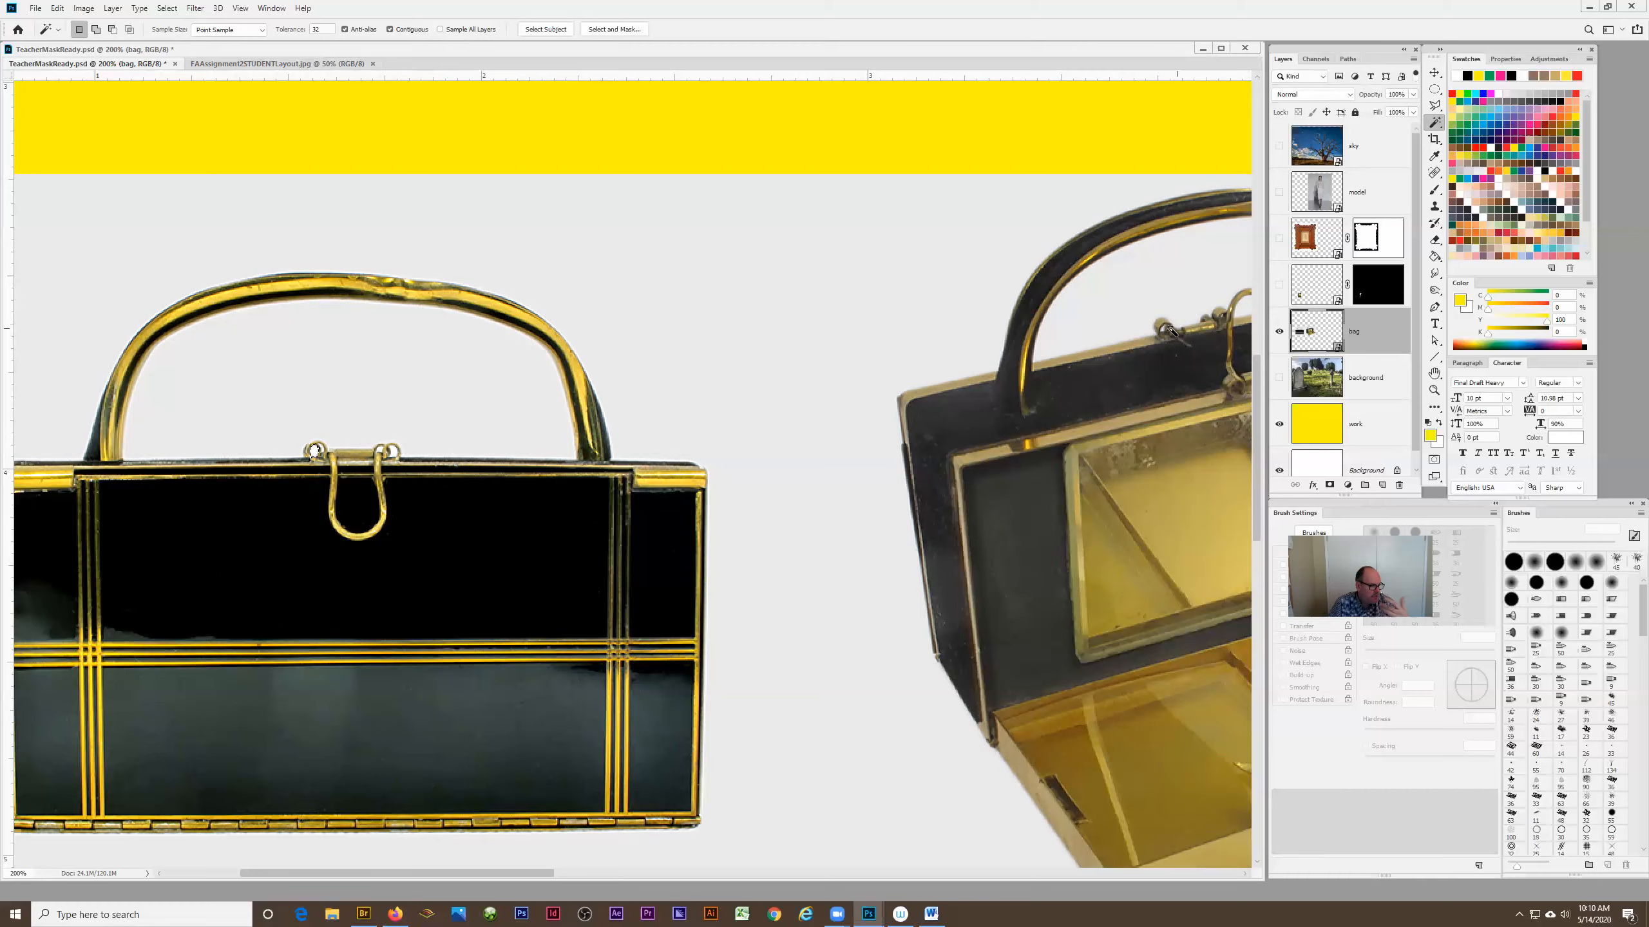
Select the light area inside the closed bag's handle and add the light background around both bags to the selection.
{"action": "left_click", "coordinate": [279, 338], "text": "shift"}
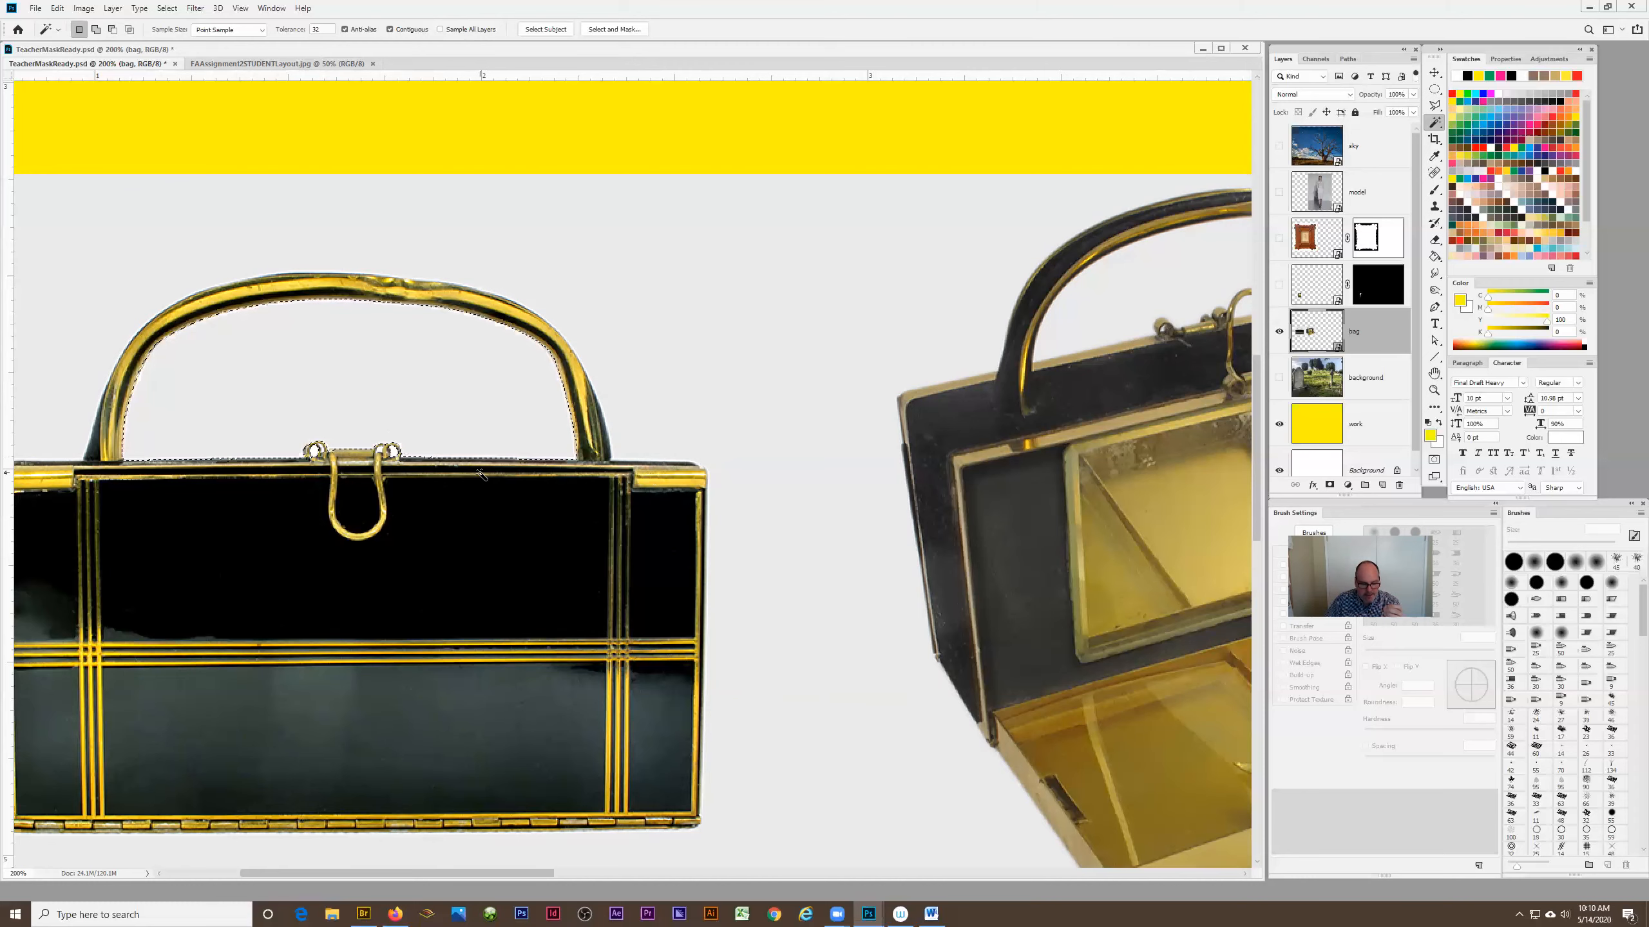
{"action": "left_click", "coordinate": [667, 410], "text": "shift"}
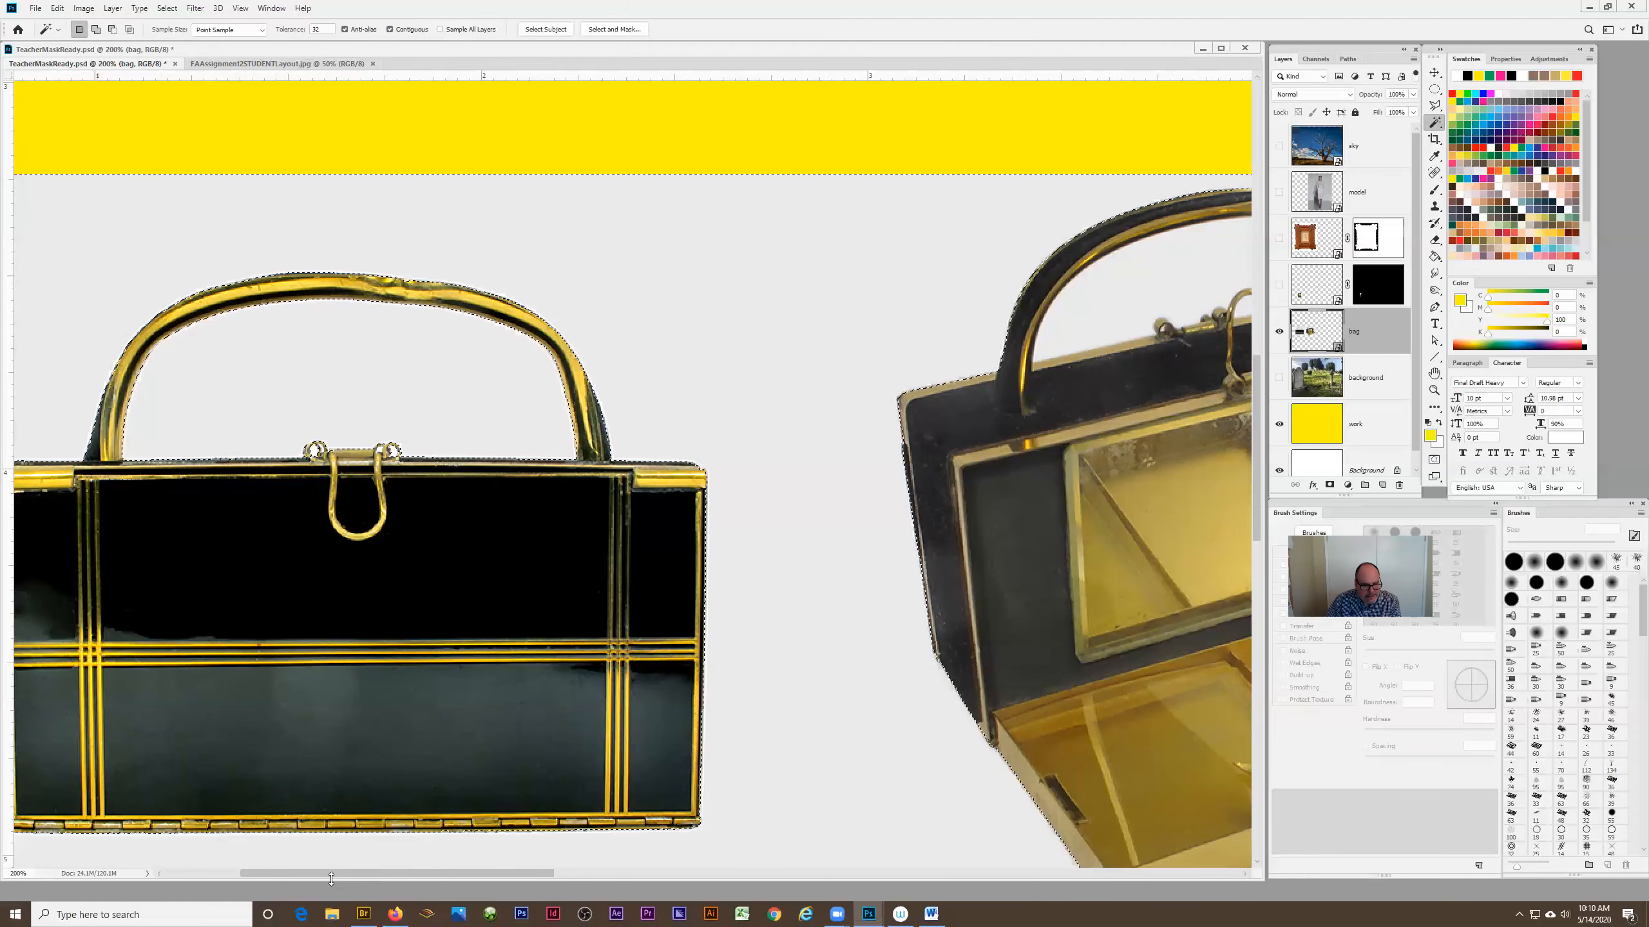
{"action": "left_click_drag", "start_coordinate": [326, 873], "coordinate": [286, 873]}
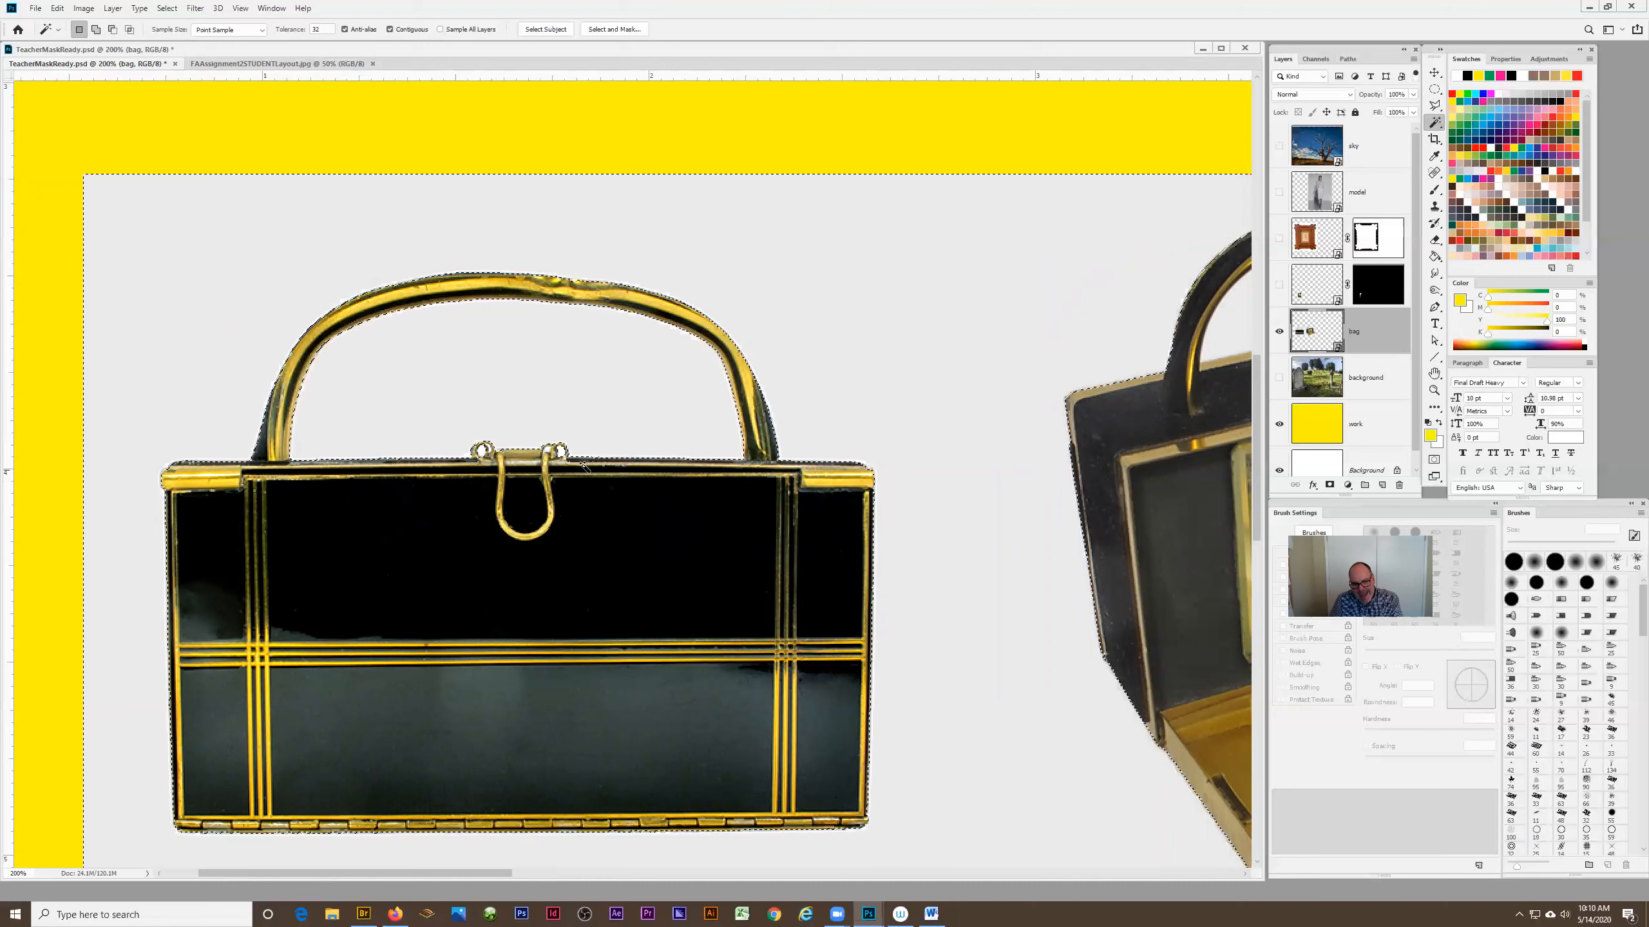
{"action": "key", "text": "shift"}
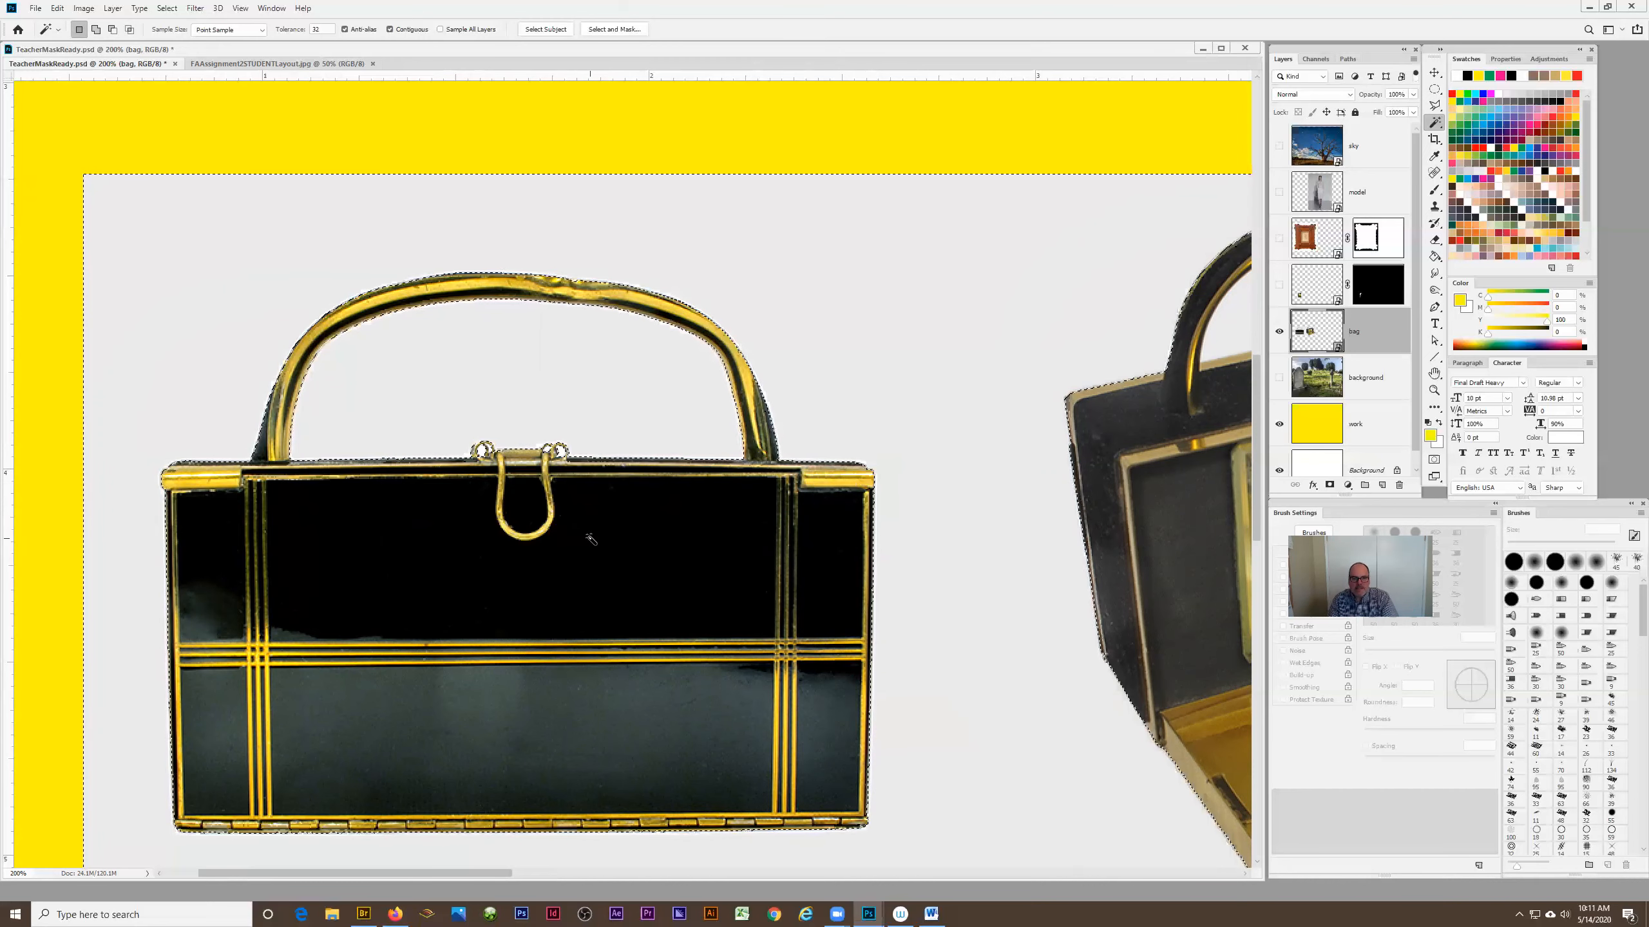
{"action": "key", "text": "ctrl+d"}
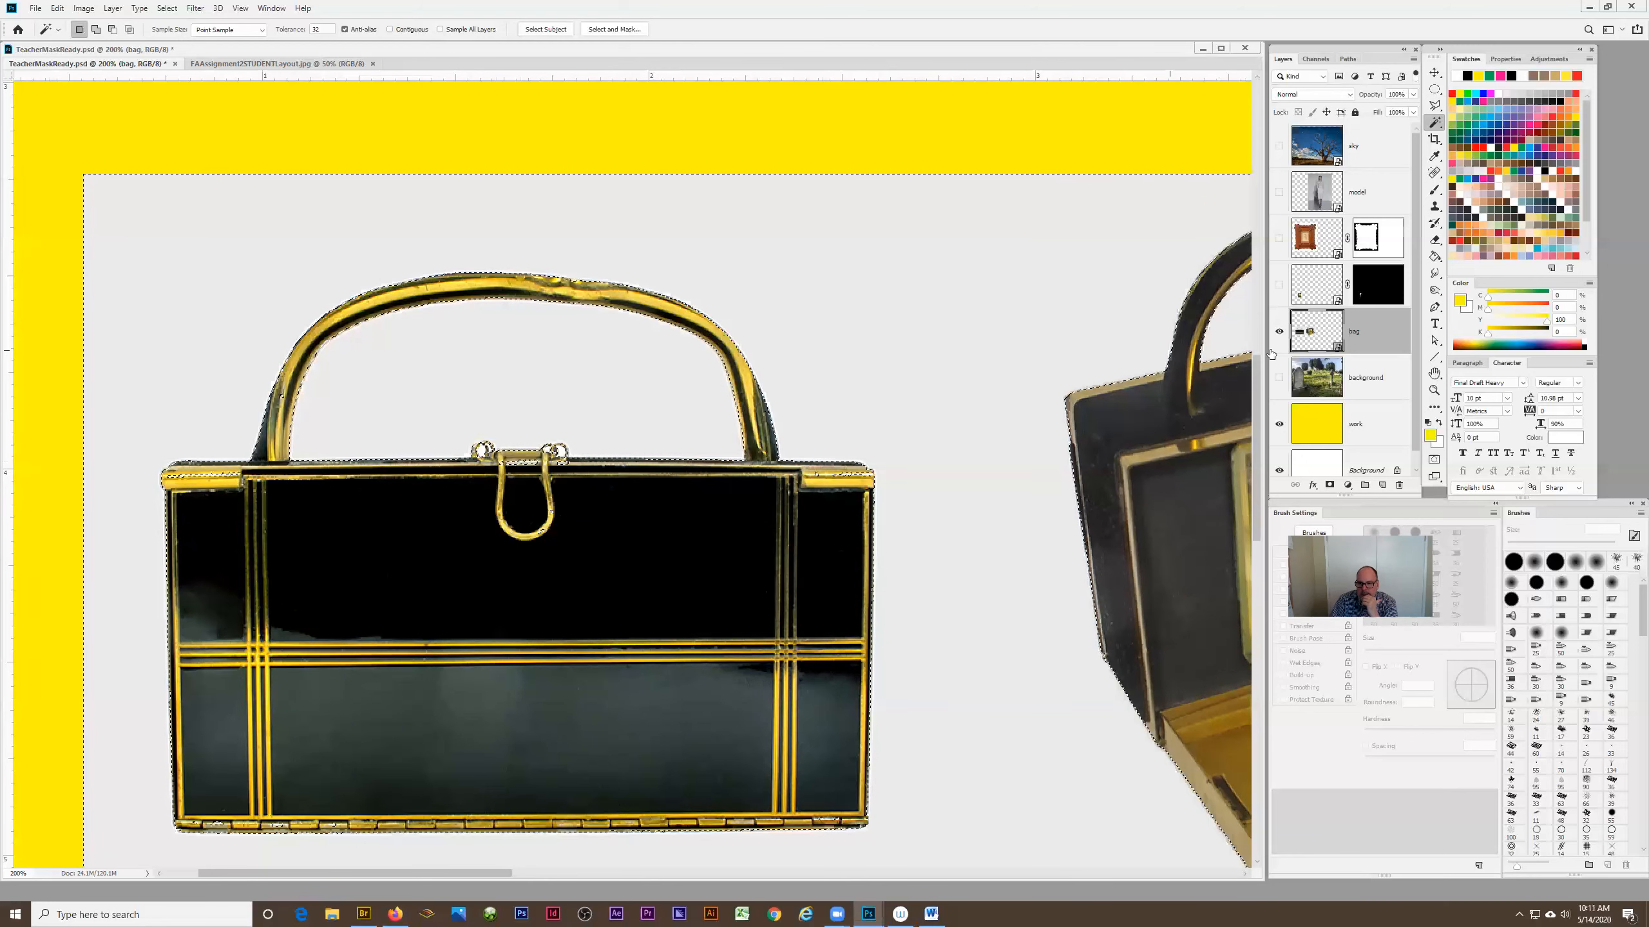
Try masking the bag layer with the background selection, undo the mask, and review the available layer mask options.
{"action": "left_click", "coordinate": [1329, 485]}
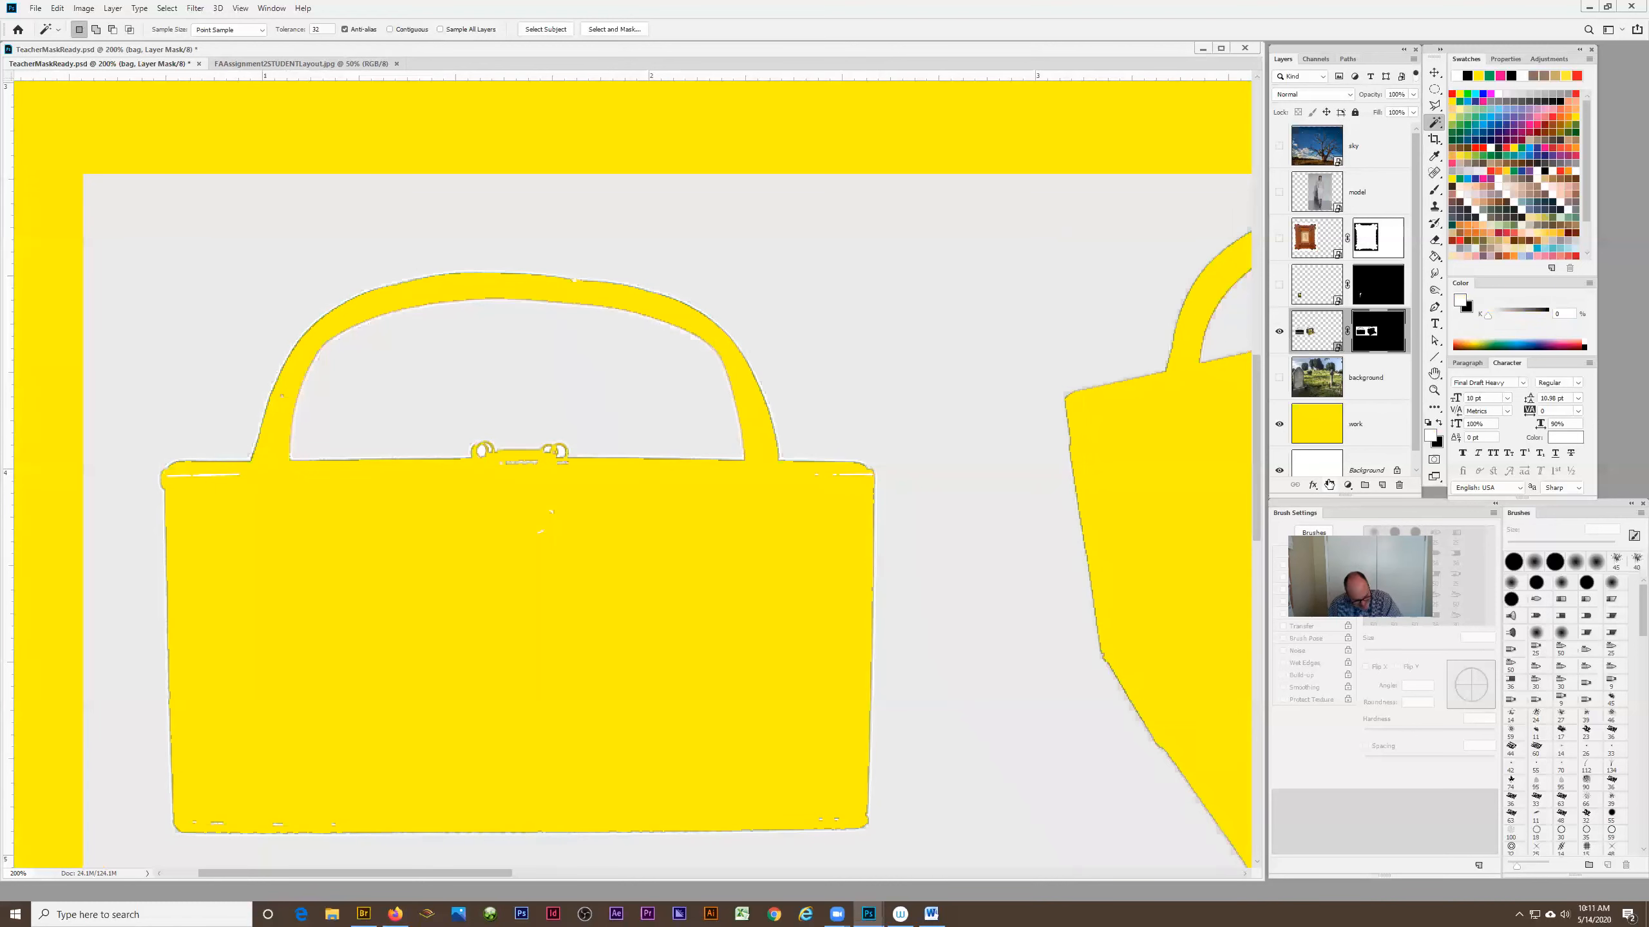
{"action": "key", "text": "ctrl+z"}
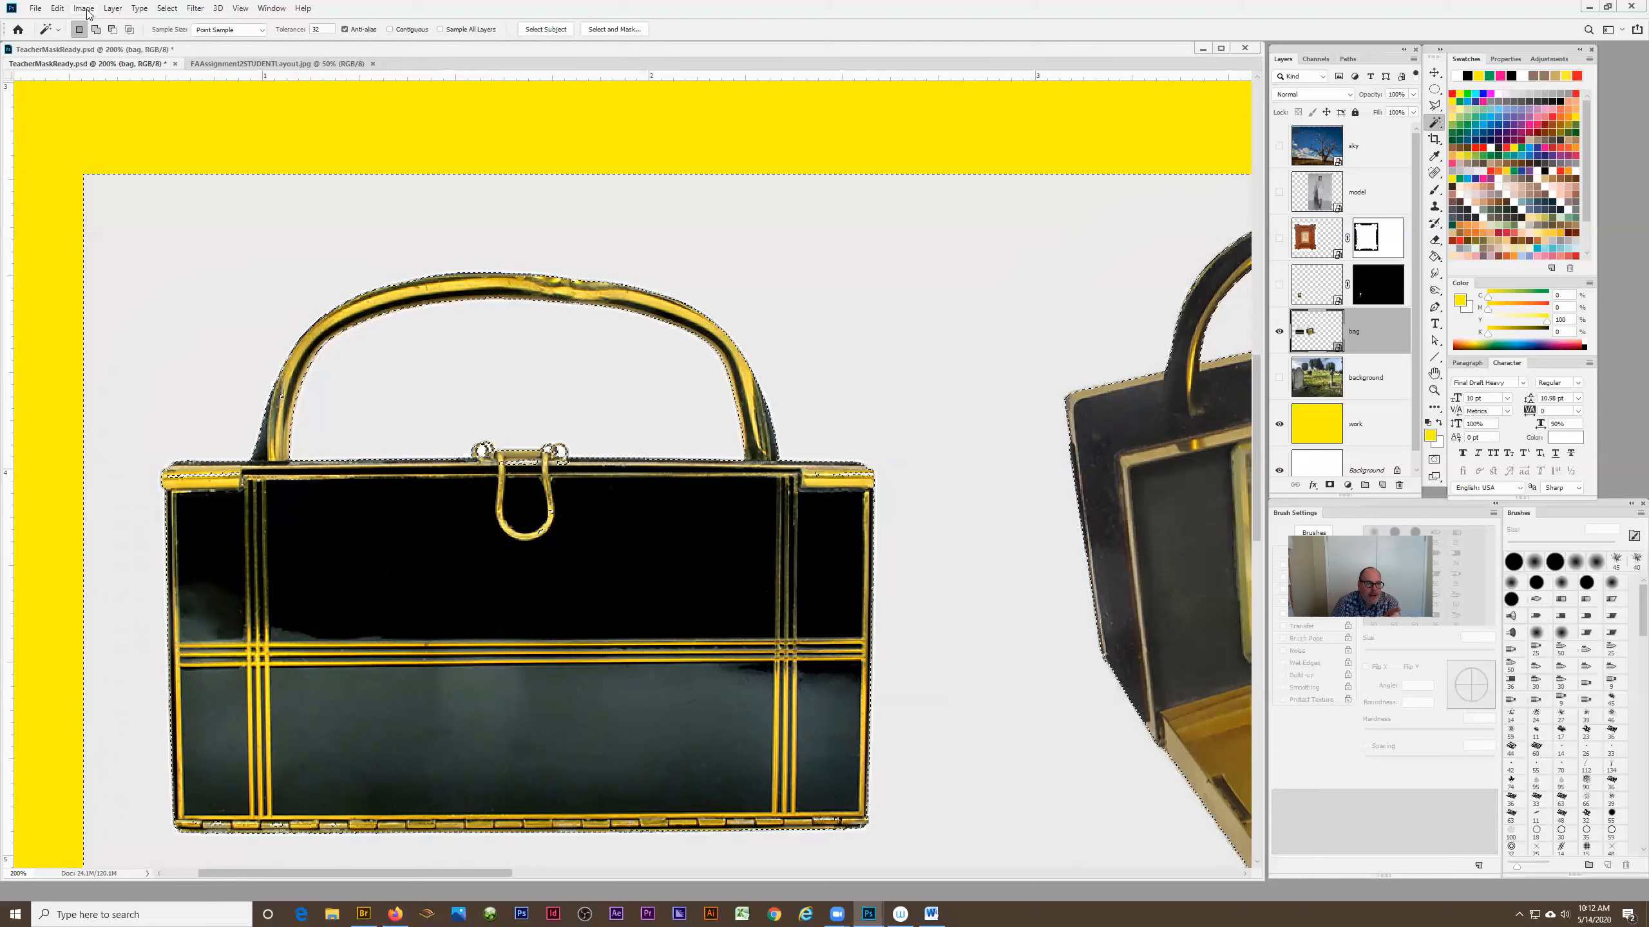
{"action": "left_click", "coordinate": [112, 8]}
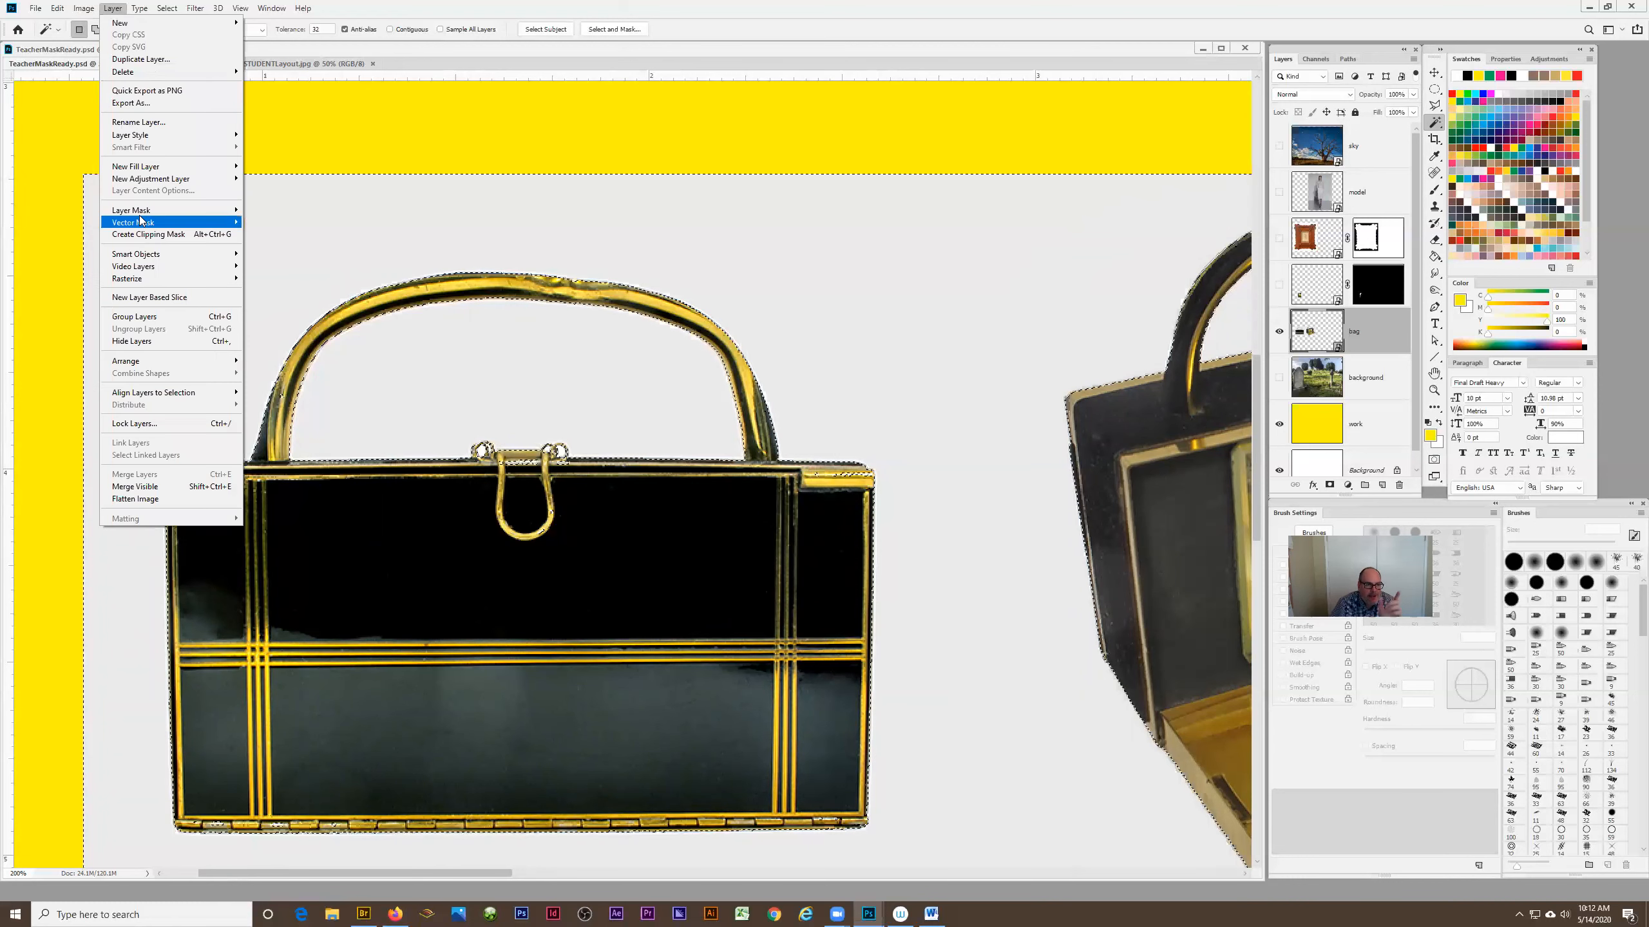
{"action": "mouse_move", "coordinate": [141, 216]}
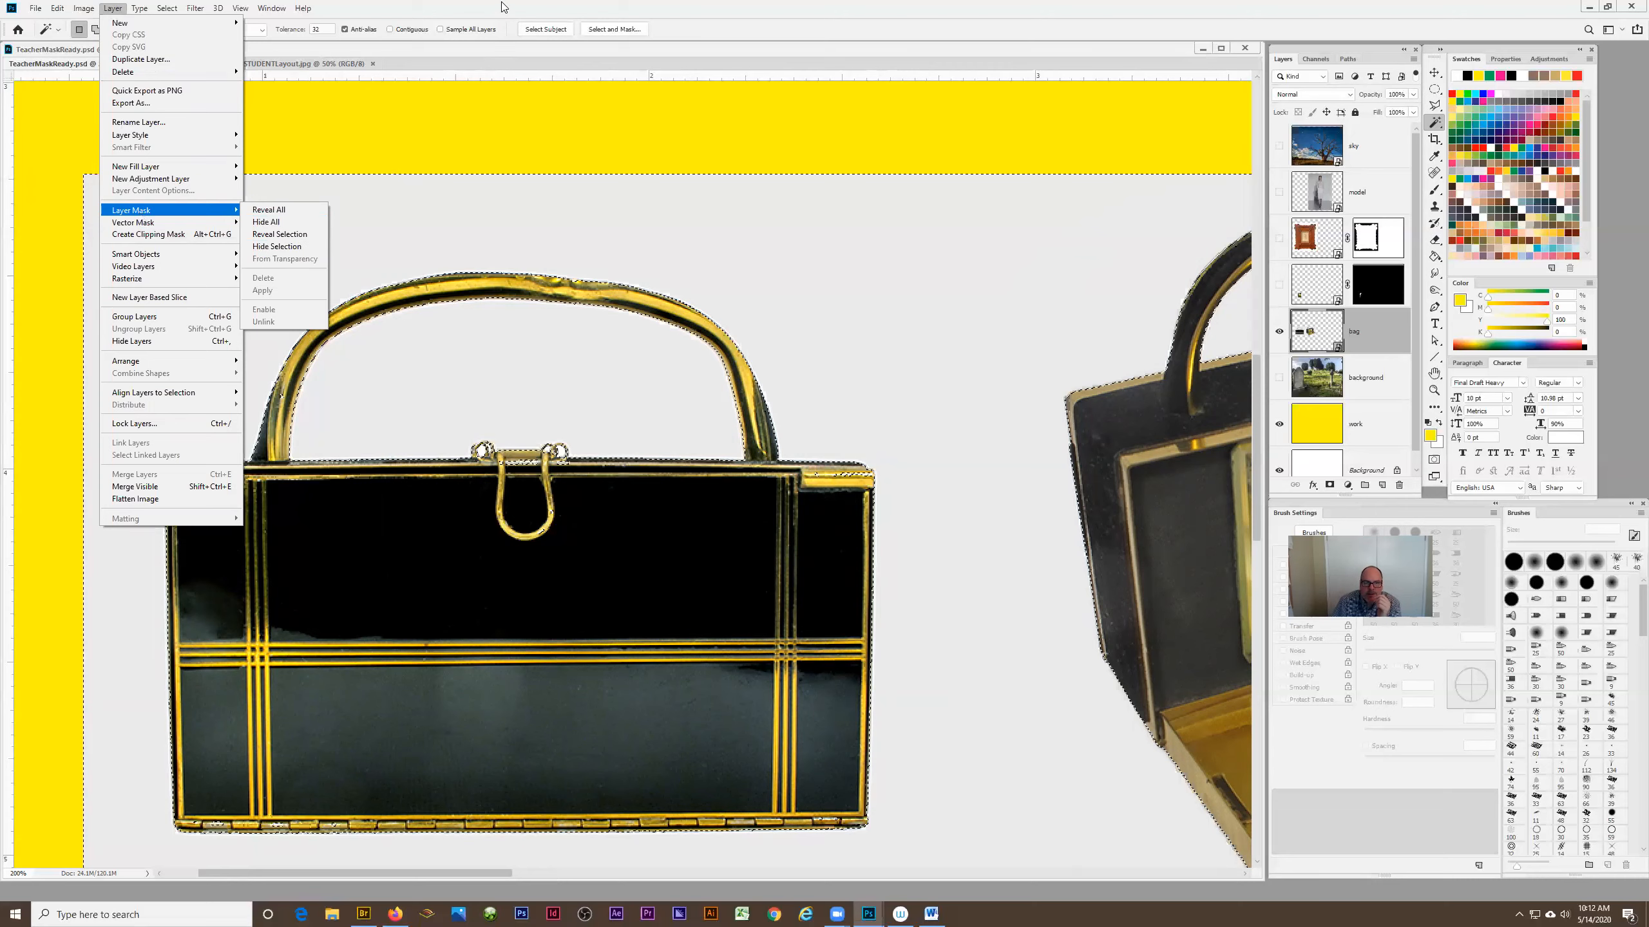
{"action": "left_click", "coordinate": [556, 61]}
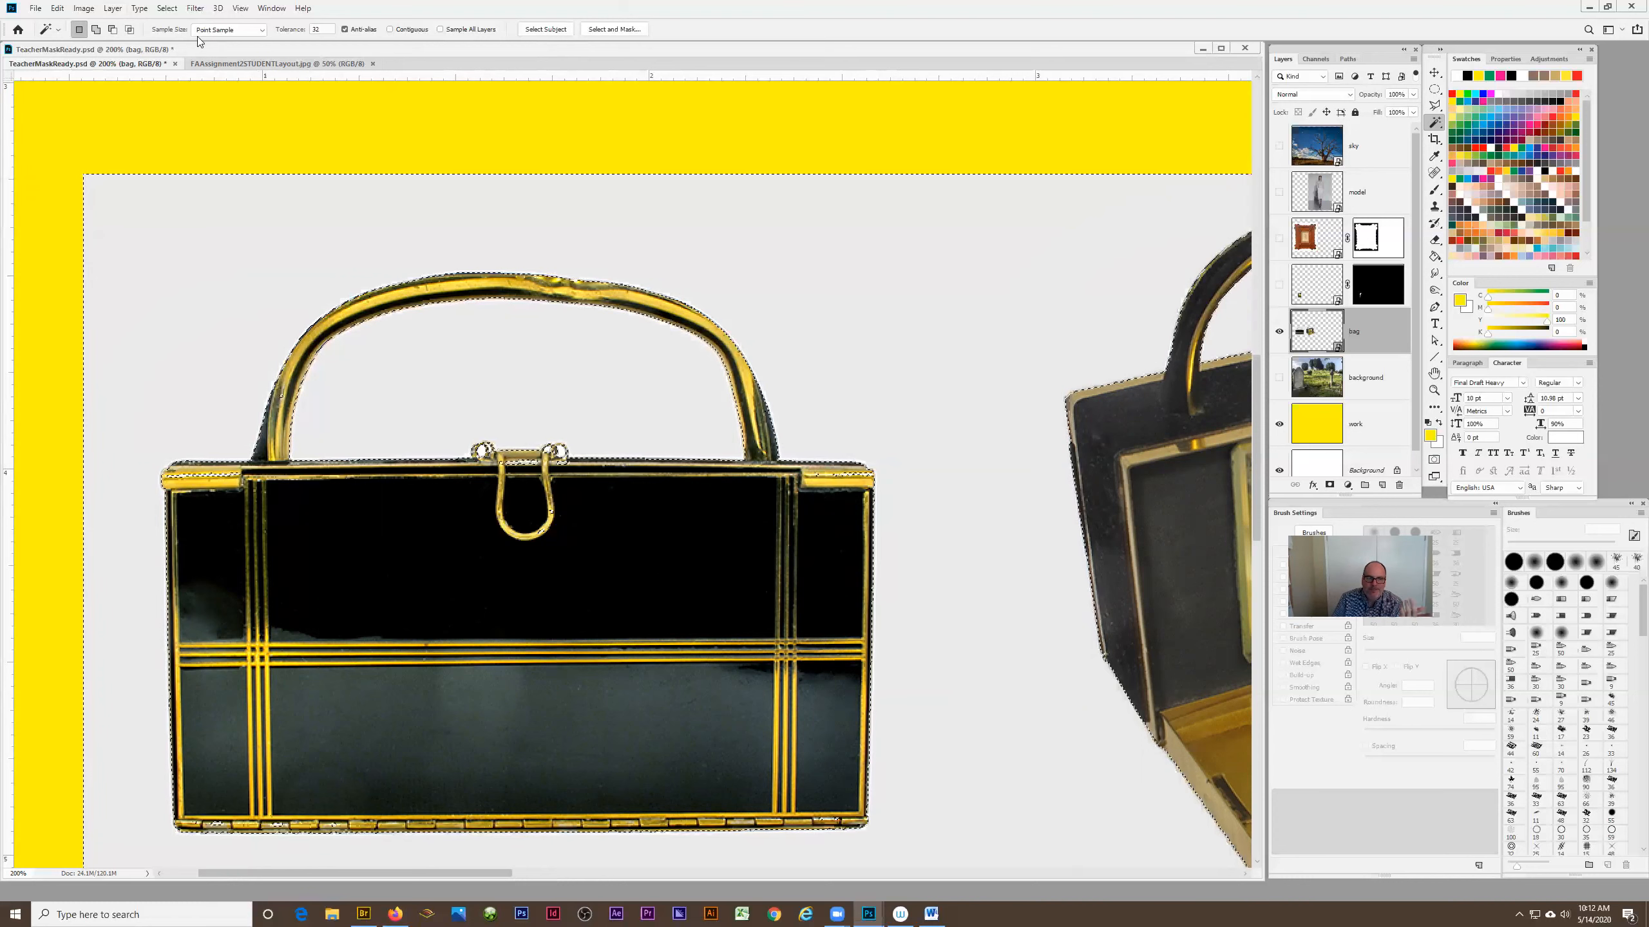
Invert the background selection and add it to the bag layer as a layer mask.
{"action": "left_click", "coordinate": [173, 8]}
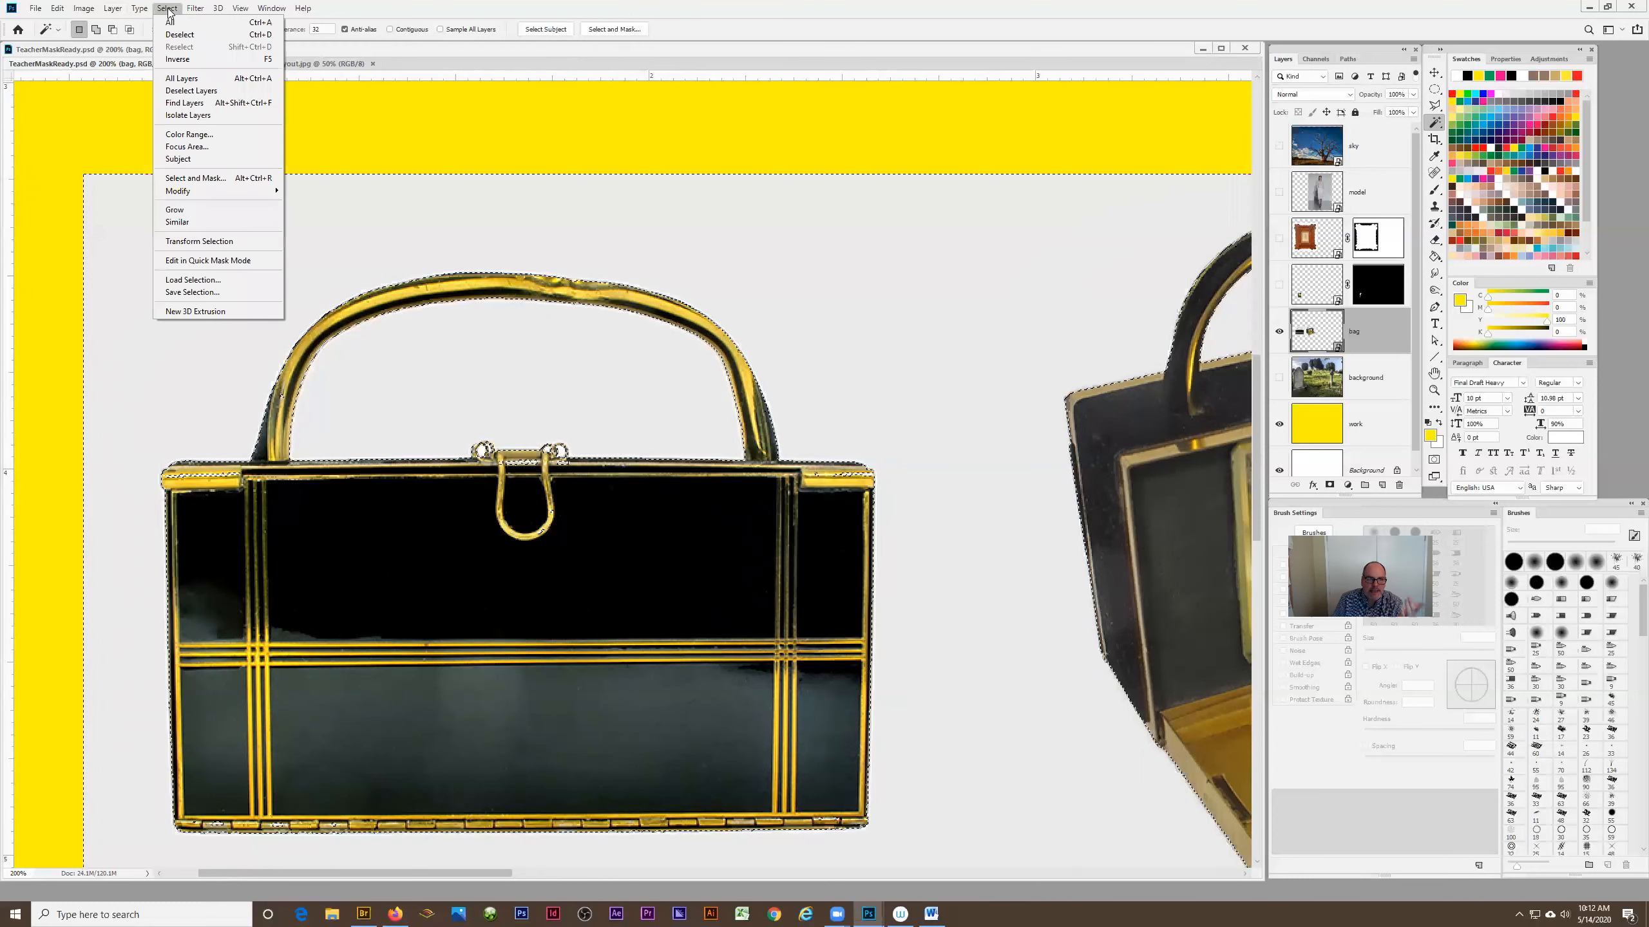
{"action": "left_click", "coordinate": [215, 58]}
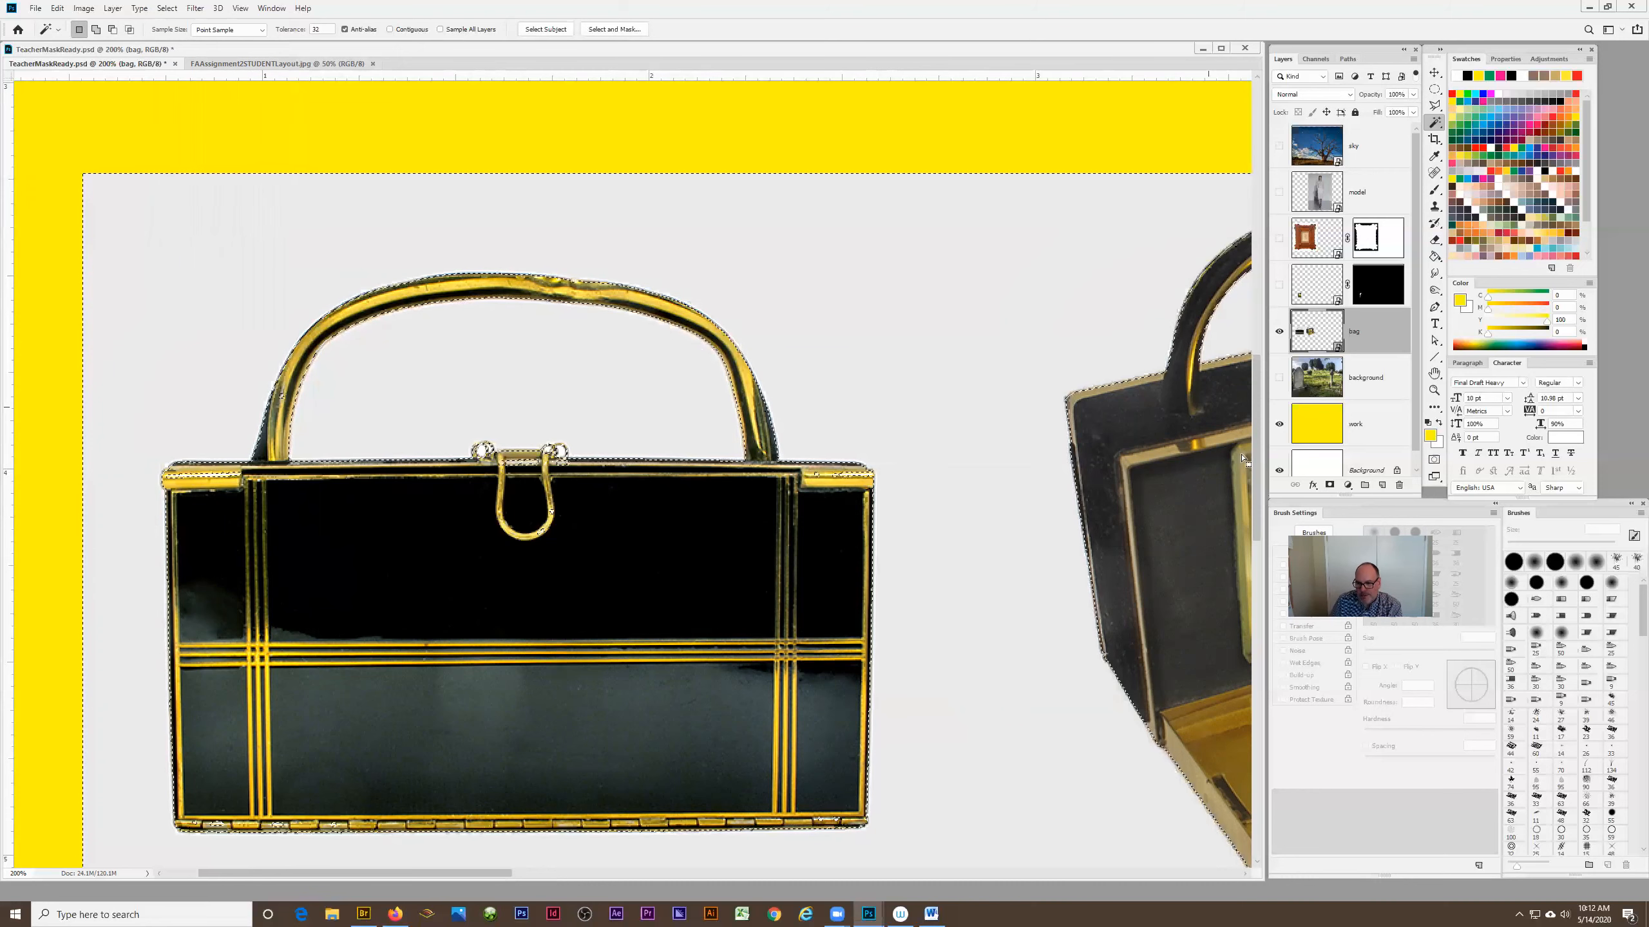
{"action": "left_click", "coordinate": [1330, 486]}
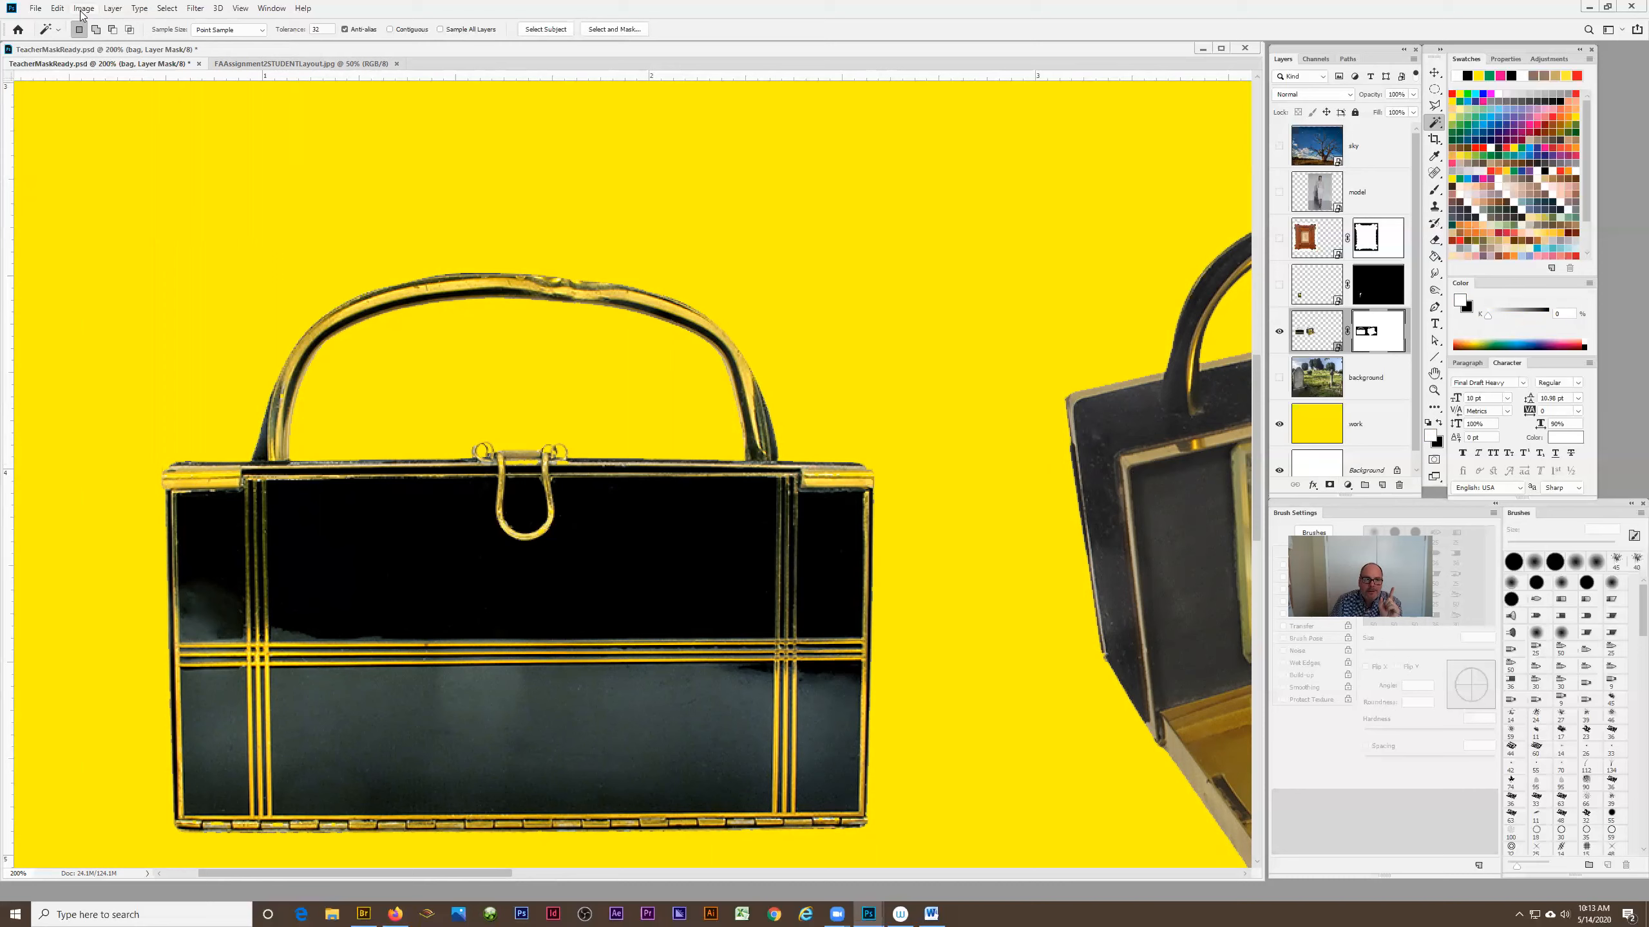
{"action": "left_click", "coordinate": [112, 8]}
{"action": "mouse_move", "coordinate": [148, 213]}
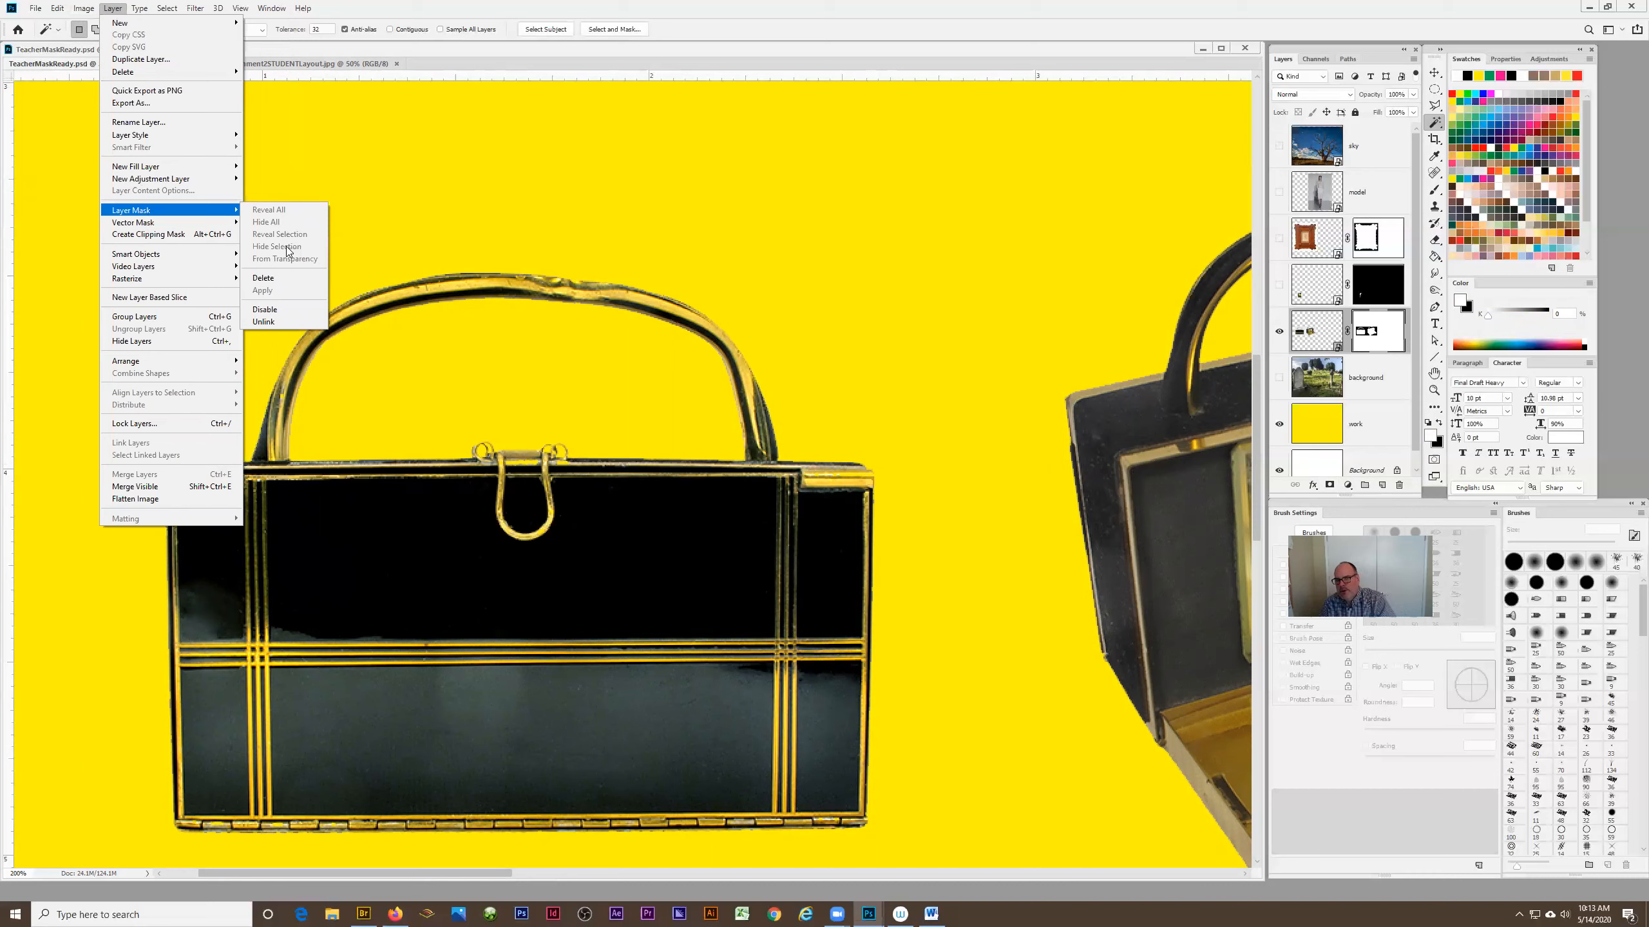
{"action": "left_click", "coordinate": [1120, 13]}
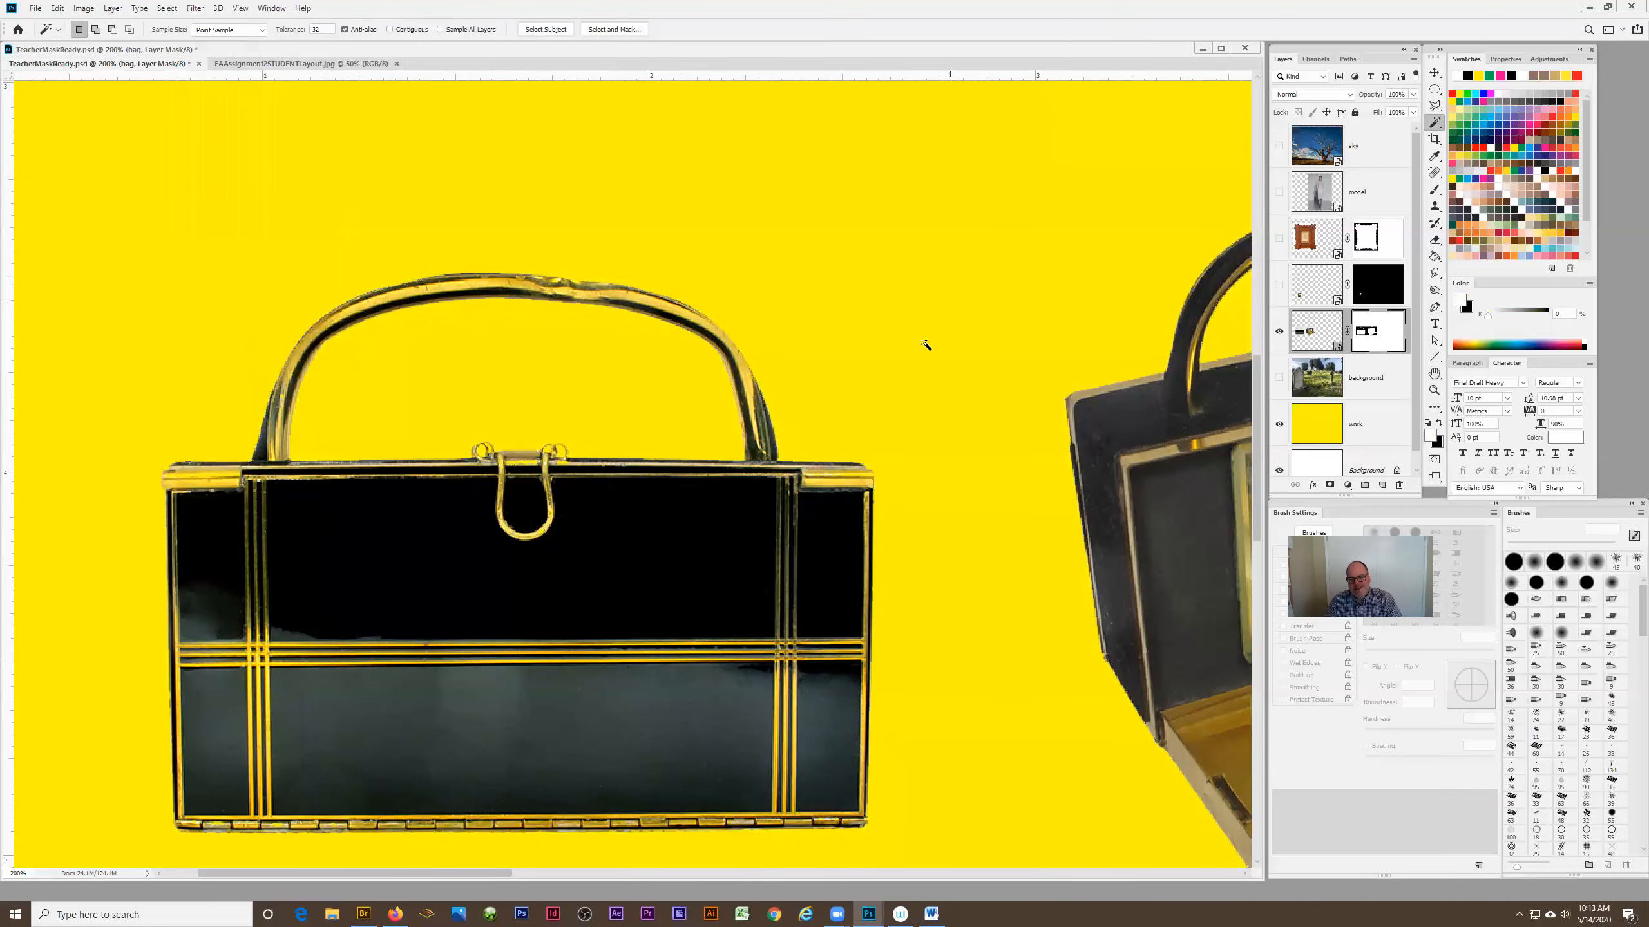
Make the sky layer active and visible.
{"action": "key", "text": "z"}
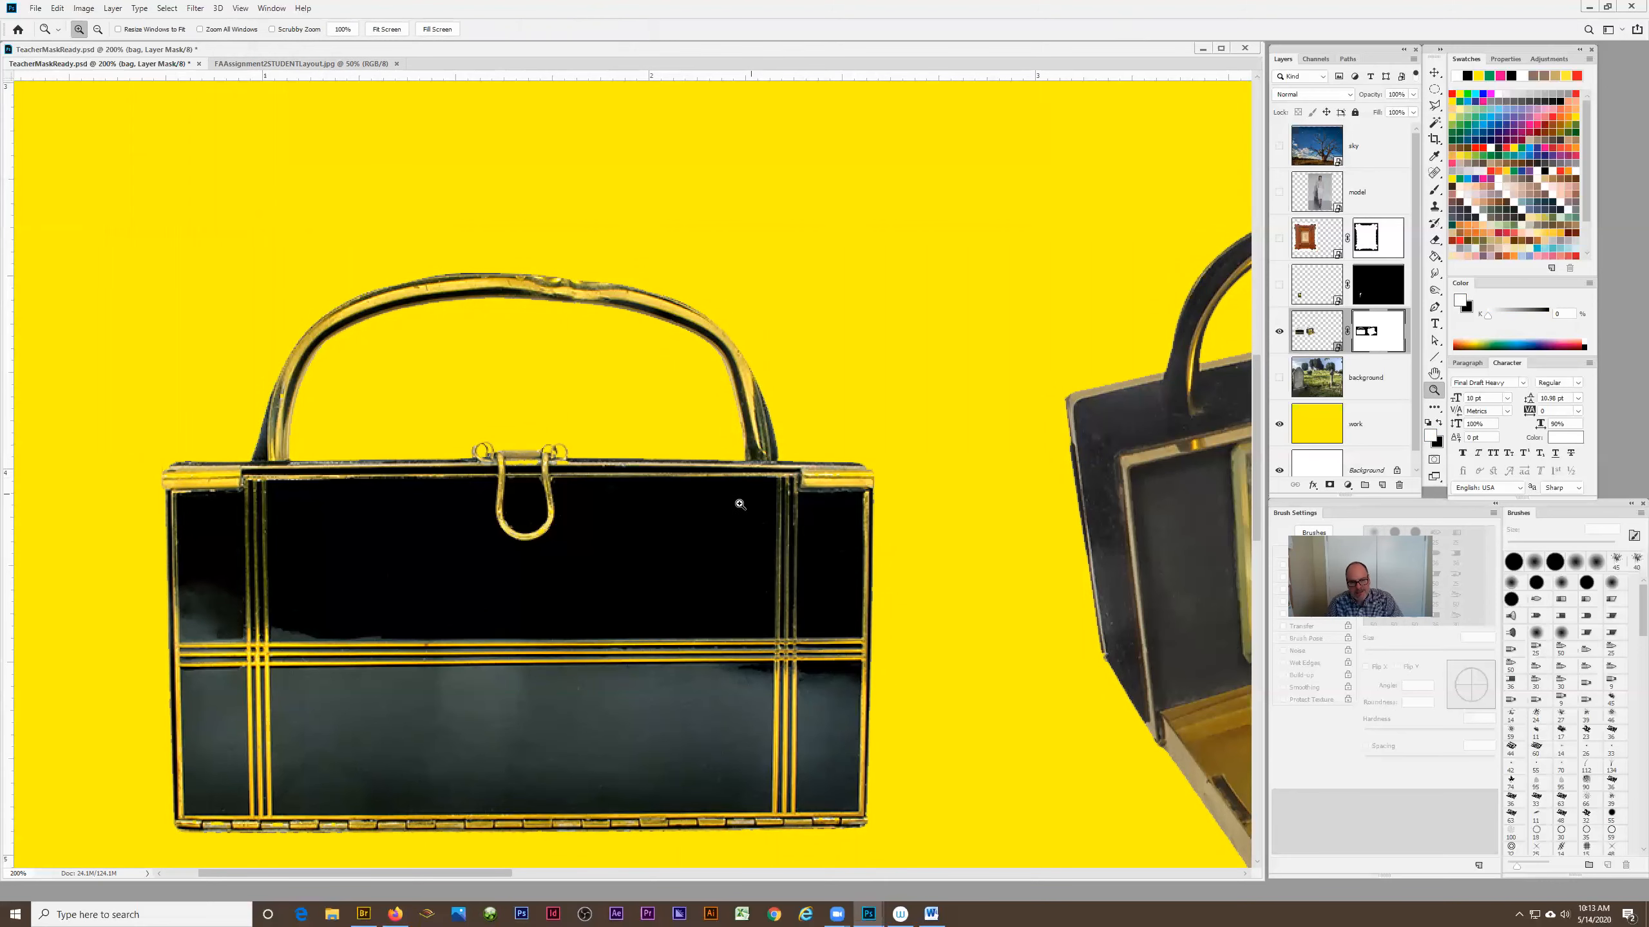
{"action": "left_click", "coordinate": [731, 501], "text": "alt"}
{"action": "left_click", "coordinate": [726, 501], "text": "alt"}
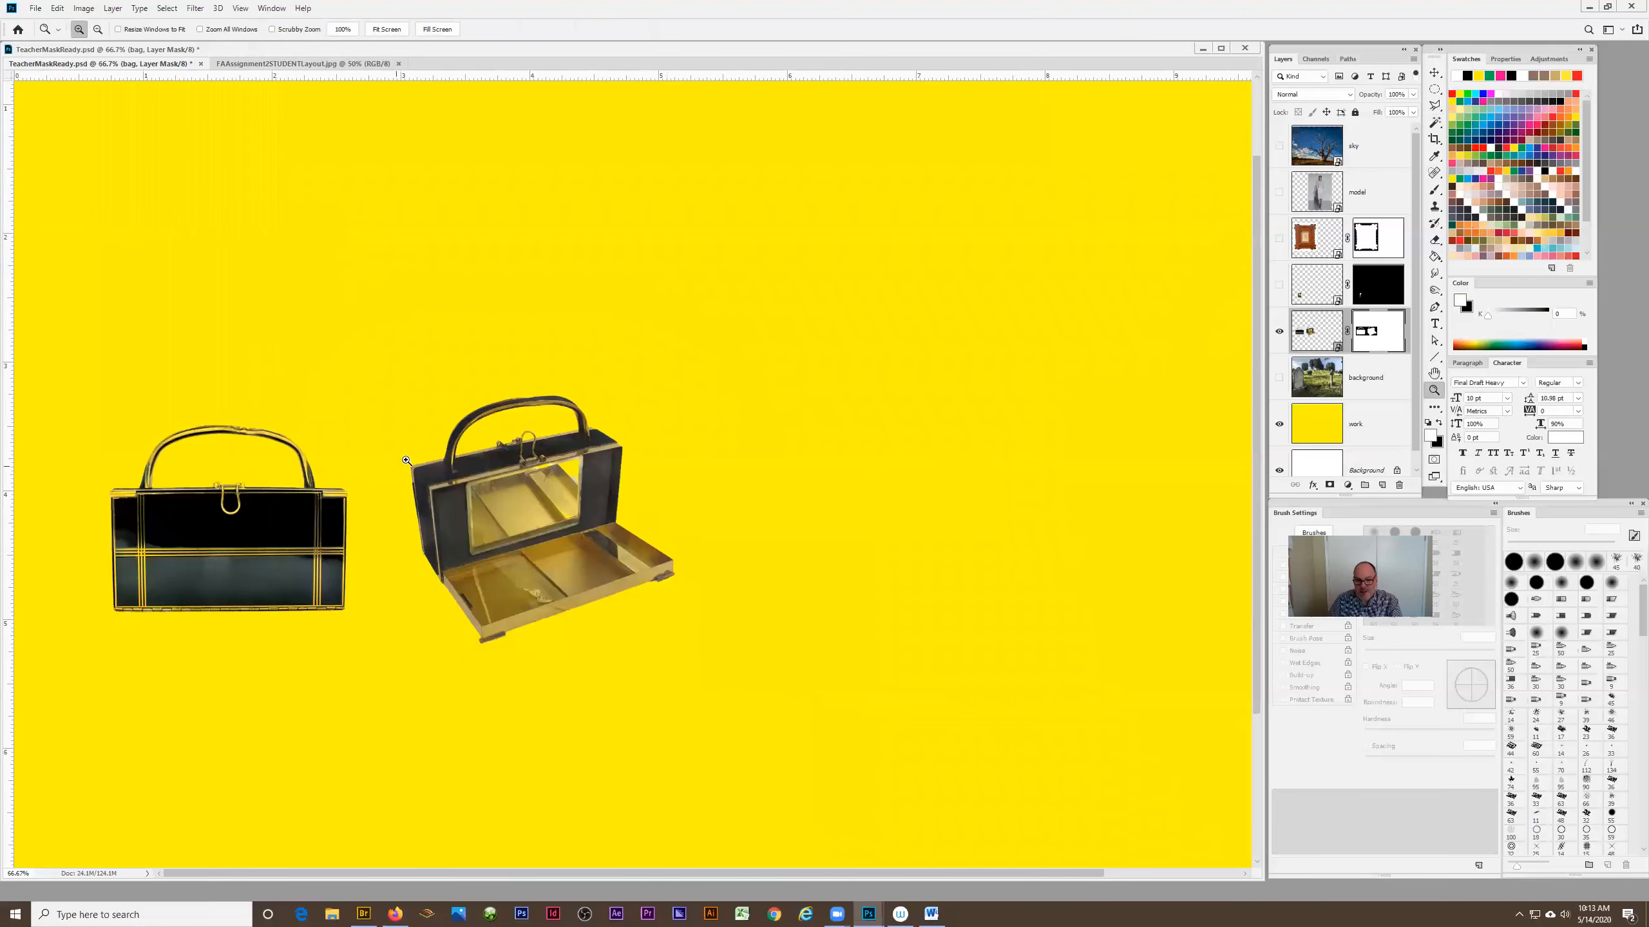
{"action": "left_click", "coordinate": [443, 450], "text": "alt"}
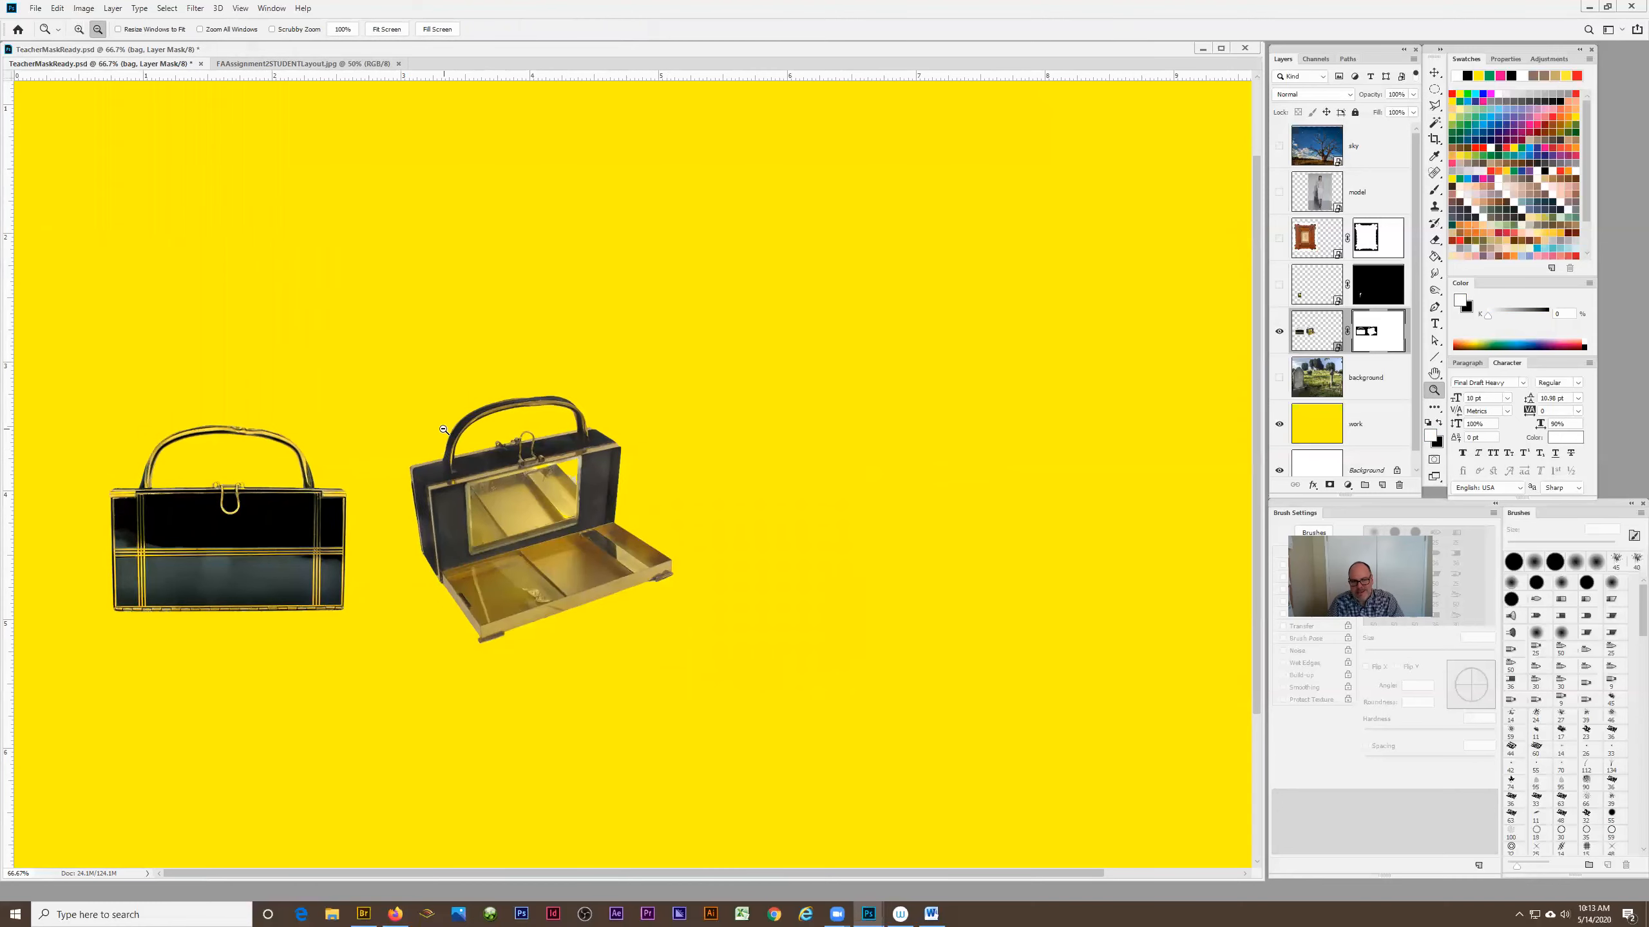
{"action": "left_click", "coordinate": [443, 449], "text": "alt"}
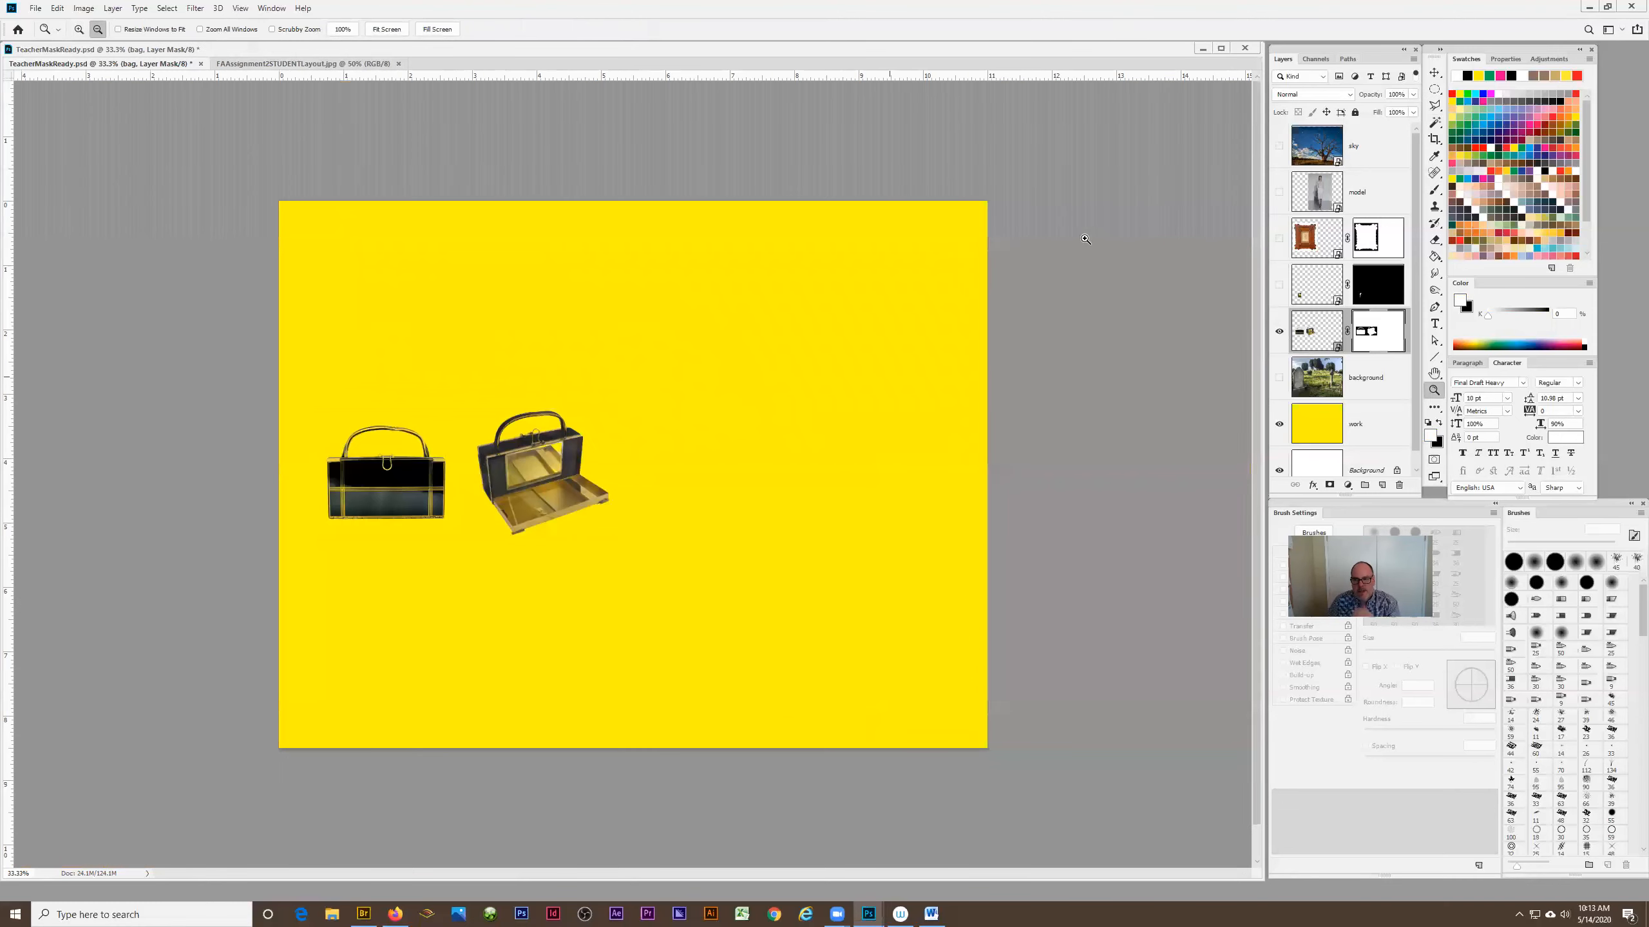
{"action": "left_click", "coordinate": [1354, 147]}
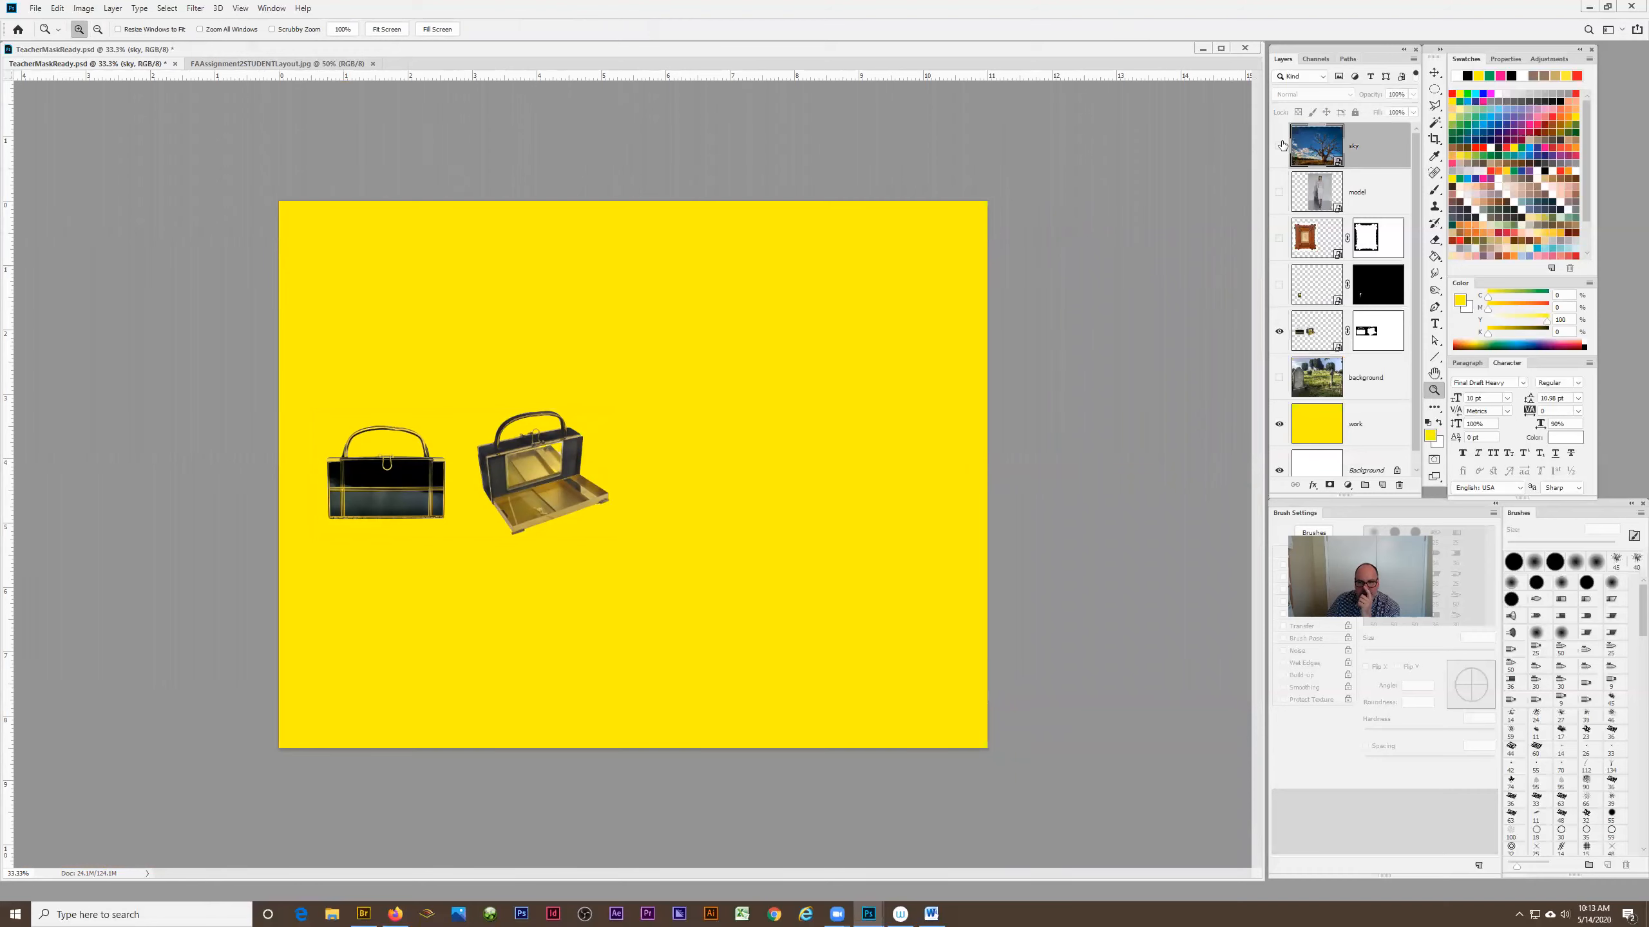
{"action": "left_click", "coordinate": [1279, 146]}
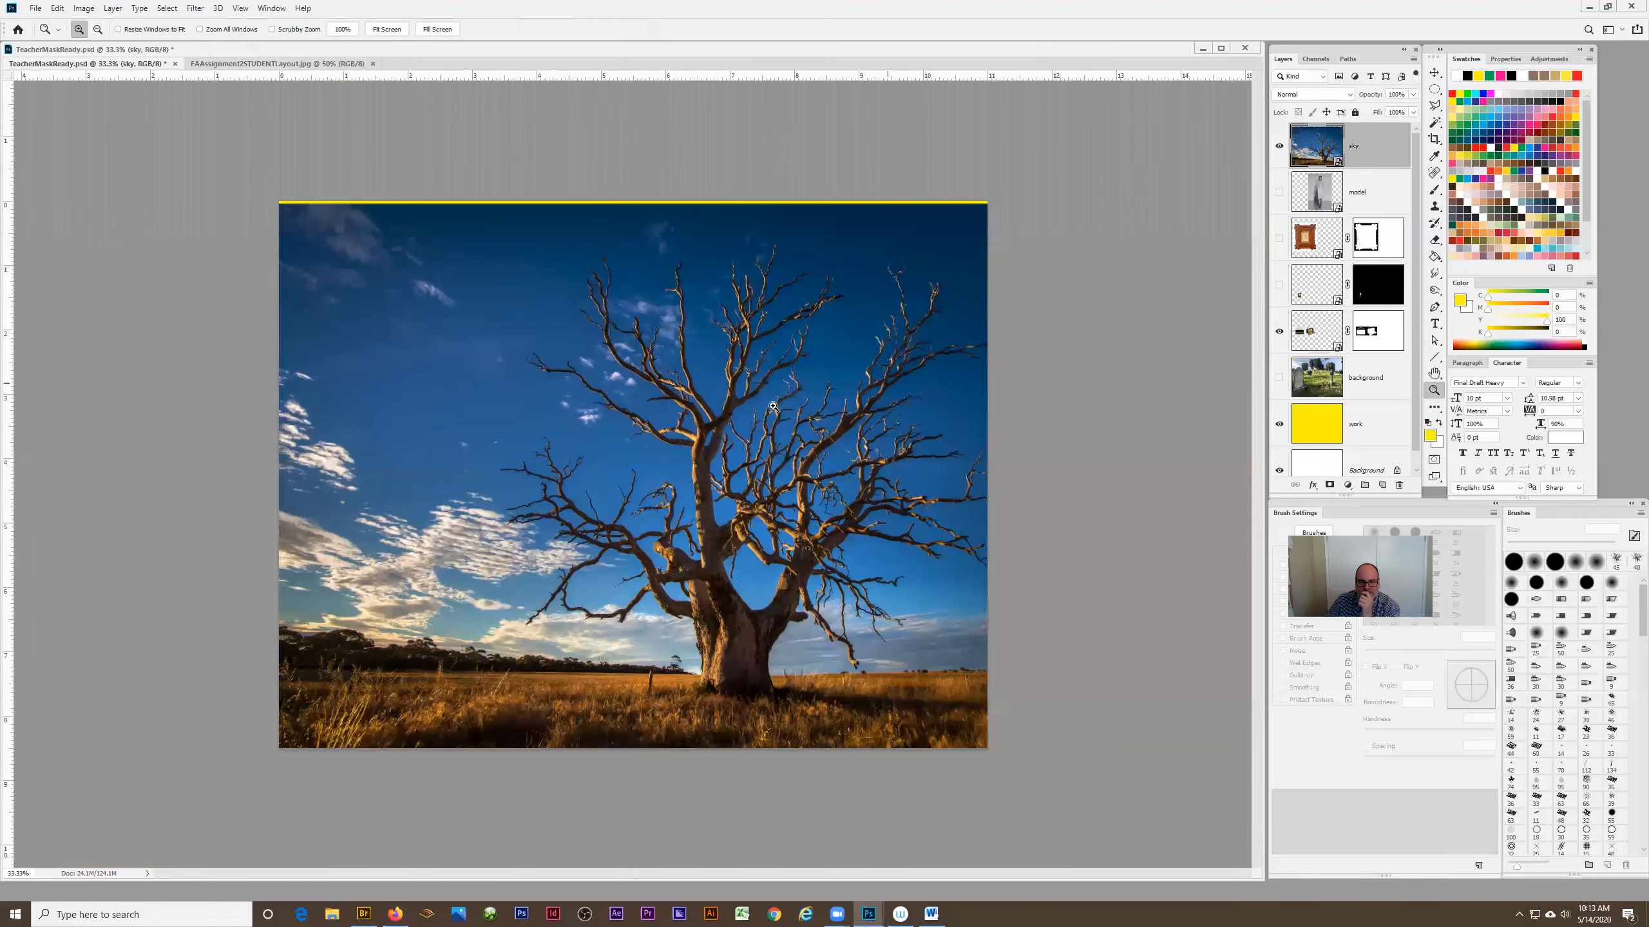
{"action": "left_click", "coordinate": [743, 390]}
{"action": "left_click", "coordinate": [792, 479]}
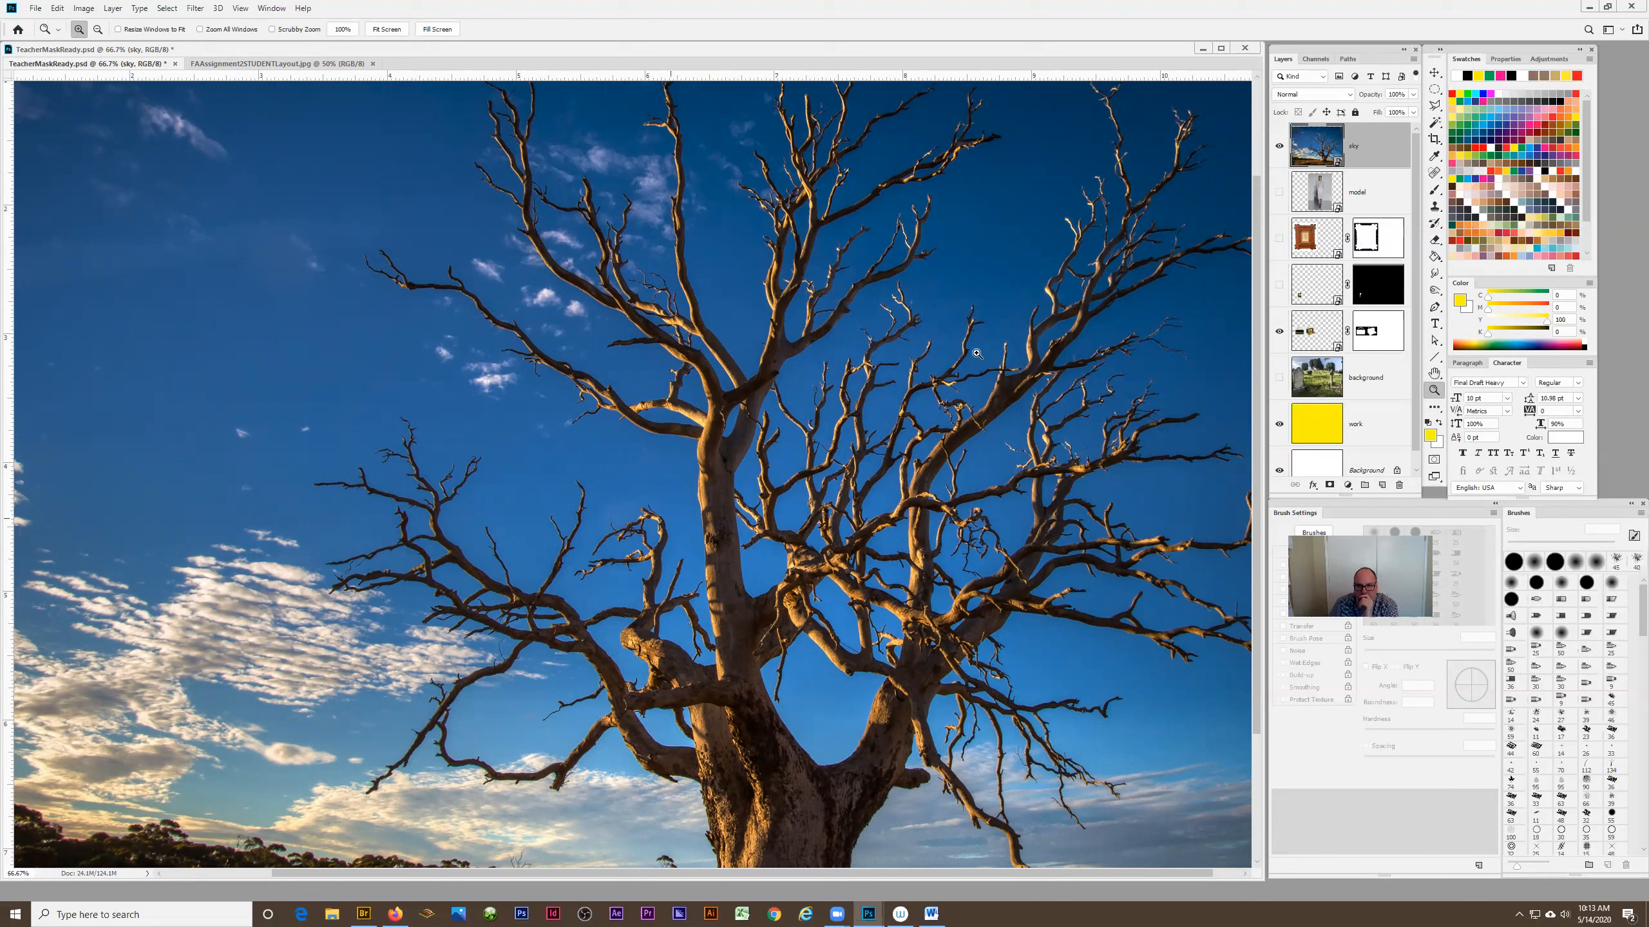
Select the blue sky around the tree with the Magic Wand and add the darker sky above it to the selection.
{"action": "left_click", "coordinate": [1435, 124]}
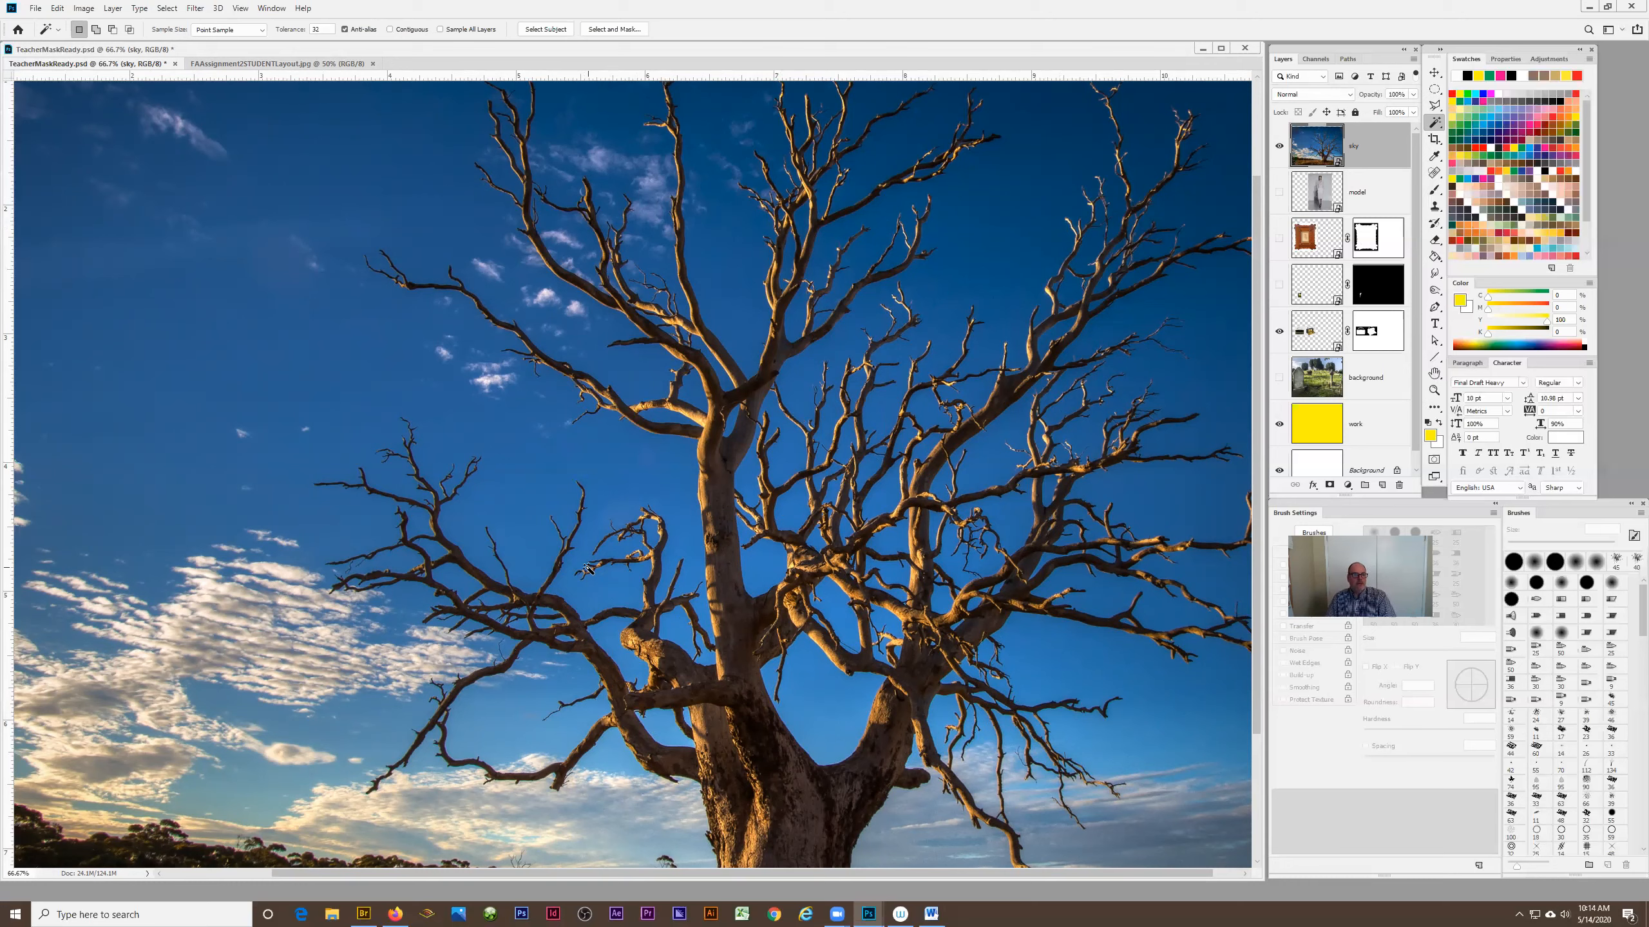
{"action": "left_click", "coordinate": [610, 459]}
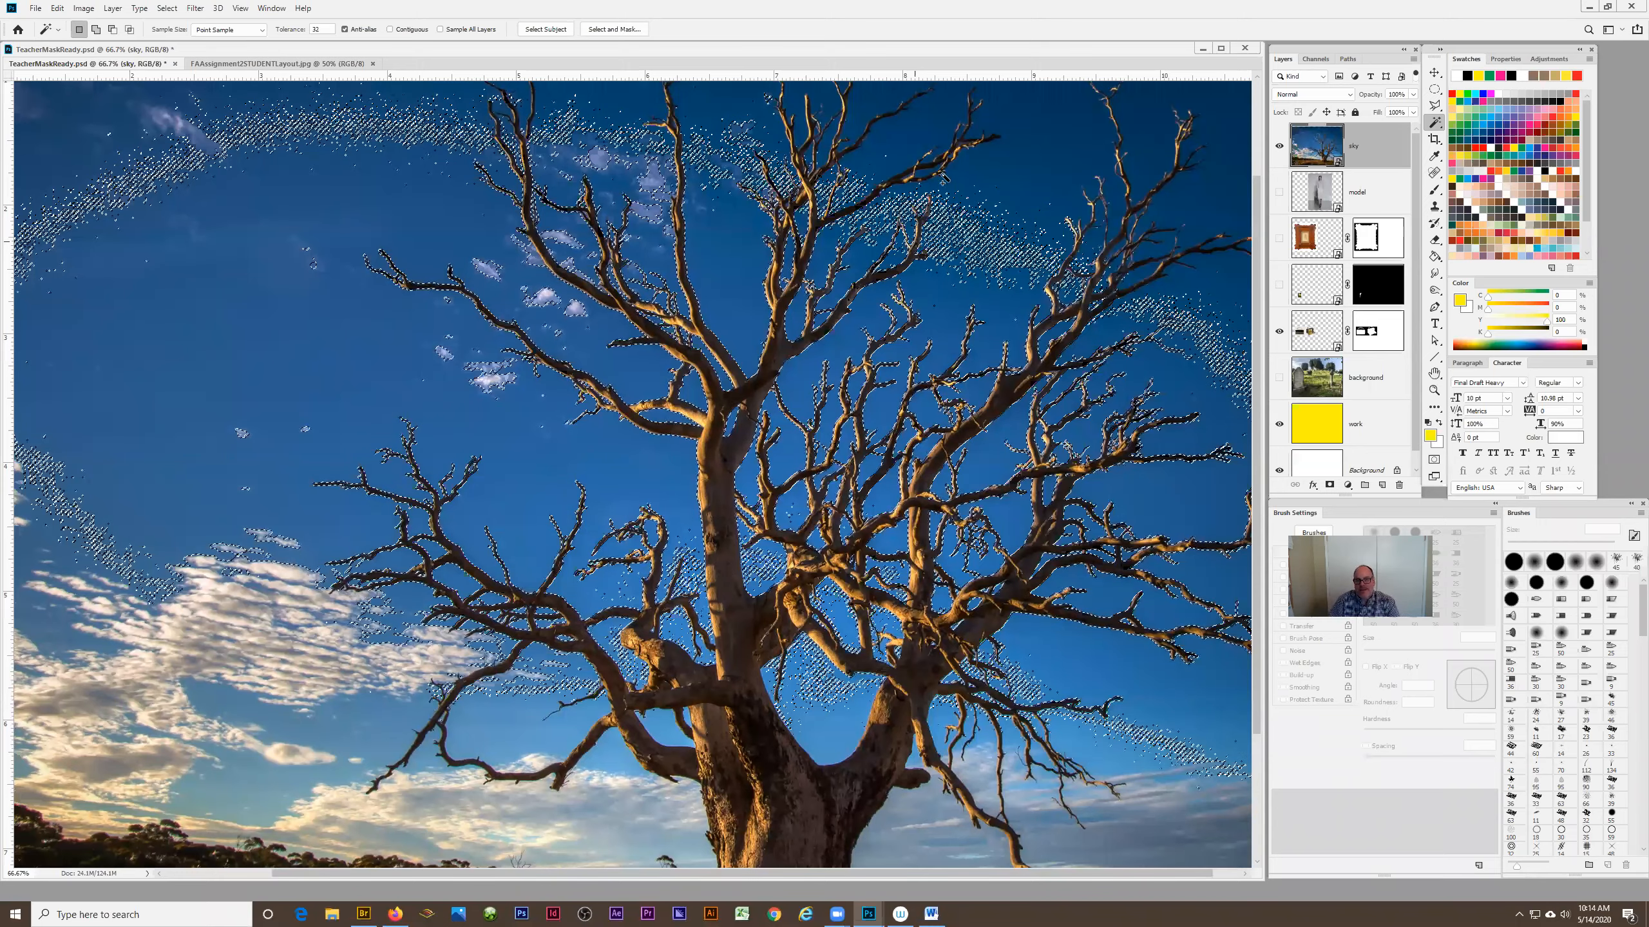
{"action": "left_click", "coordinate": [1015, 160], "text": "shift"}
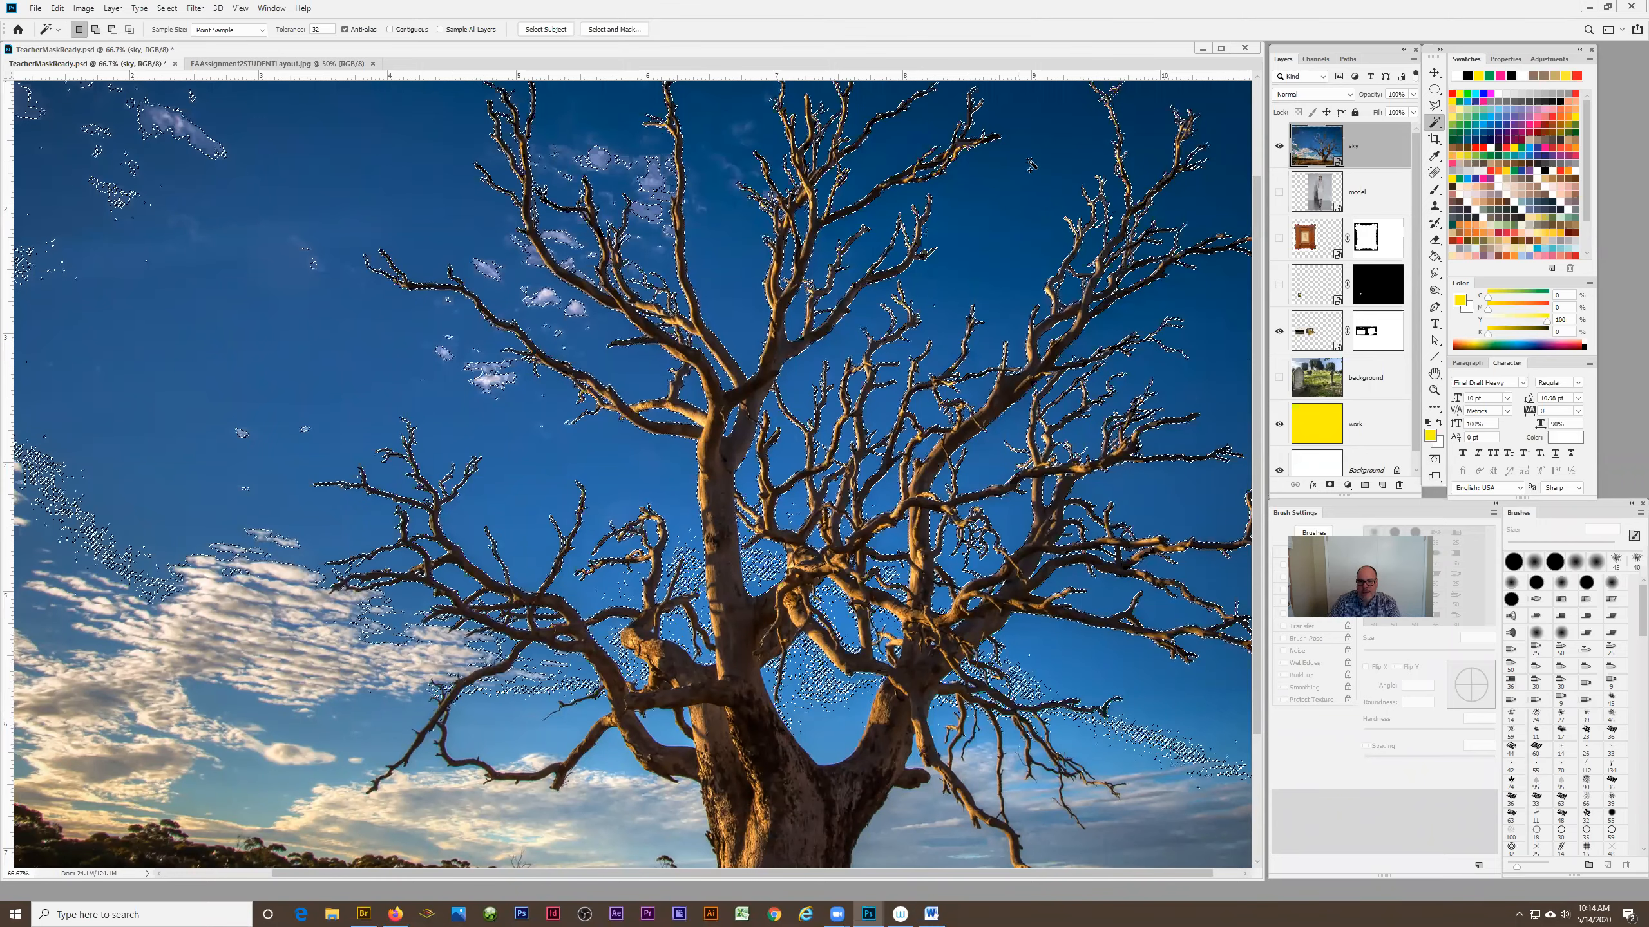
{"action": "key", "text": "shift"}
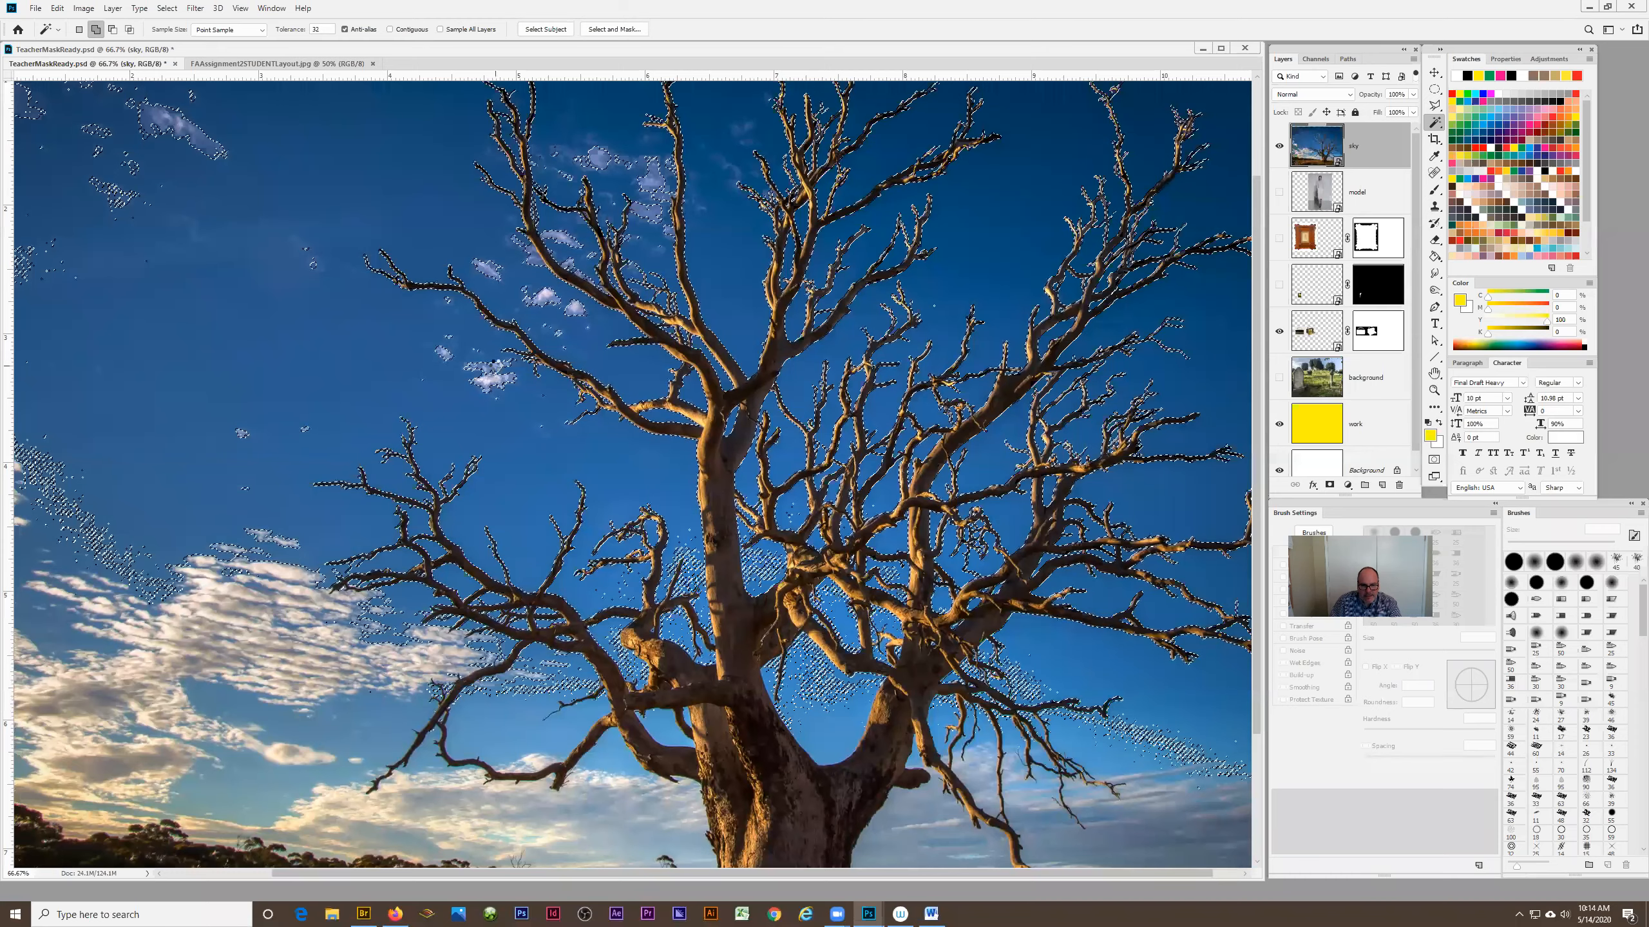
Add the clouds and the remaining patches of sky around the trunk and lower branches to the selection.
{"action": "left_click", "coordinate": [488, 375], "text": "shift"}
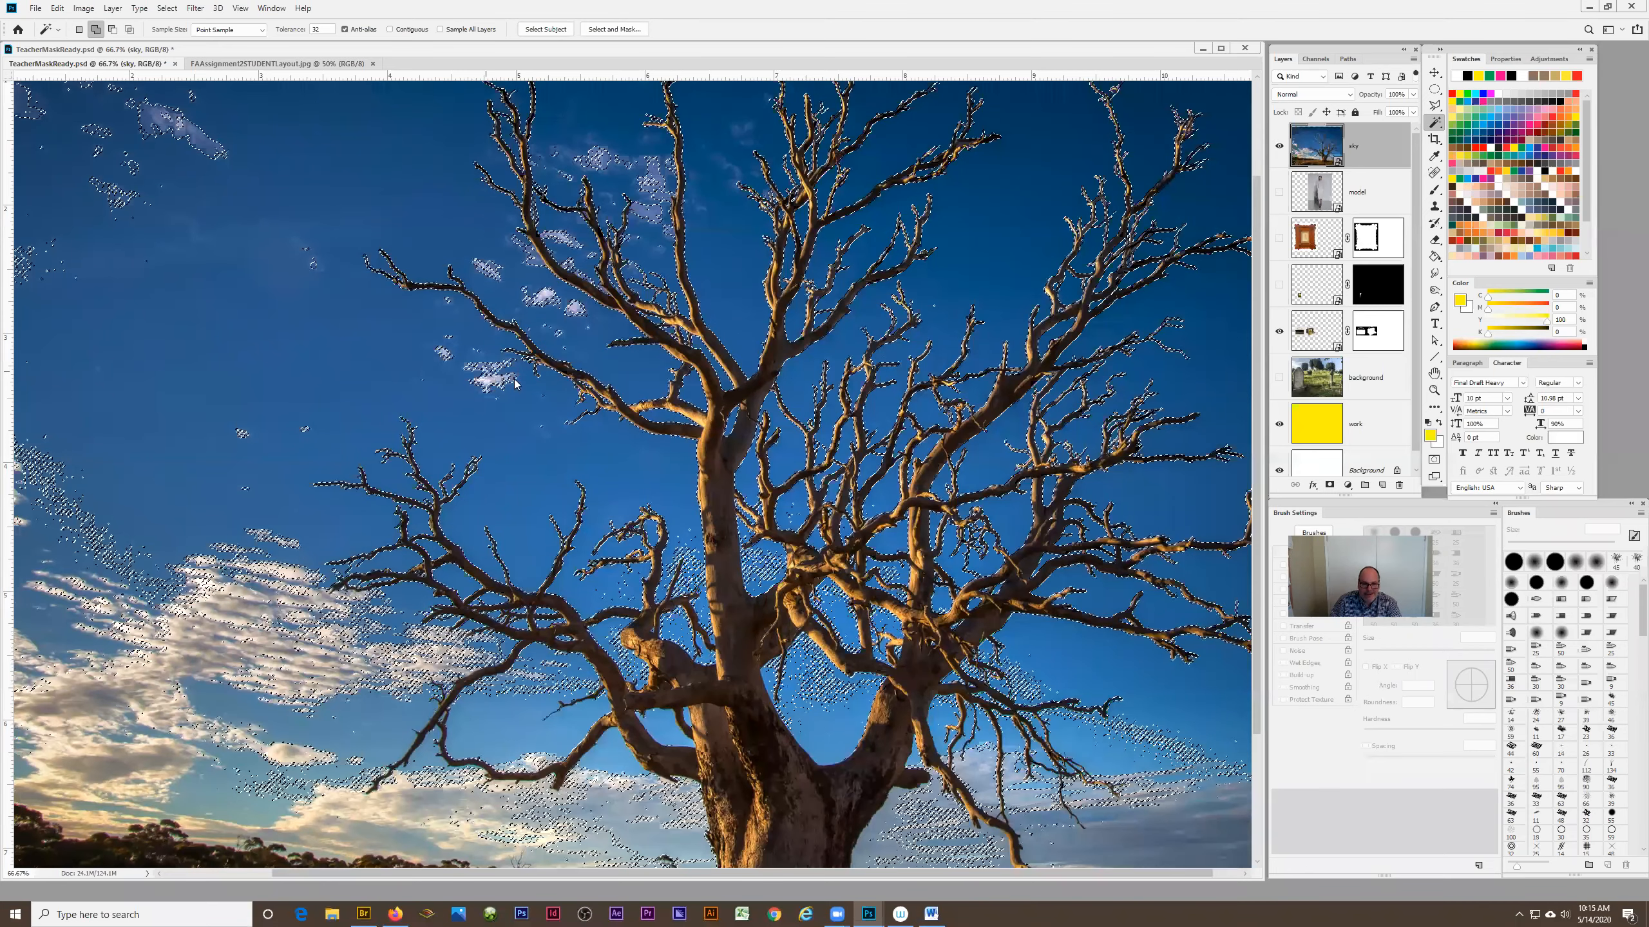
{"action": "left_click", "coordinate": [510, 419], "text": "shift"}
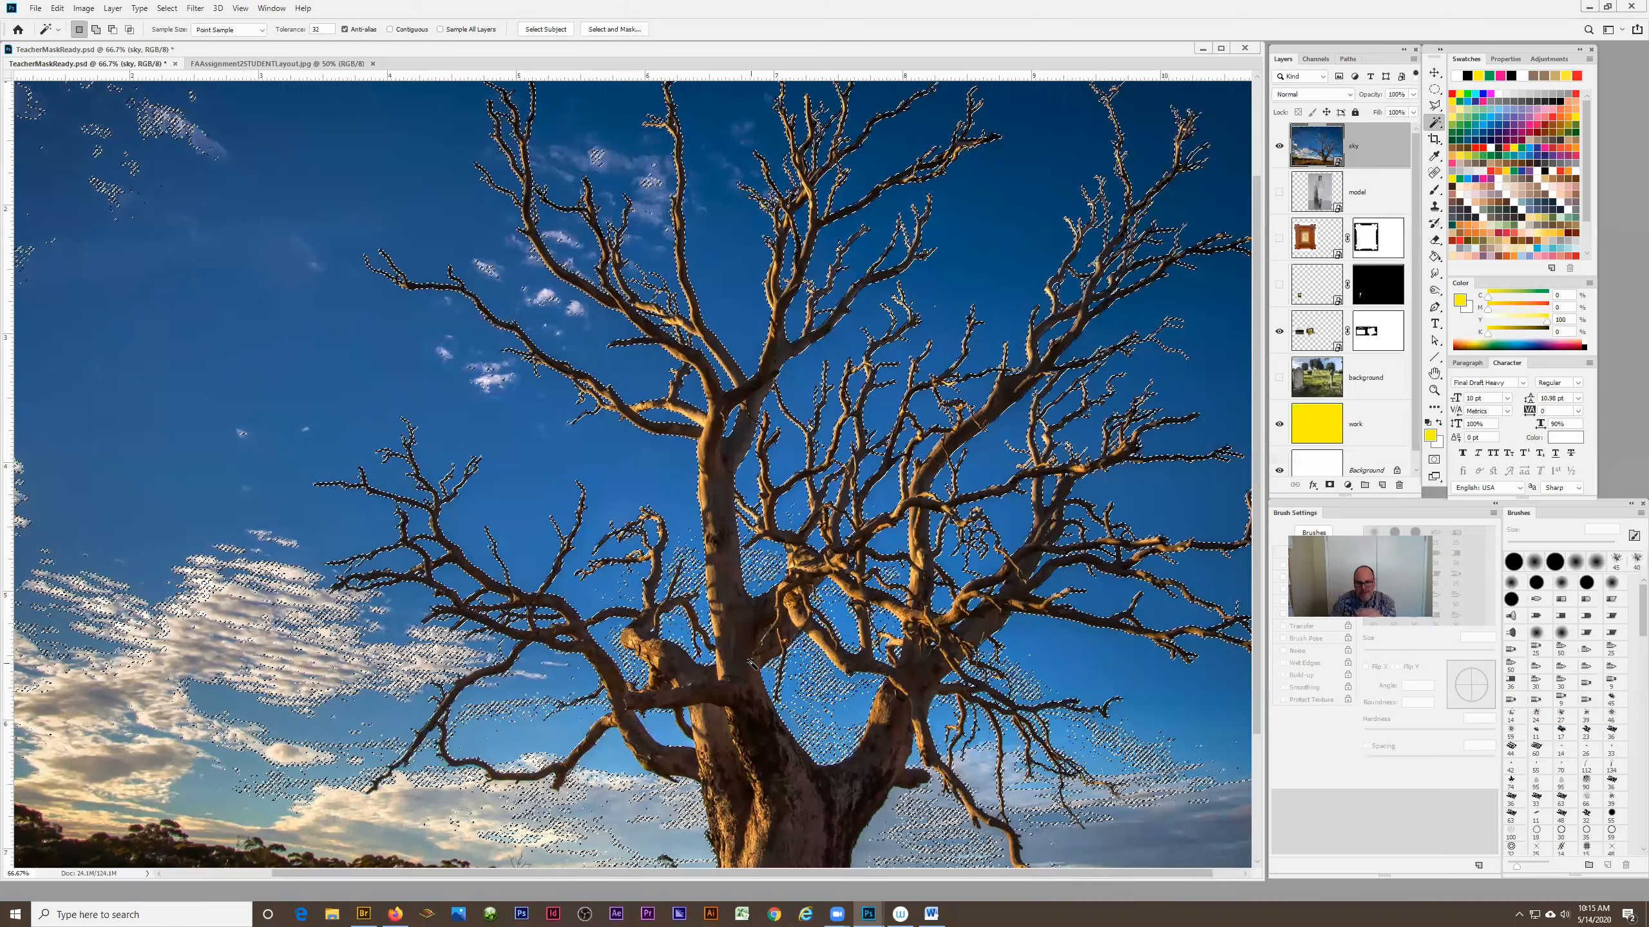
{"action": "key", "text": "shift"}
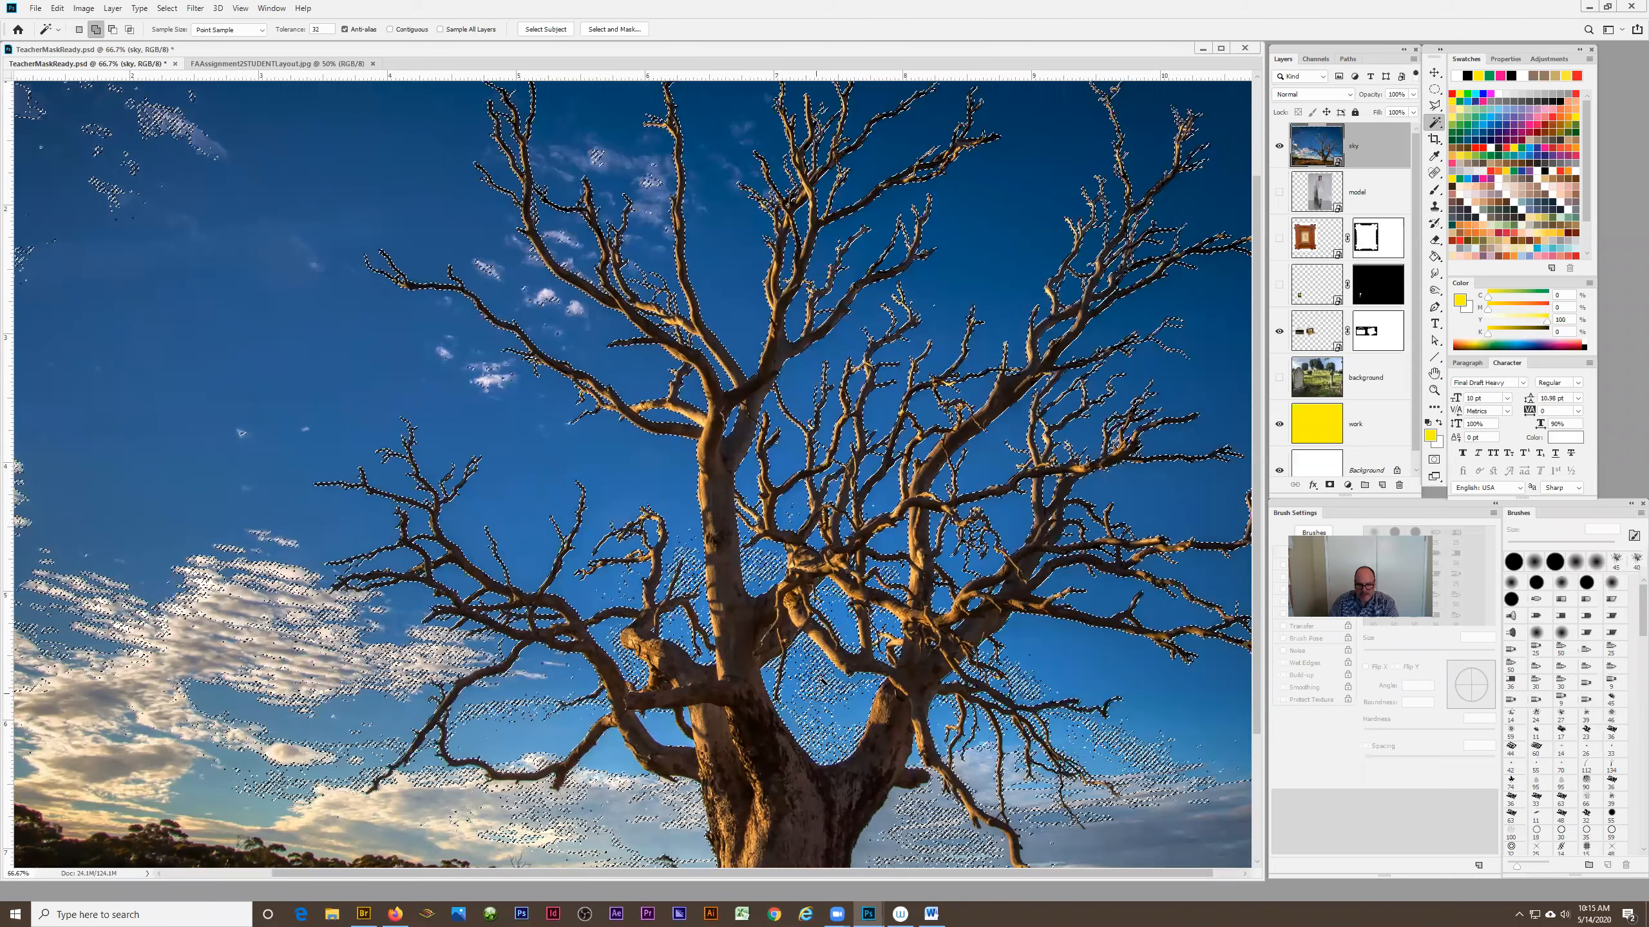
{"action": "left_click", "coordinate": [821, 683], "text": "shift"}
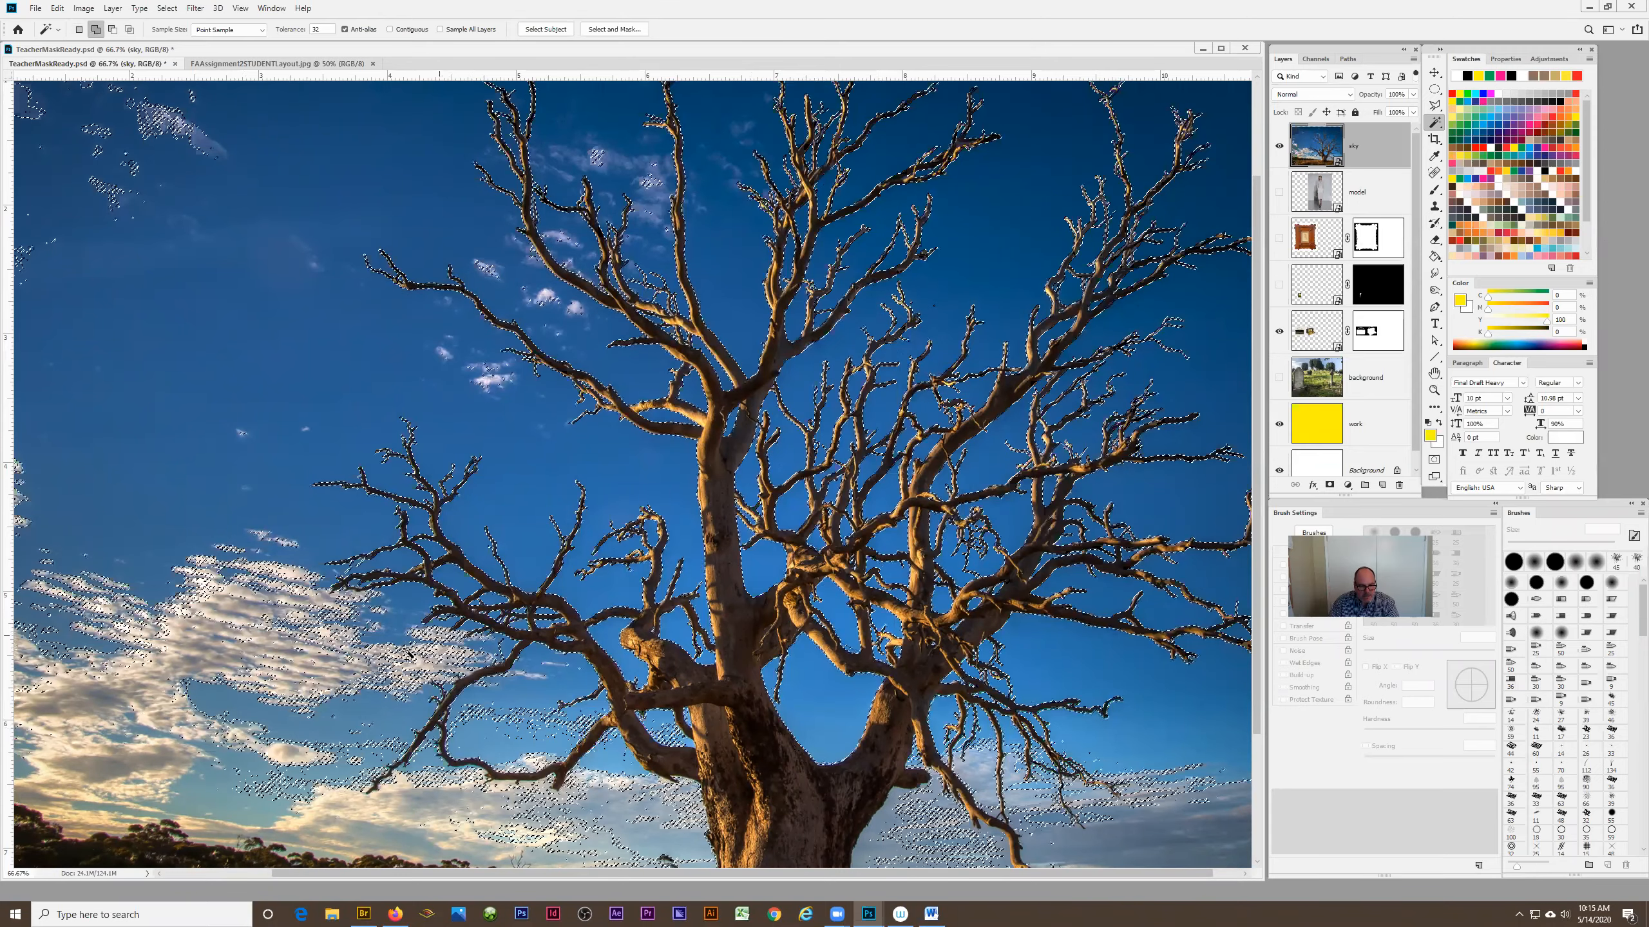
{"action": "left_click", "coordinate": [306, 604]}
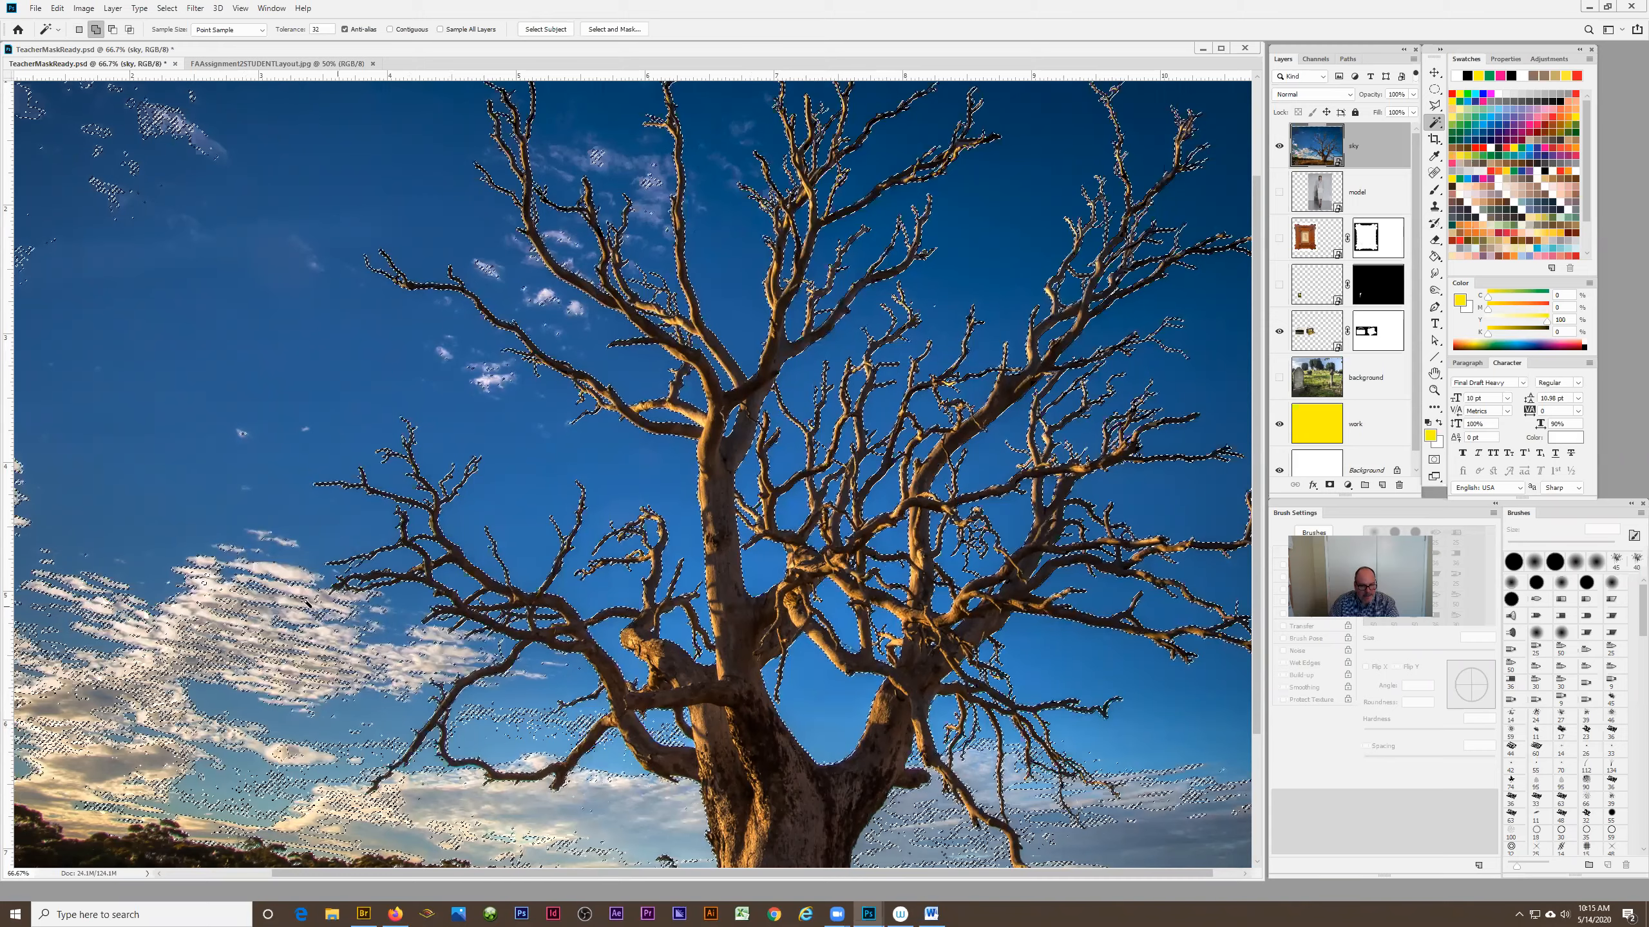
{"action": "left_click", "coordinate": [372, 656]}
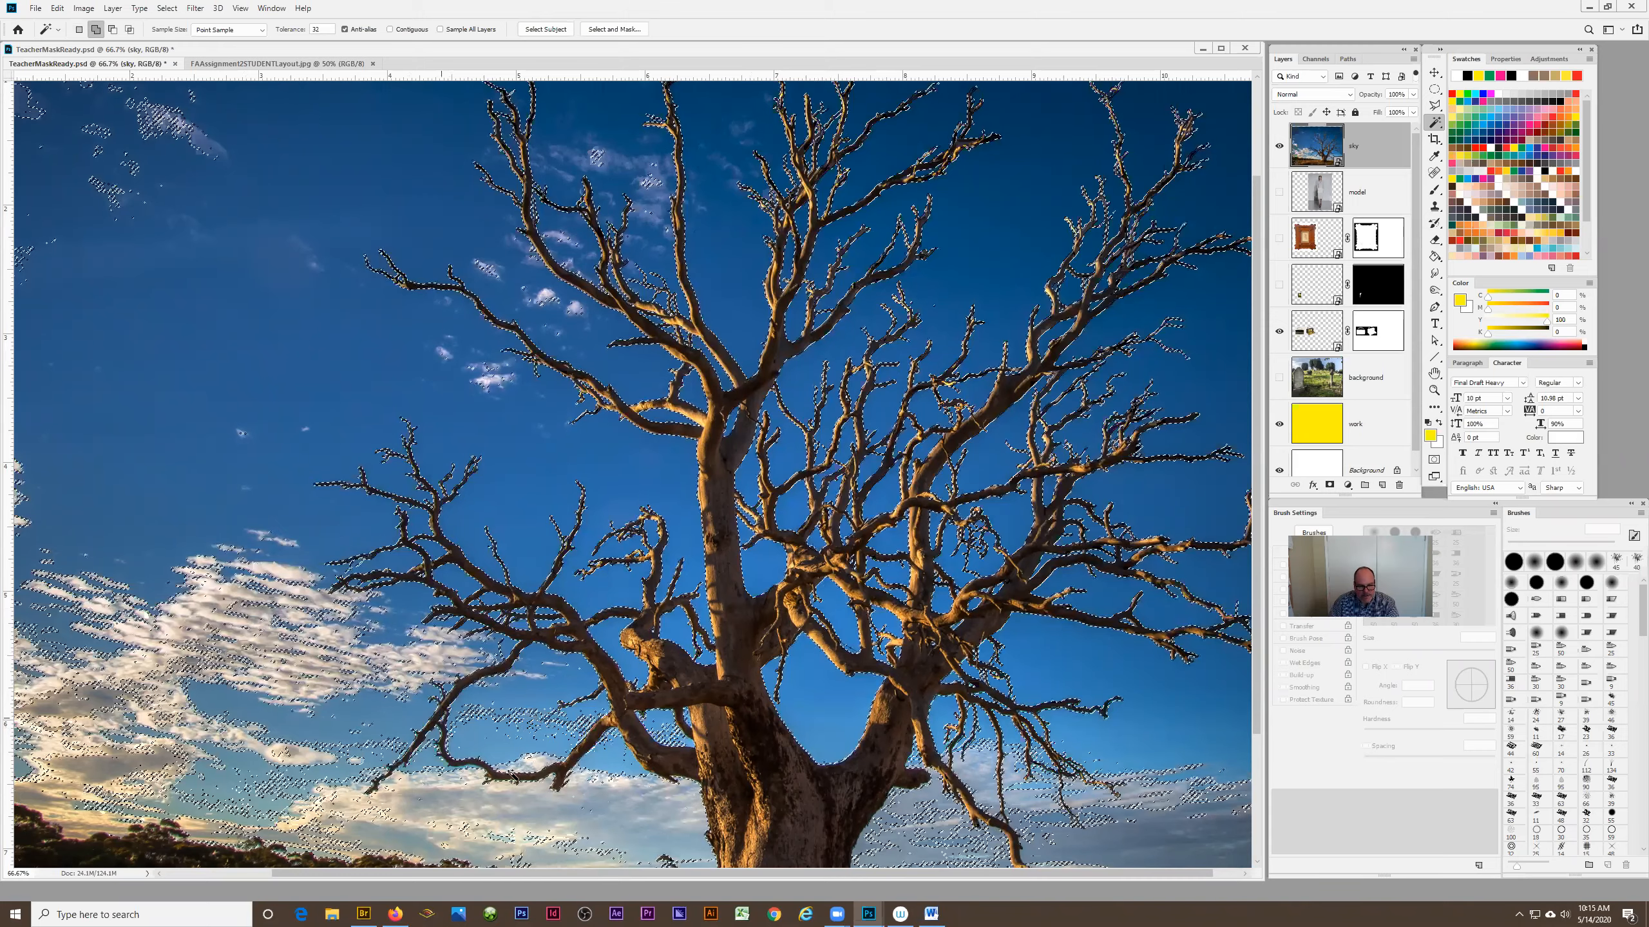
{"action": "left_click", "coordinate": [875, 789]}
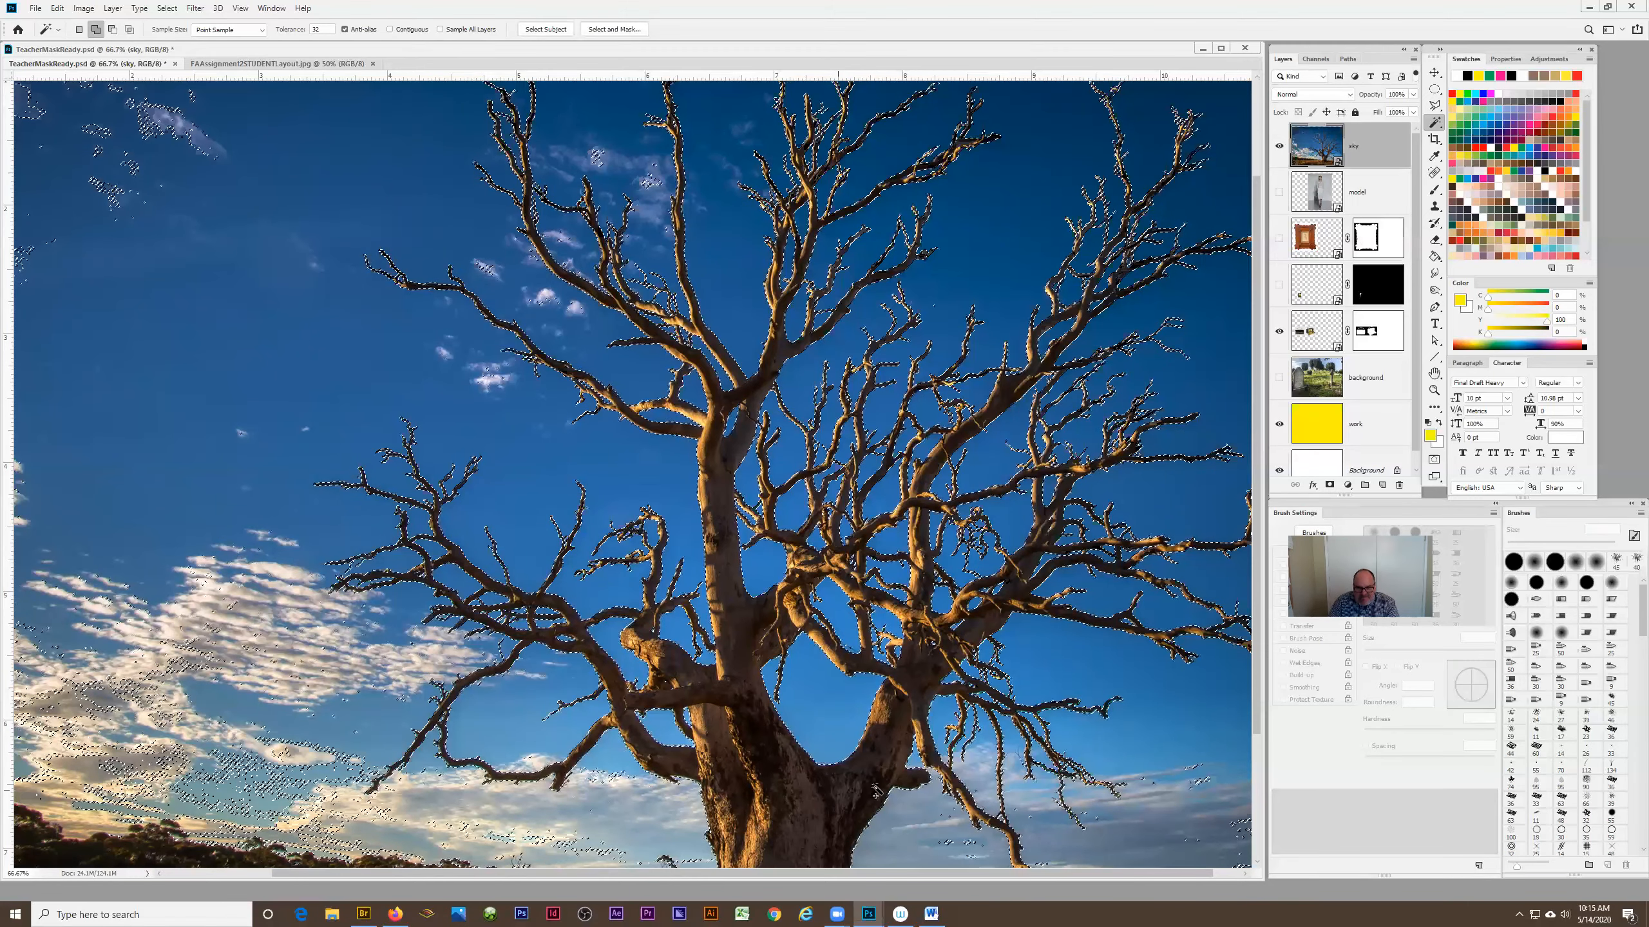
{"action": "left_click", "coordinate": [894, 769]}
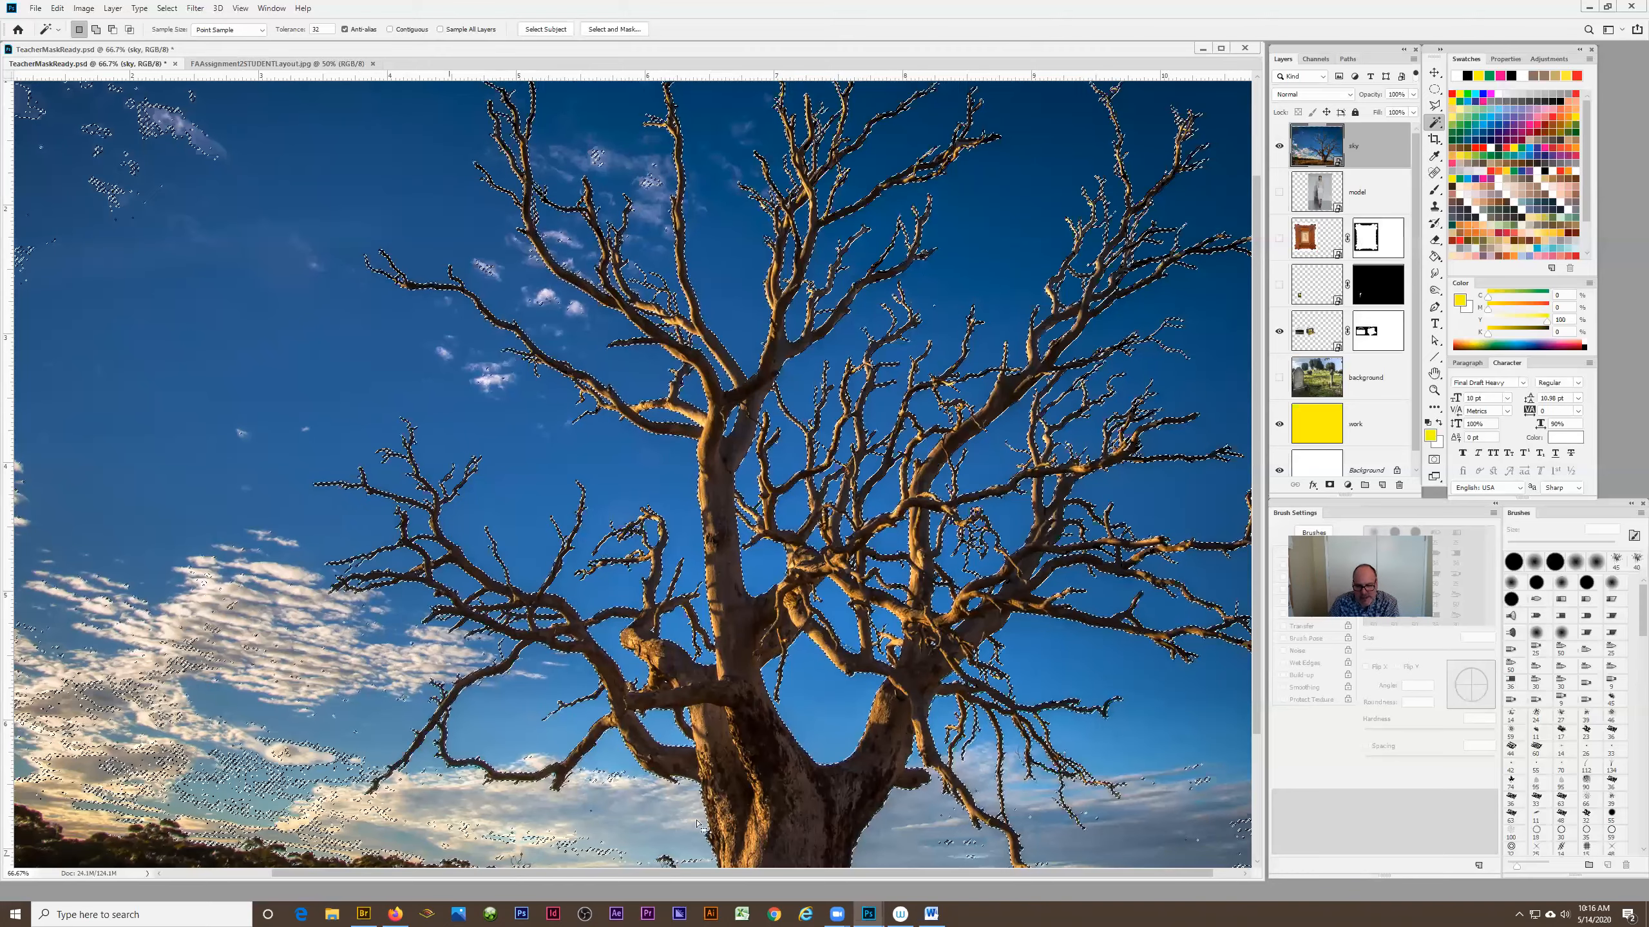
Undo a trial mask that reveals the selected sky and mask the sky layer with Hide Selection instead.
{"action": "left_click", "coordinate": [1329, 485]}
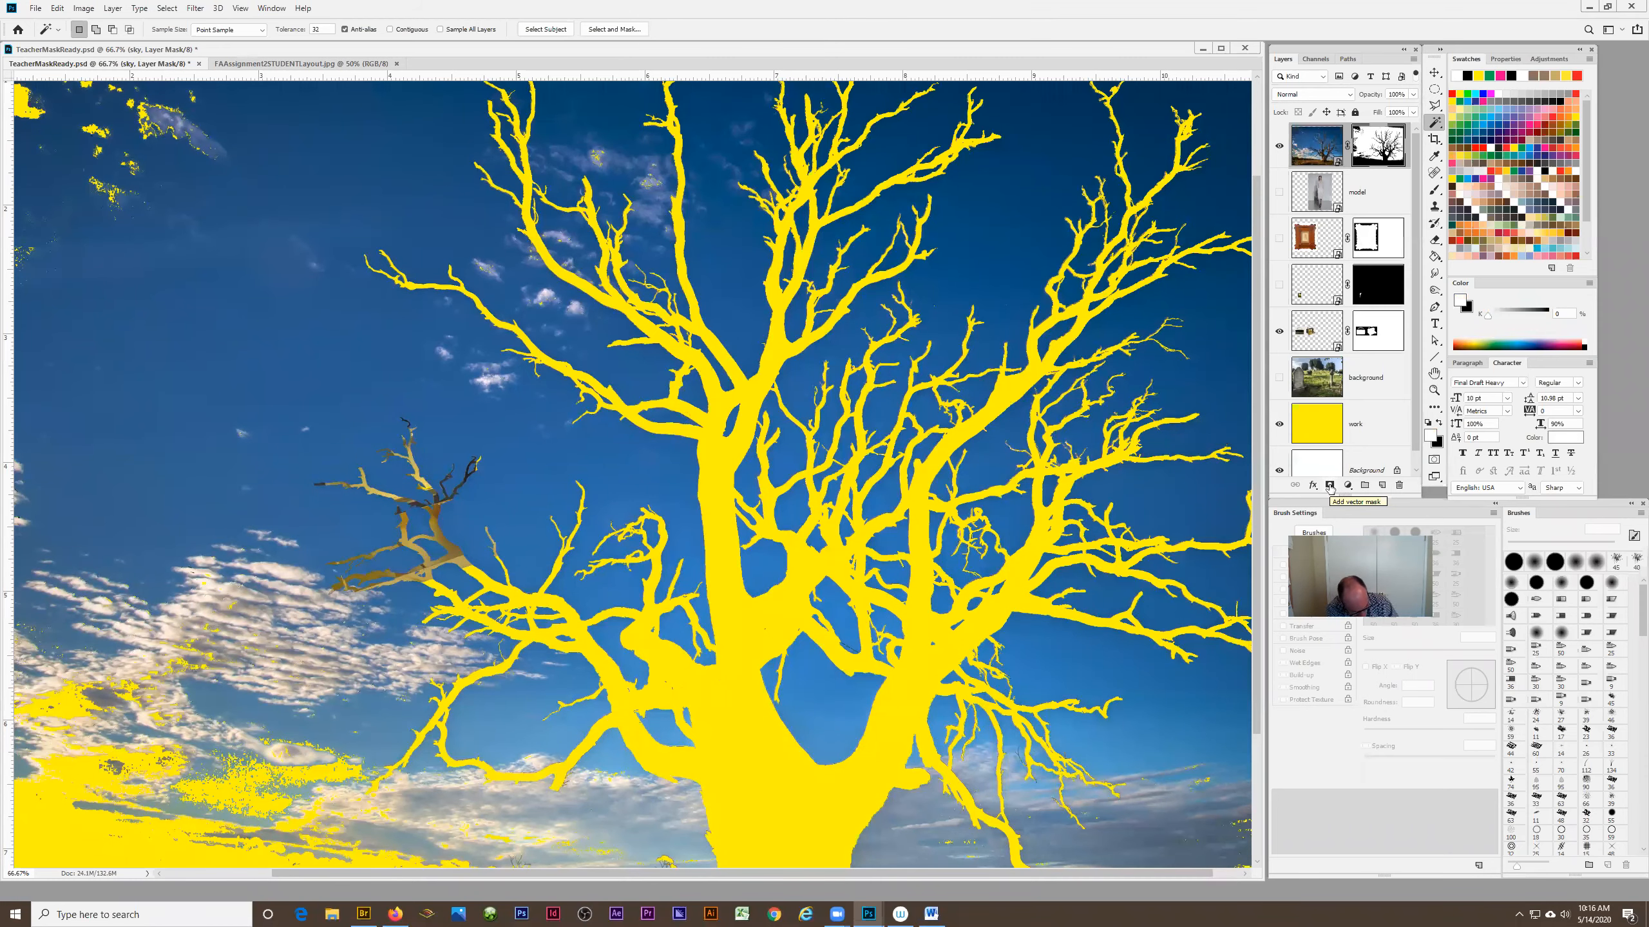
{"action": "key", "text": "ctrl+z"}
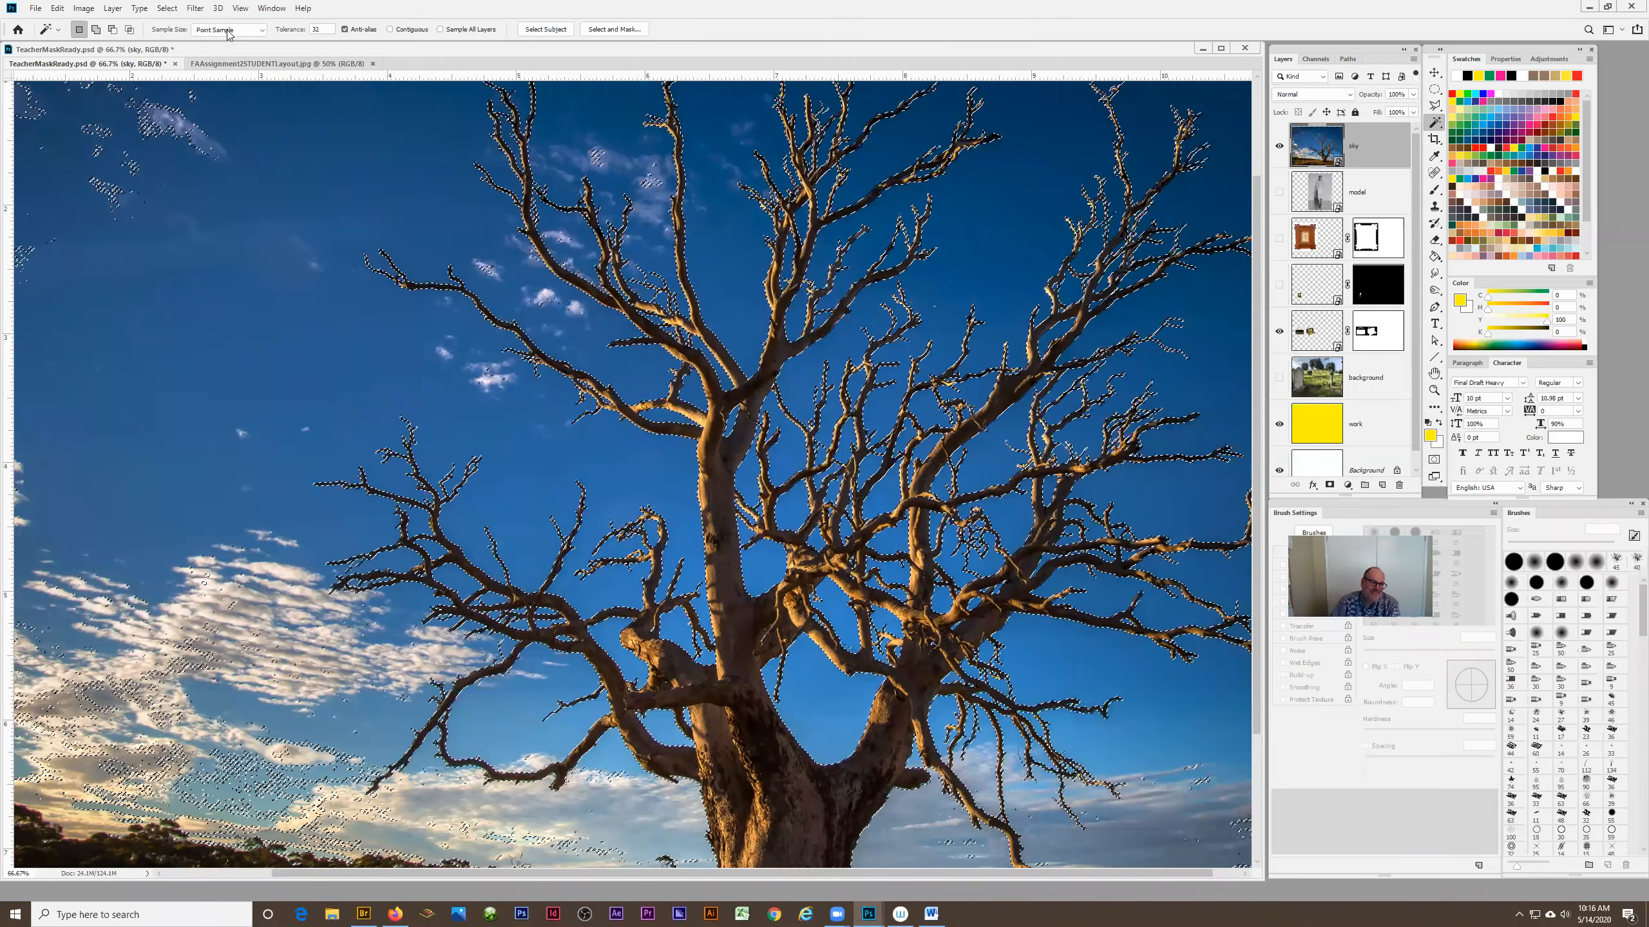
{"action": "left_click", "coordinate": [112, 8]}
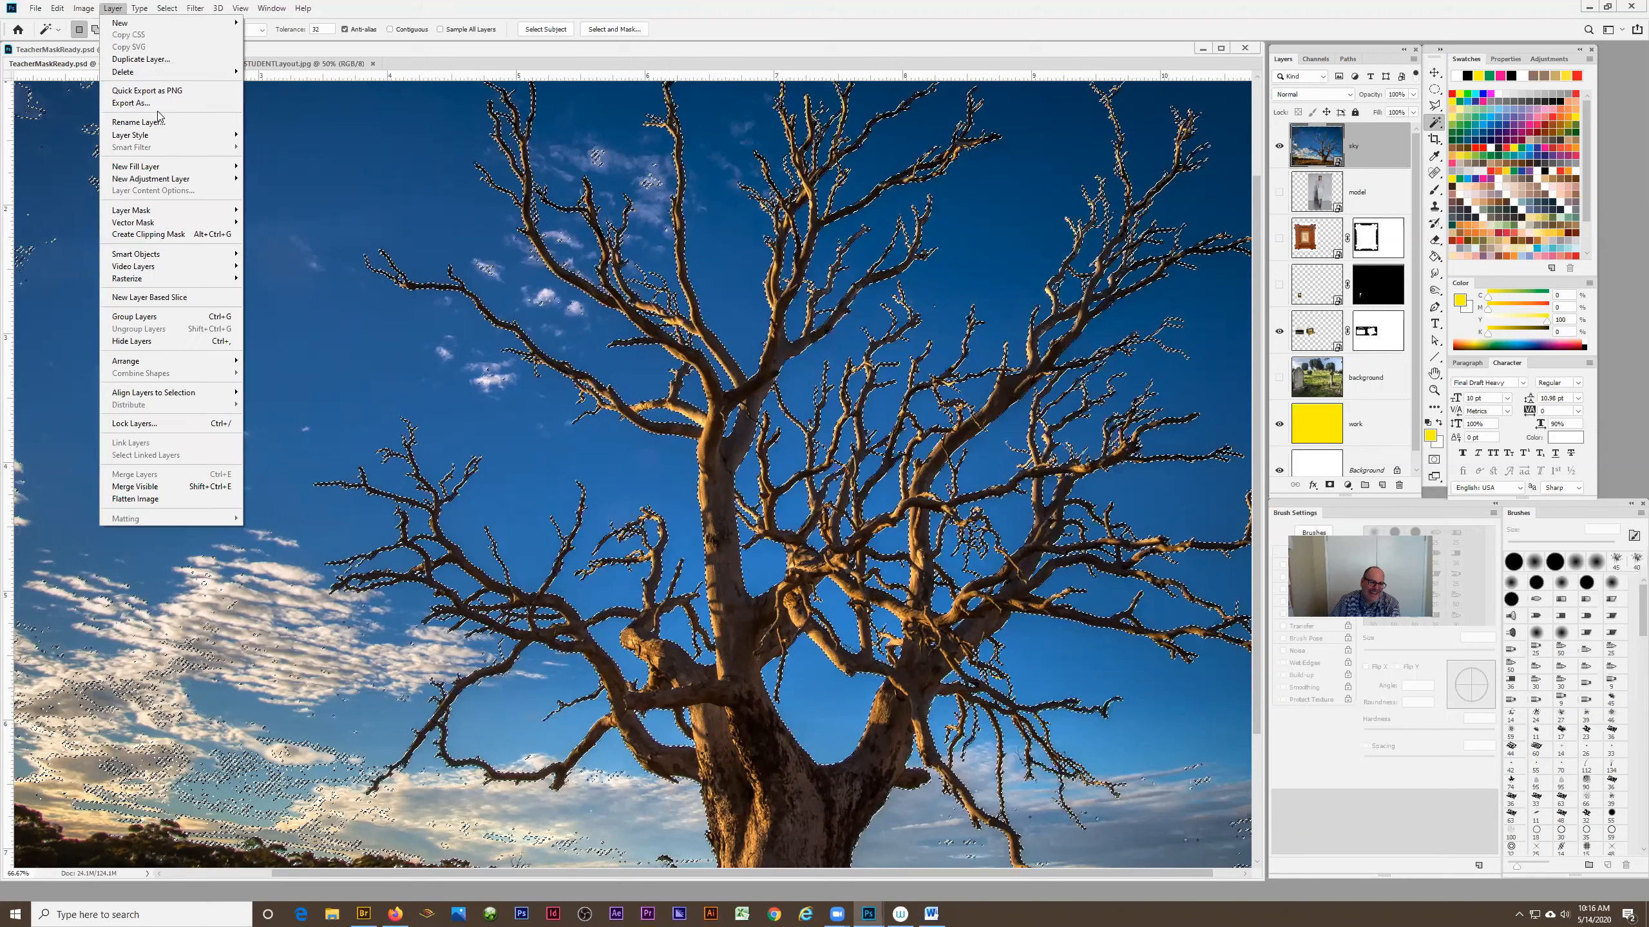
{"action": "mouse_move", "coordinate": [162, 214]}
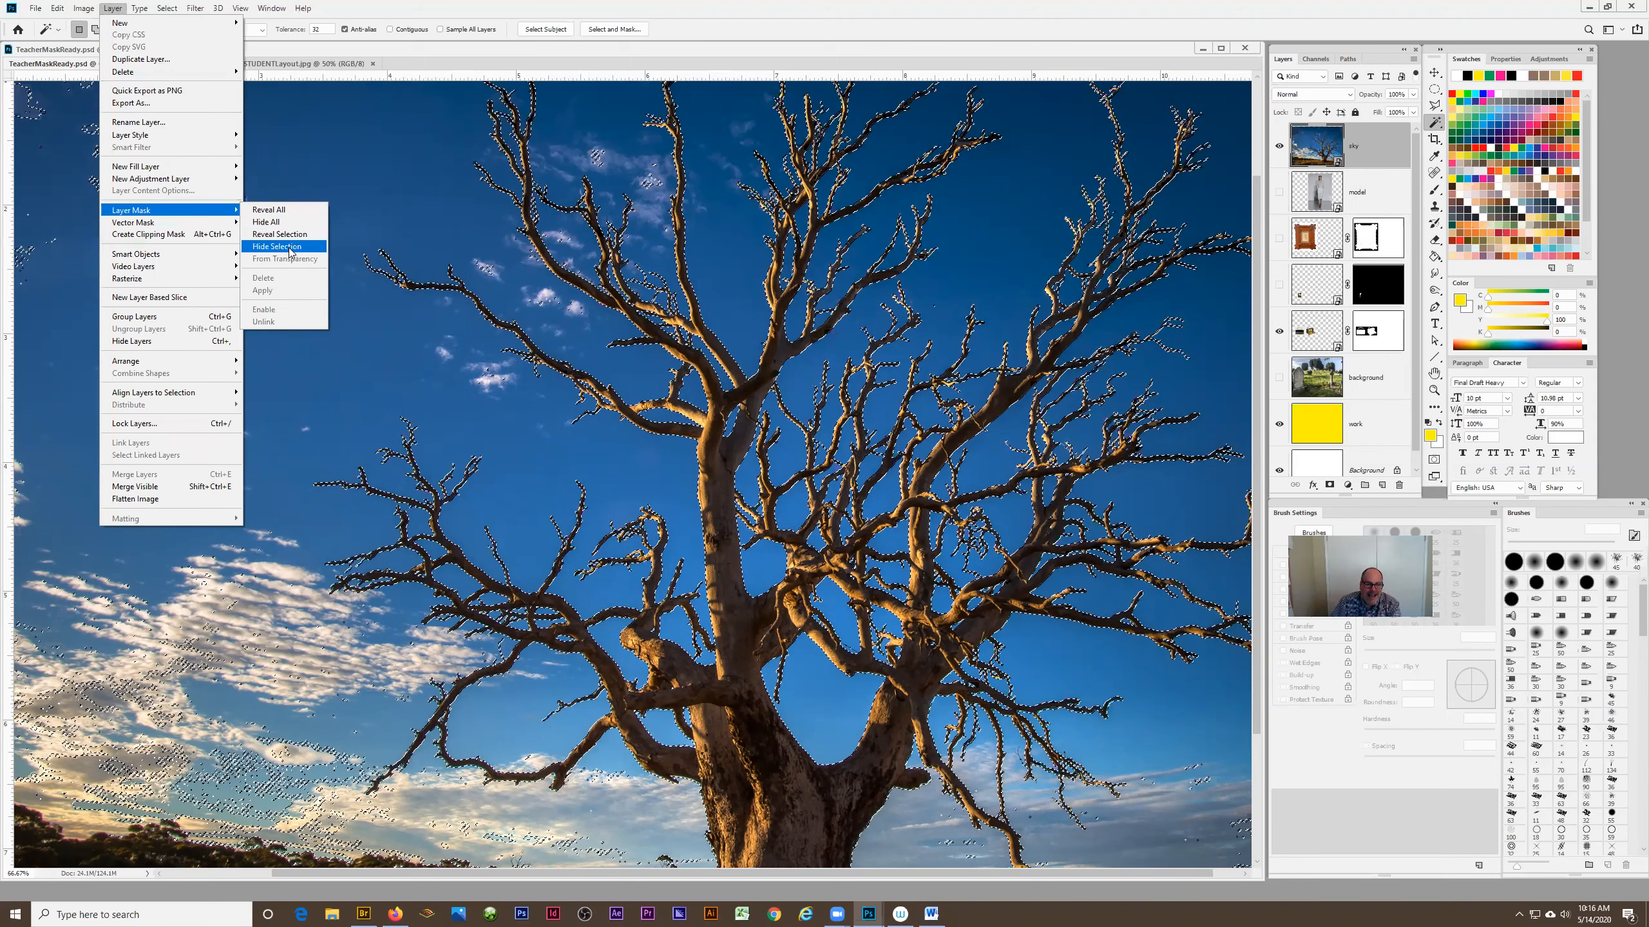
{"action": "left_click", "coordinate": [276, 246]}
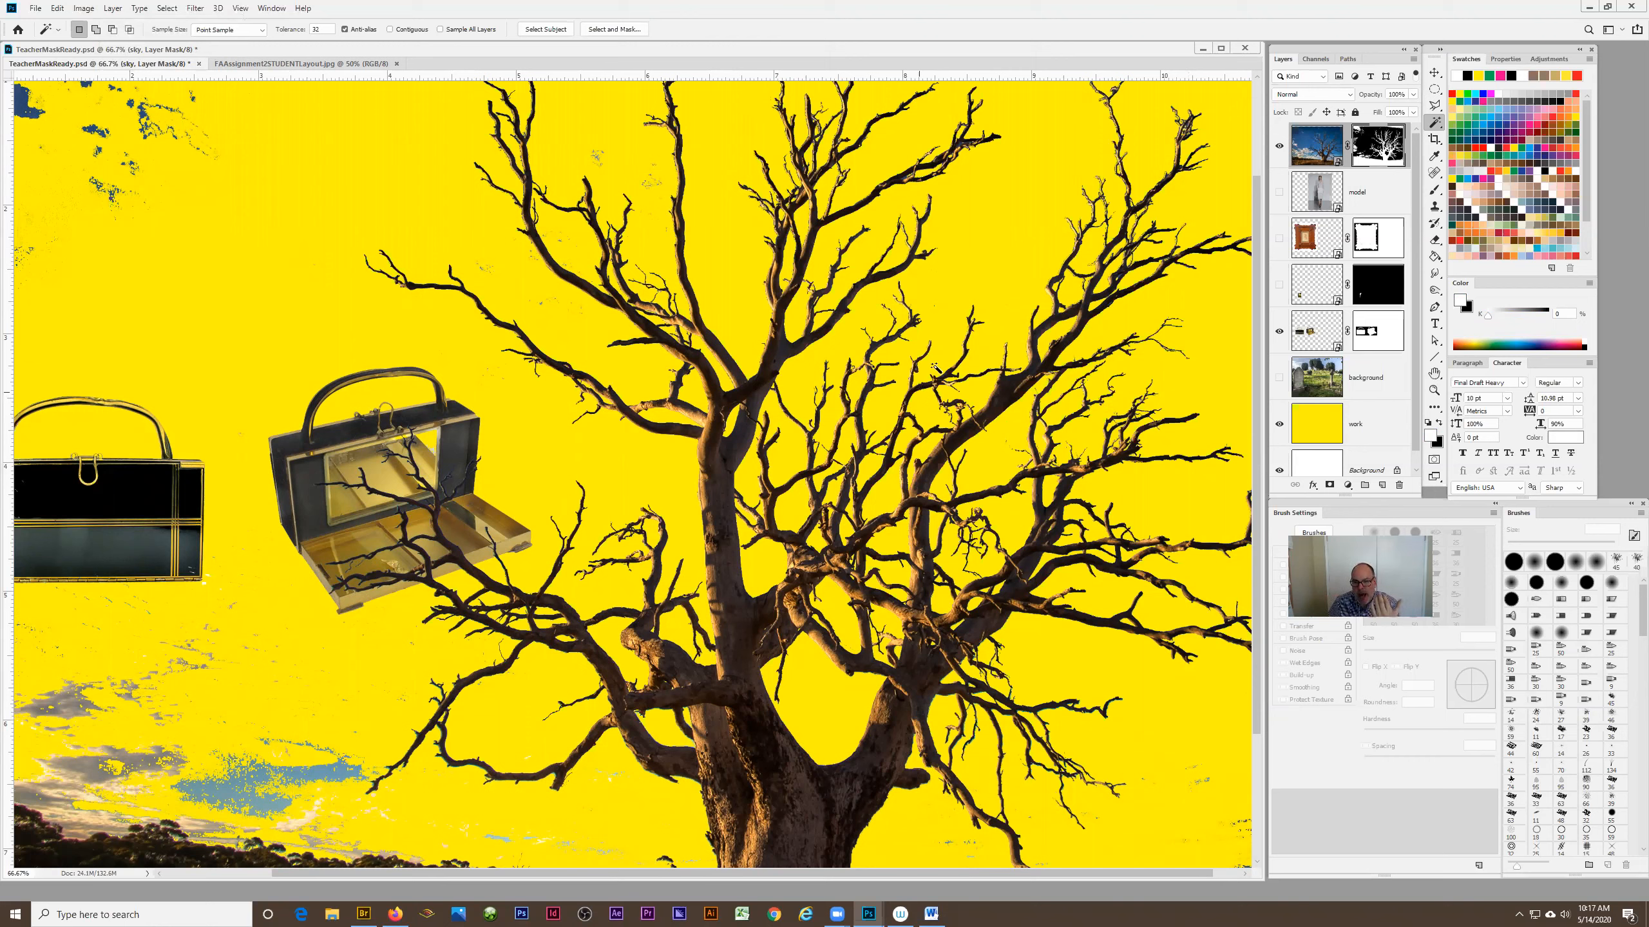
Hide the bag layer and paint black on the sky layer's mask over the leftover sky patches at the image's upper left.
{"action": "left_click", "coordinate": [1279, 333]}
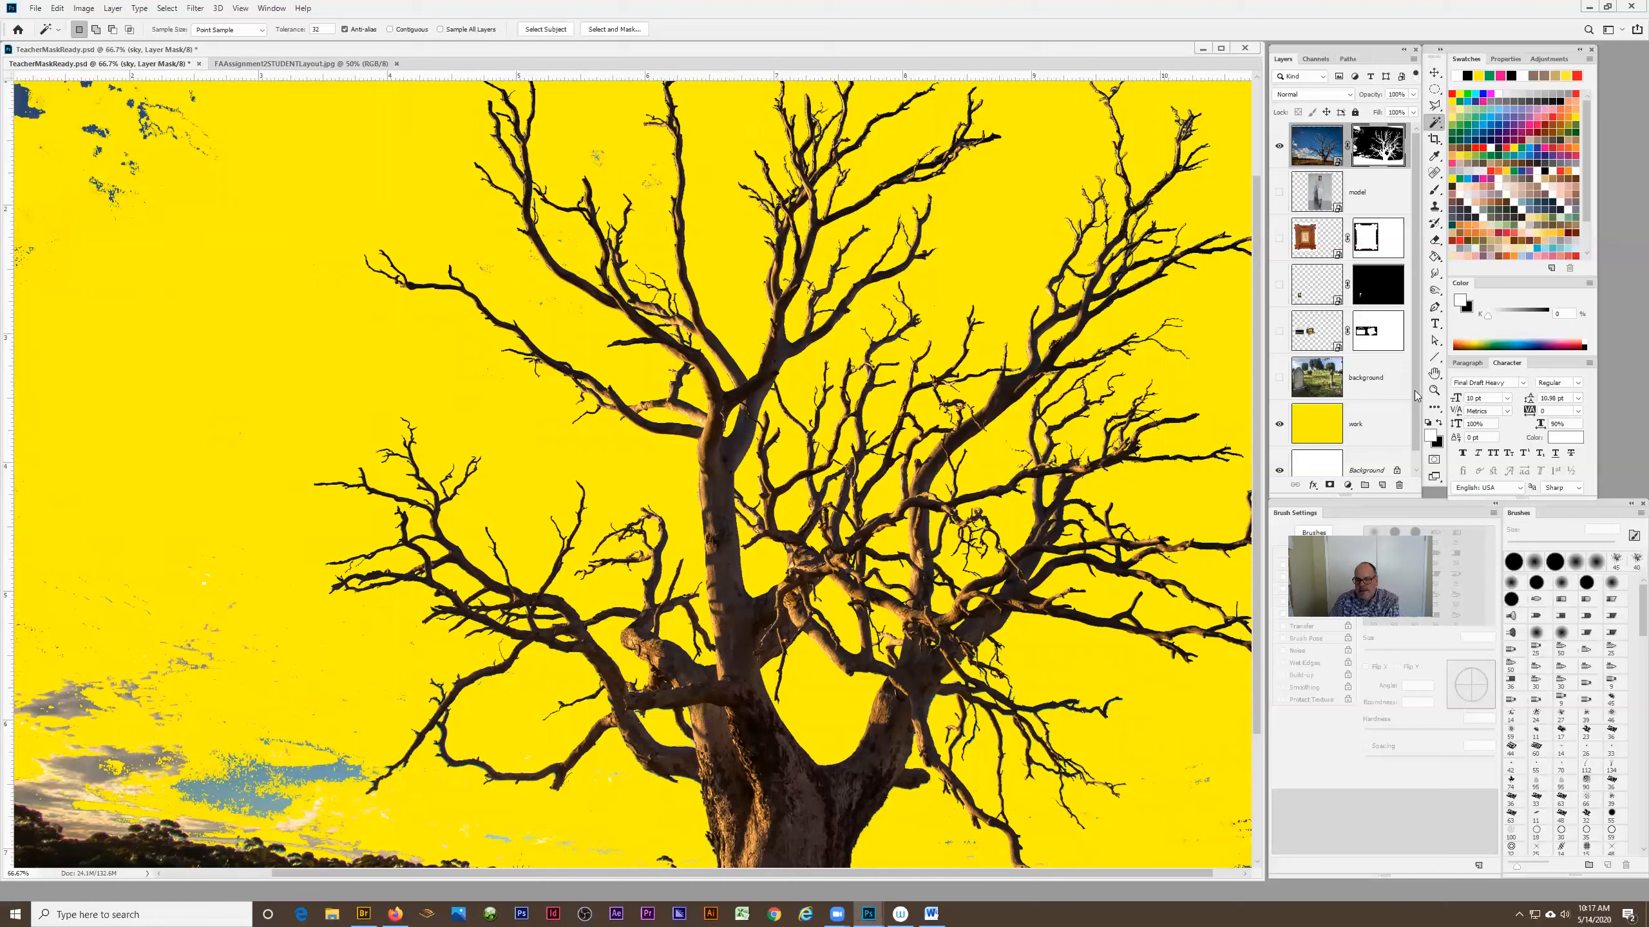
{"action": "left_click", "coordinate": [1439, 423]}
{"action": "left_click", "coordinate": [1434, 189]}
{"action": "mouse_move", "coordinate": [94, 164]}
{"action": "left_mouse_down"}
{"action": "mouse_move", "coordinate": [148, 183]}
{"action": "mouse_move", "coordinate": [55, 184]}
{"action": "mouse_move", "coordinate": [29, 93]}
{"action": "mouse_move", "coordinate": [27, 198]}
{"action": "mouse_move", "coordinate": [79, 174]}
{"action": "left_mouse_up"}
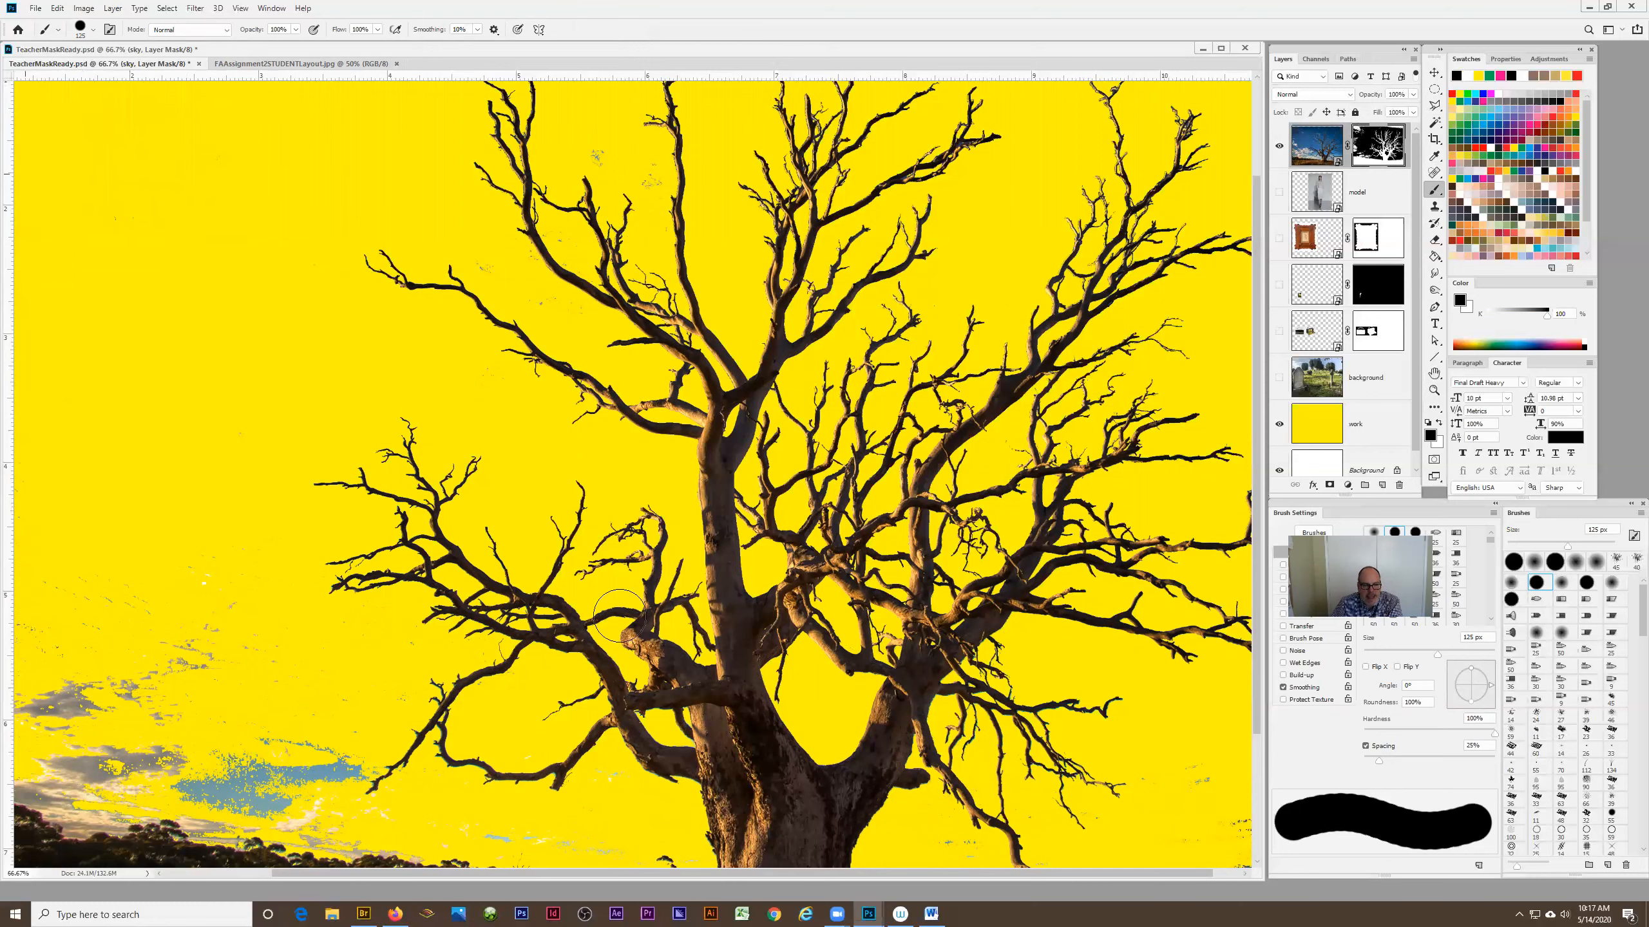
{"action": "scroll", "coordinate": [1253, 633], "scroll_direction": "up", "scroll_amount": 4}
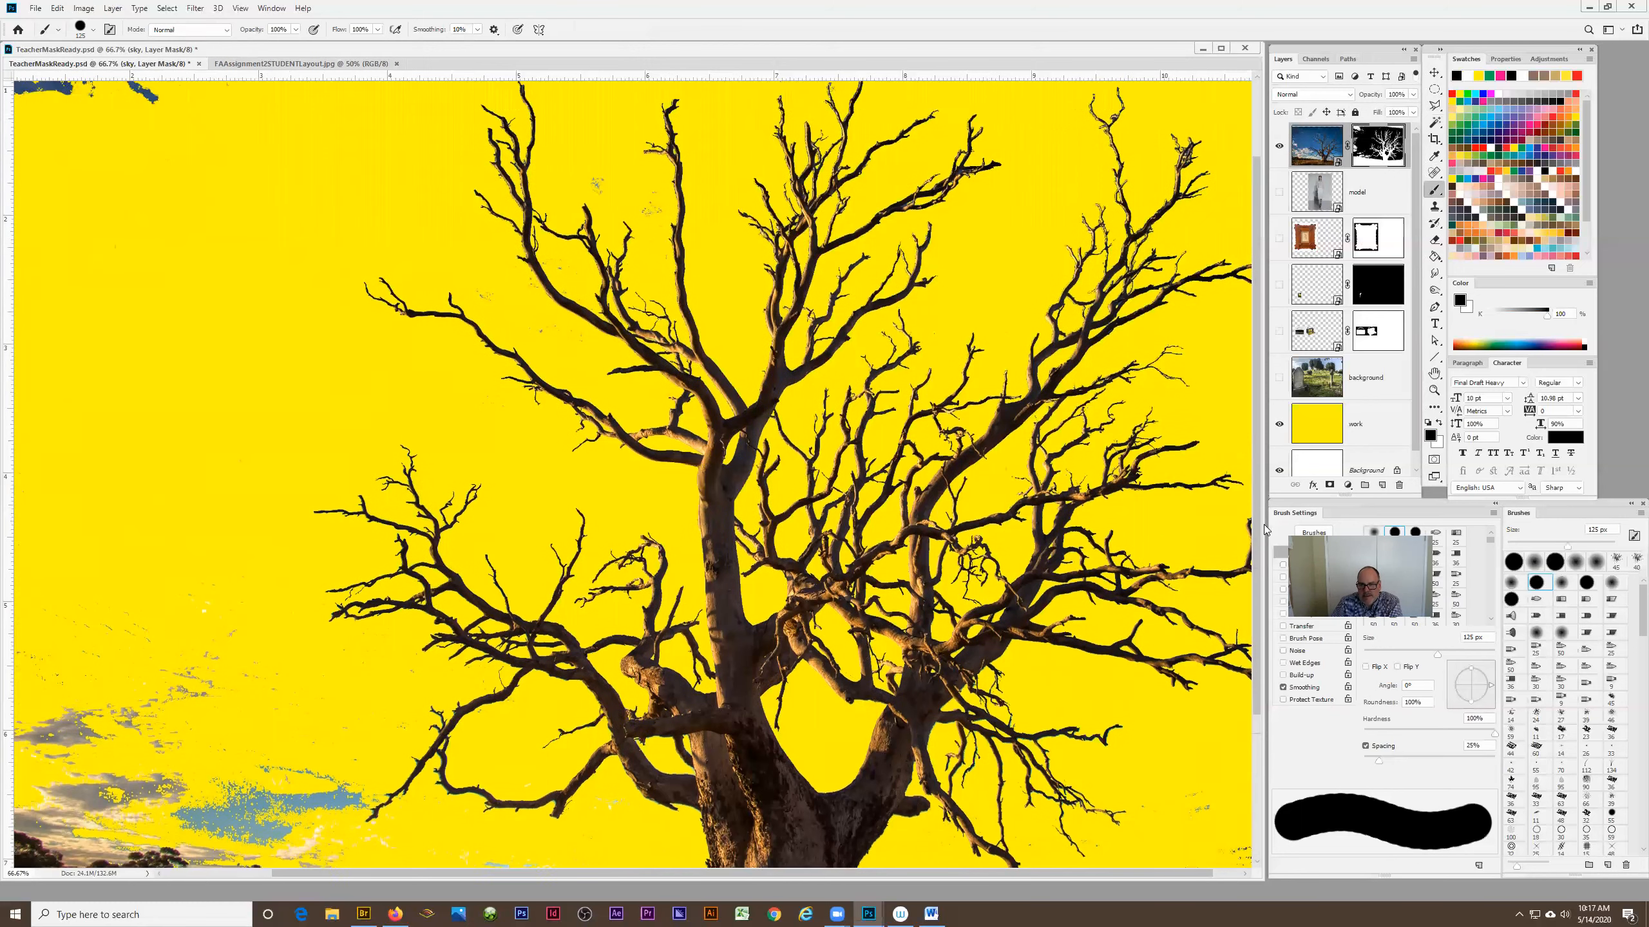
{"action": "left_click_drag", "start_coordinate": [148, 210], "coordinate": [71, 110]}
Enlarge the brush to 500 px and paint black on the sky layer's mask over the clouds and ground left of the tree.
{"action": "key", "text": "bracketright"}
{"action": "key", "text": "bracketright"}
{"action": "key", "text": "bracketright"}
{"action": "key", "text": "bracketright"}
{"action": "key", "text": "bracketright"}
{"action": "key", "text": "bracketright"}
{"action": "key", "text": "bracketright"}
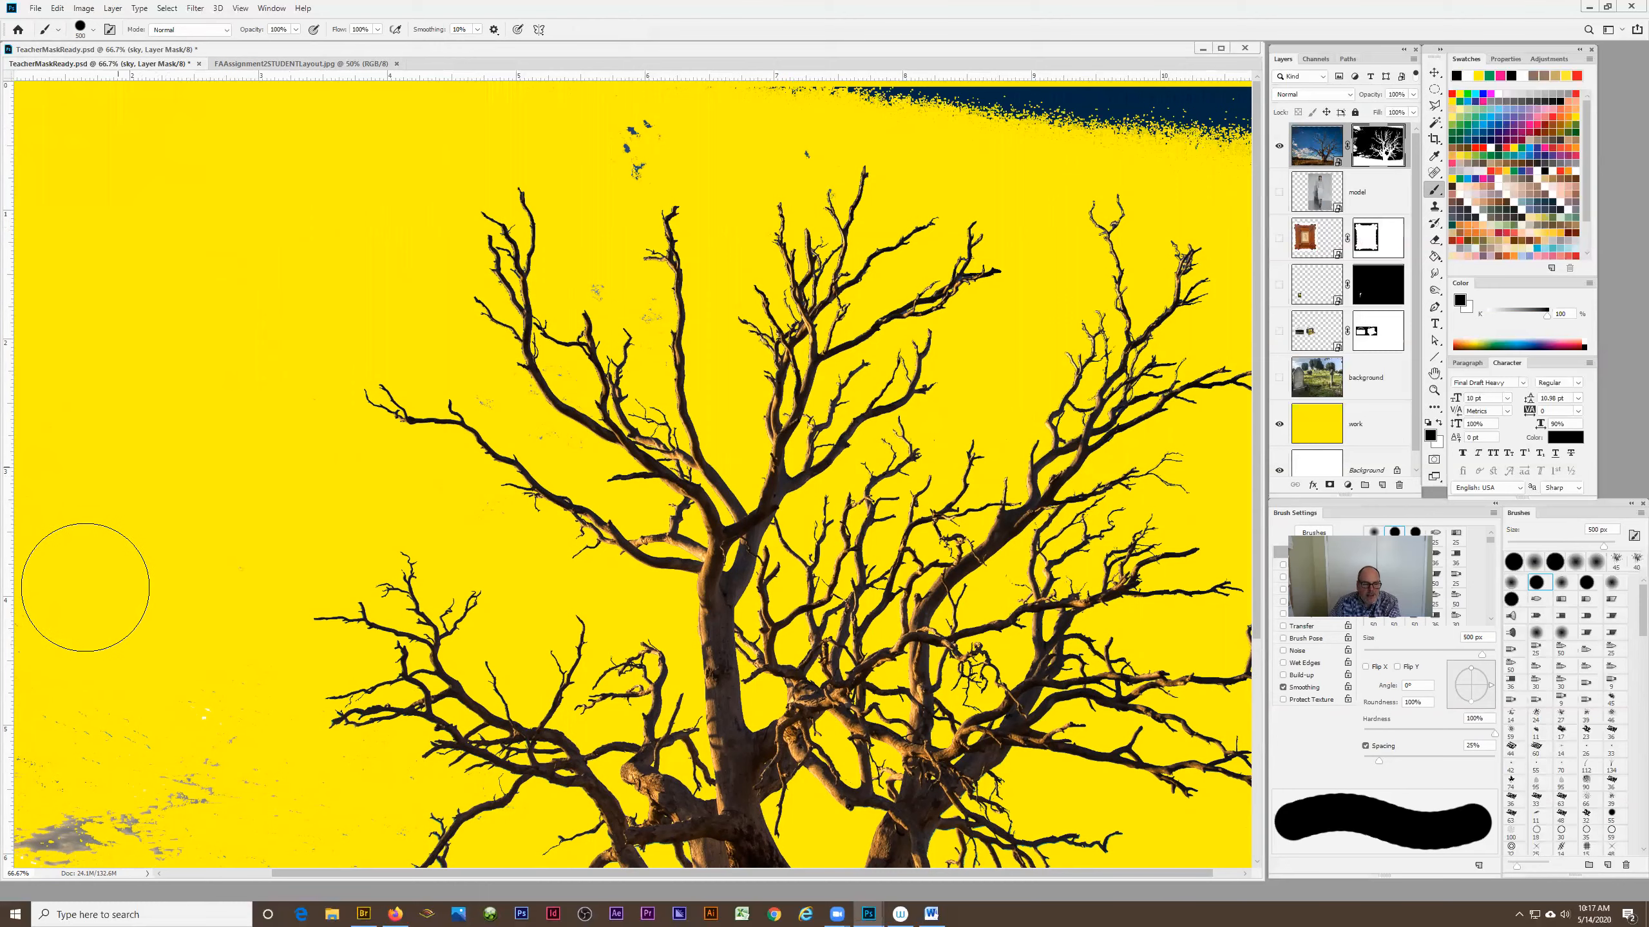
{"action": "scroll", "coordinate": [74, 635], "scroll_direction": "down", "scroll_amount": 3}
{"action": "scroll", "coordinate": [74, 635], "scroll_direction": "down", "scroll_amount": 6}
{"action": "mouse_move", "coordinate": [74, 649]}
{"action": "left_mouse_down"}
{"action": "mouse_move", "coordinate": [55, 700]}
{"action": "mouse_move", "coordinate": [136, 478]}
{"action": "mouse_move", "coordinate": [210, 727]}
{"action": "mouse_move", "coordinate": [232, 748]}
{"action": "mouse_move", "coordinate": [88, 803]}
{"action": "mouse_move", "coordinate": [481, 810]}
{"action": "left_mouse_up"}
{"action": "scroll", "coordinate": [474, 780], "scroll_direction": "down", "scroll_amount": 1}
Reduce the brush to 200 px and paint black on the sky layer's mask over the field, horizon and sky remnants around the tree's trunk.
{"action": "key", "text": "bracketleft"}
{"action": "key", "text": "bracketleft"}
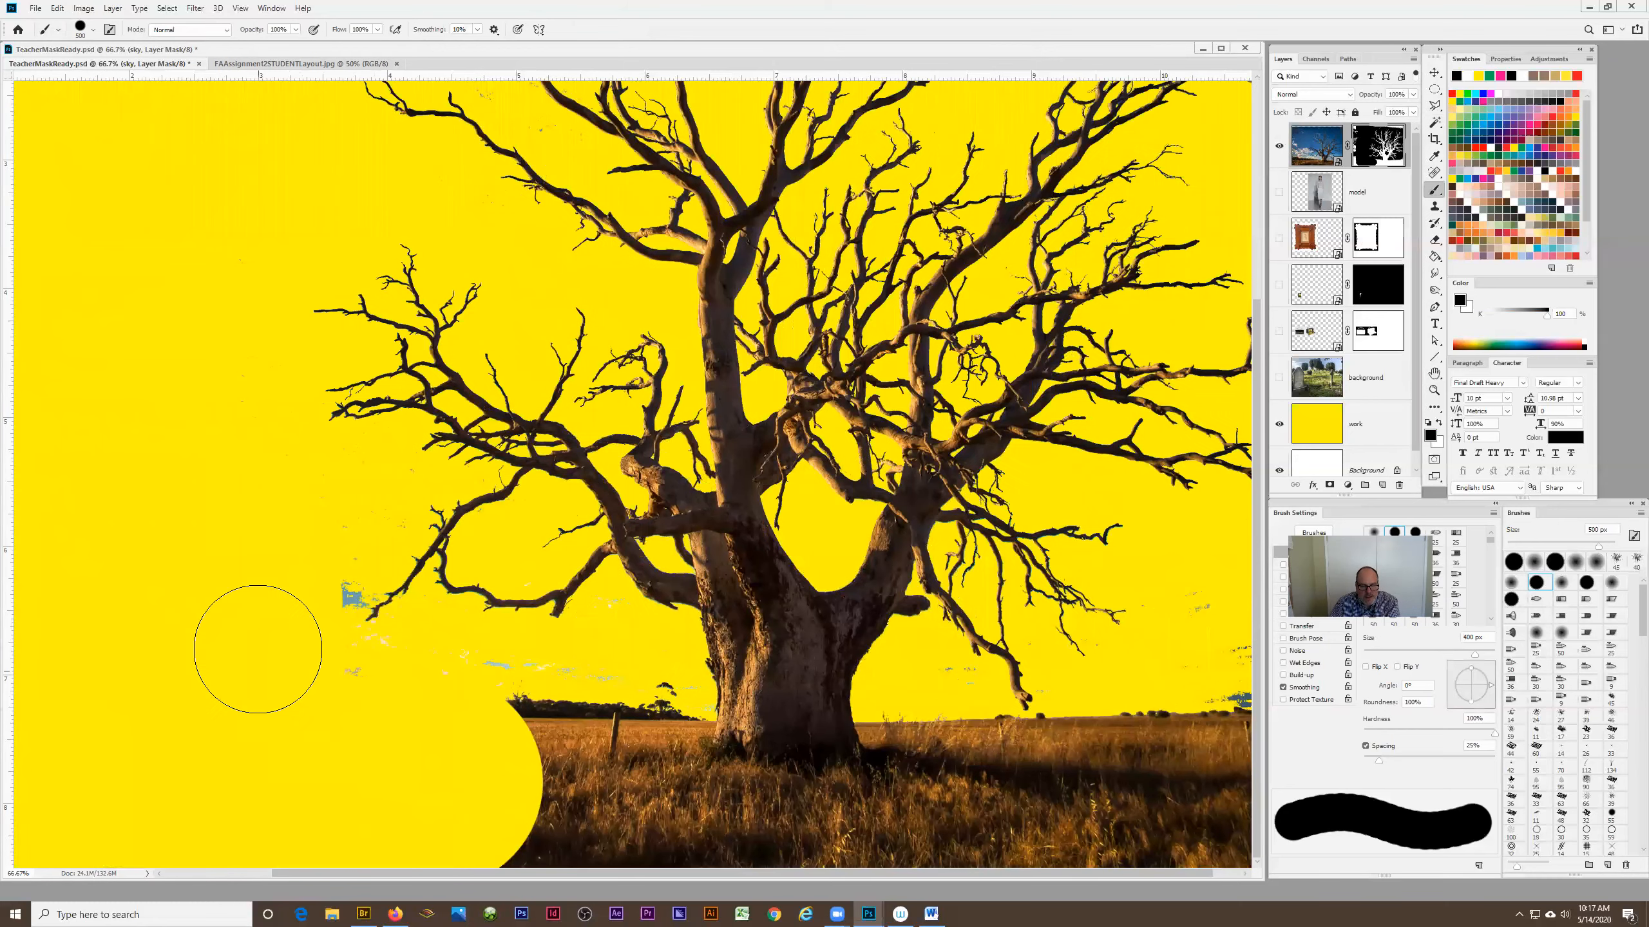
{"action": "key", "text": "bracketleft"}
{"action": "key", "text": "bracketleft"}
{"action": "mouse_move", "coordinate": [532, 844]}
{"action": "left_mouse_down"}
{"action": "mouse_move", "coordinate": [515, 792]}
{"action": "mouse_move", "coordinate": [662, 839]}
{"action": "mouse_move", "coordinate": [937, 838]}
{"action": "left_mouse_up"}
{"action": "mouse_move", "coordinate": [1087, 851]}
{"action": "left_mouse_down"}
{"action": "mouse_move", "coordinate": [1248, 833]}
{"action": "mouse_move", "coordinate": [1259, 734]}
{"action": "mouse_move", "coordinate": [1241, 705]}
{"action": "mouse_move", "coordinate": [1094, 834]}
{"action": "mouse_move", "coordinate": [1134, 771]}
{"action": "mouse_move", "coordinate": [1227, 795]}
{"action": "left_mouse_up"}
{"action": "mouse_move", "coordinate": [1200, 600]}
{"action": "left_mouse_down"}
{"action": "mouse_move", "coordinate": [1177, 710]}
{"action": "mouse_move", "coordinate": [1057, 772]}
{"action": "mouse_move", "coordinate": [1156, 740]}
{"action": "mouse_move", "coordinate": [1042, 754]}
{"action": "mouse_move", "coordinate": [914, 732]}
{"action": "mouse_move", "coordinate": [964, 818]}
{"action": "left_mouse_up"}
{"action": "mouse_move", "coordinate": [609, 670]}
{"action": "left_mouse_down"}
{"action": "mouse_move", "coordinate": [627, 708]}
{"action": "mouse_move", "coordinate": [643, 699]}
{"action": "mouse_move", "coordinate": [658, 804]}
{"action": "mouse_move", "coordinate": [653, 704]}
{"action": "mouse_move", "coordinate": [400, 677]}
{"action": "left_mouse_up"}
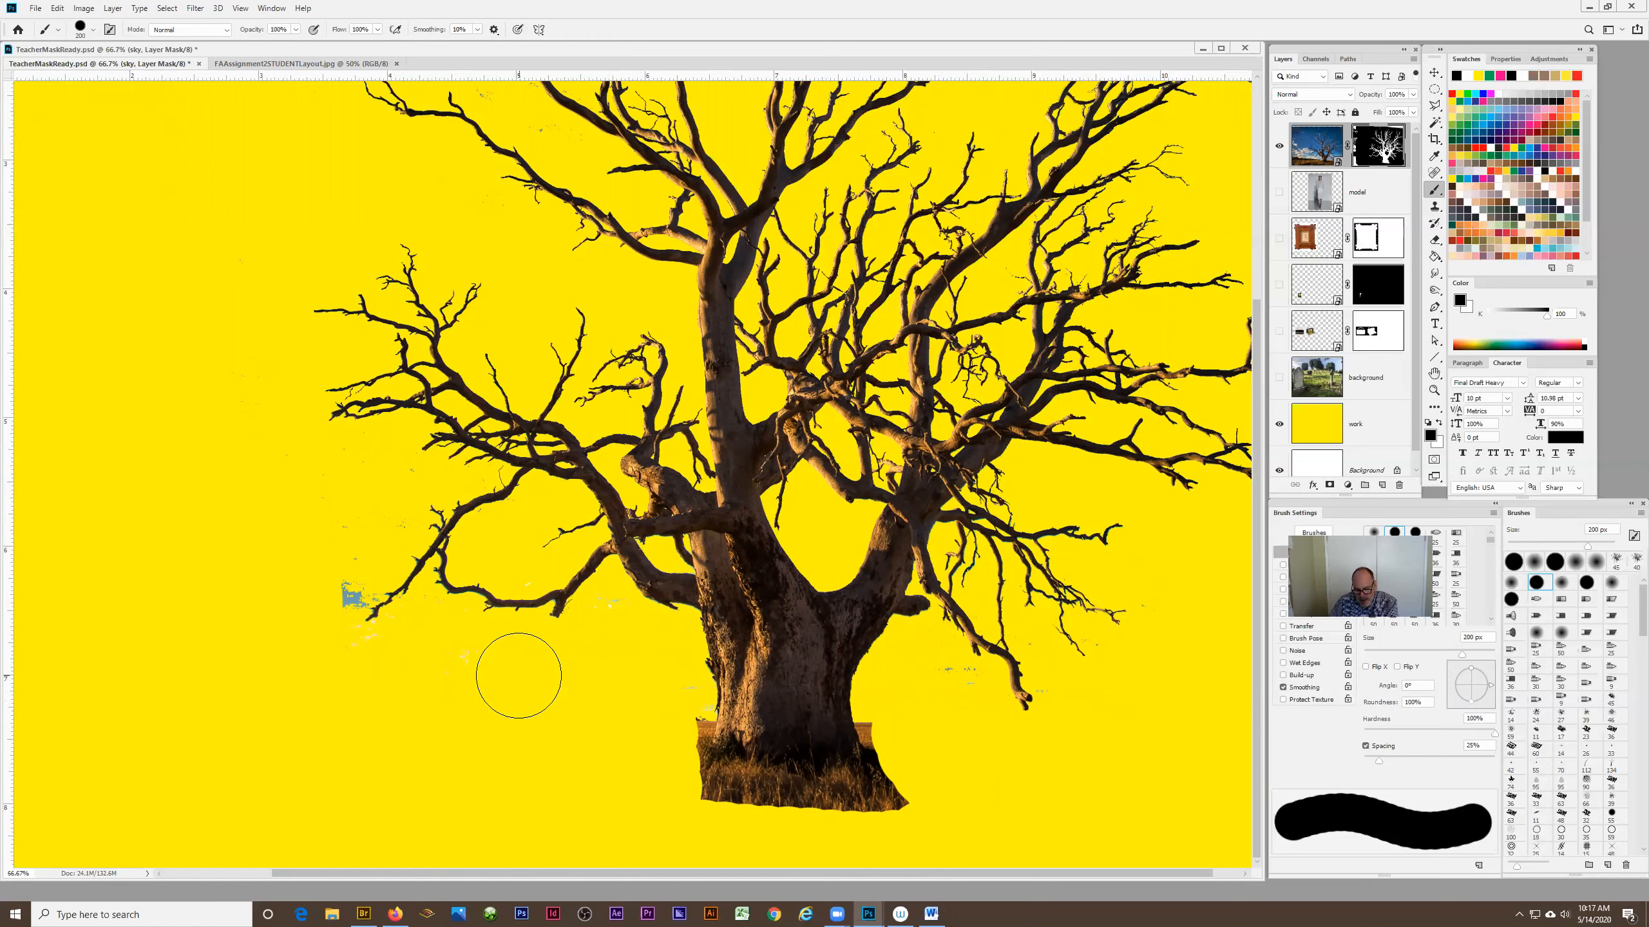
Reduce the brush to 90 px and paint black on the sky layer's mask over the leftover specks below the tree's lower-left branches.
{"action": "key", "text": "bracketleft"}
{"action": "key", "text": "bracketleft"}
{"action": "key", "text": "bracketleft"}
{"action": "key", "text": "bracketleft"}
{"action": "key", "text": "bracketleft"}
{"action": "mouse_move", "coordinate": [331, 578]}
{"action": "left_mouse_down"}
{"action": "mouse_move", "coordinate": [347, 472]}
{"action": "mouse_move", "coordinate": [340, 513]}
{"action": "mouse_move", "coordinate": [393, 512]}
{"action": "mouse_move", "coordinate": [369, 552]}
{"action": "mouse_move", "coordinate": [376, 651]}
{"action": "mouse_move", "coordinate": [320, 665]}
{"action": "mouse_move", "coordinate": [474, 652]}
{"action": "left_mouse_up"}
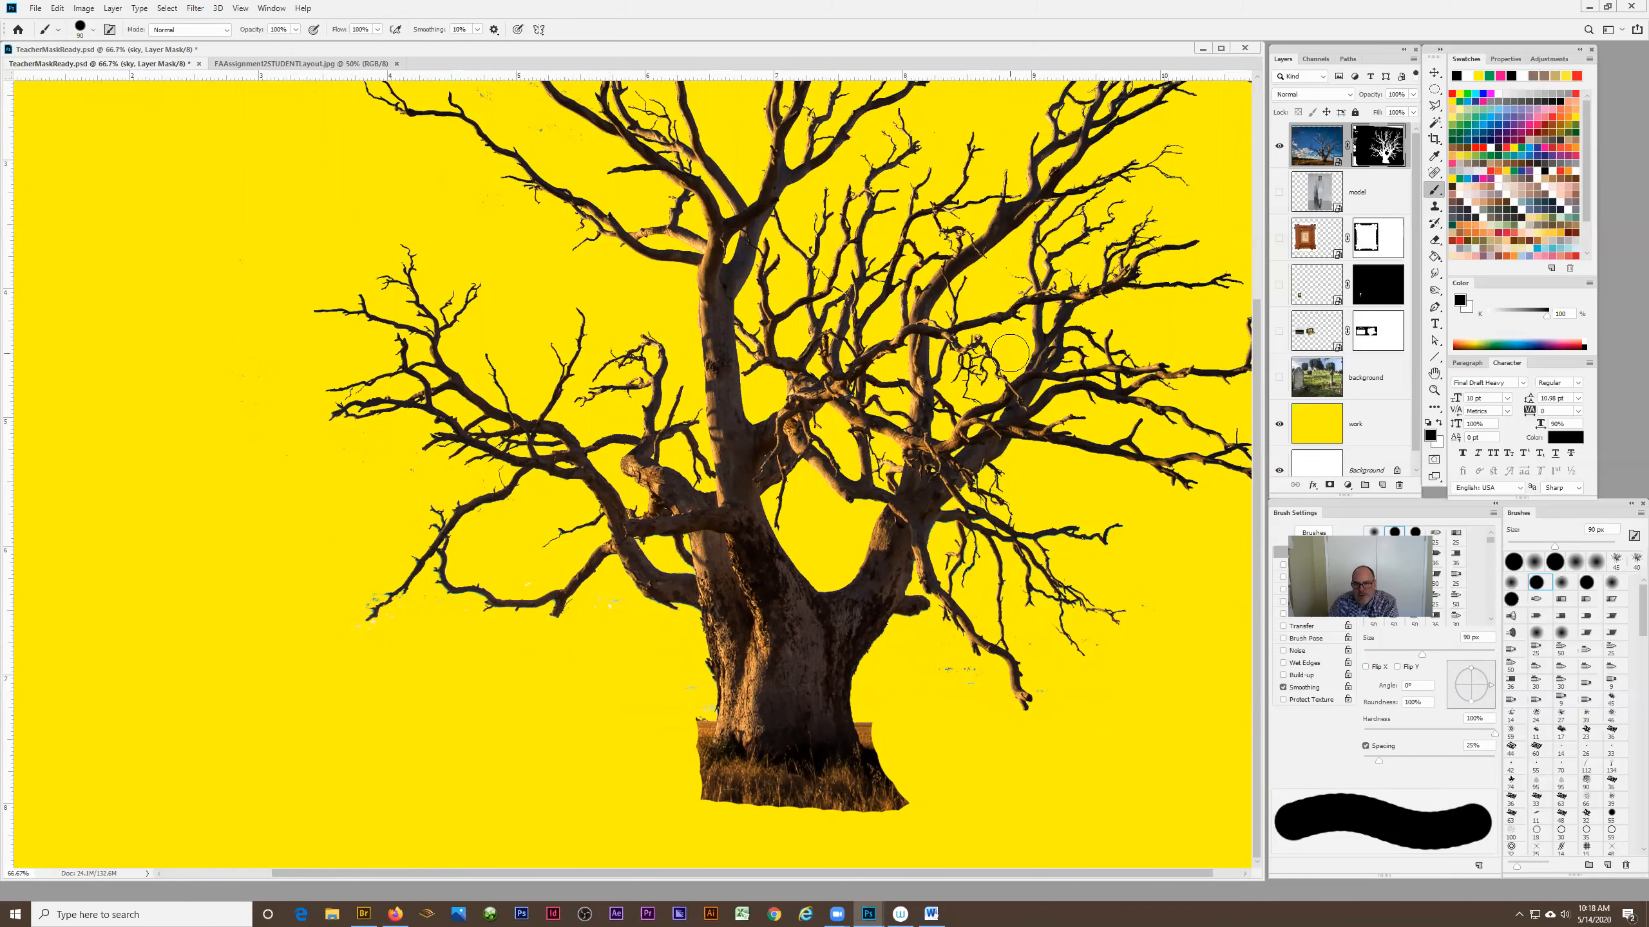
Paint black on the sky layer's mask over the dark sky strip along the image's top edge and the specks above the upper-left branches.
{"action": "left_click_drag", "start_coordinate": [1258, 386], "coordinate": [1278, 121]}
{"action": "scroll", "coordinate": [887, 140], "scroll_direction": "up", "scroll_amount": 2}
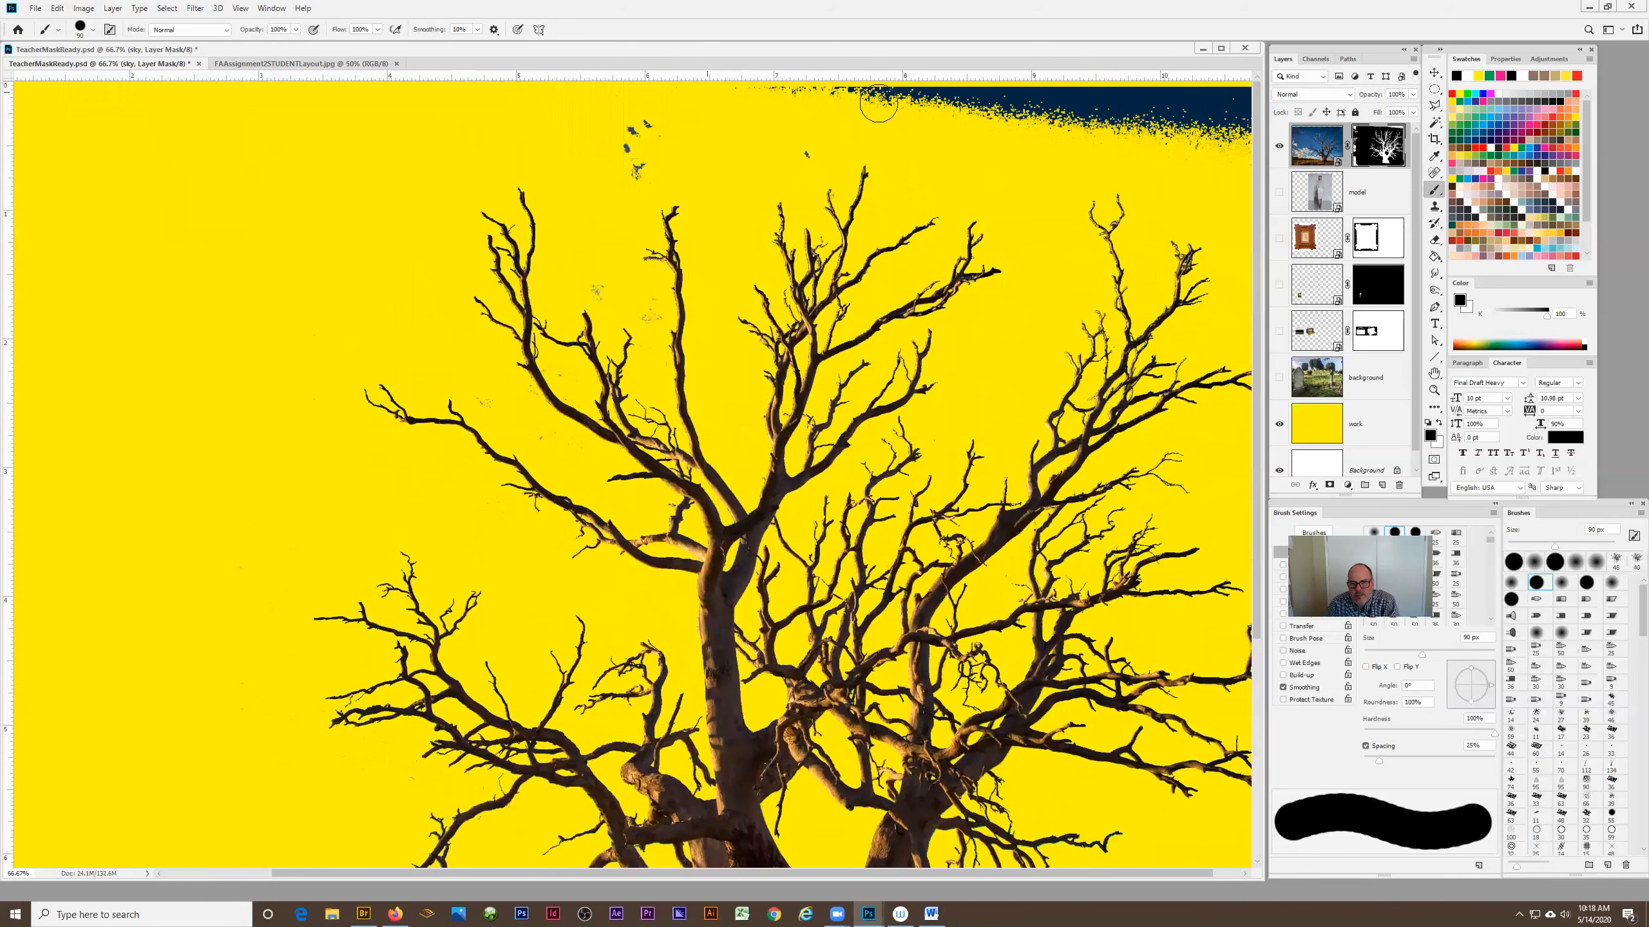
{"action": "mouse_move", "coordinate": [1077, 133]}
{"action": "left_mouse_down"}
{"action": "mouse_move", "coordinate": [1305, 102]}
{"action": "mouse_move", "coordinate": [1246, 138]}
{"action": "left_mouse_up"}
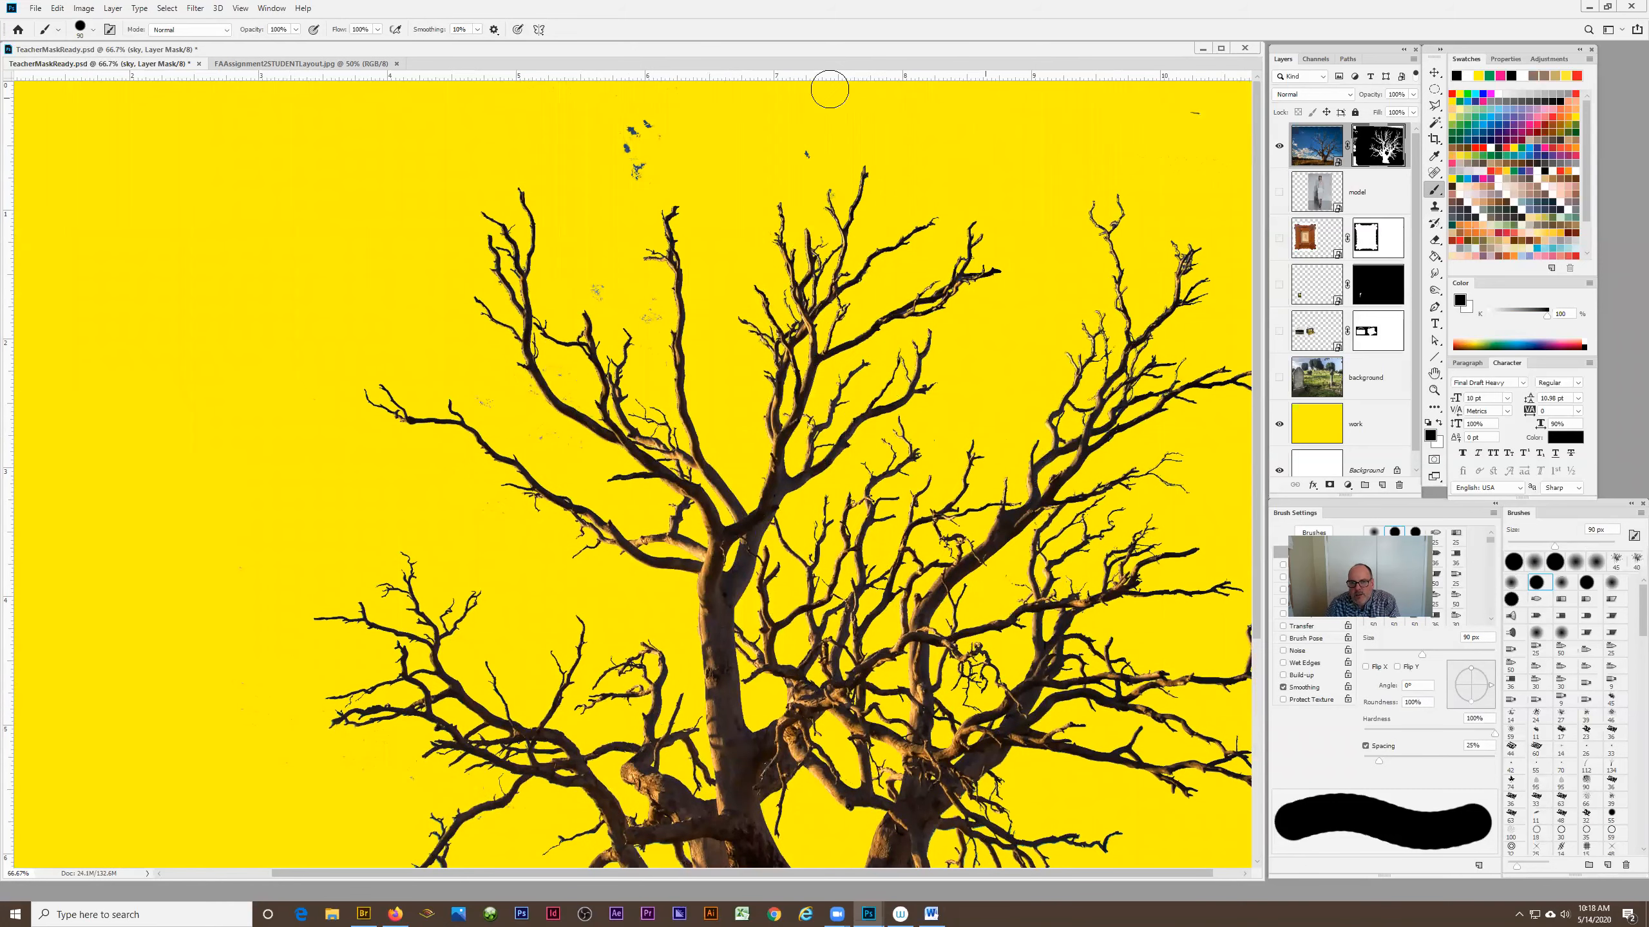
{"action": "mouse_move", "coordinate": [635, 134]}
{"action": "left_mouse_down"}
{"action": "mouse_move", "coordinate": [633, 172]}
{"action": "mouse_move", "coordinate": [780, 139]}
{"action": "mouse_move", "coordinate": [765, 151]}
{"action": "left_mouse_up"}
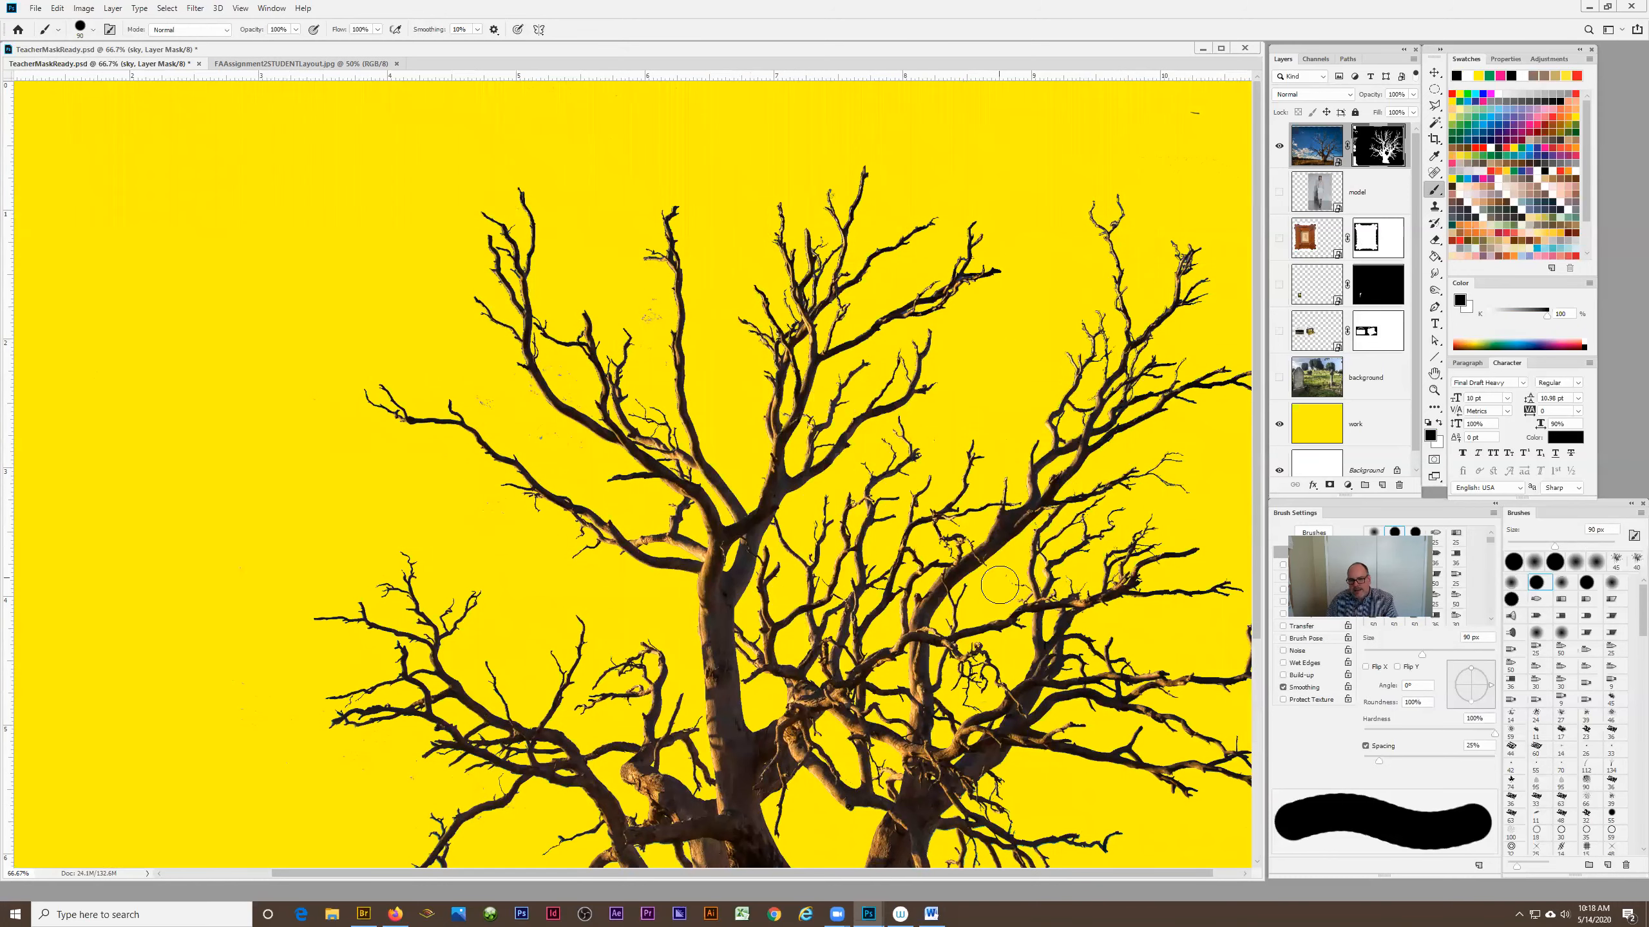
Select the grass and ground remnants around the trunk's base with the Polygonal Lasso, tracing a jagged edge across the bottom of the trunk.
{"action": "scroll", "coordinate": [1012, 617], "scroll_direction": "down", "scroll_amount": 3}
{"action": "scroll", "coordinate": [1030, 649], "scroll_direction": "down", "scroll_amount": 10}
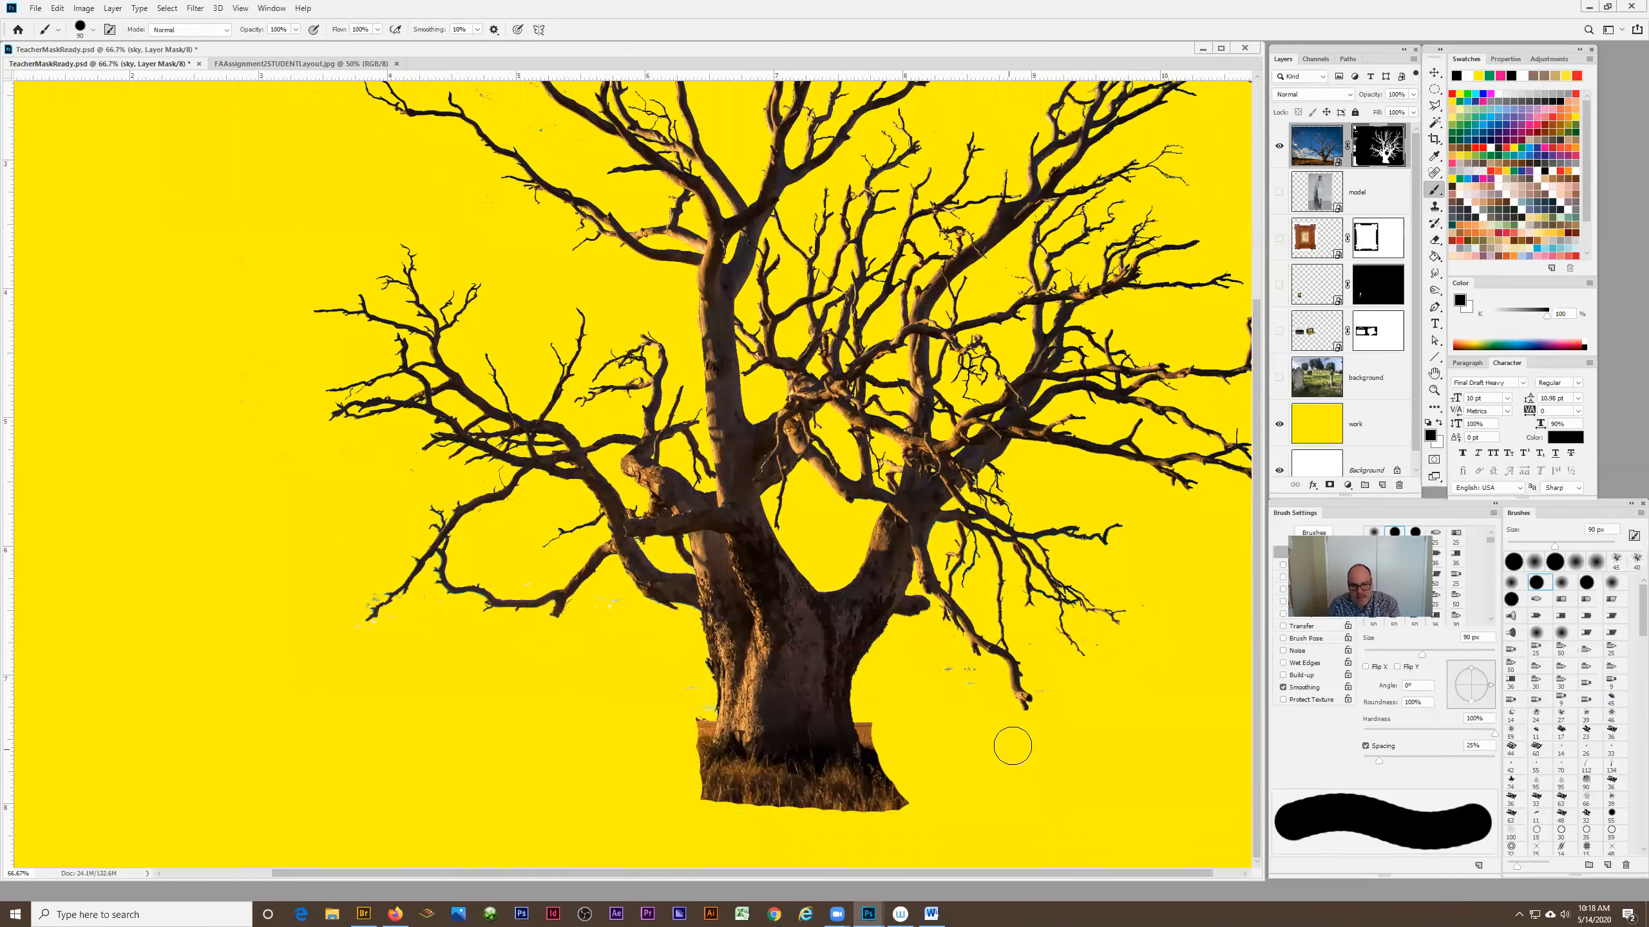
{"action": "left_click", "coordinate": [1435, 105]}
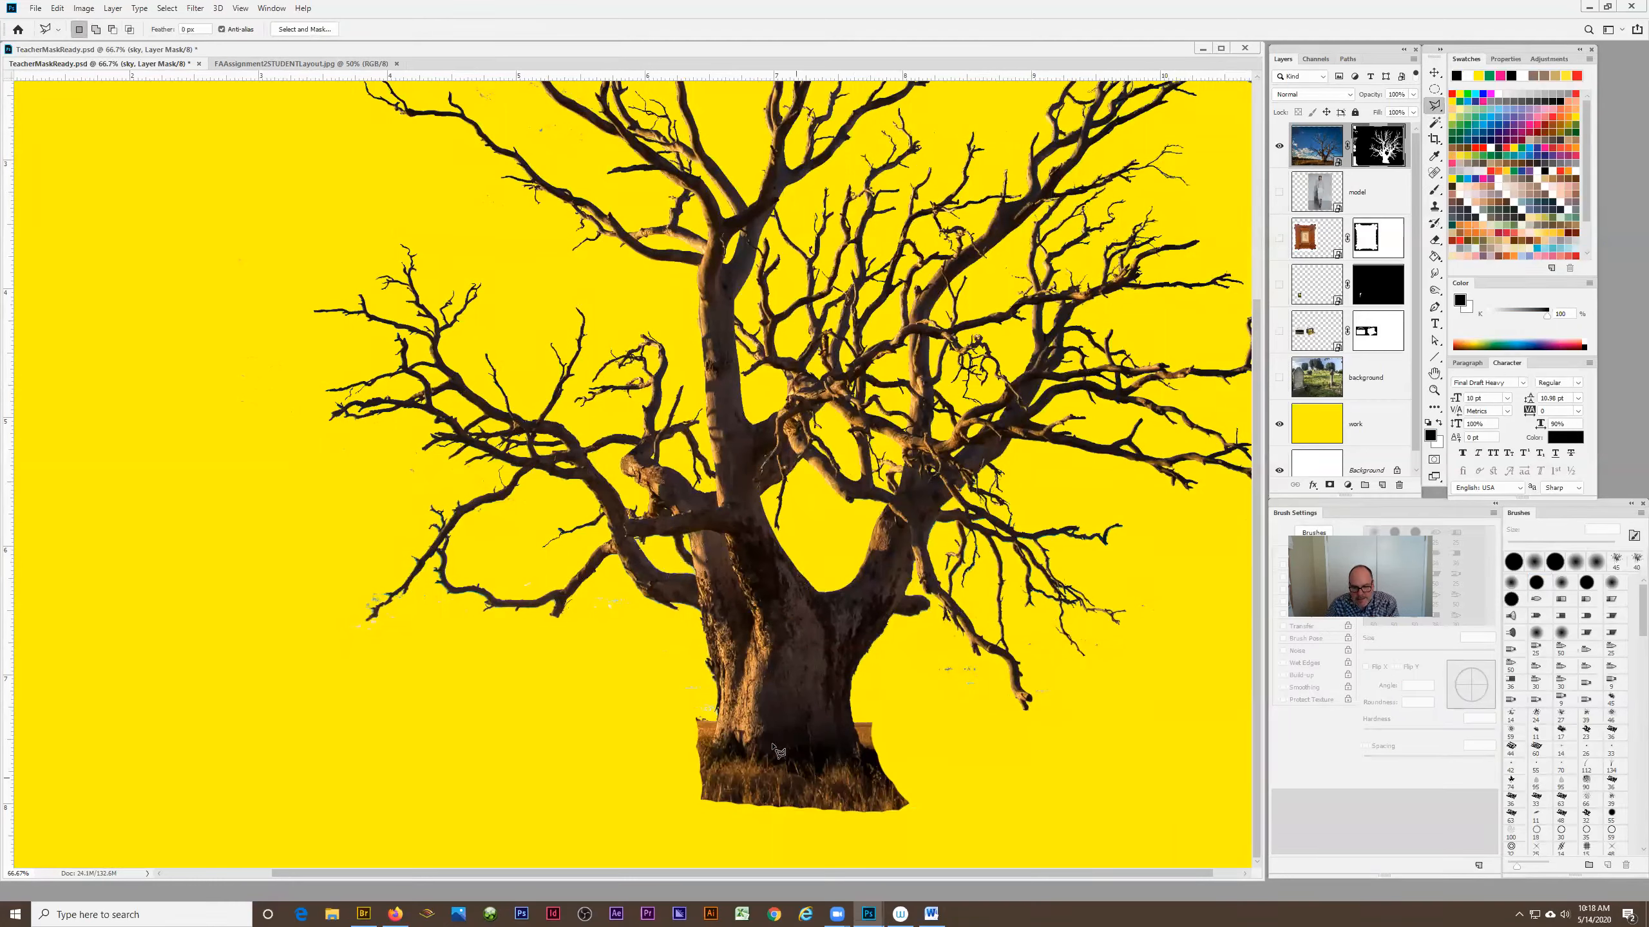
{"action": "left_click", "coordinate": [913, 714]}
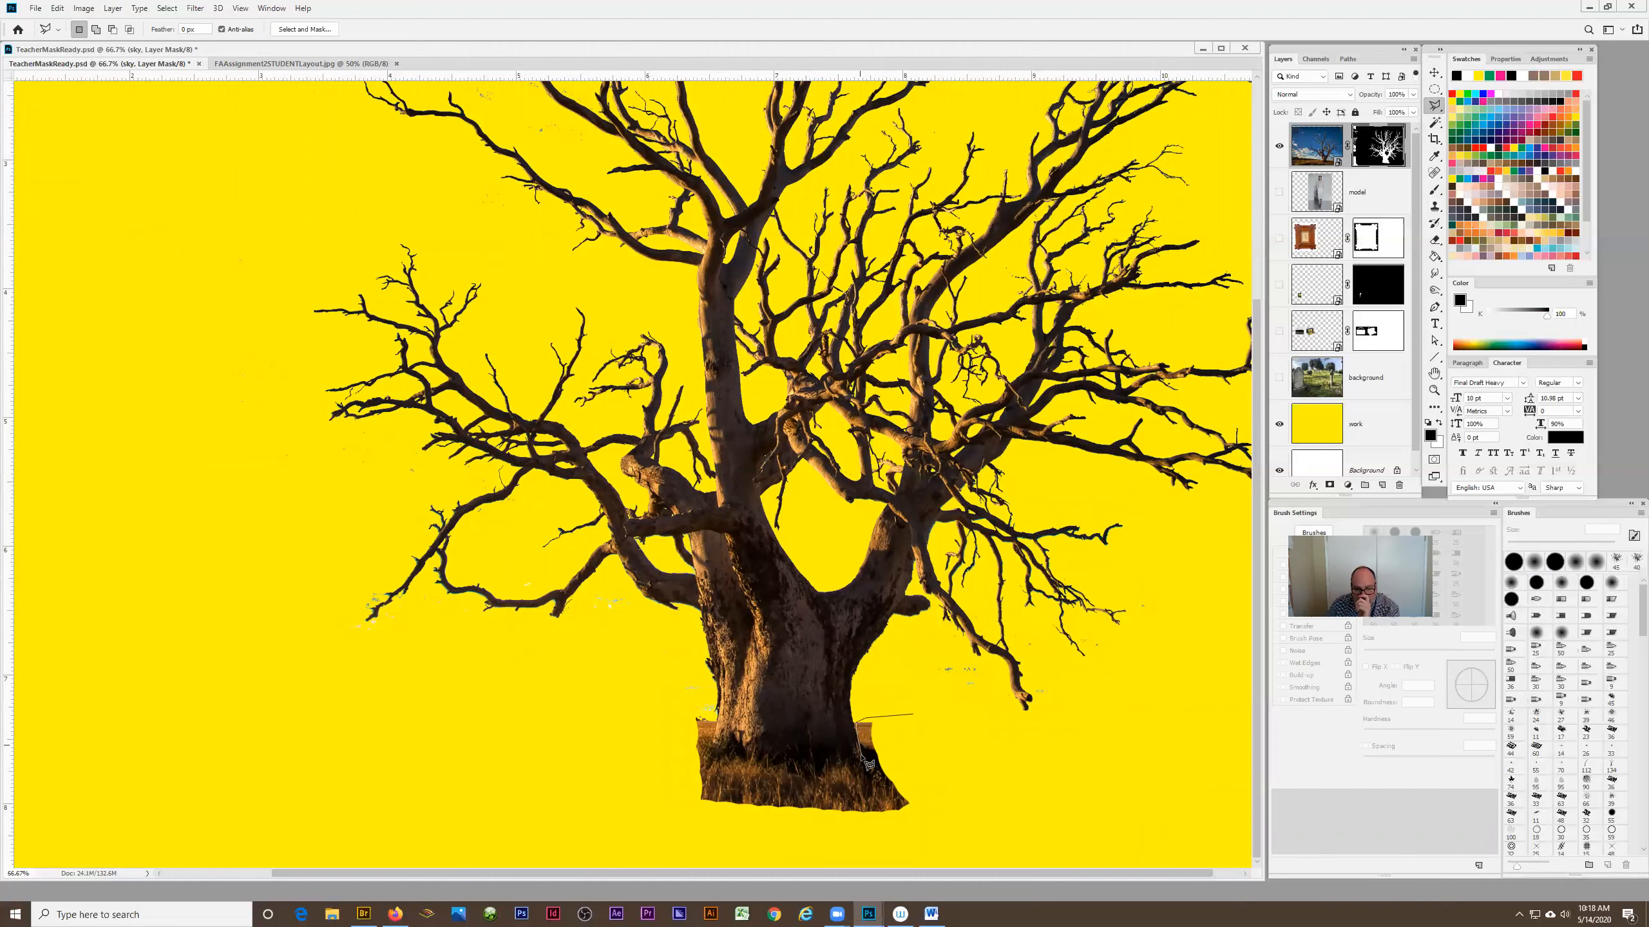
{"action": "left_click", "coordinate": [873, 782]}
{"action": "left_click", "coordinate": [848, 769]}
{"action": "left_click", "coordinate": [824, 773]}
{"action": "left_click", "coordinate": [815, 770]}
{"action": "left_click", "coordinate": [806, 776]}
{"action": "left_click", "coordinate": [797, 771]}
{"action": "left_click", "coordinate": [776, 765]}
{"action": "left_click", "coordinate": [766, 763]}
{"action": "left_click", "coordinate": [749, 762]}
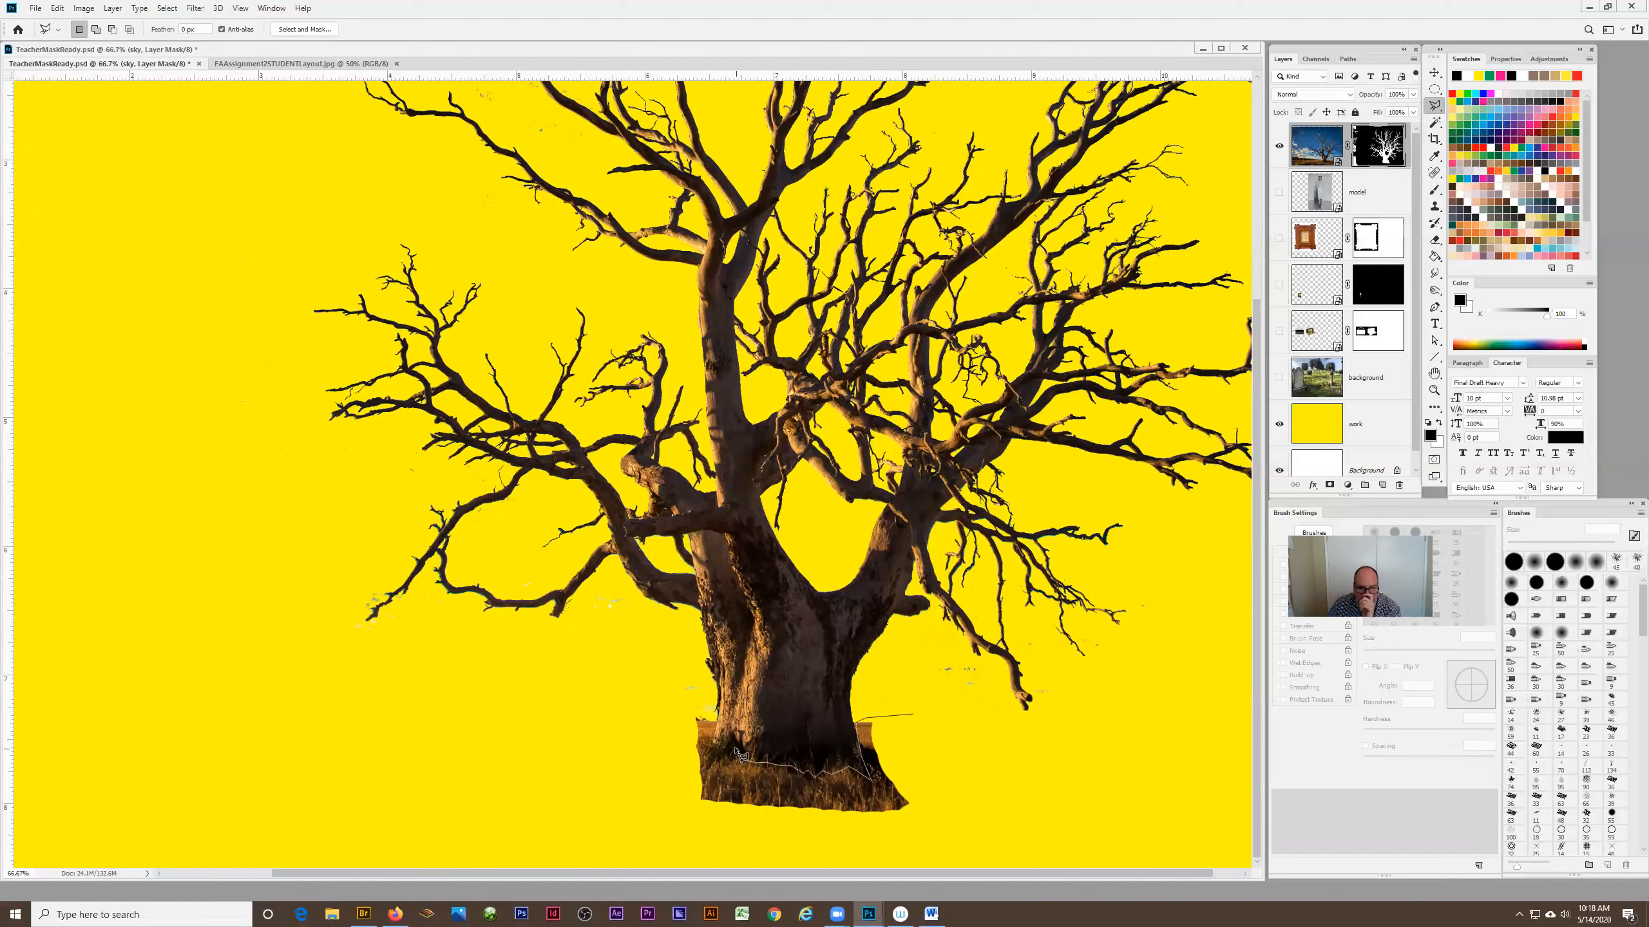
{"action": "left_click", "coordinate": [737, 750]}
{"action": "left_click", "coordinate": [715, 749]}
{"action": "left_click", "coordinate": [696, 709]}
{"action": "left_click", "coordinate": [651, 726]}
{"action": "left_click", "coordinate": [646, 805]}
{"action": "left_click", "coordinate": [724, 849]}
{"action": "left_click", "coordinate": [919, 837]}
{"action": "left_click", "coordinate": [993, 793]}
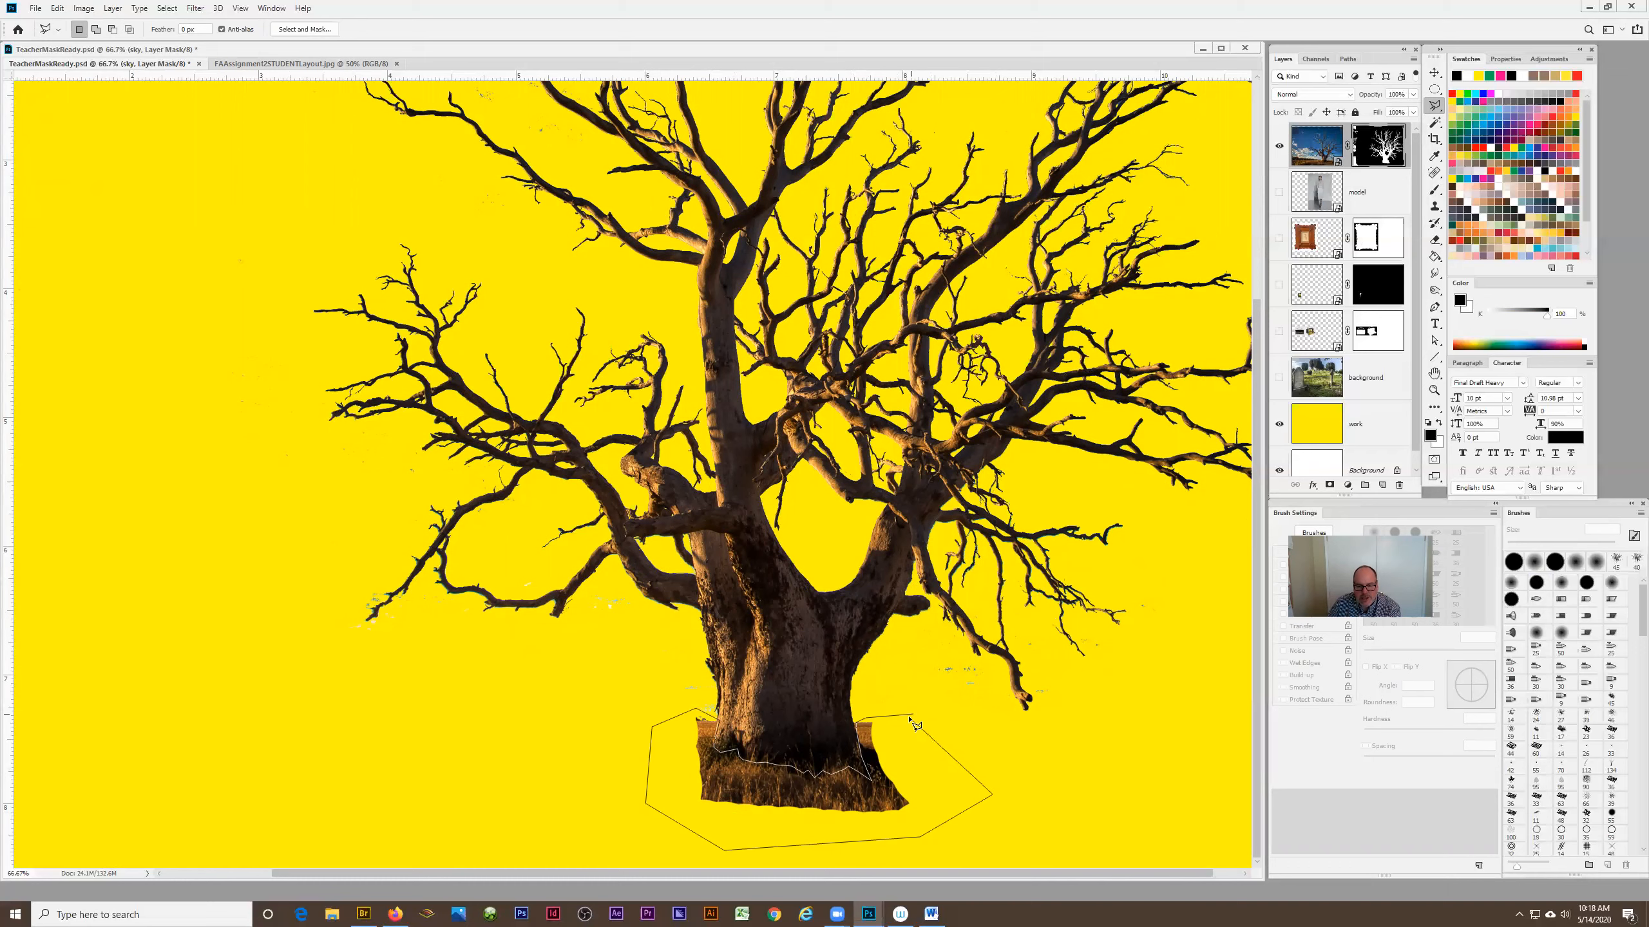
{"action": "left_click", "coordinate": [913, 717]}
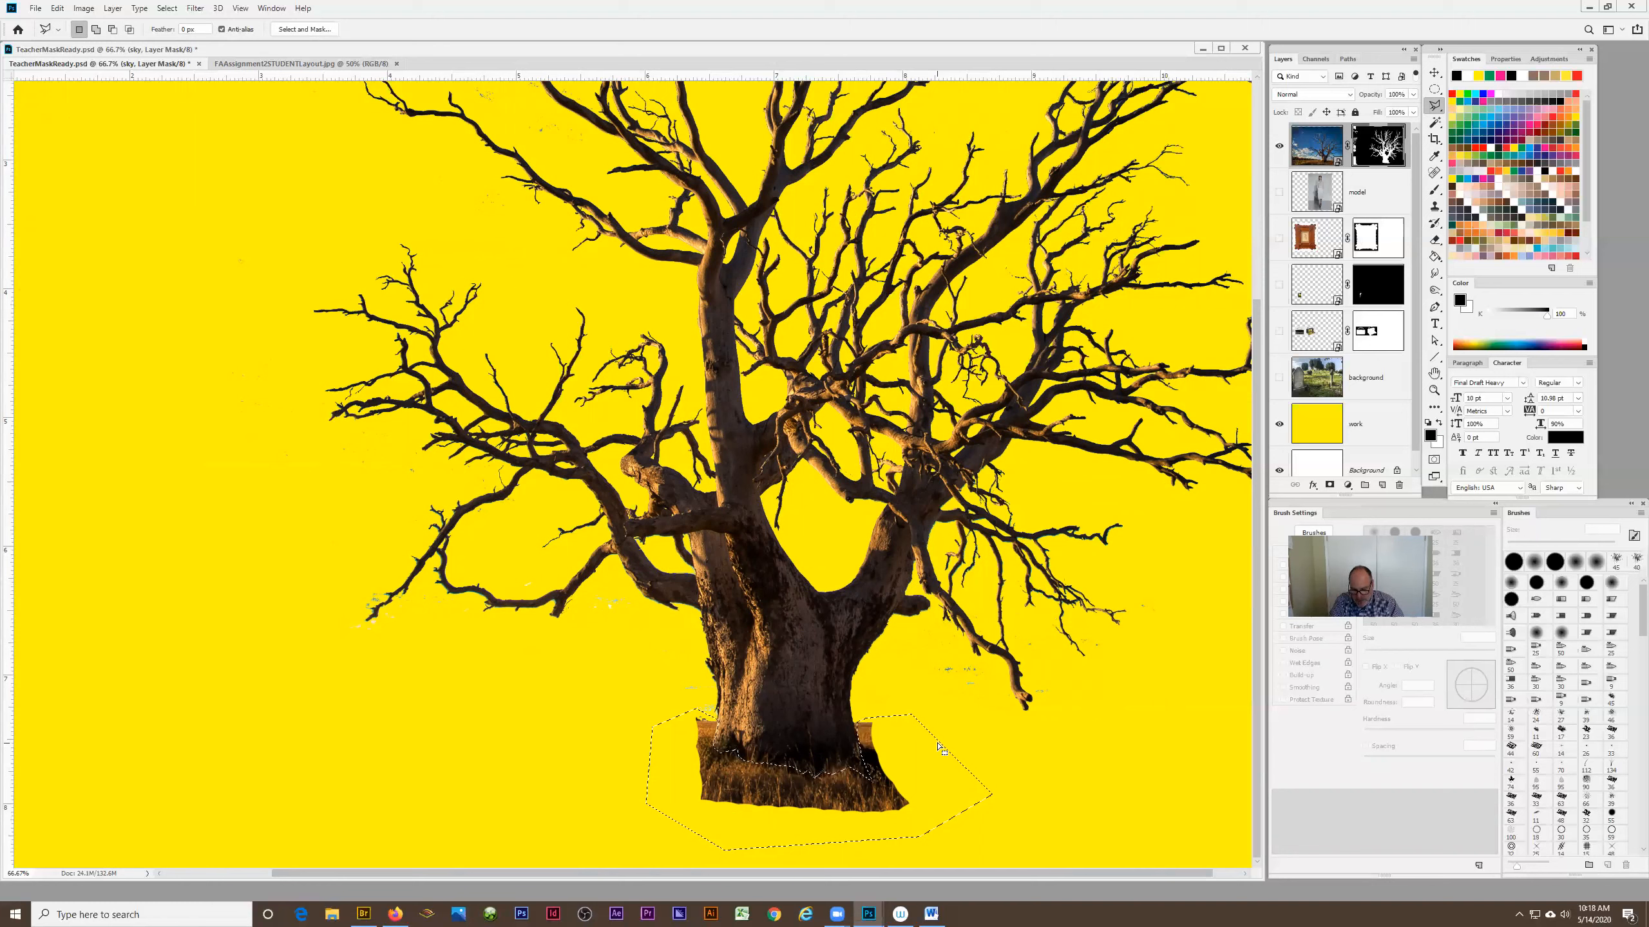
Fill the selected grass area with black on the sky layer's mask and clear the selection.
{"action": "key", "text": "alt"}
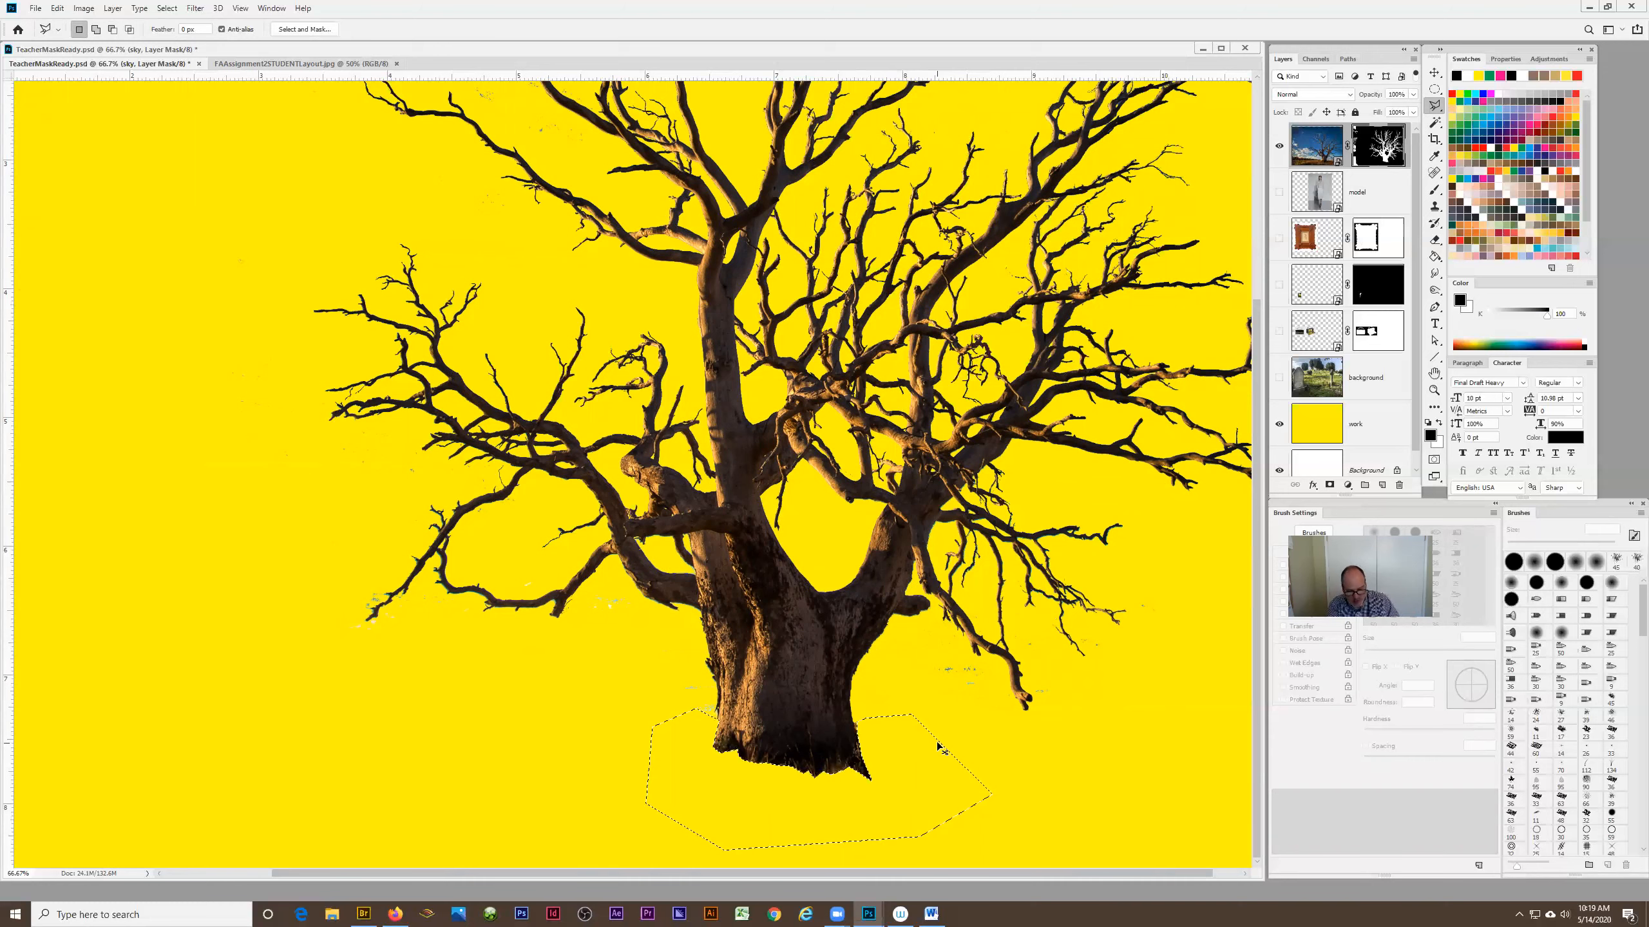
{"action": "scroll", "coordinate": [955, 595], "scroll_direction": "up", "scroll_amount": 3}
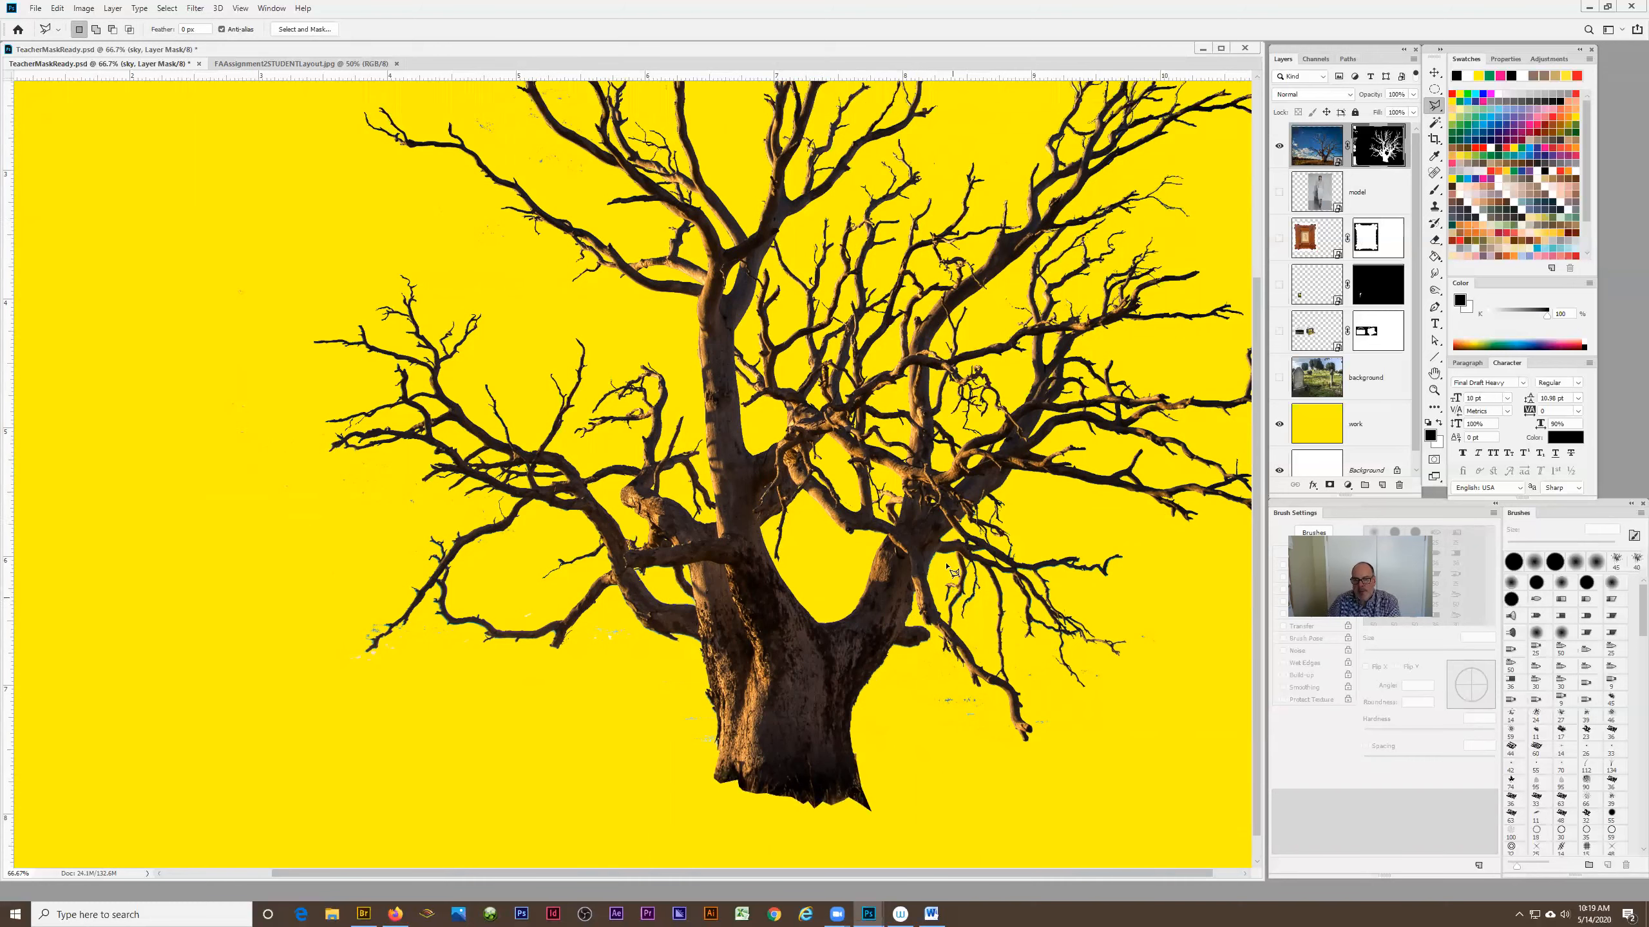
{"action": "scroll", "coordinate": [940, 553], "scroll_direction": "up", "scroll_amount": 2}
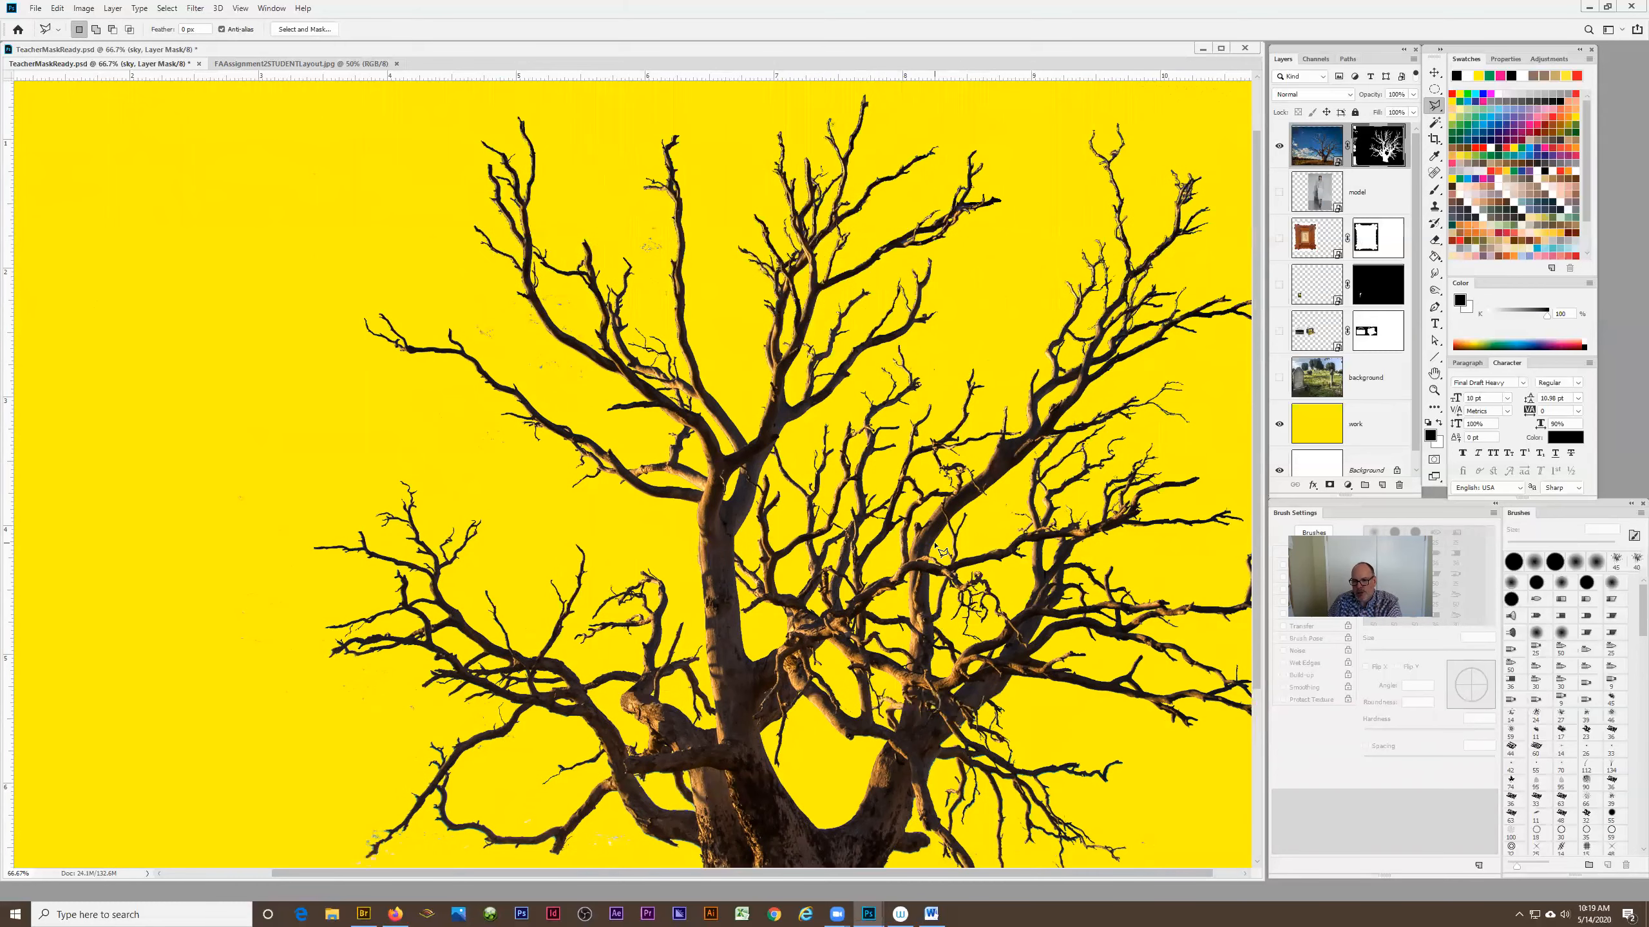
{"action": "scroll", "coordinate": [939, 551], "scroll_direction": "up", "scroll_amount": 1}
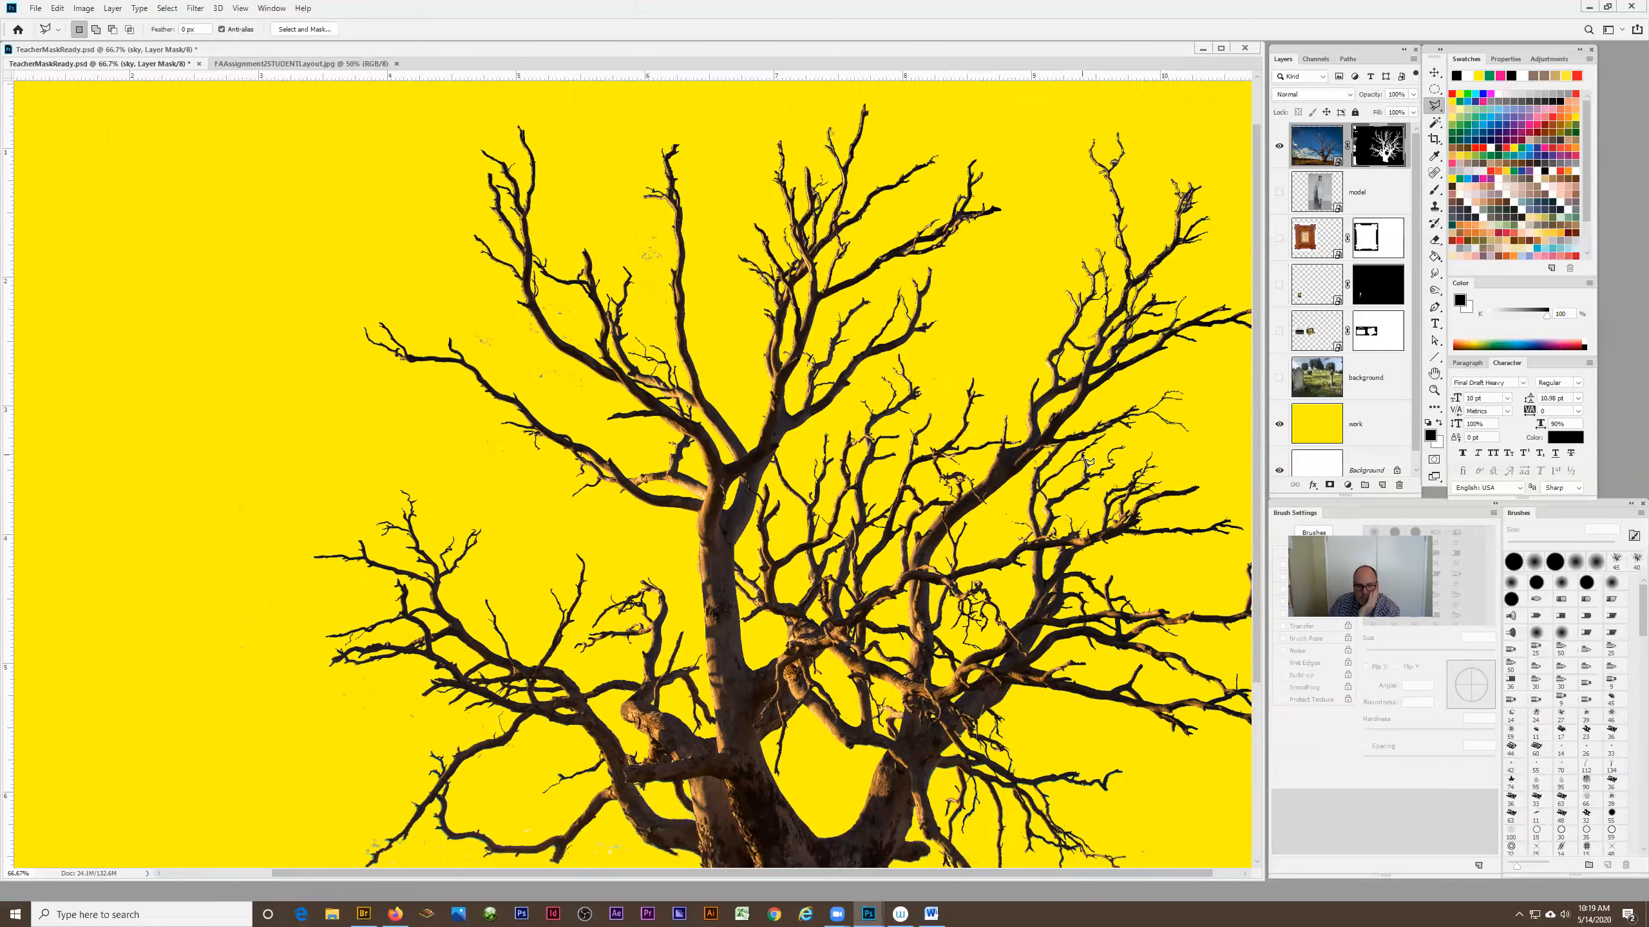